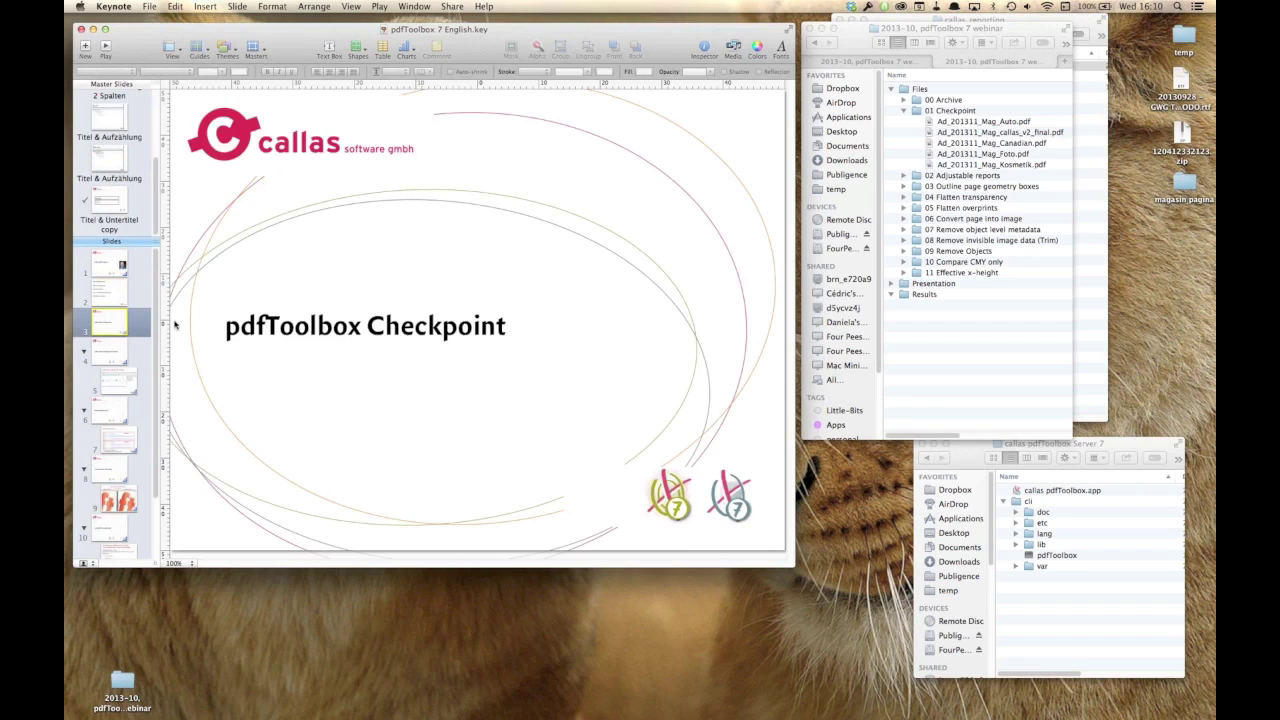
# - Switch from Keynote to callas pdfToolbox and open its Server window over the main window
pyautogui.press('super+h')
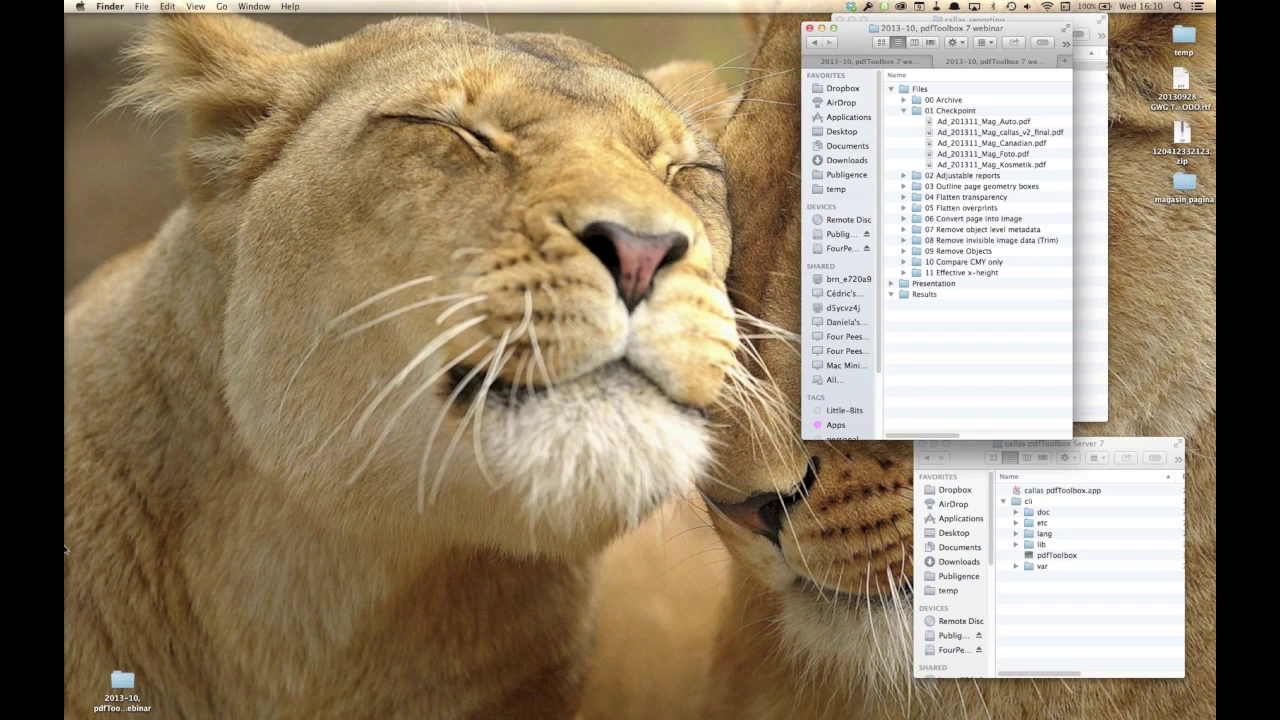
pyautogui.moveTo(72, 558)
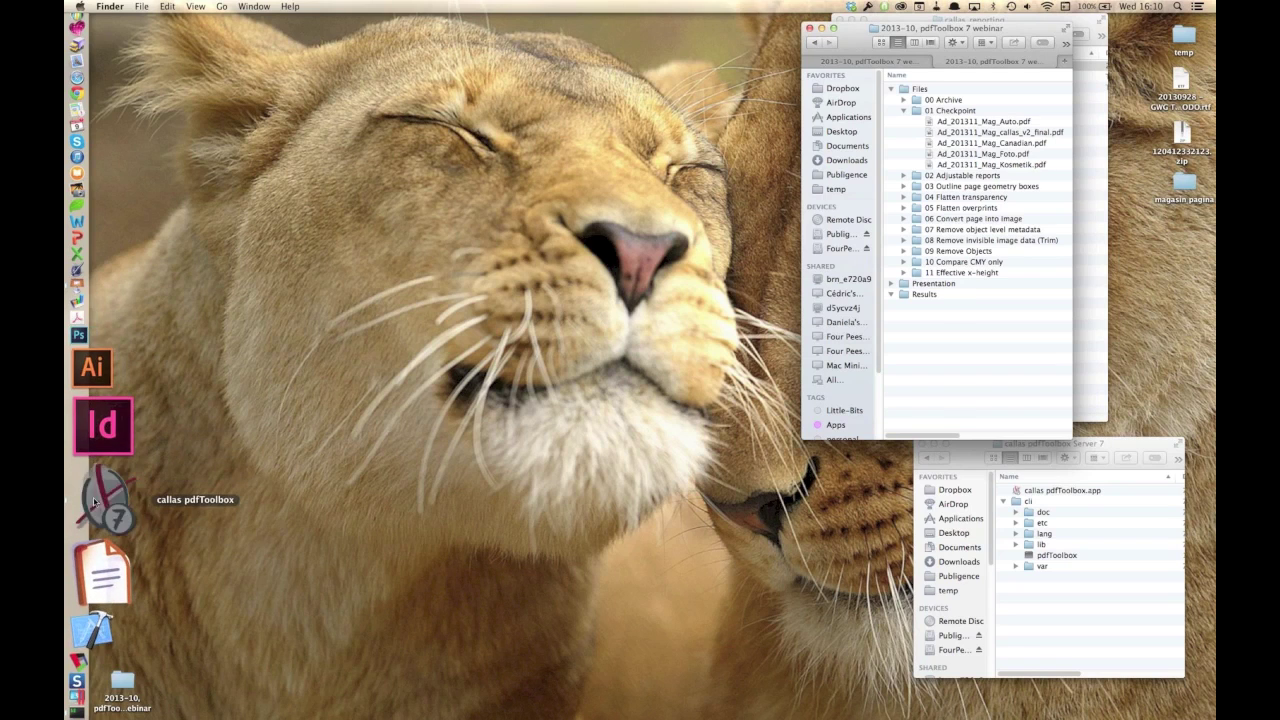
pyautogui.click(103, 530)
pyautogui.click(771, 25)
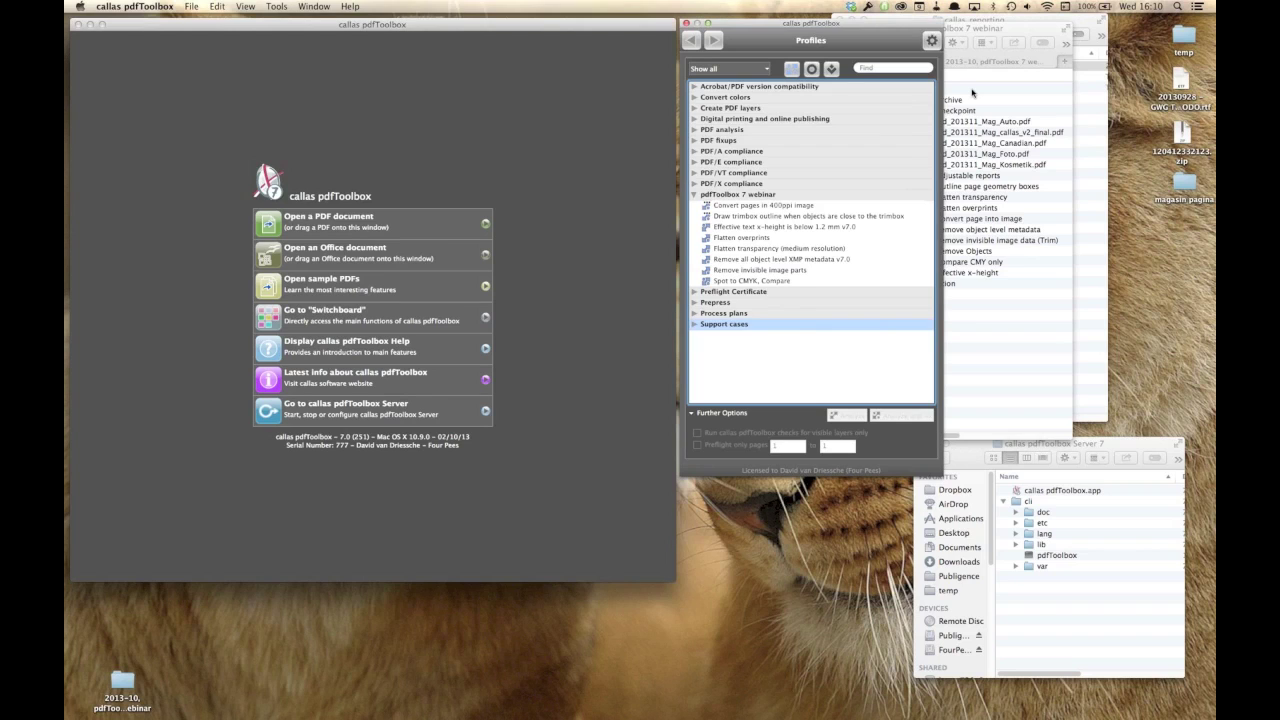
pyautogui.click(277, 6)
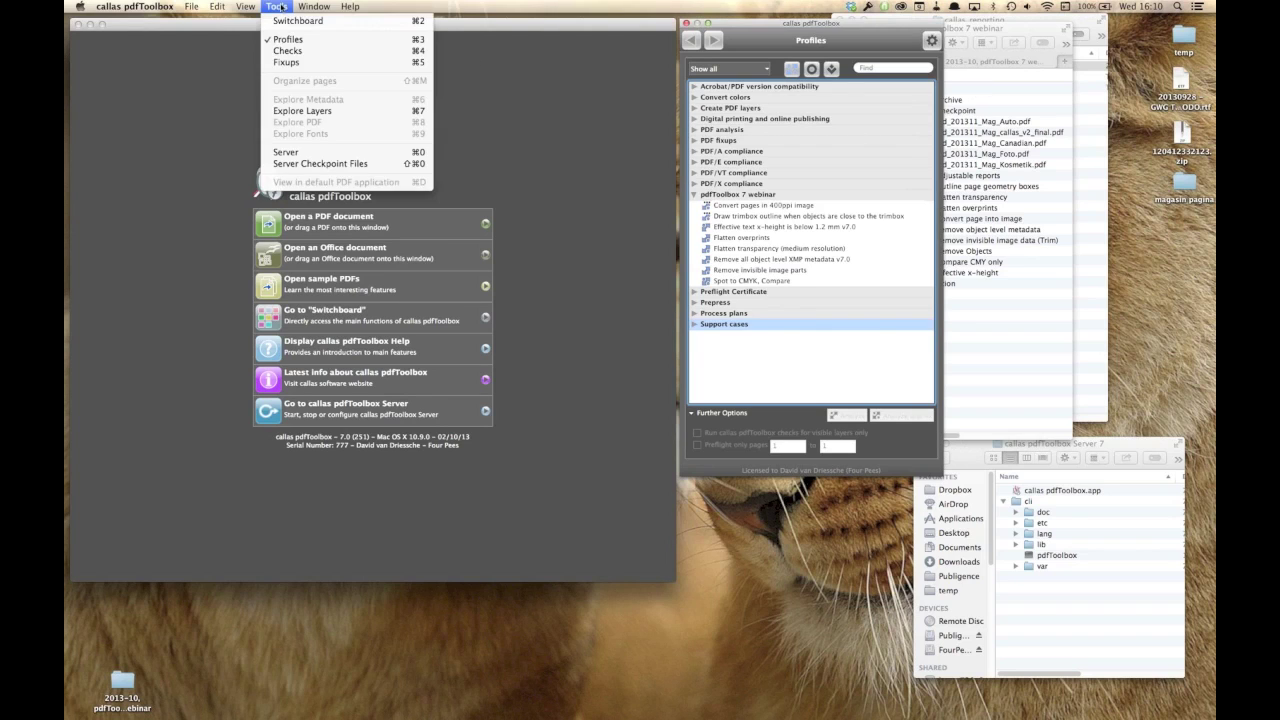
pyautogui.click(290, 152)
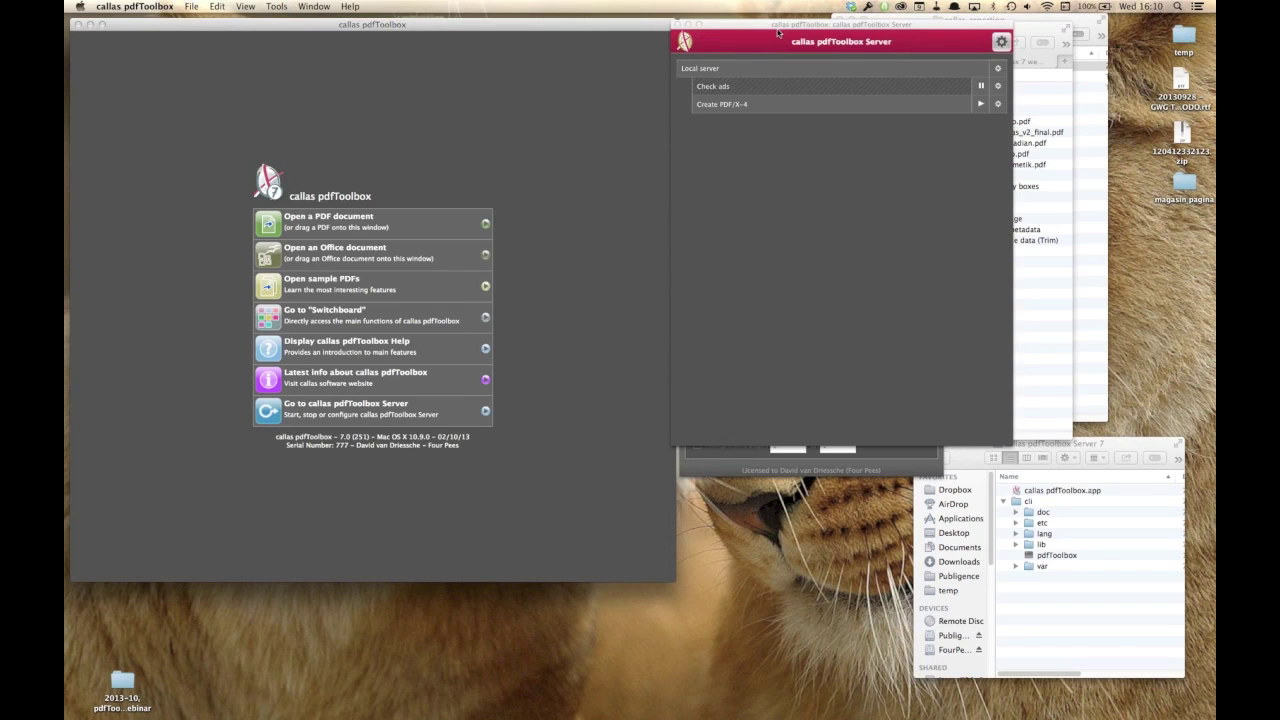
pyautogui.moveTo(776, 32); pyautogui.dragTo(526, 128)
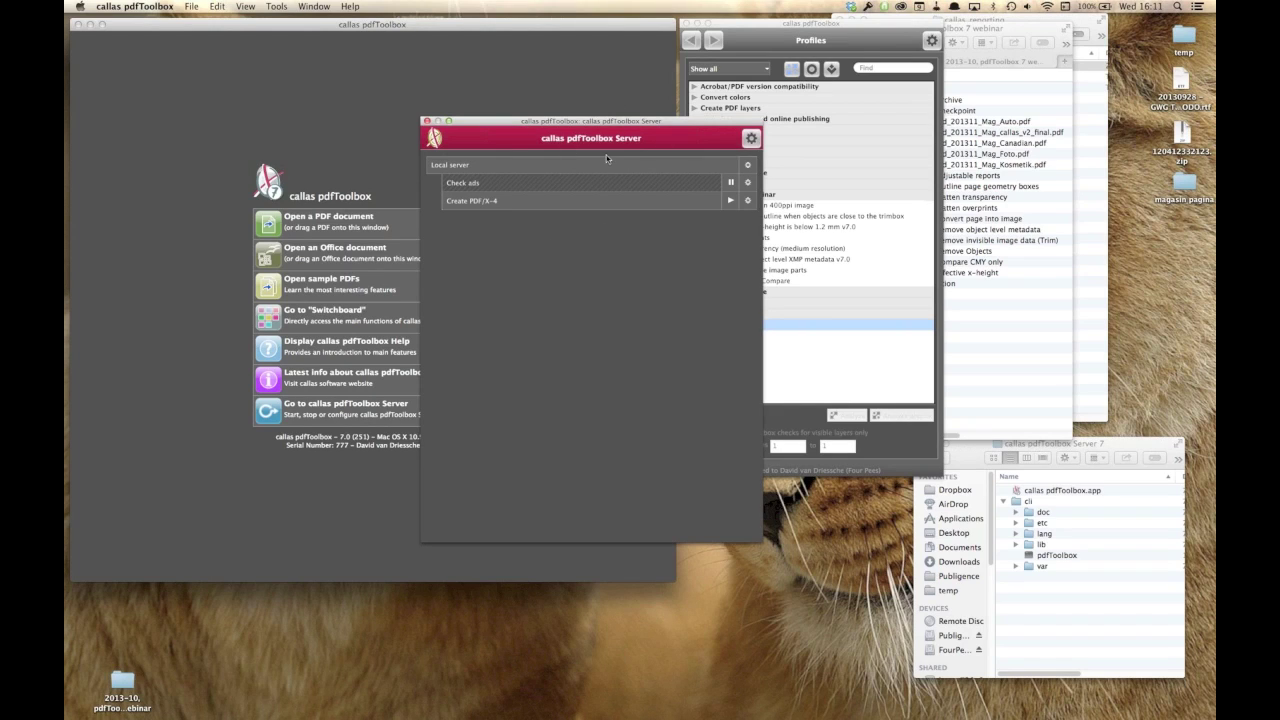
pyautogui.click(752, 139)
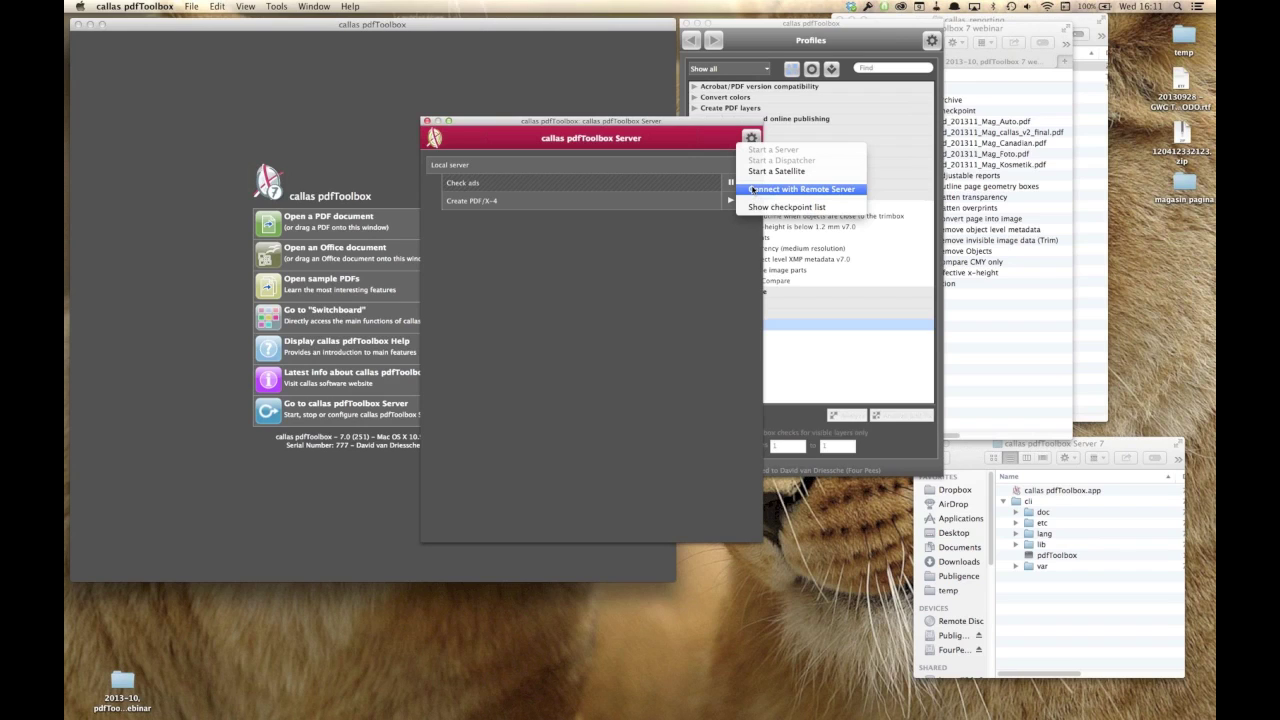
pyautogui.click(752, 189)
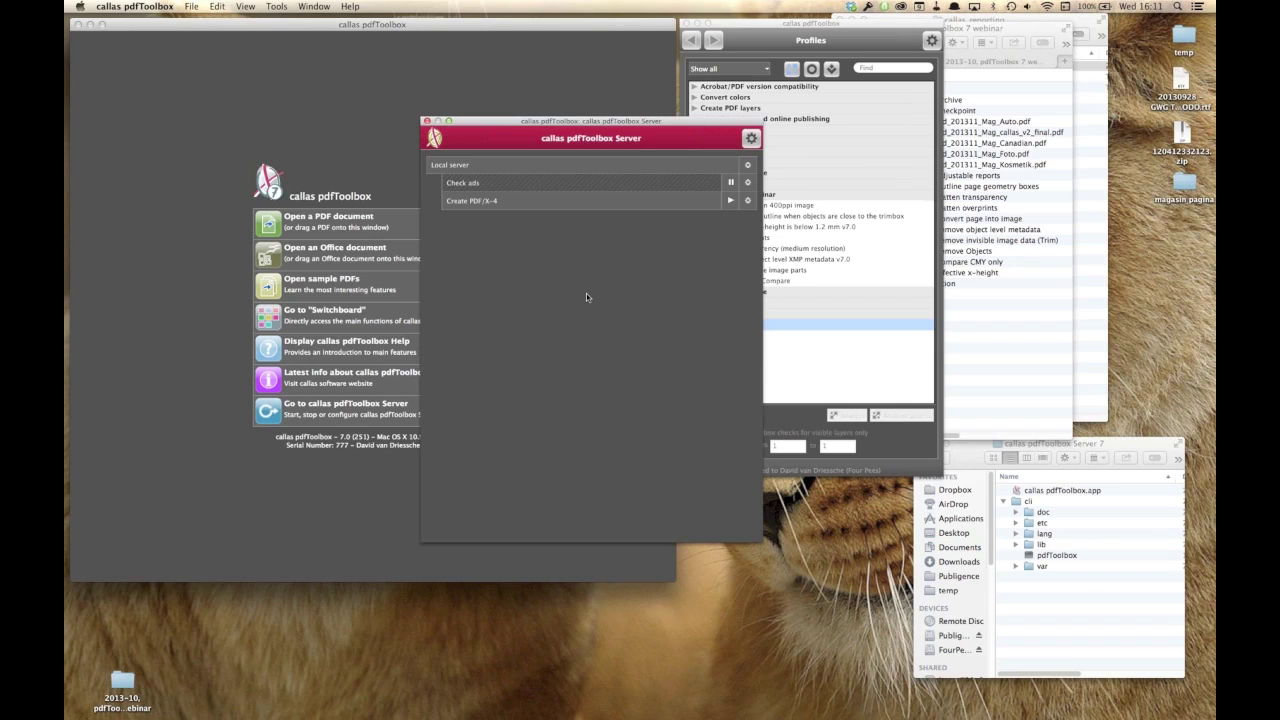
pyautogui.moveTo(600, 121); pyautogui.dragTo(611, 137)
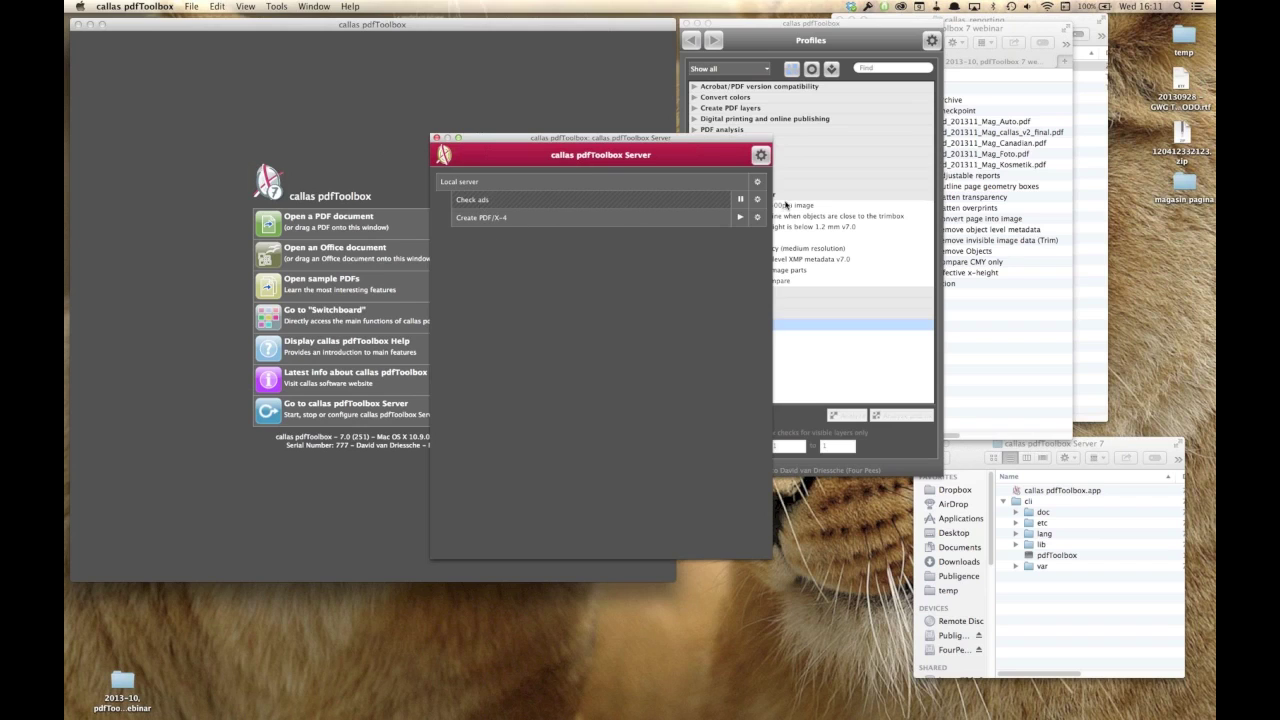
# - Open the Check ads job of the local server for editing
pyautogui.click(756, 200)
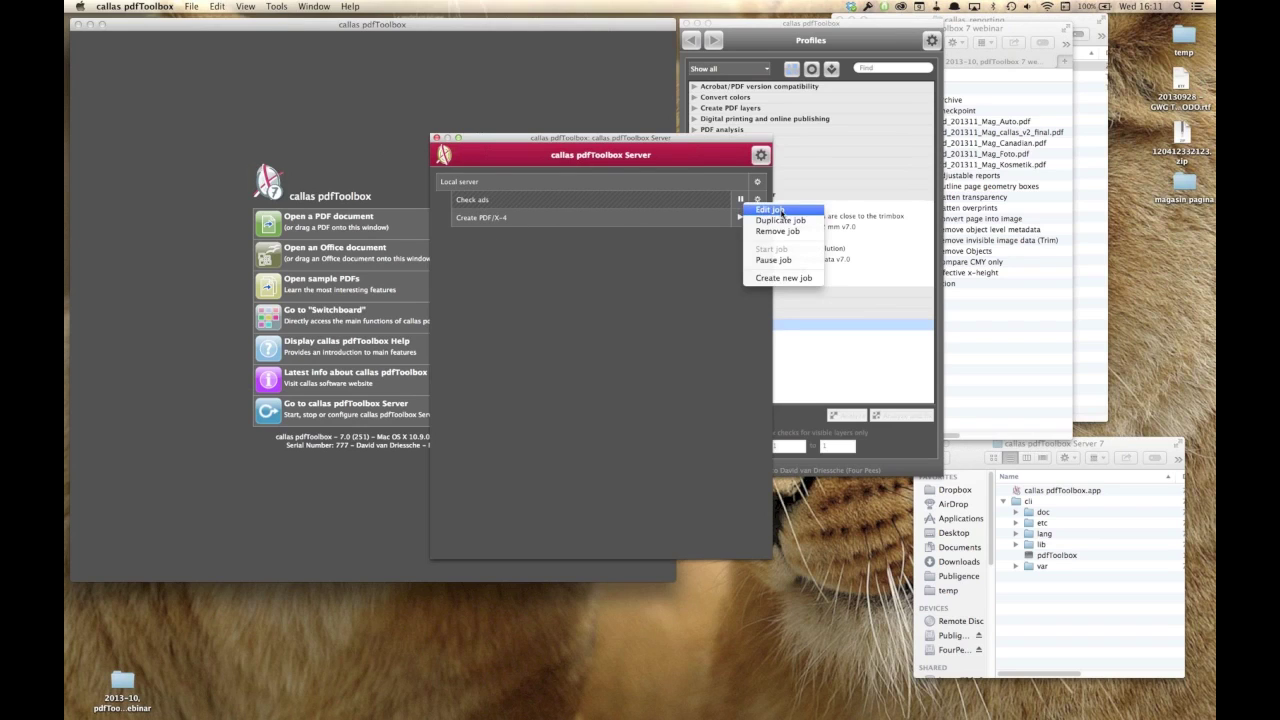
pyautogui.click(772, 210)
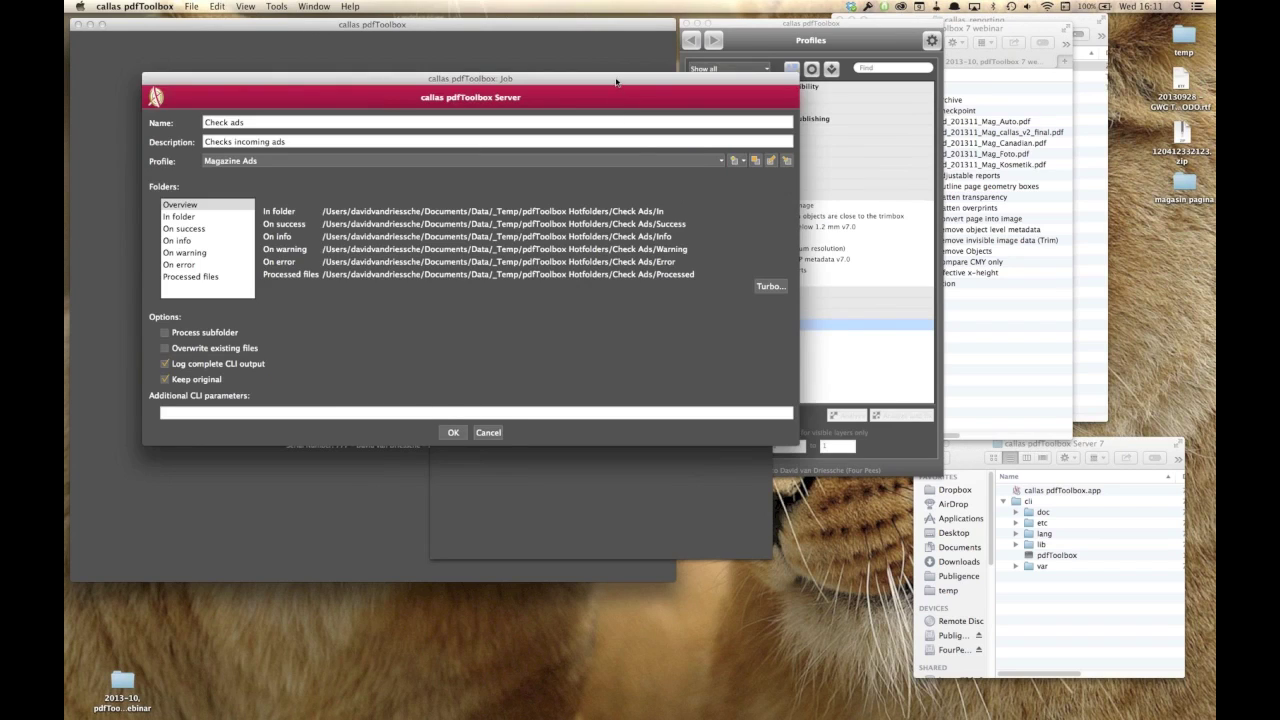
pyautogui.moveTo(616, 82); pyautogui.dragTo(747, 29)
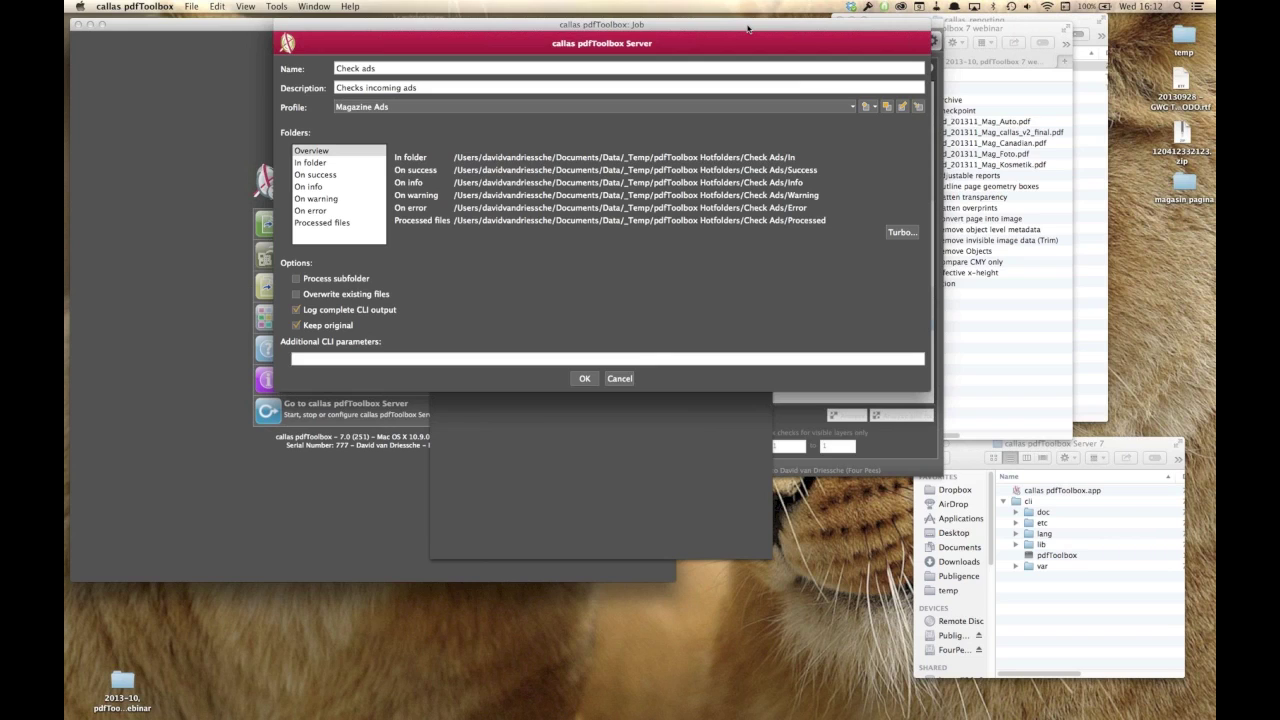
# - Examine the report and checkpoint settings for the job's success, info and error folders, then close the job without changes
pyautogui.click(328, 178)
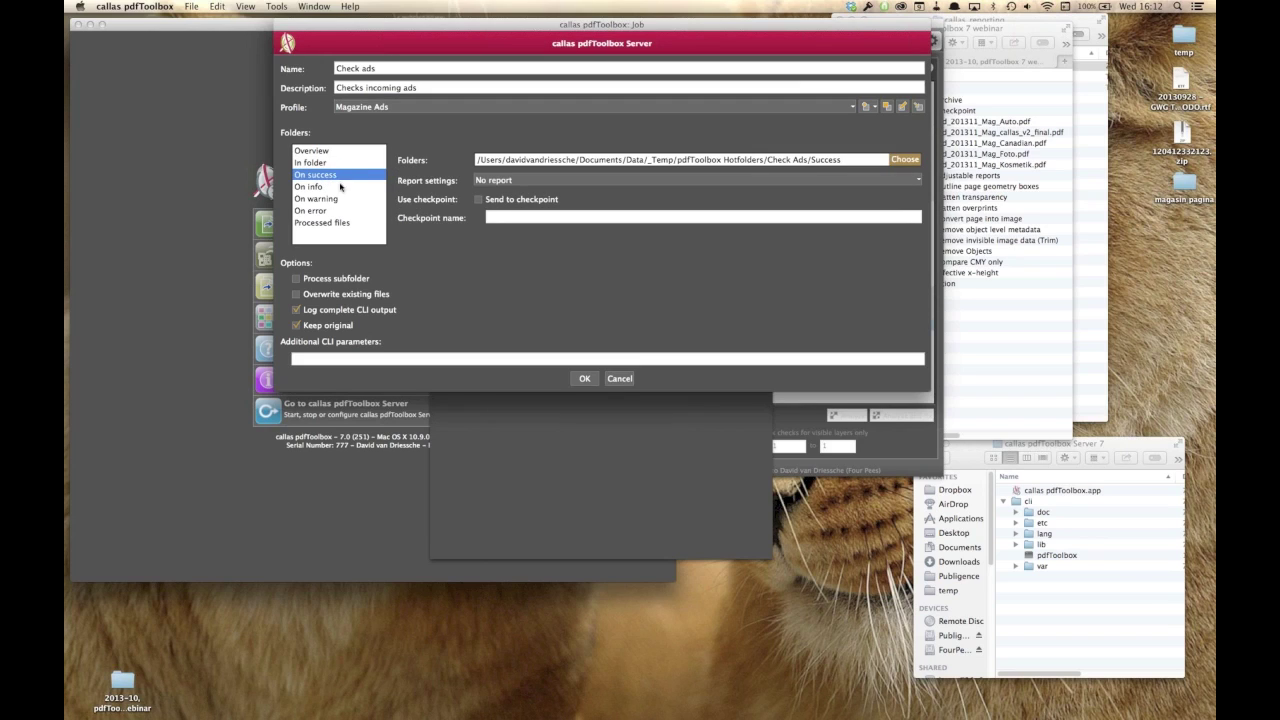
pyautogui.click(335, 187)
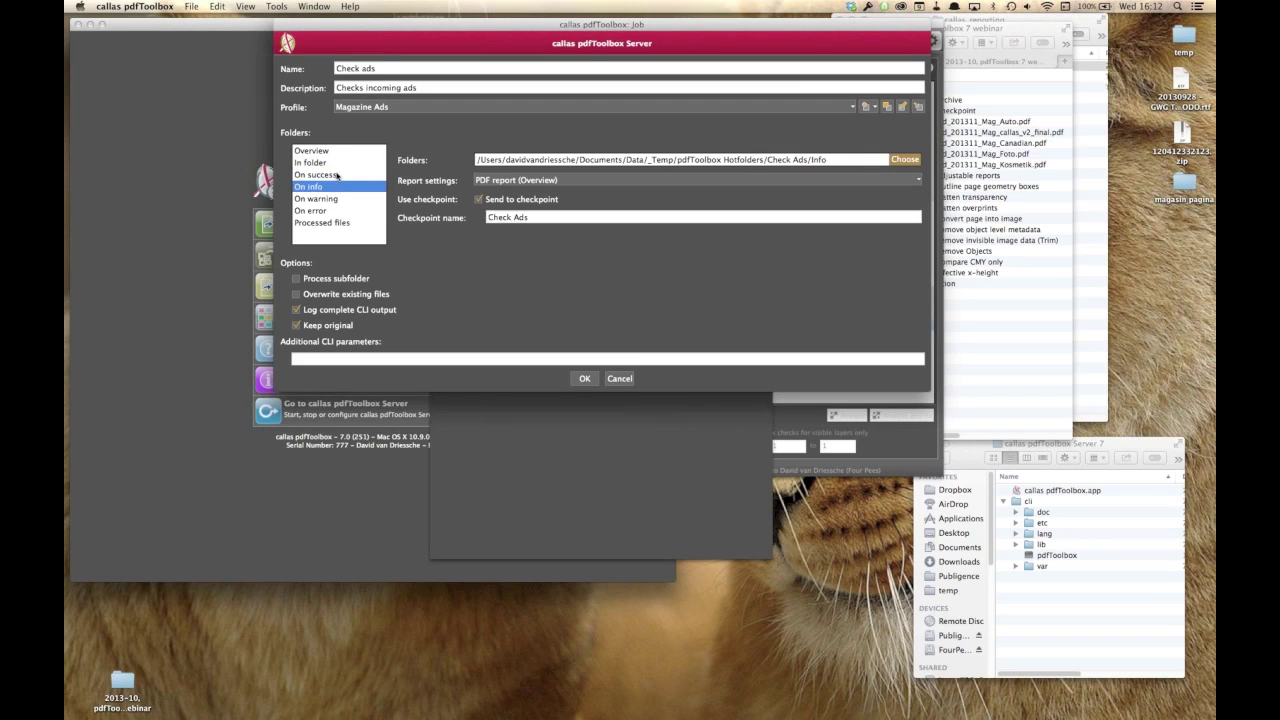
pyautogui.click(337, 176)
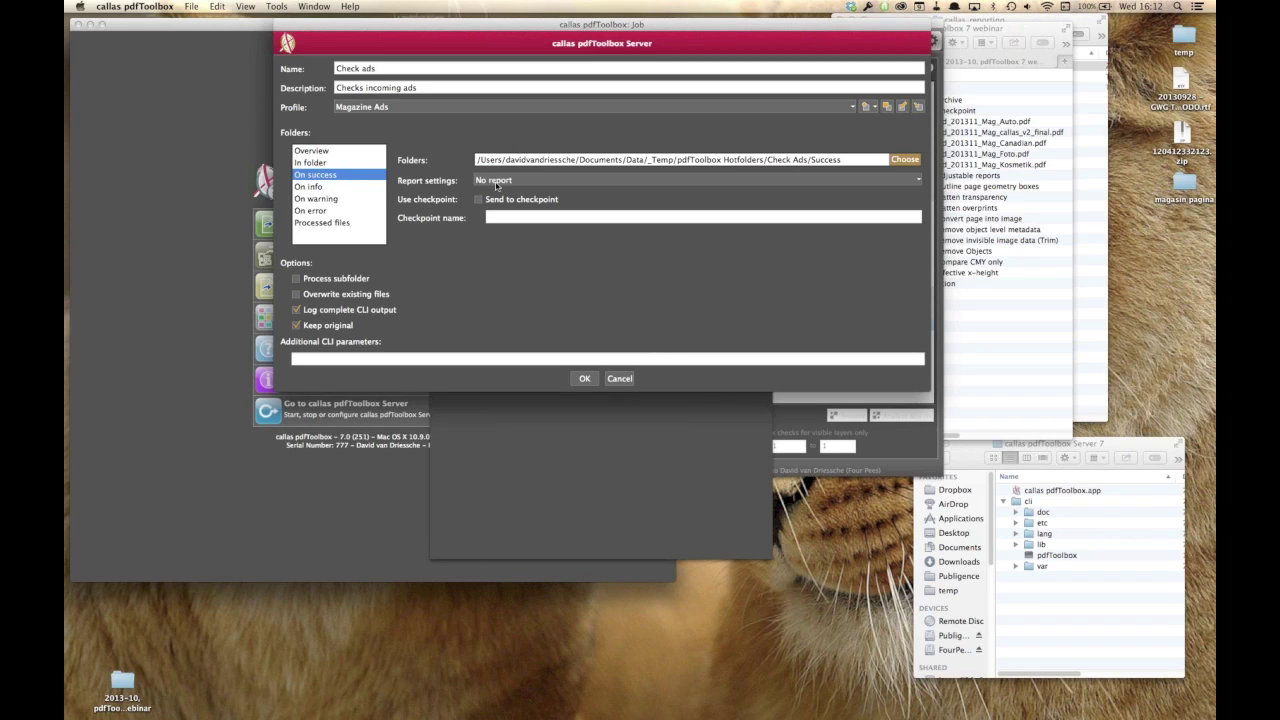
pyautogui.click(322, 188)
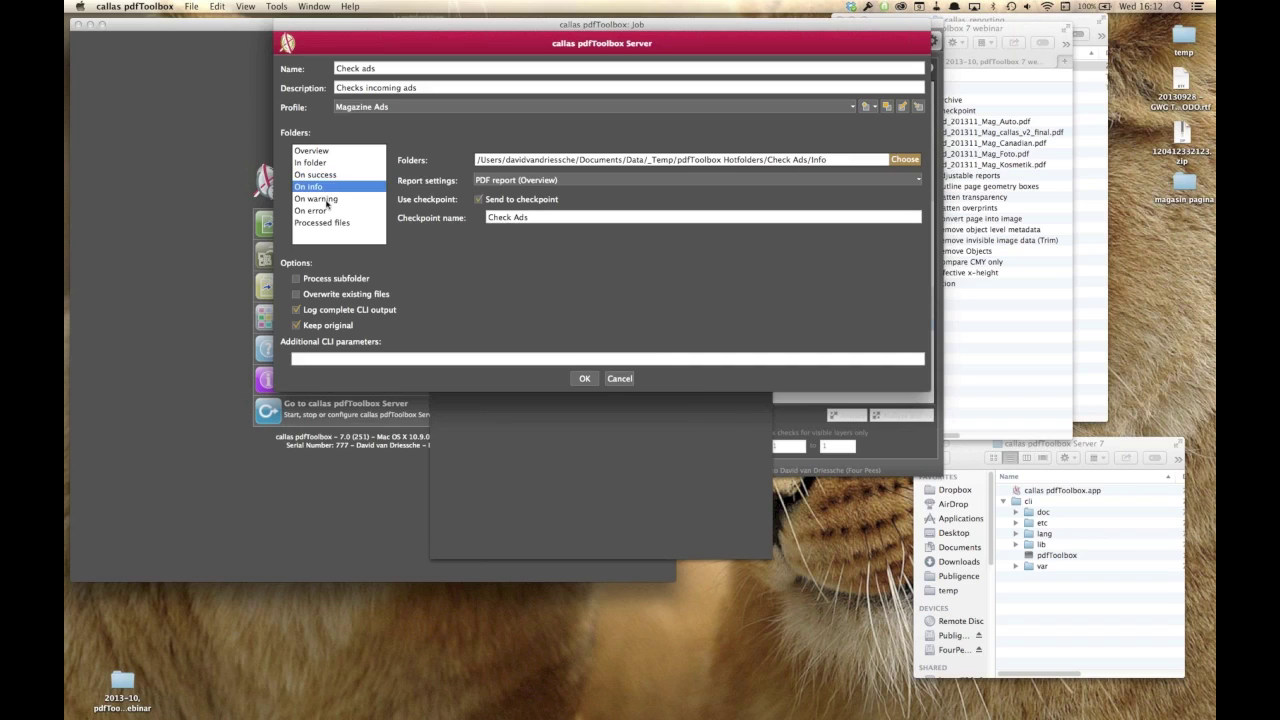
pyautogui.click(320, 211)
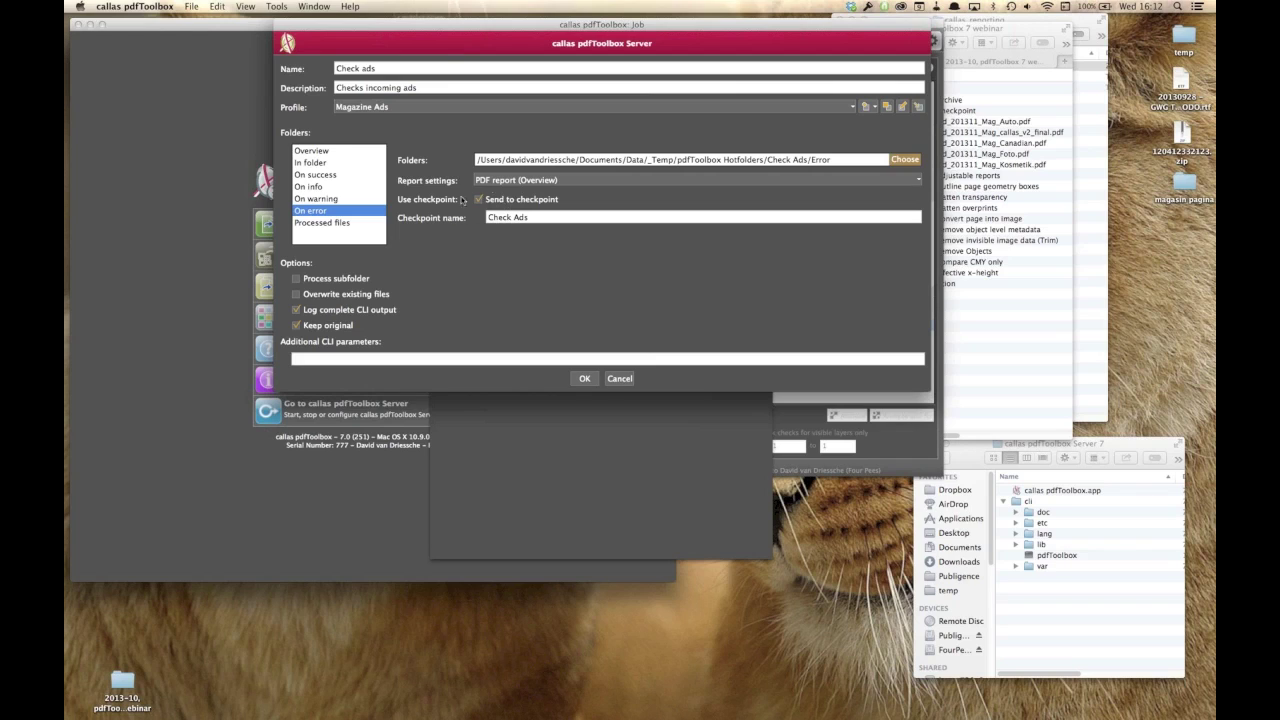
pyautogui.click(529, 217)
pyautogui.moveTo(530, 217); pyautogui.dragTo(455, 244)
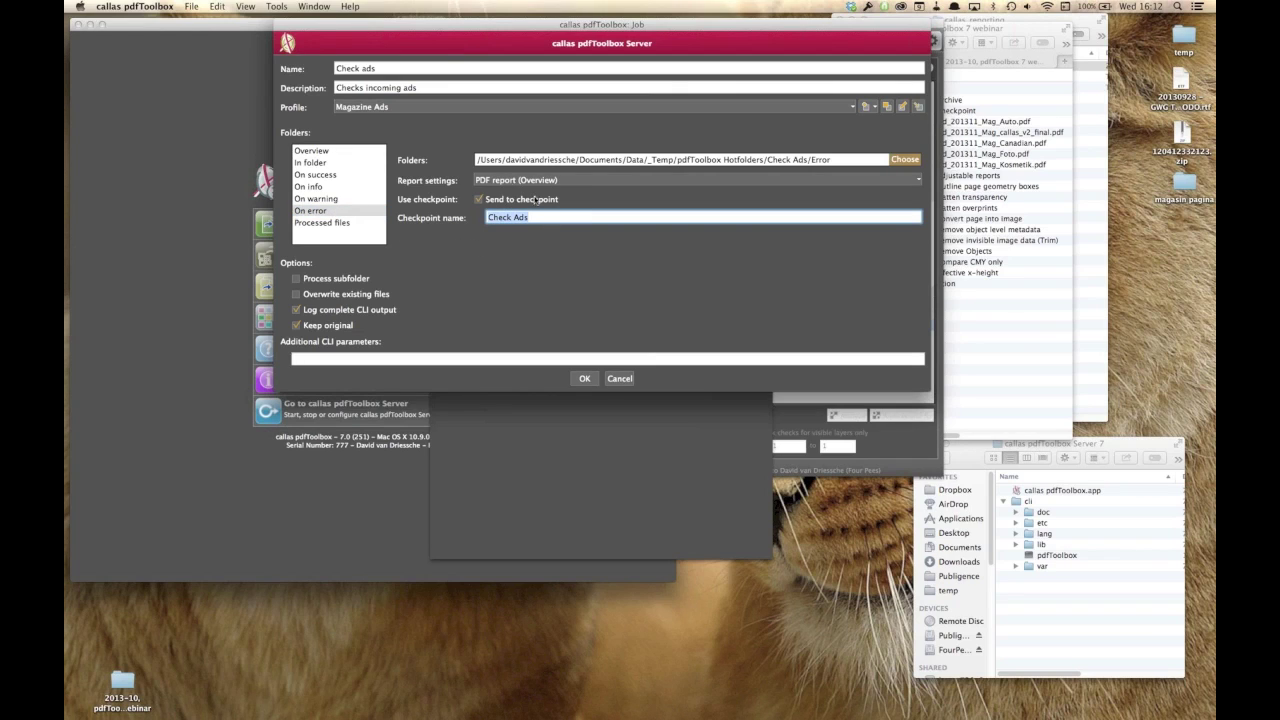
pyautogui.click(619, 380)
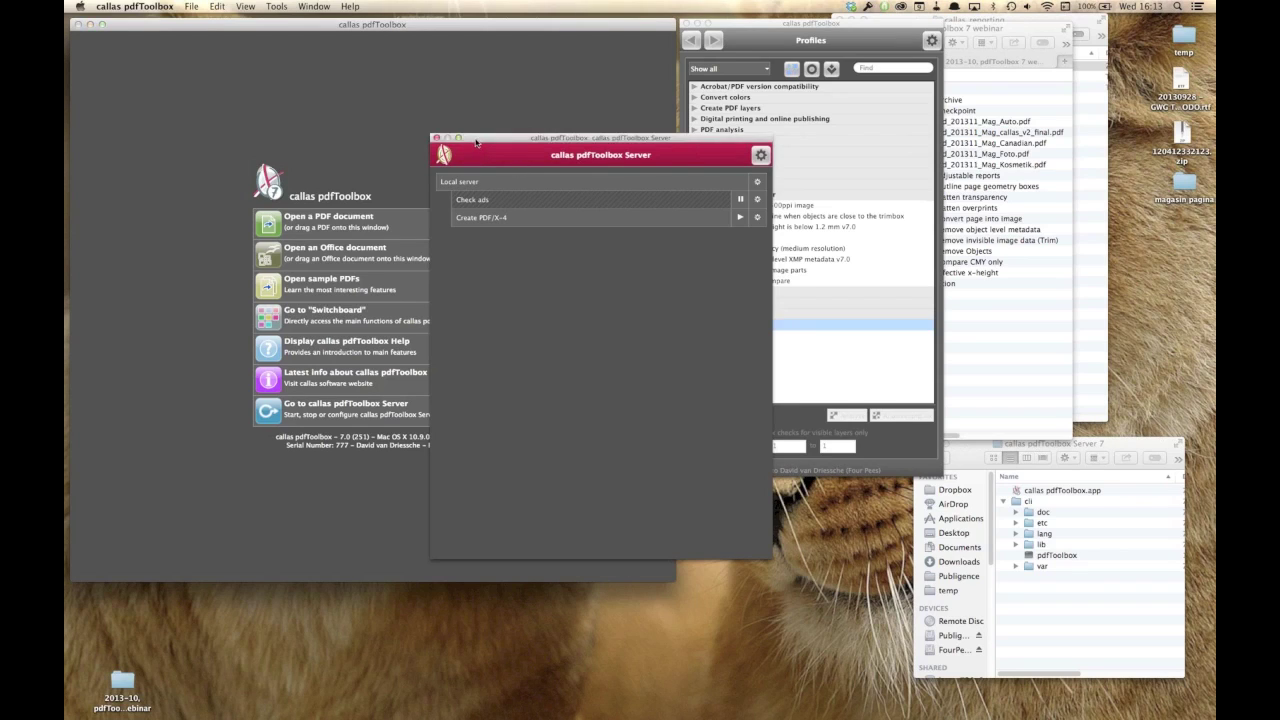
# - Close the server job window and open the Server Checkpoint Files list
pyautogui.moveTo(496, 142); pyautogui.dragTo(621, 262)
pyautogui.click(623, 243)
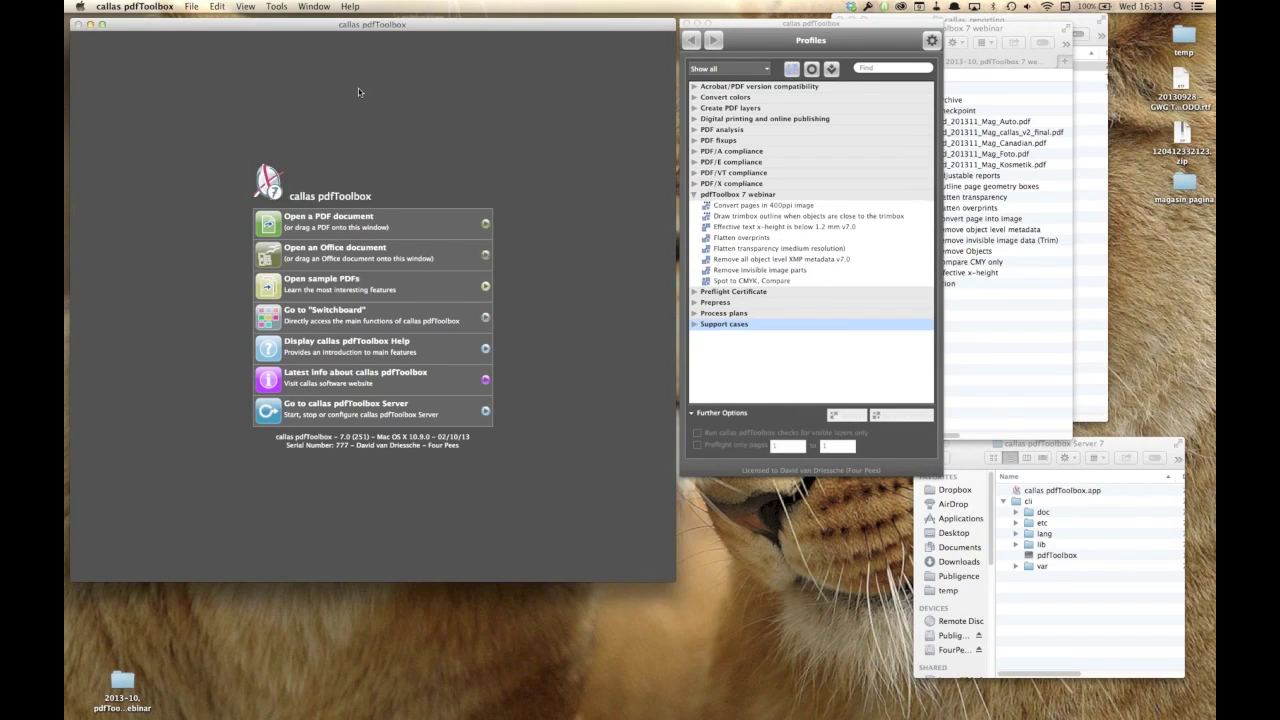
pyautogui.click(284, 7)
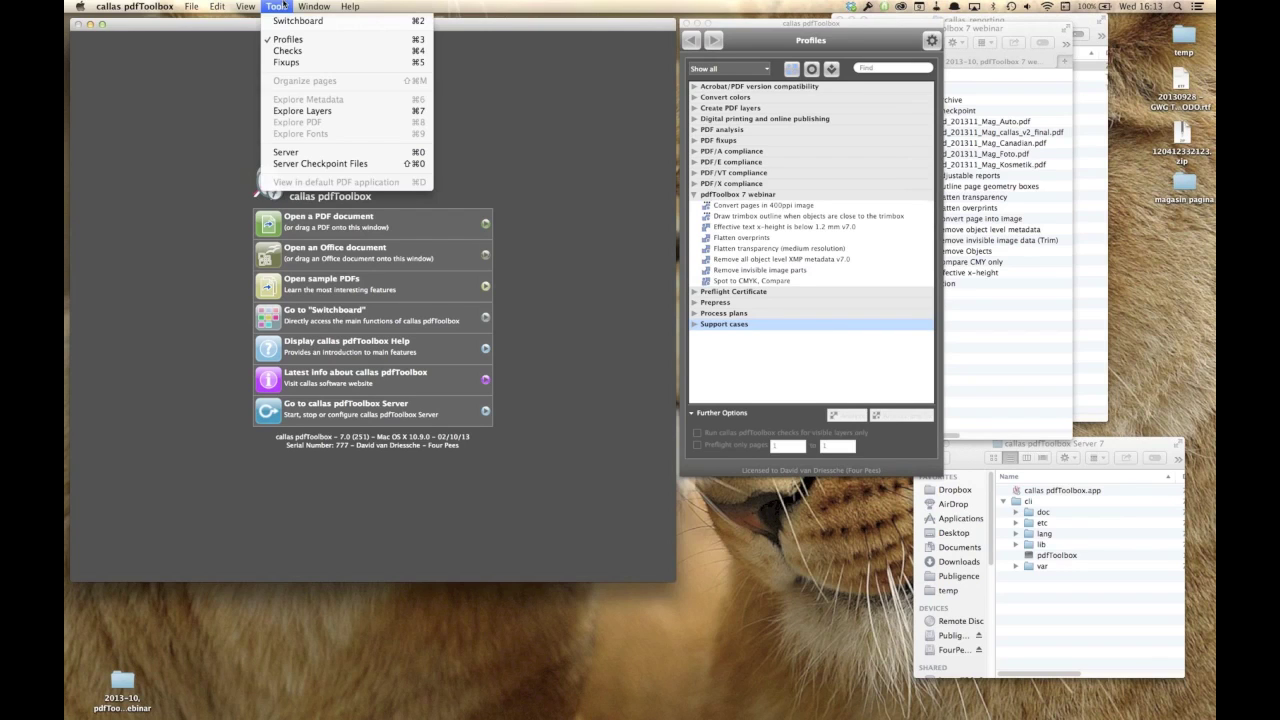
pyautogui.click(316, 166)
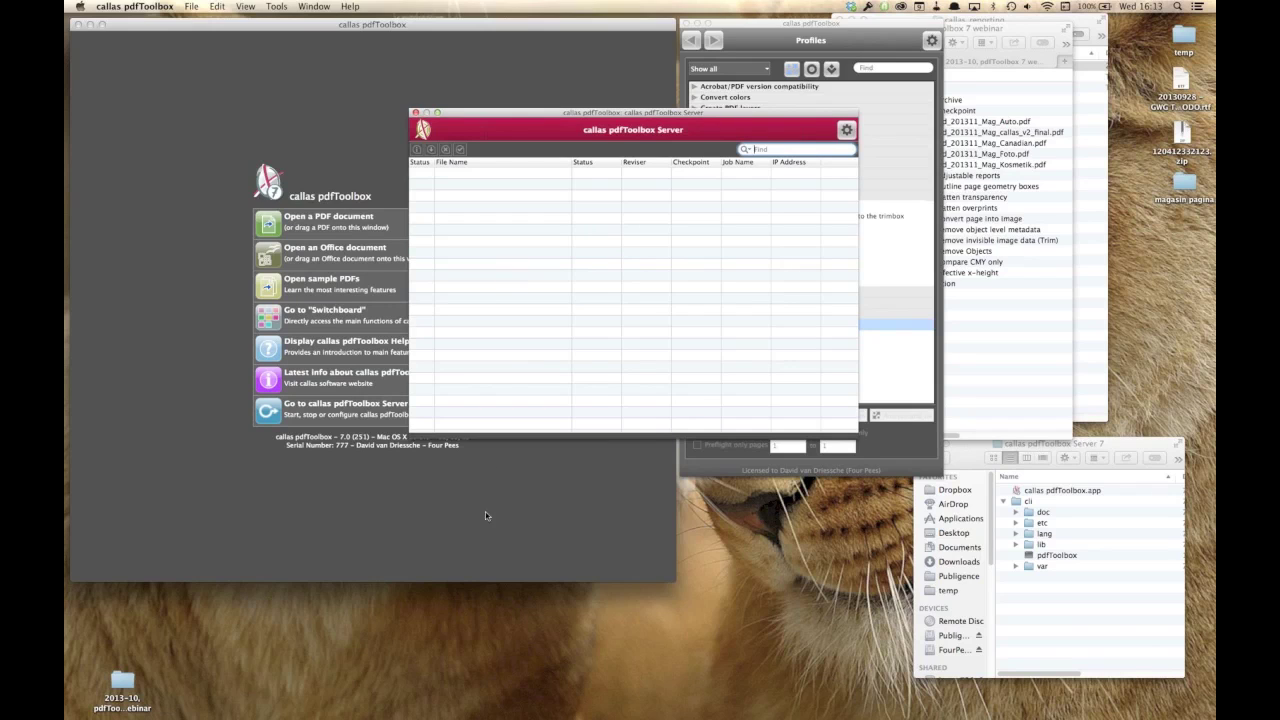
# - Switch to Finder and open the Check Ads folder inside Data, _Temp, pdfToolbox Hotfolders, beside the webinar files window
pyautogui.moveTo(84, 688)
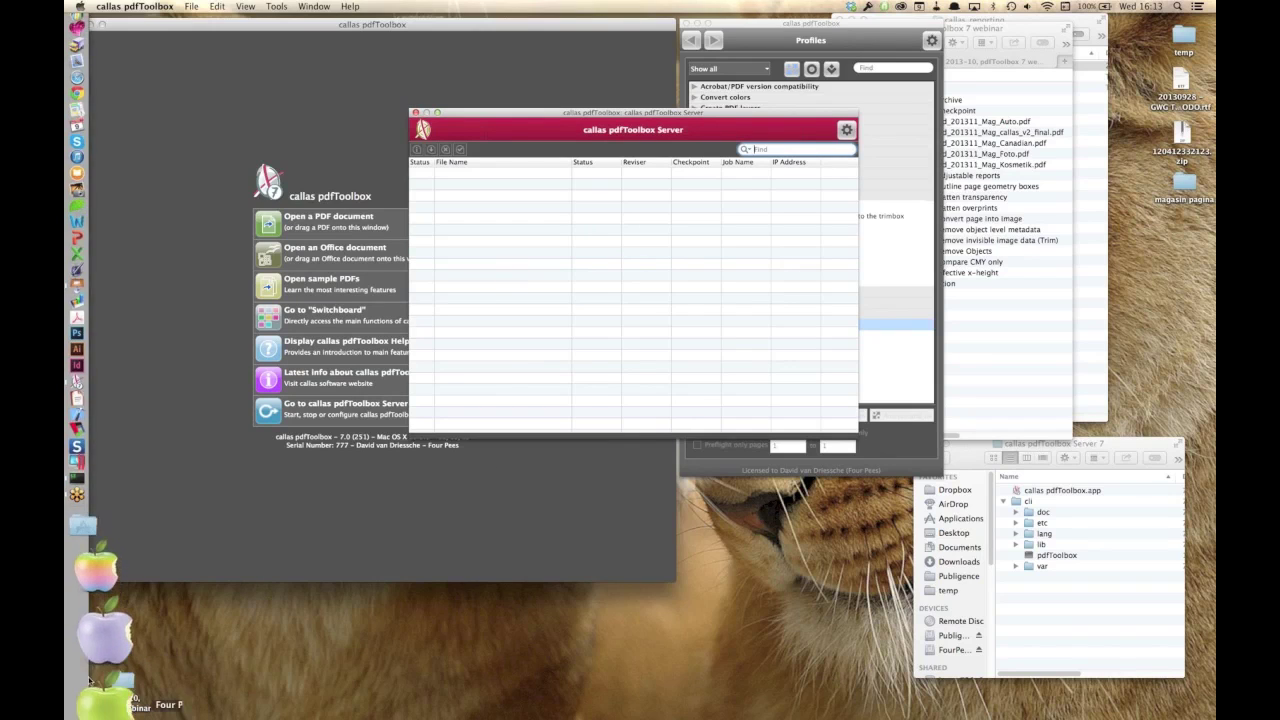
pyautogui.click(90, 669)
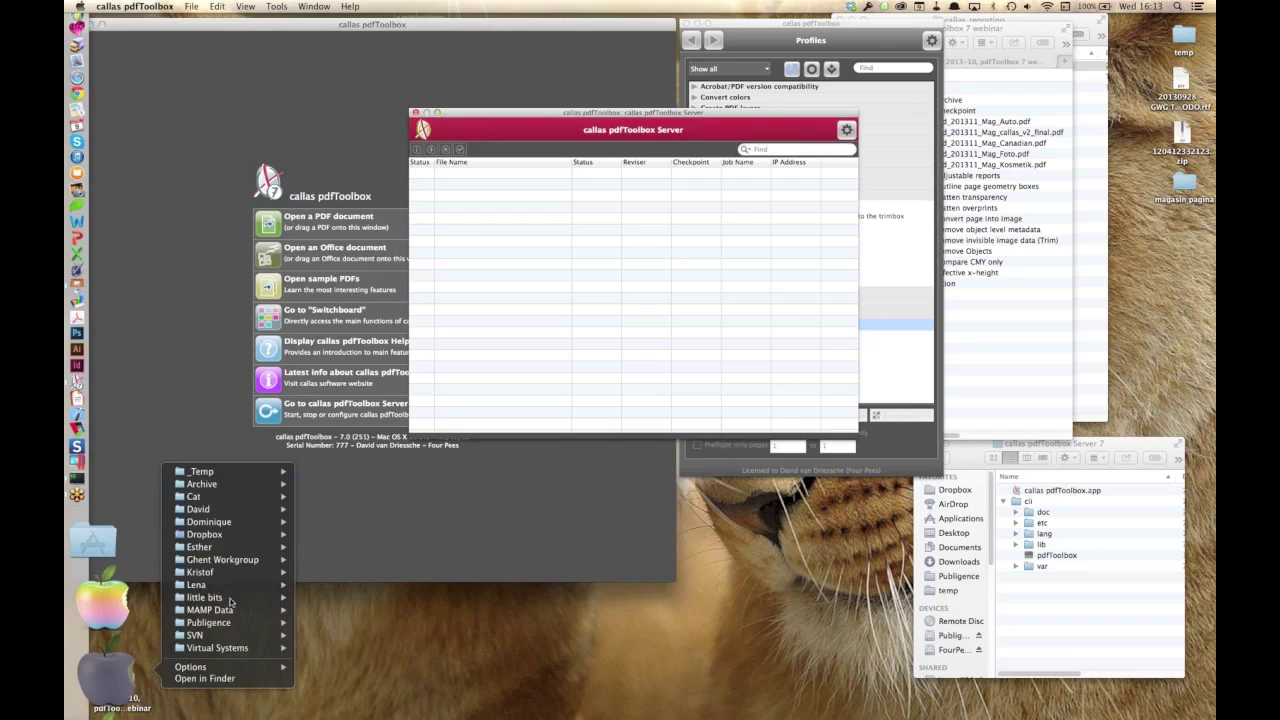
pyautogui.click(226, 678)
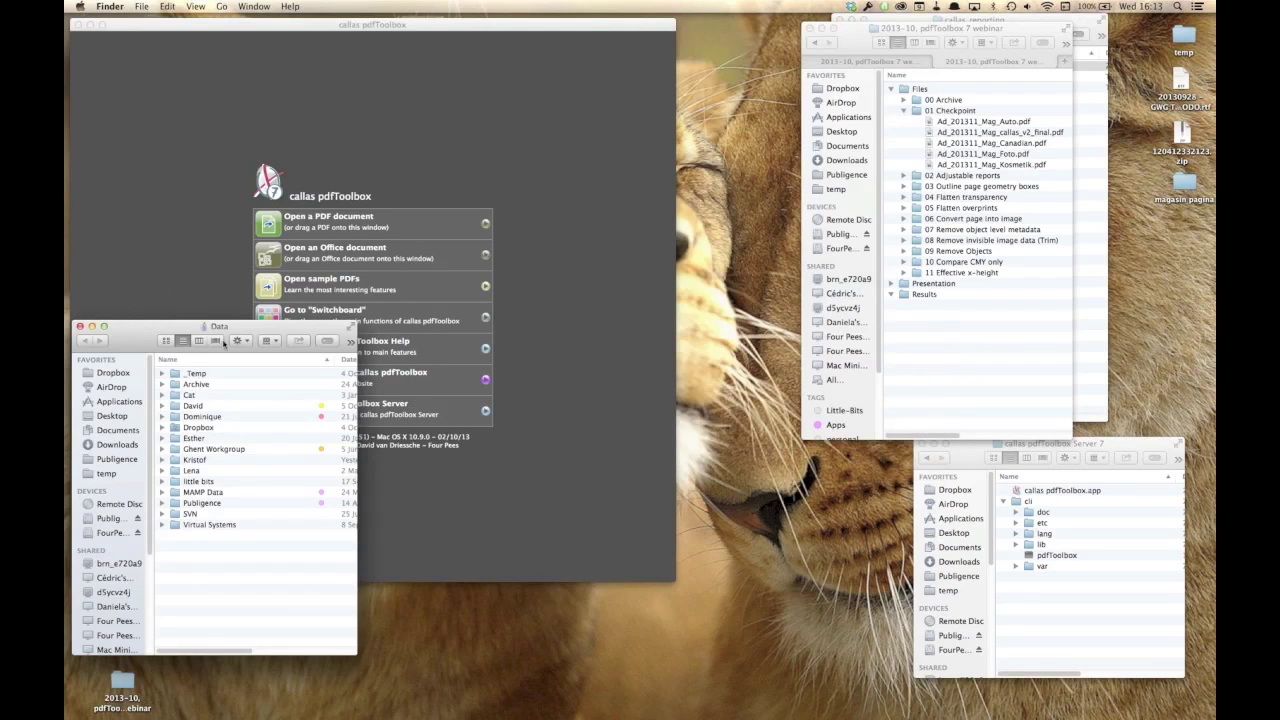
pyautogui.click(178, 375)
pyautogui.doubleClick(178, 375)
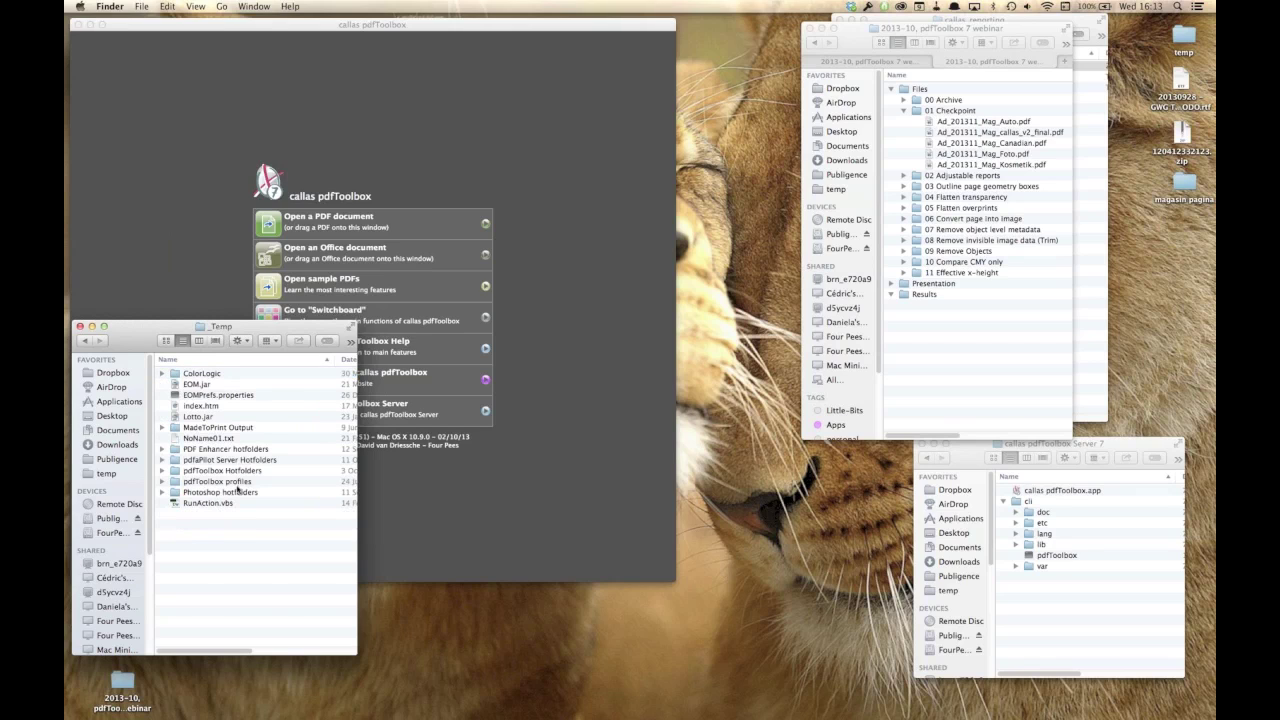
pyautogui.click(234, 472)
pyautogui.doubleClick(234, 474)
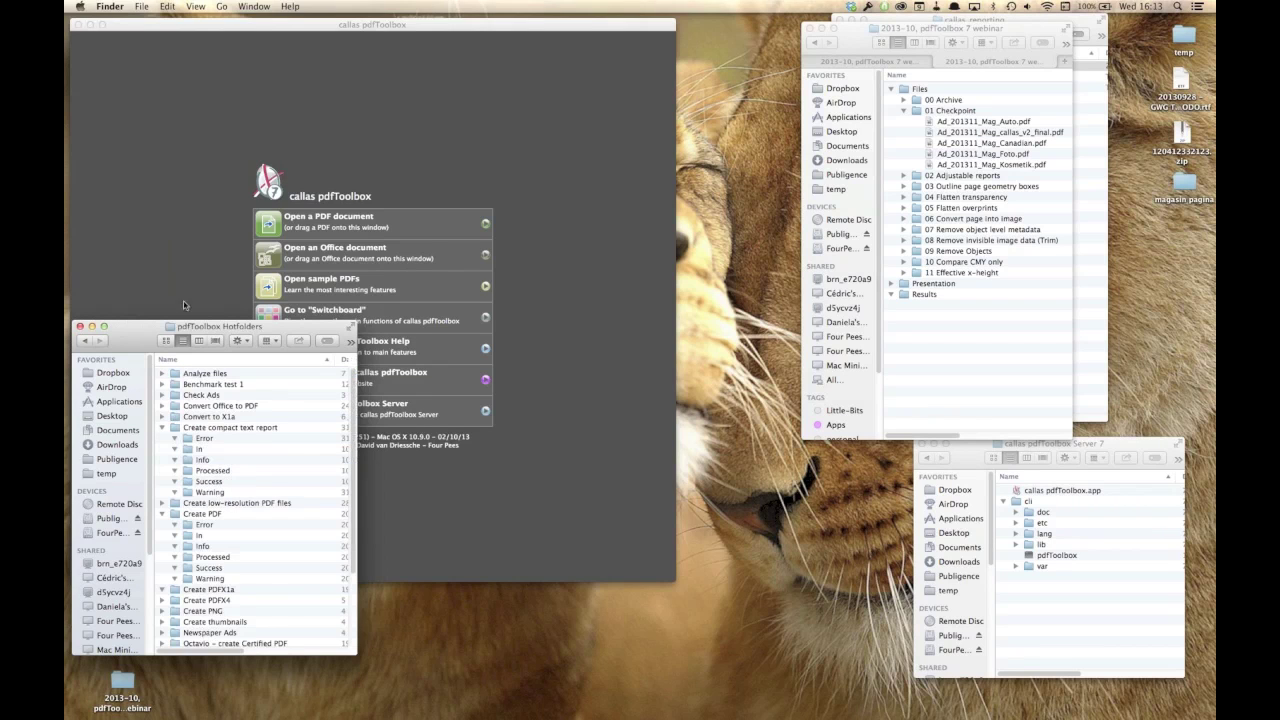
pyautogui.doubleClick(176, 396)
pyautogui.moveTo(126, 340); pyautogui.dragTo(578, 39)
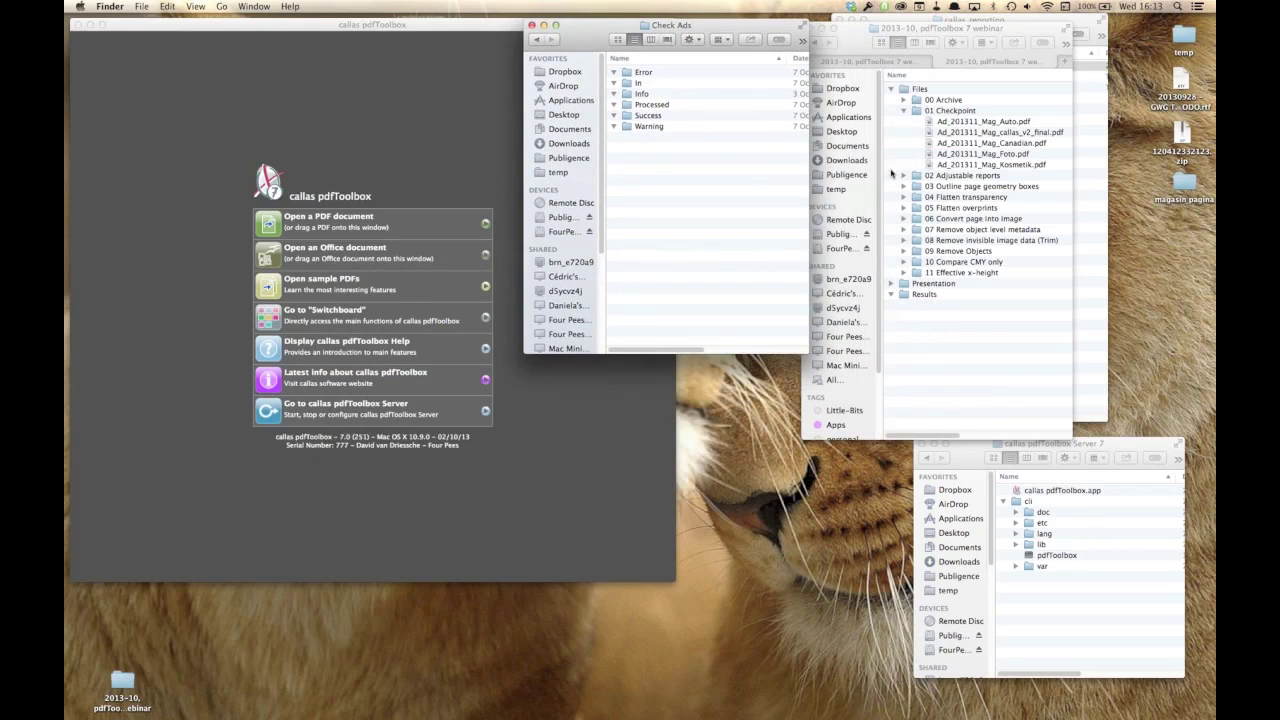
# - Put the five Ad_201311_Mag PDFs from 01 Checkpoint into the Check Ads In folder and return to pdfToolbox's checkpoint files list
pyautogui.moveTo(930, 118); pyautogui.dragTo(645, 145)
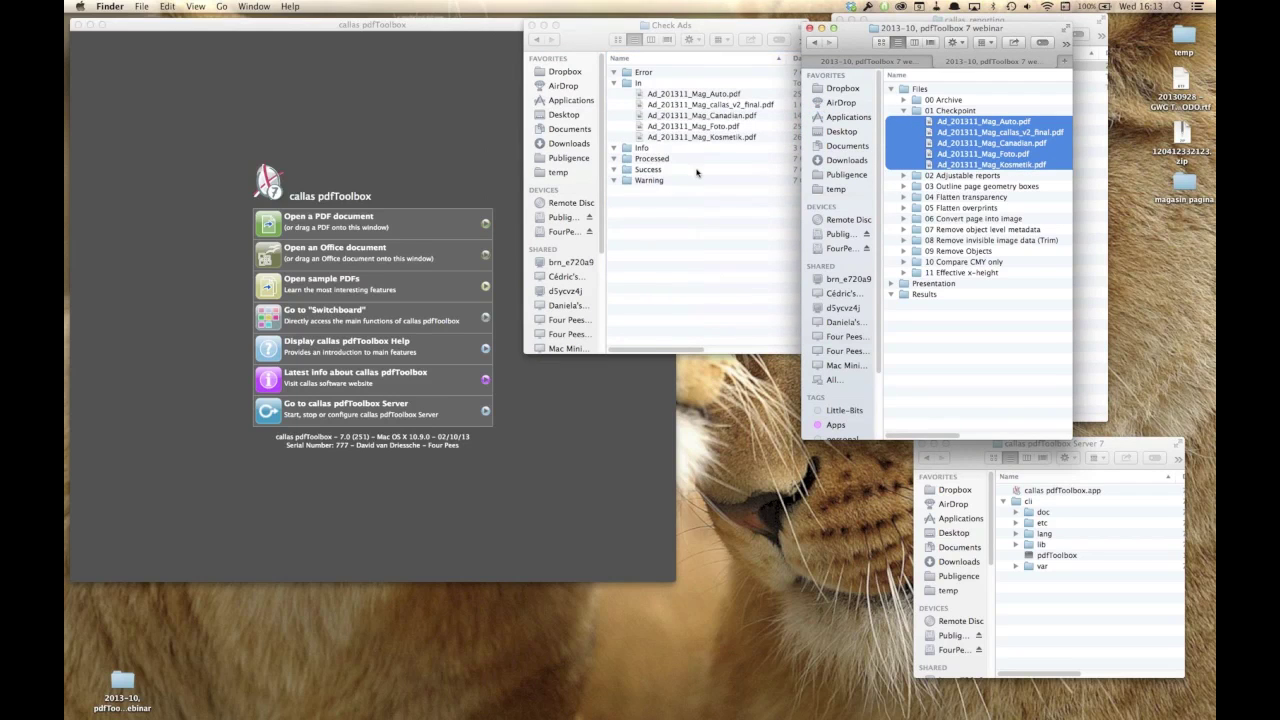
pyautogui.click(413, 144)
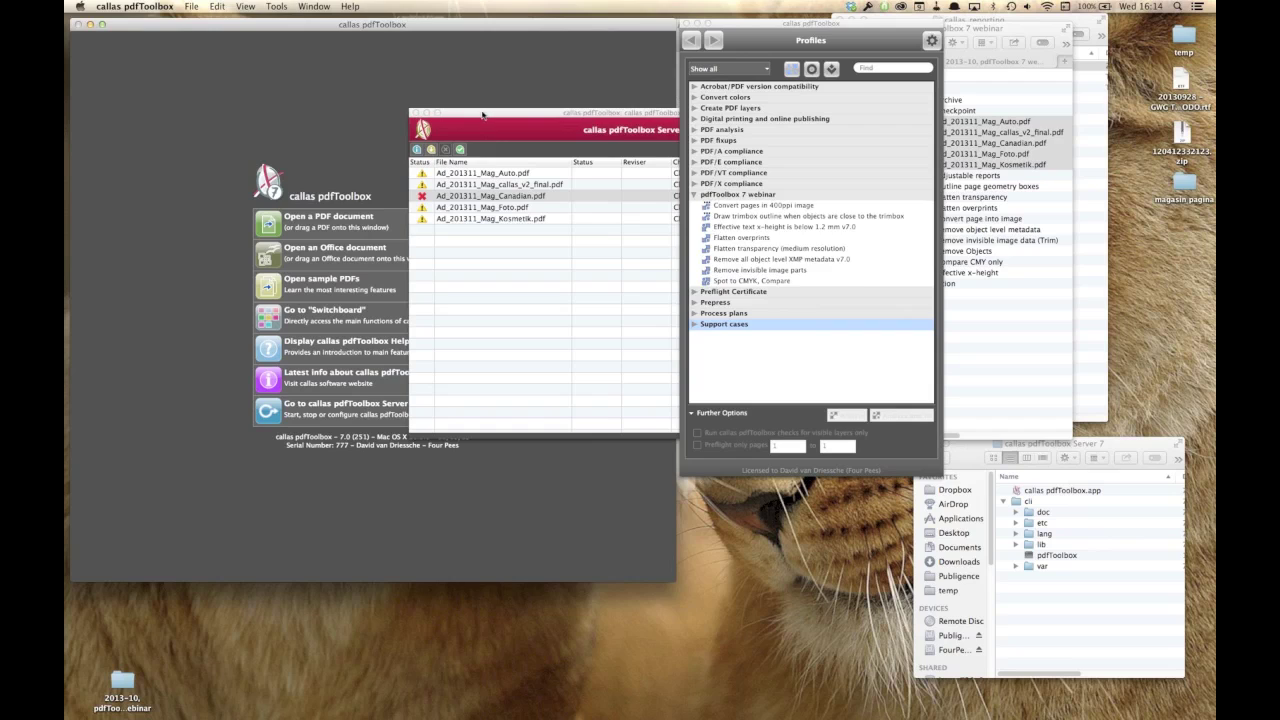
pyautogui.click(485, 117)
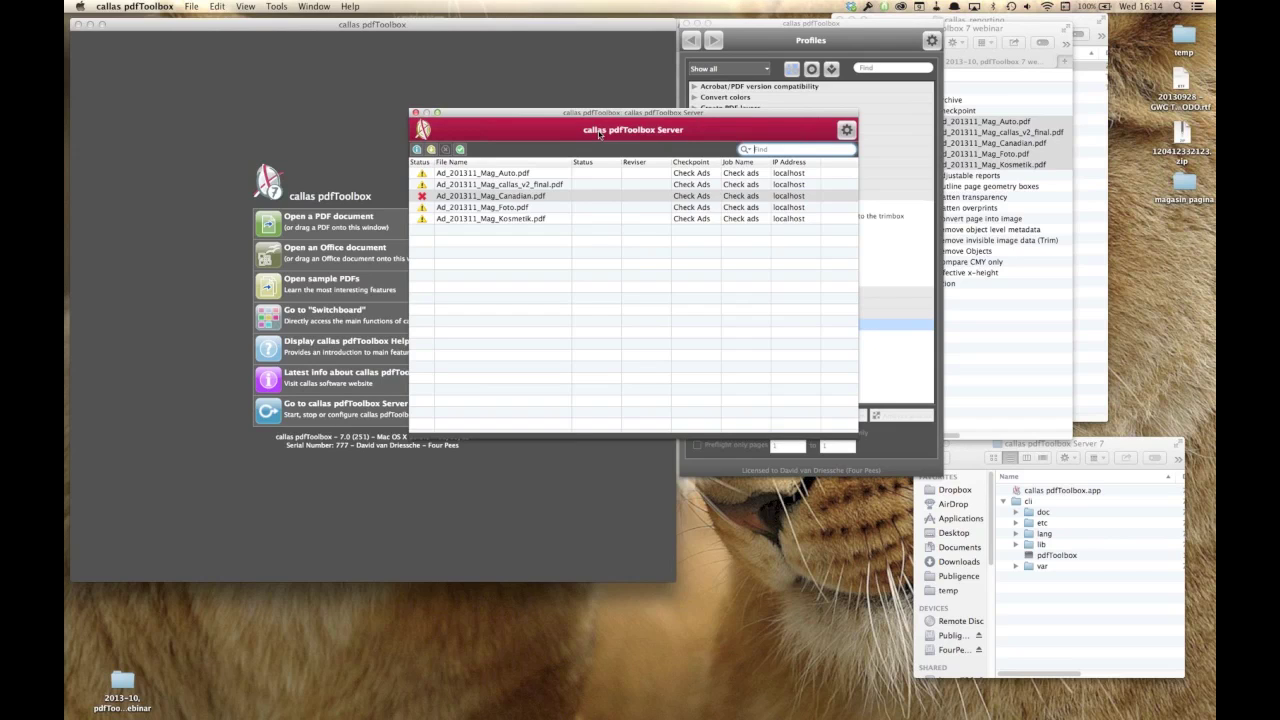
# - Open the checkpoint information for Ad_201311_Mag_Auto.pdf
pyautogui.click(532, 175)
pyautogui.click(530, 186)
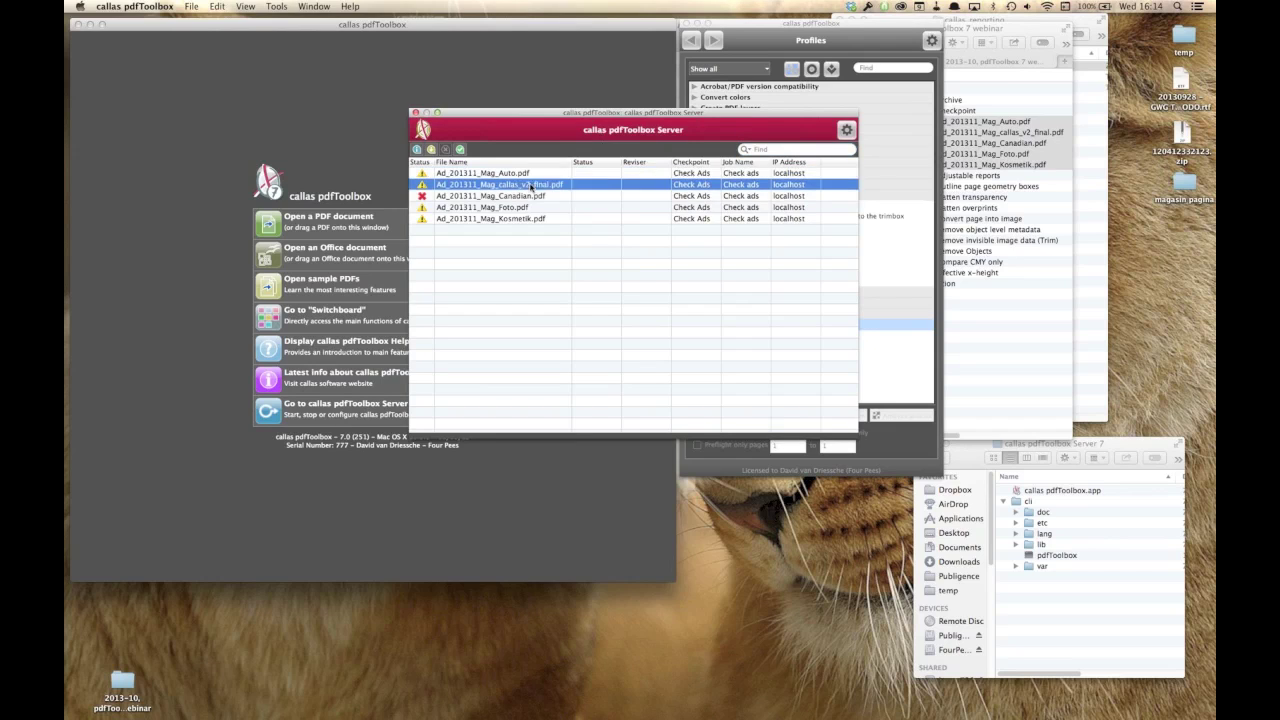
pyautogui.click(531, 196)
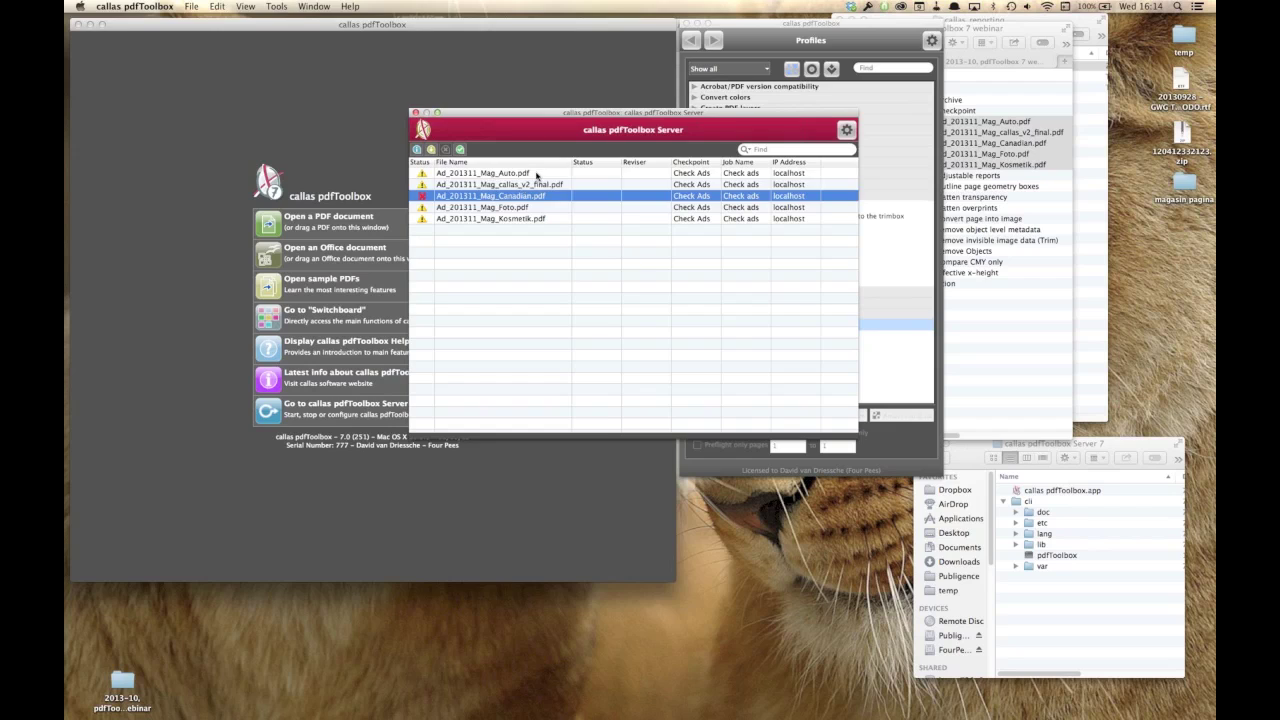
pyautogui.click(537, 175)
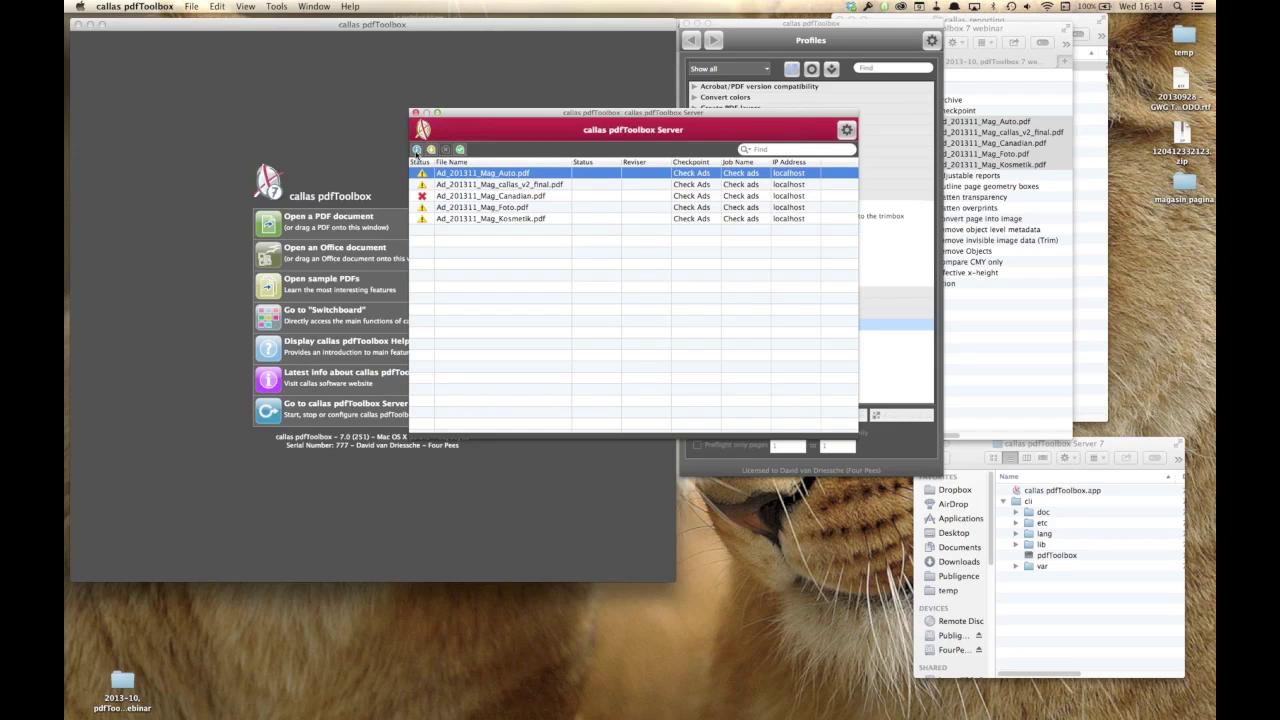
pyautogui.click(416, 150)
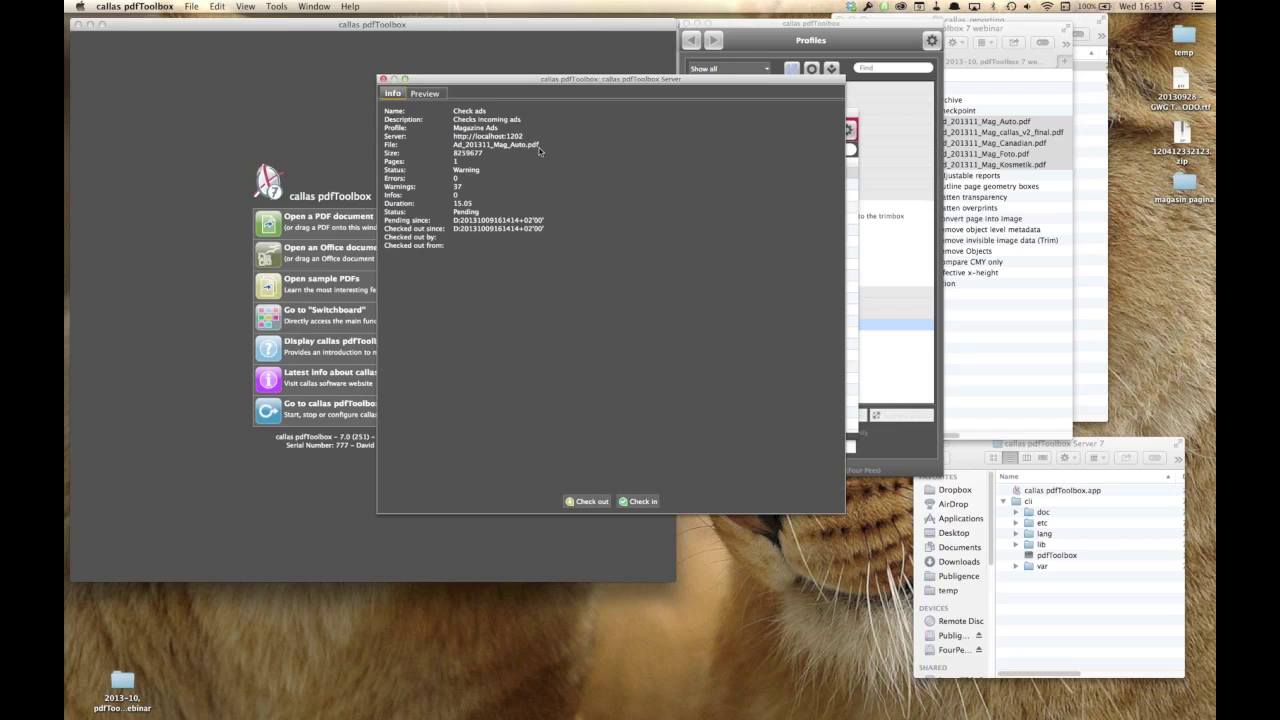
# - Preview Ad_201311_Mag_Auto.pdf and its report Ad_201311_Mag_Auto_report.pdf, and return to the file's checkpoint information
pyautogui.click(438, 94)
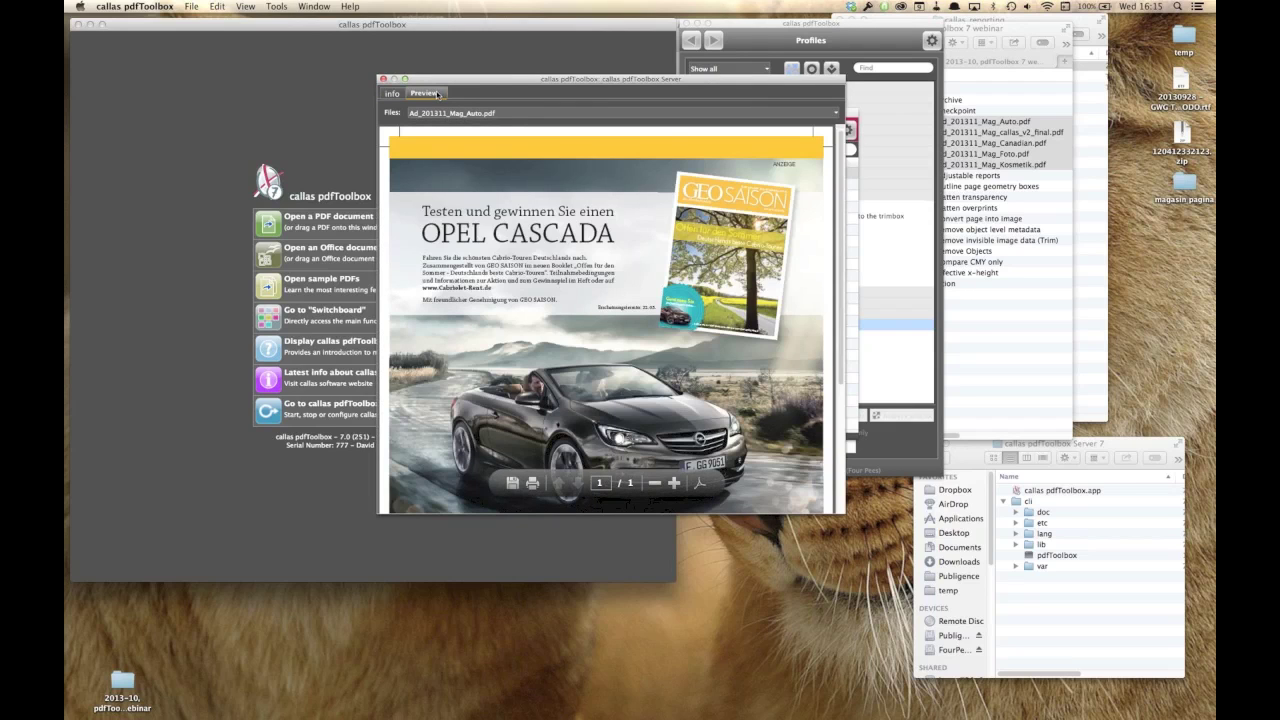
pyautogui.click(507, 114)
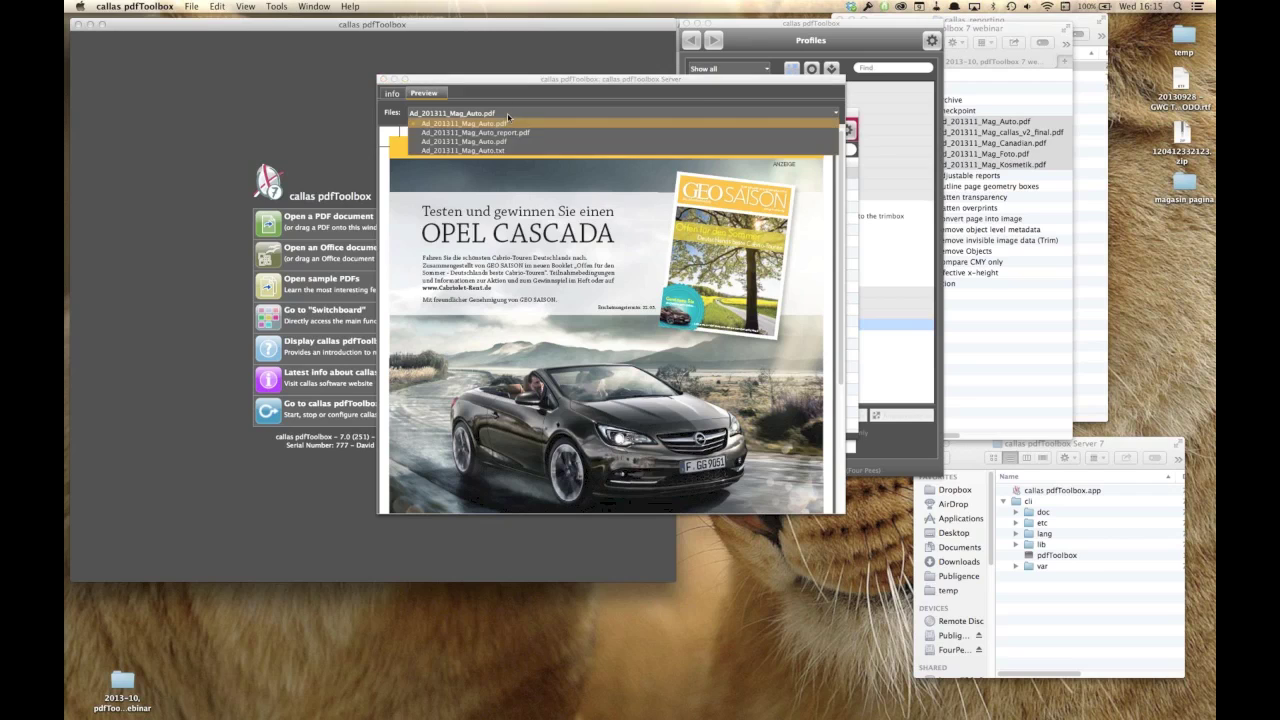
pyautogui.click(511, 132)
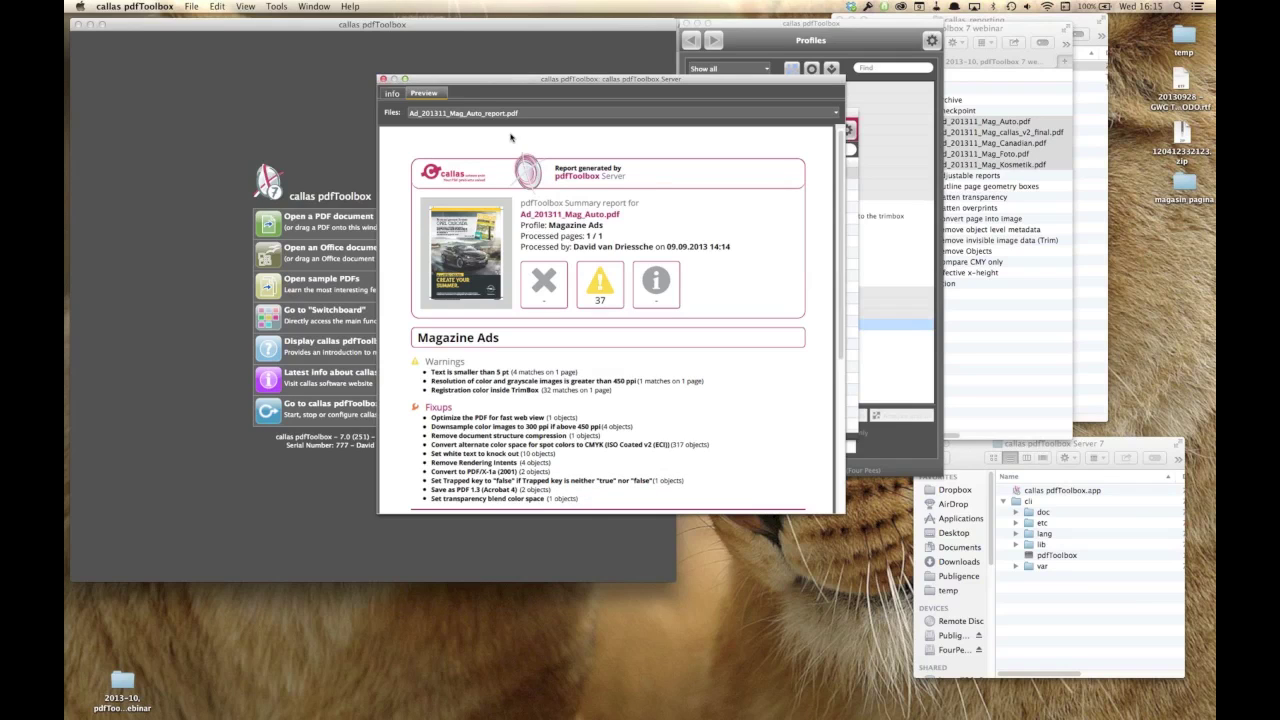
pyautogui.click(395, 94)
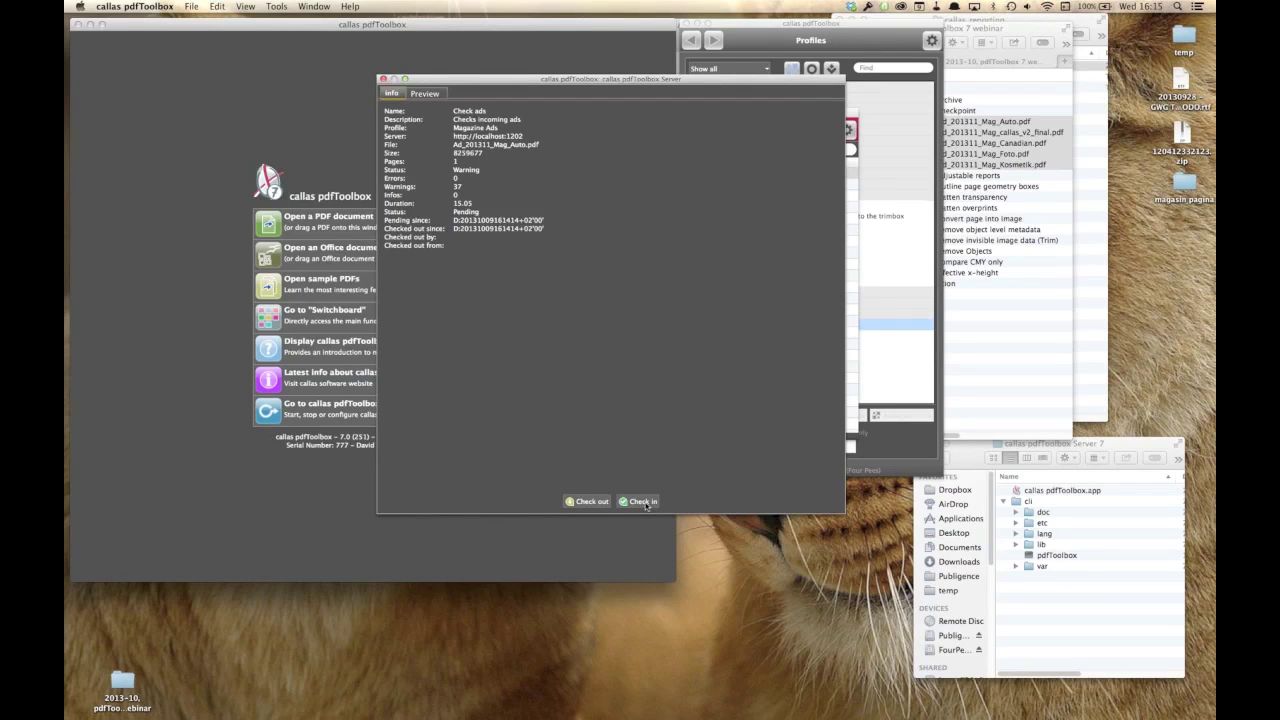
# - Check out Ad_201311_Mag_Auto.pdf and move the checkpoint windows aside to uncover the opened ad
pyautogui.click(603, 502)
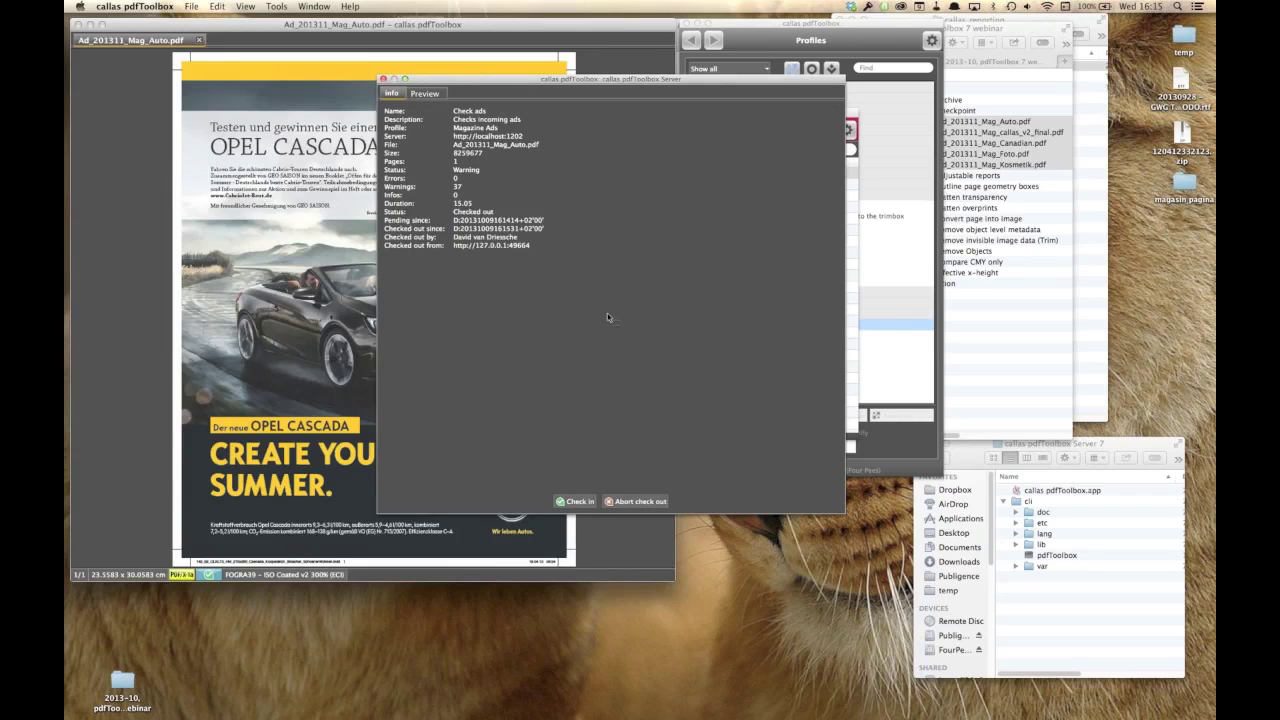
pyautogui.moveTo(478, 84); pyautogui.dragTo(786, 148)
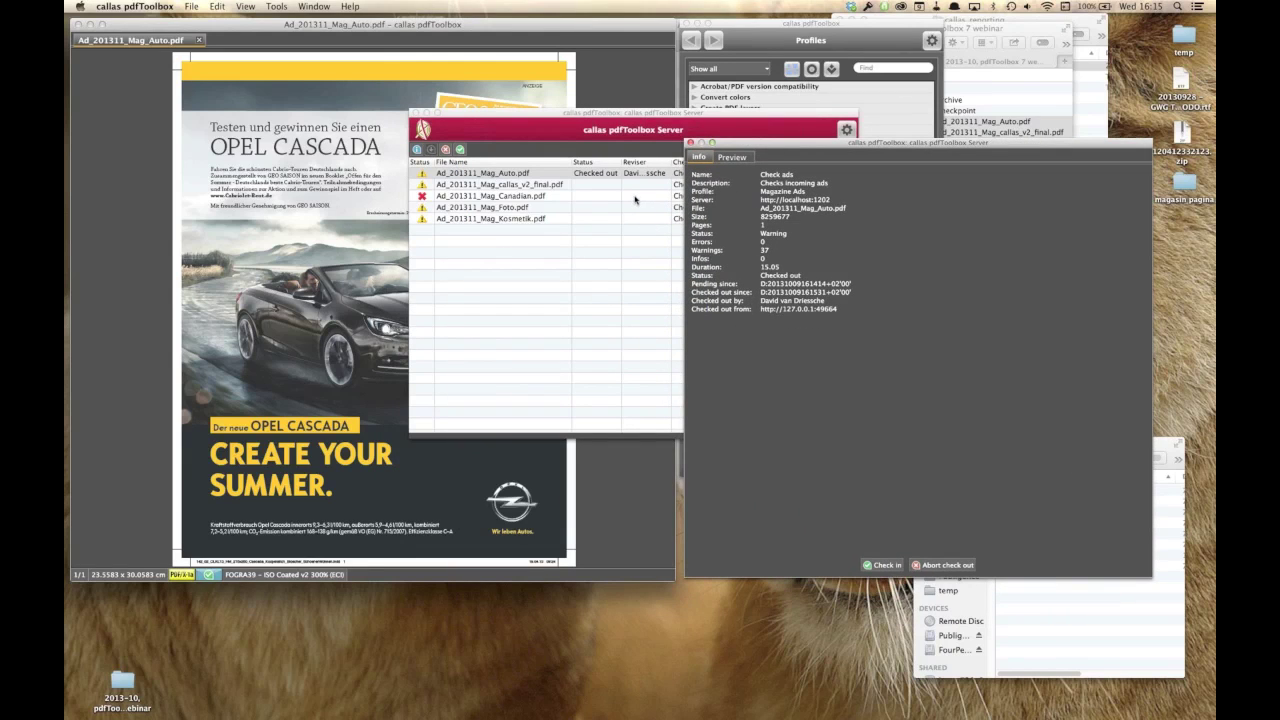
pyautogui.moveTo(498, 119); pyautogui.dragTo(616, 381)
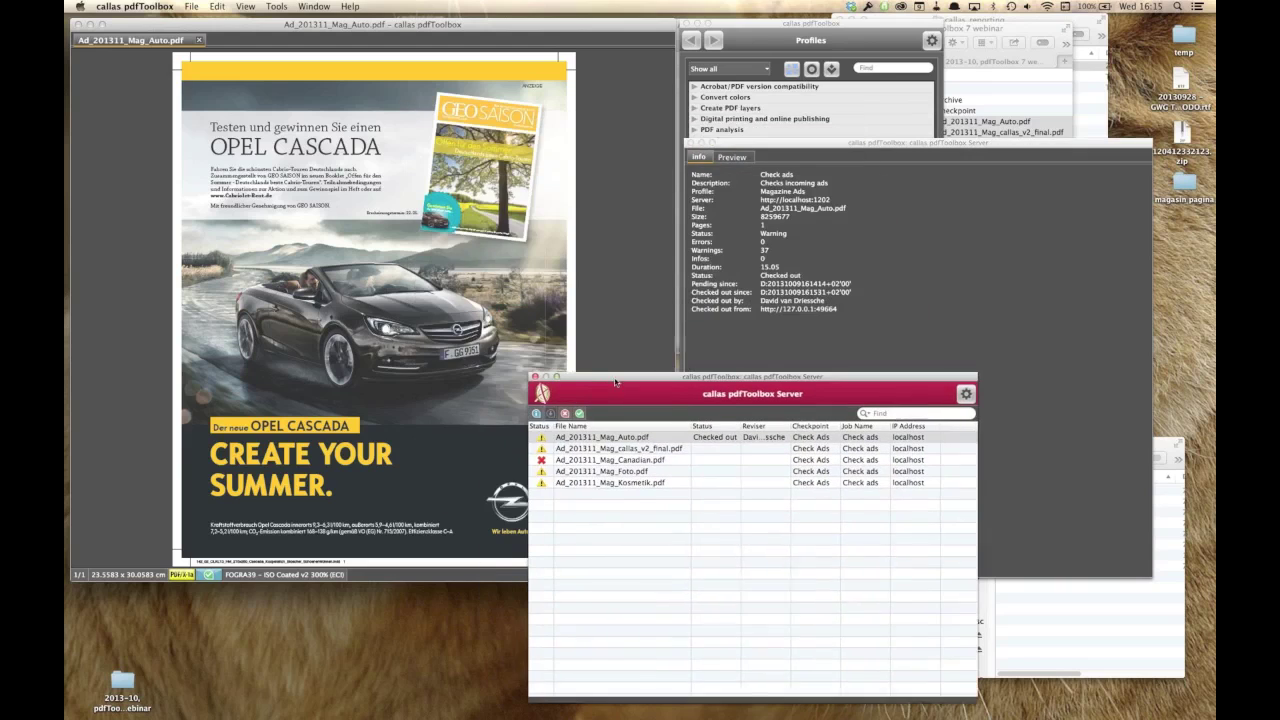
pyautogui.click(604, 267)
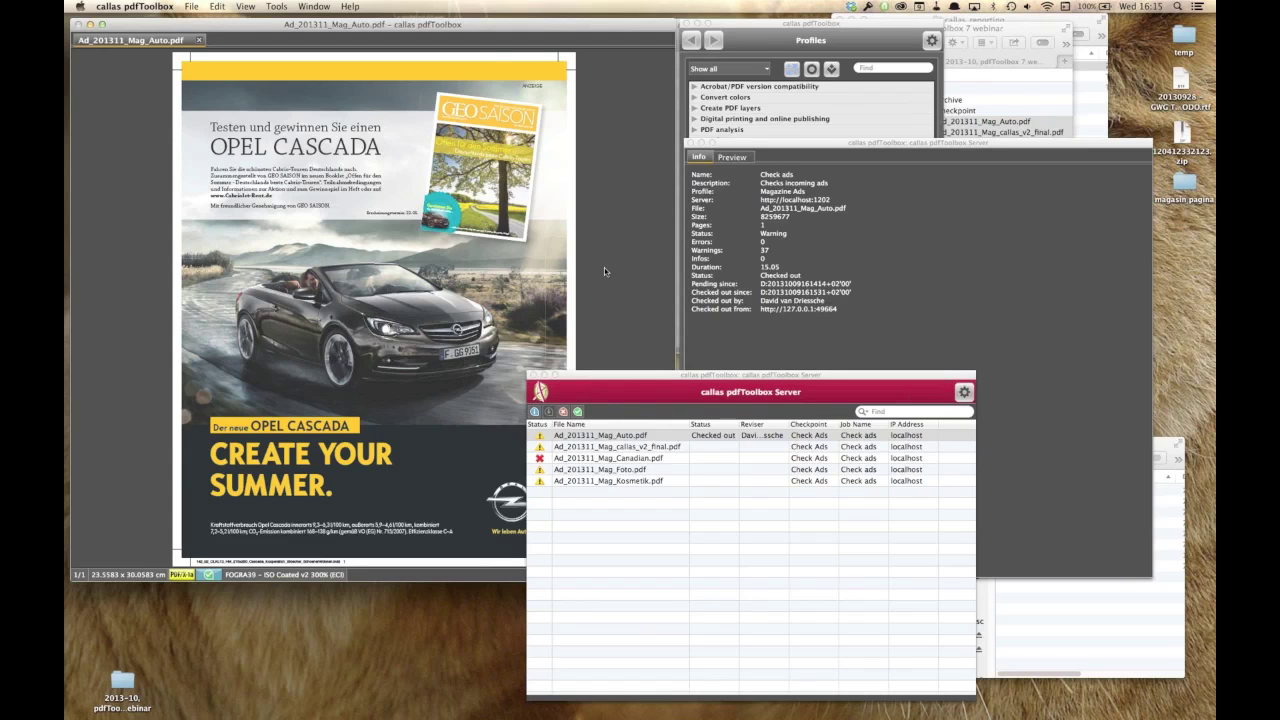
pyautogui.click(245, 6)
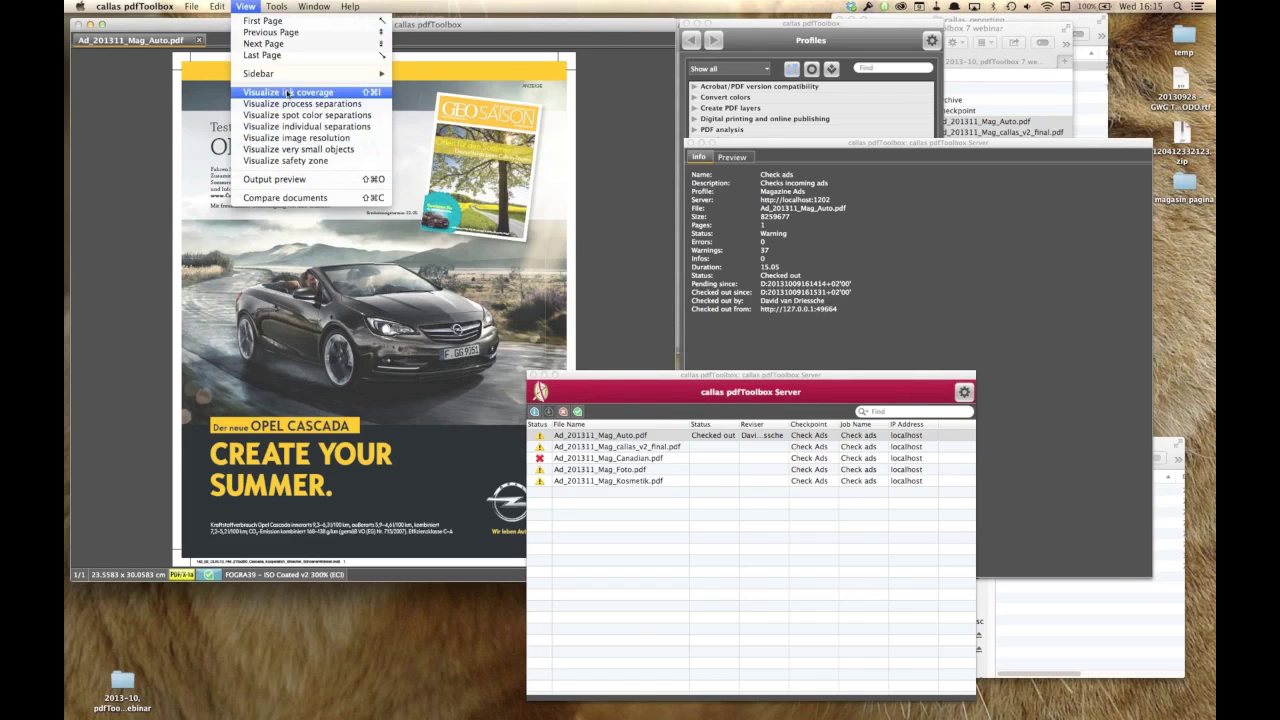
pyautogui.click(644, 137)
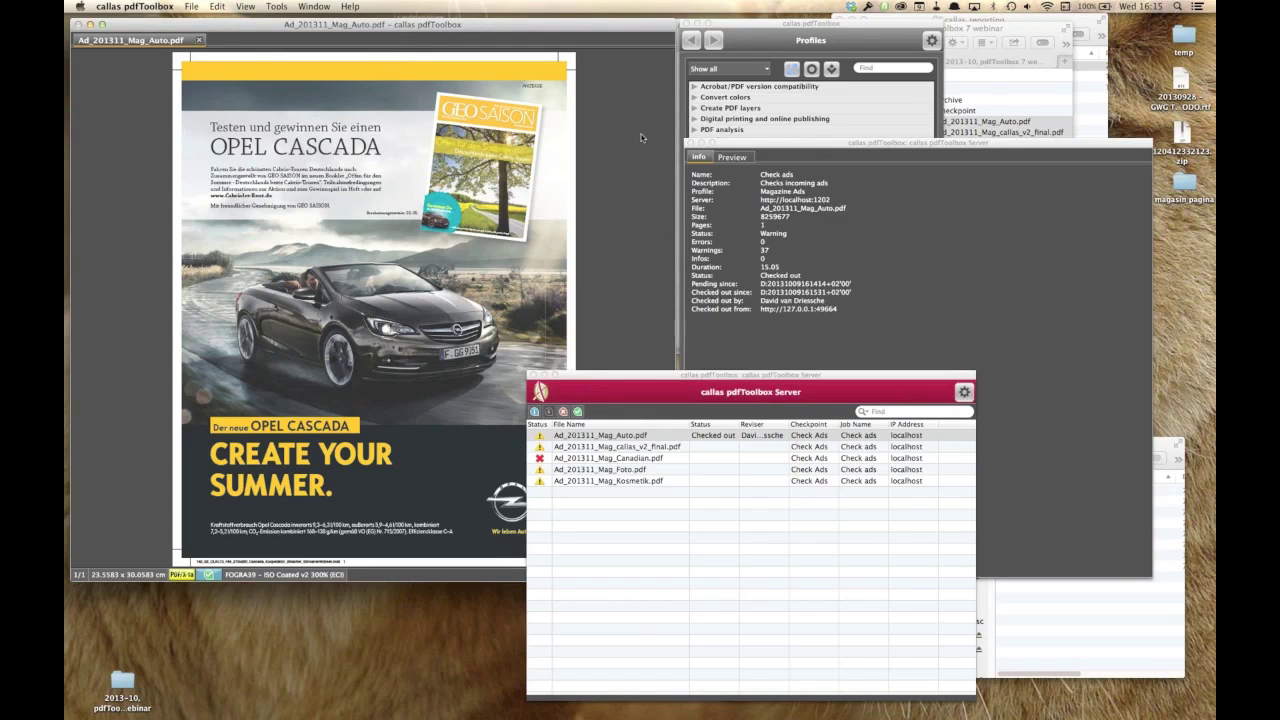
# - Convert the checked-out car ad to black and white with the Switchboard's Convert to B/W color action and close the Switchboard
pyautogui.click(286, 6)
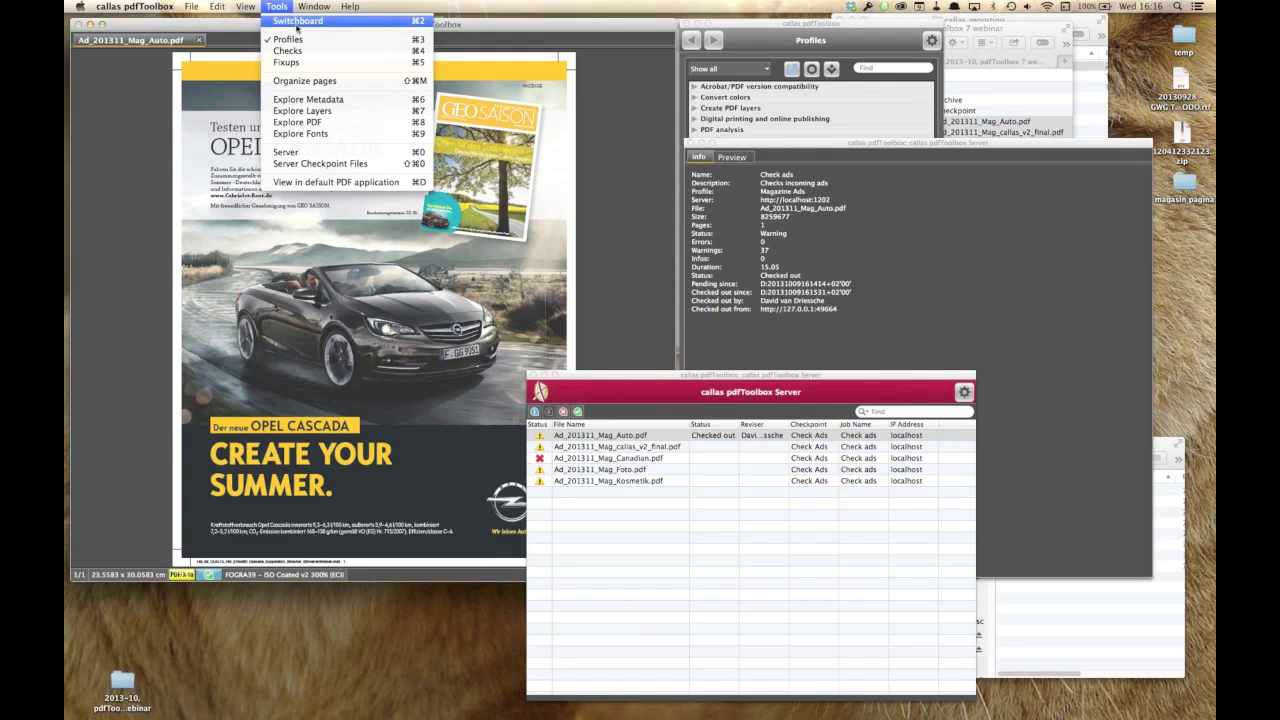
pyautogui.click(296, 21)
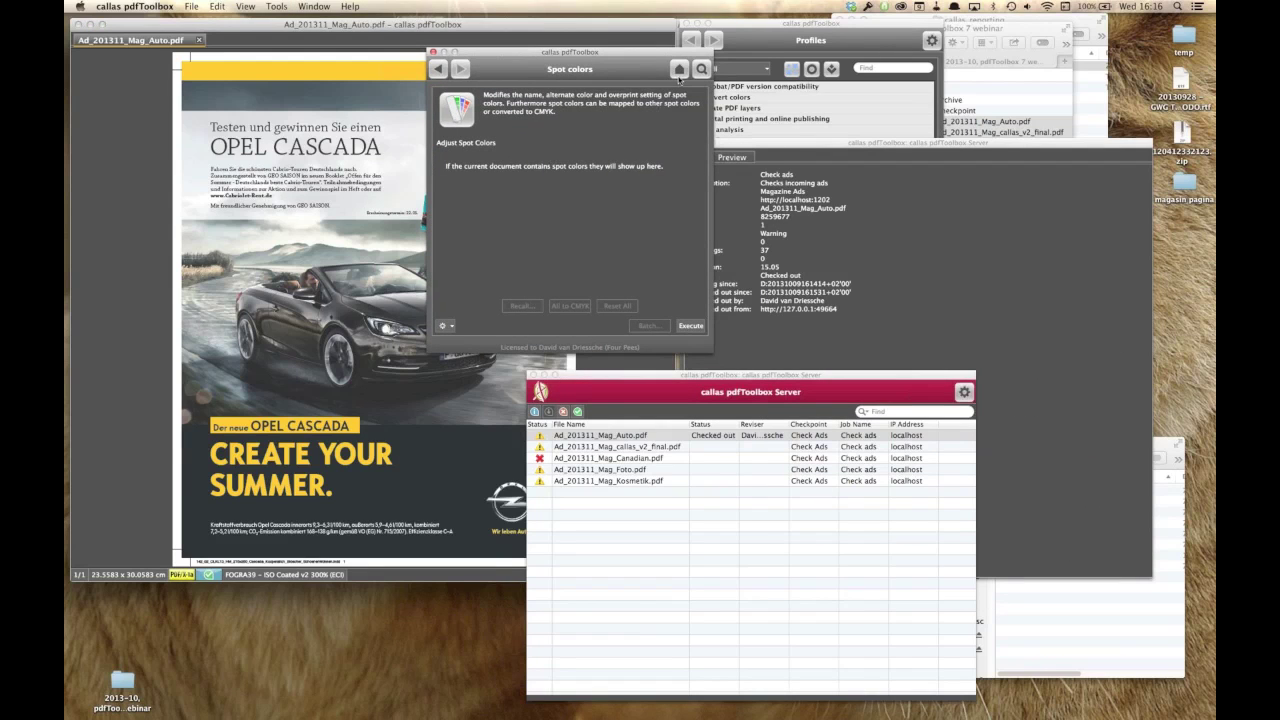
pyautogui.click(679, 70)
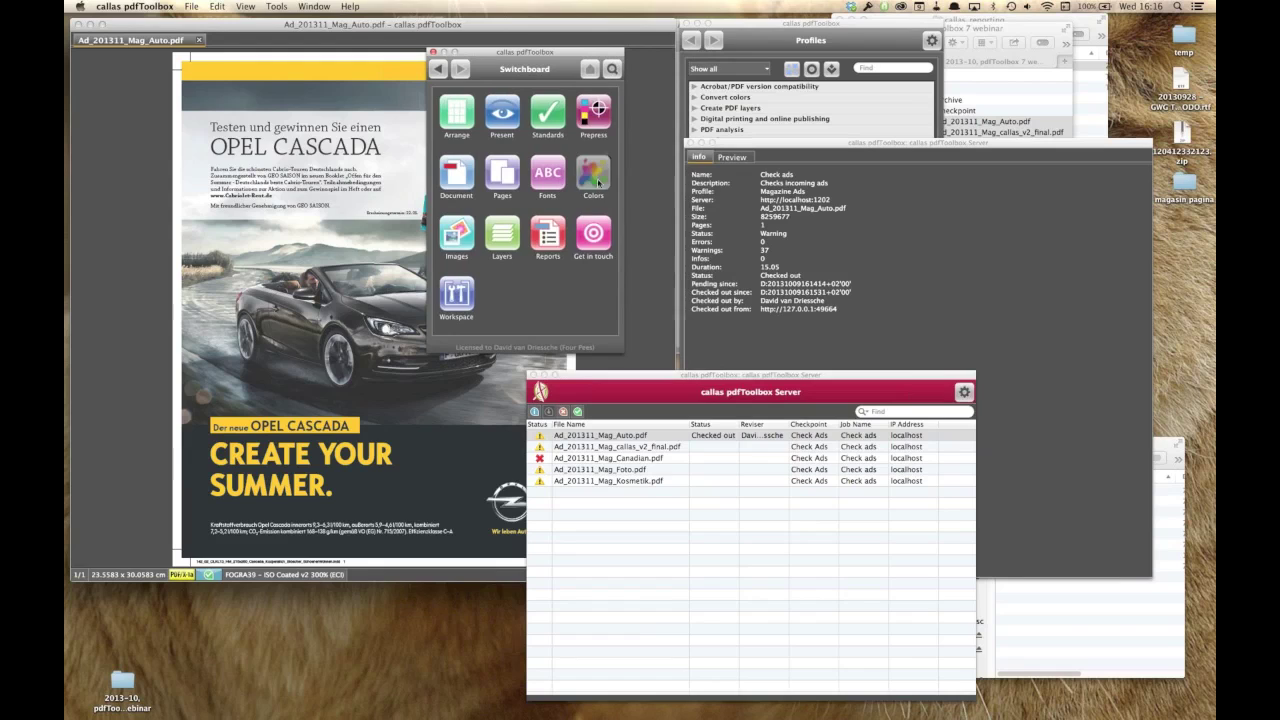
pyautogui.click(598, 182)
pyautogui.click(550, 185)
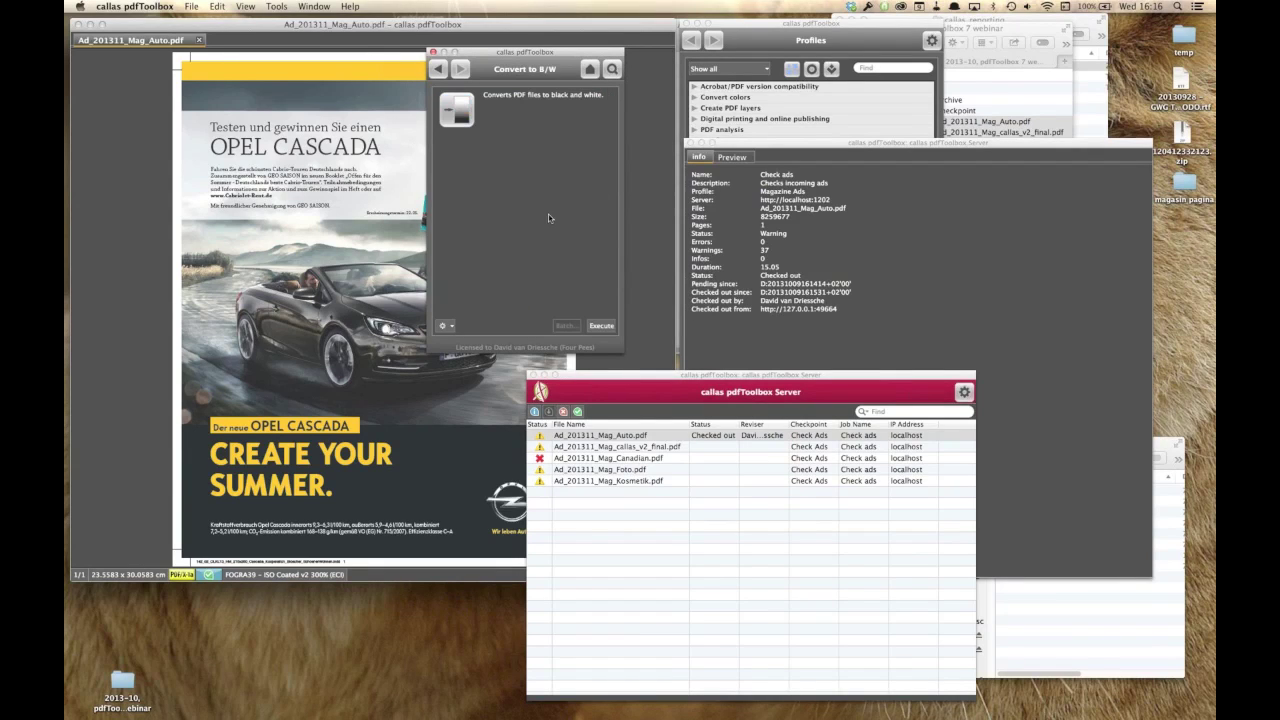
pyautogui.click(601, 325)
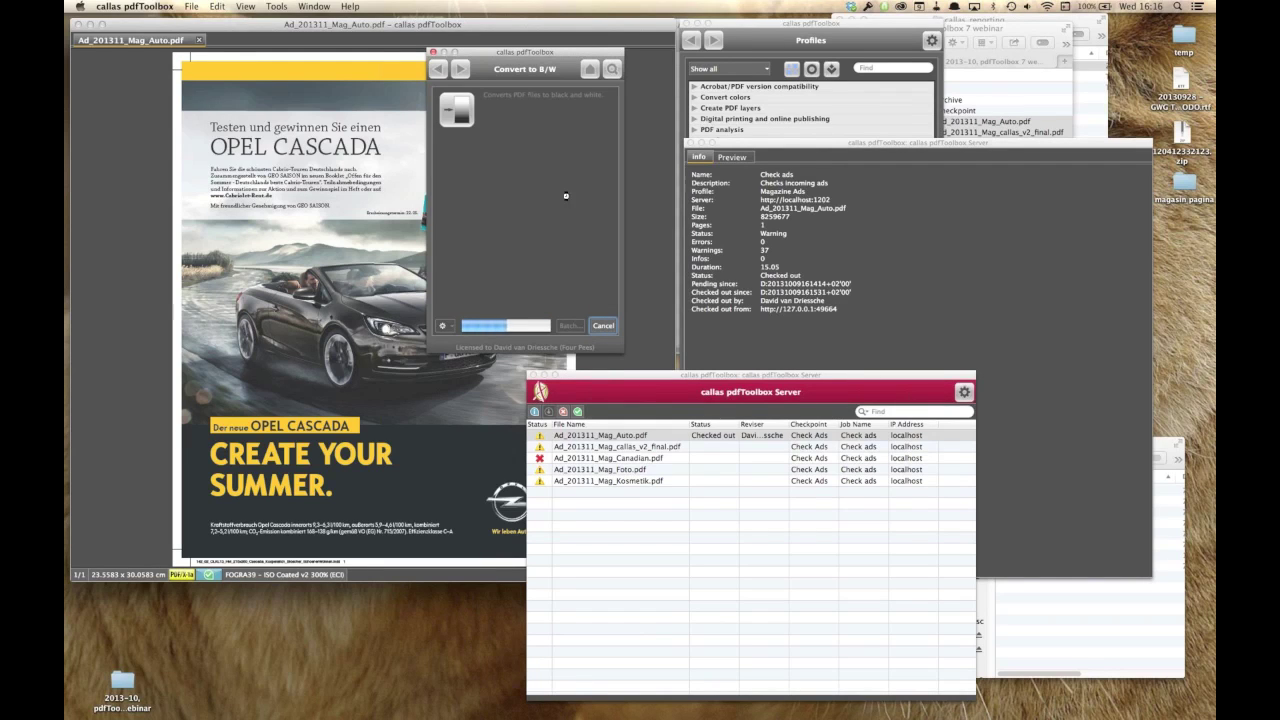
pyautogui.click(432, 52)
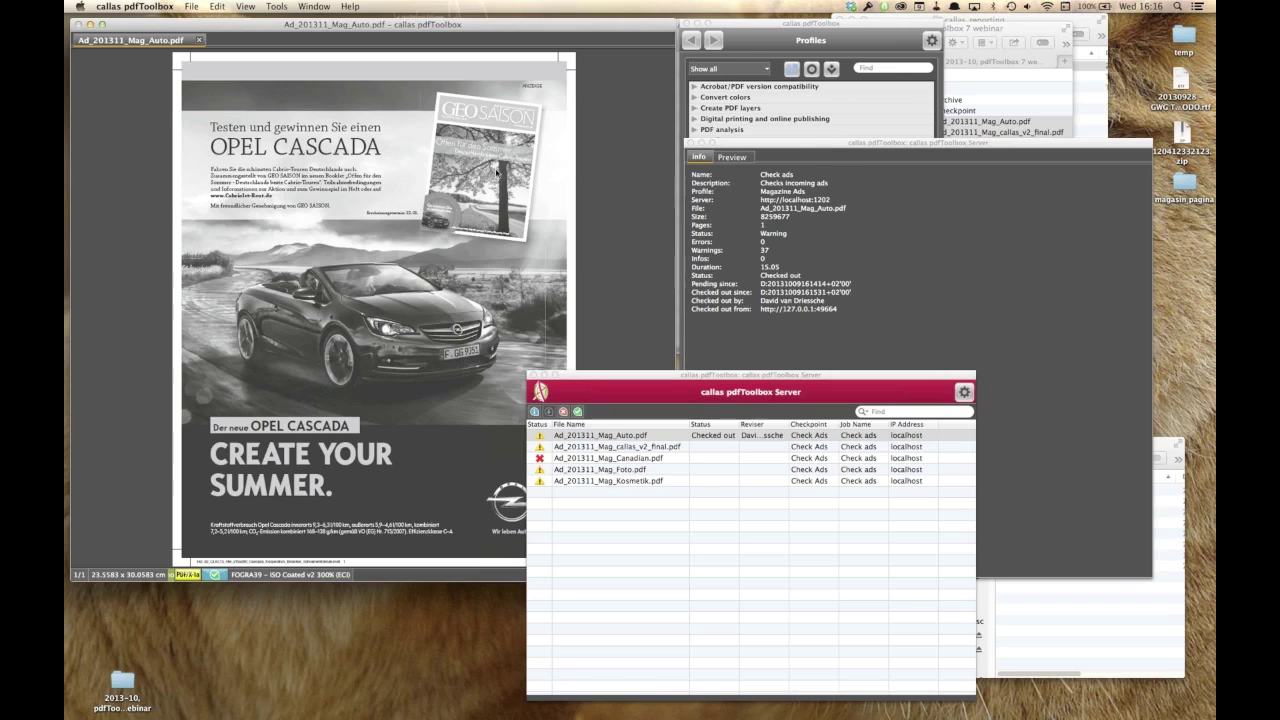
# - Check in Ad_201311_Mag_Auto.pdf with the status Warning, saving the changes to the document
pyautogui.click(716, 165)
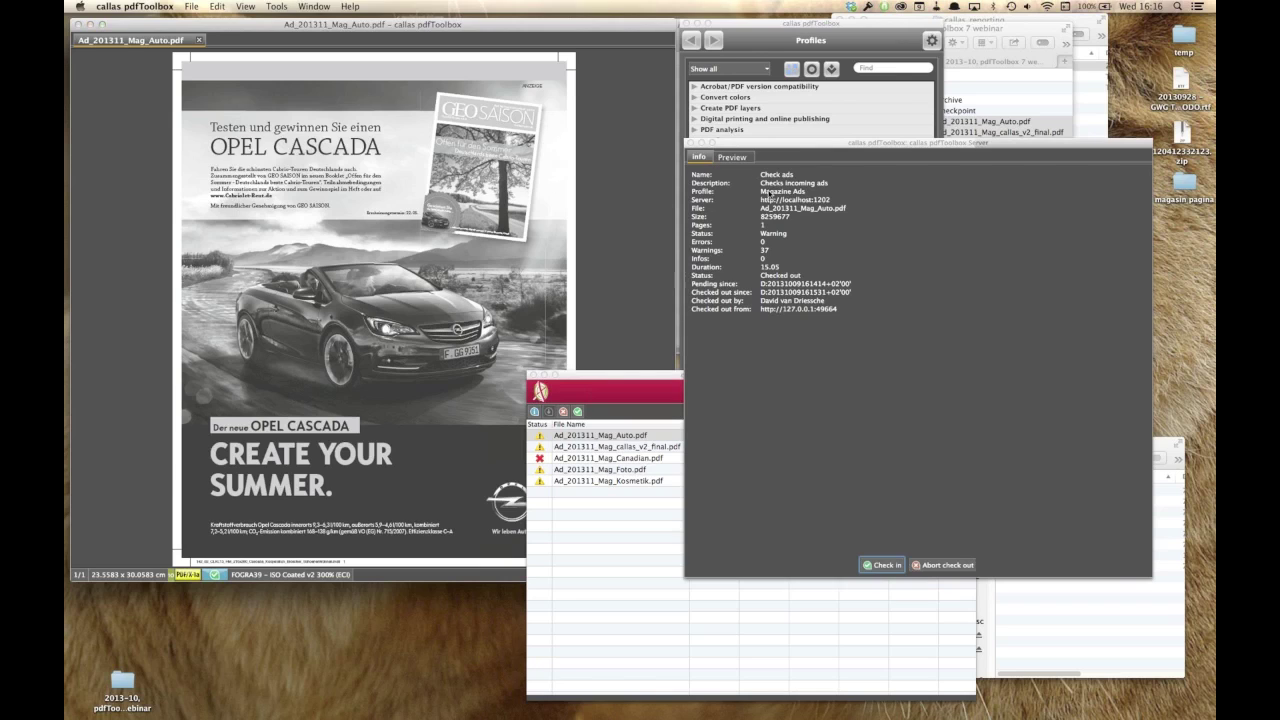
pyautogui.click(884, 565)
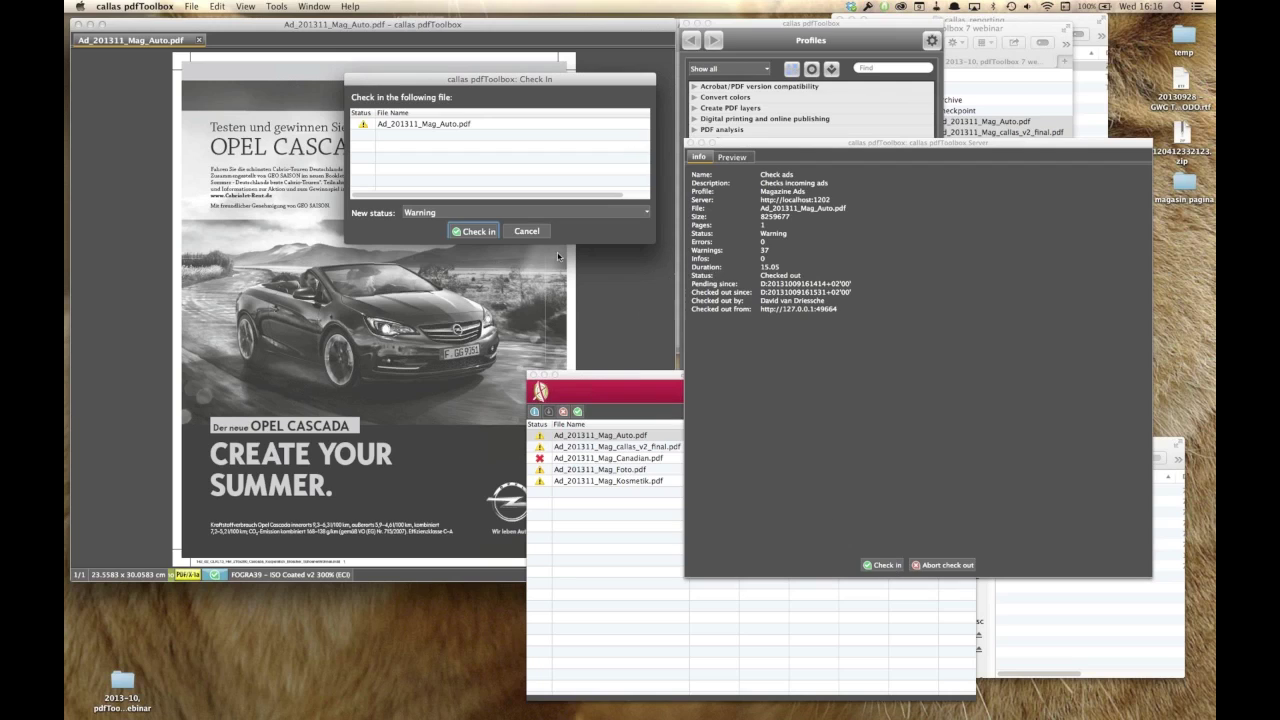
pyautogui.click(473, 232)
pyautogui.press('Return')
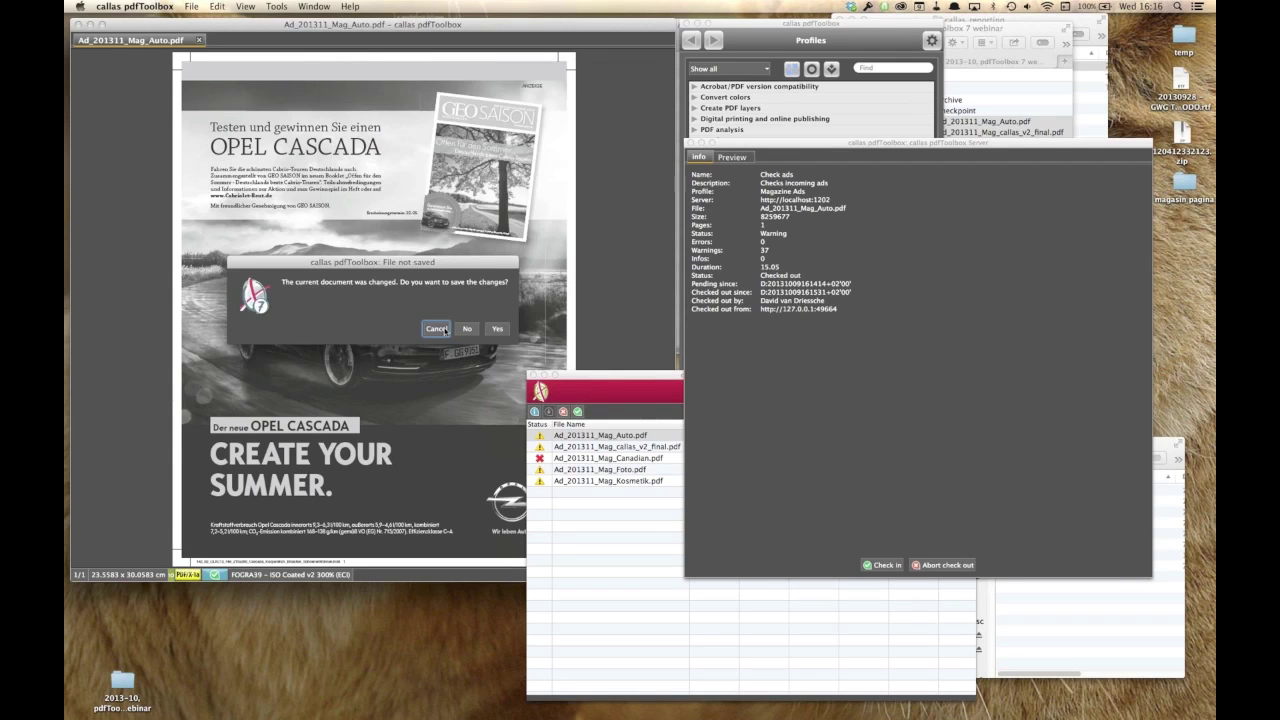
pyautogui.click(497, 328)
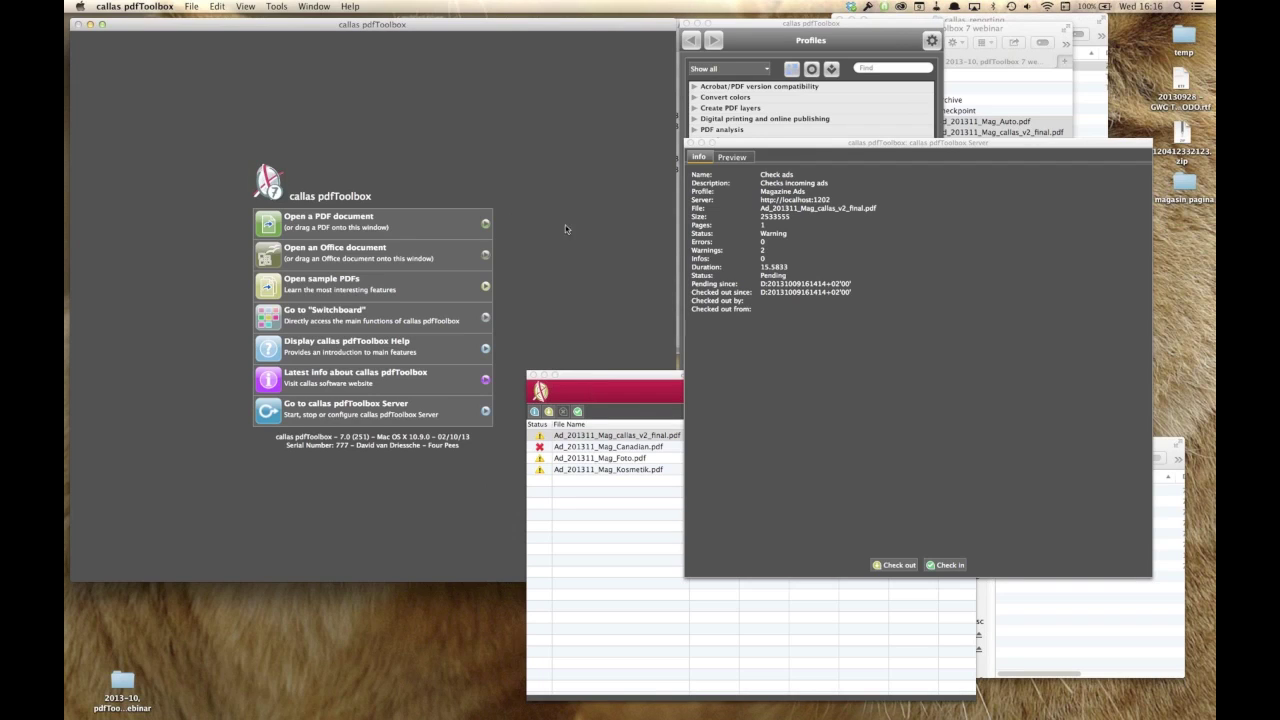
# - Check out Ad_201311_Mag_callas_v2_final.pdf from the checkpoint files list
pyautogui.click(612, 544)
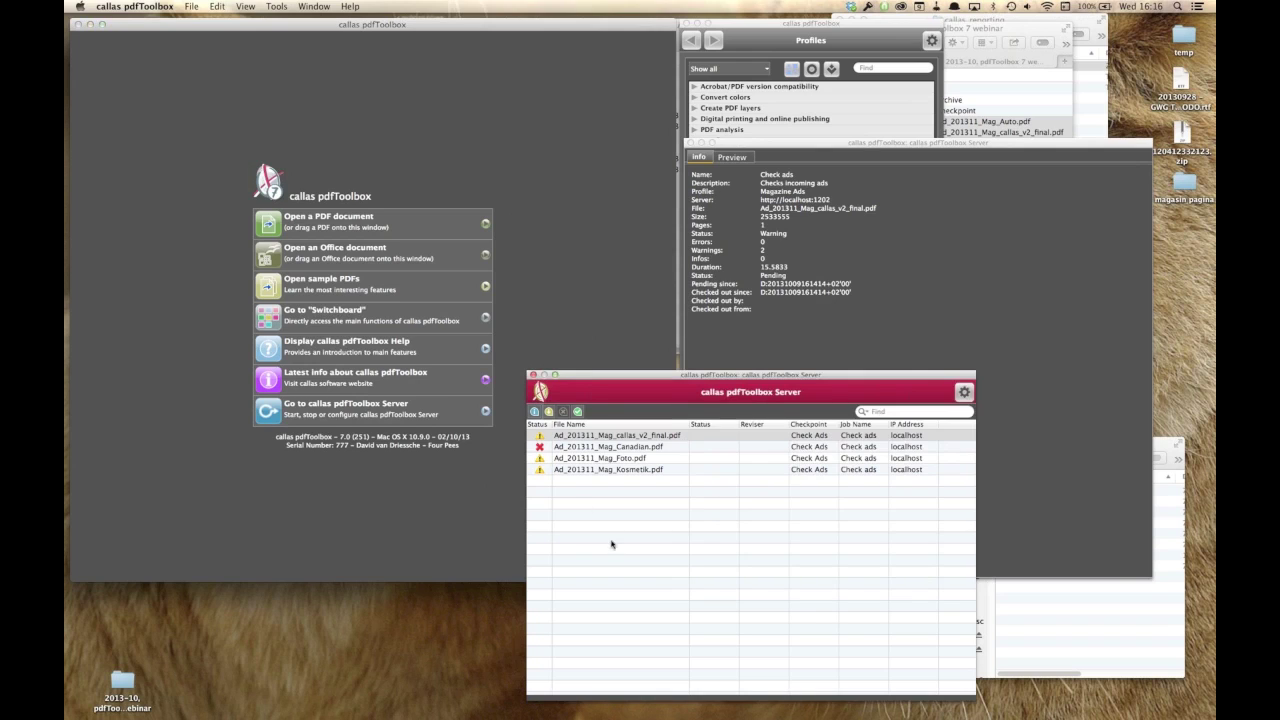
pyautogui.click(640, 438)
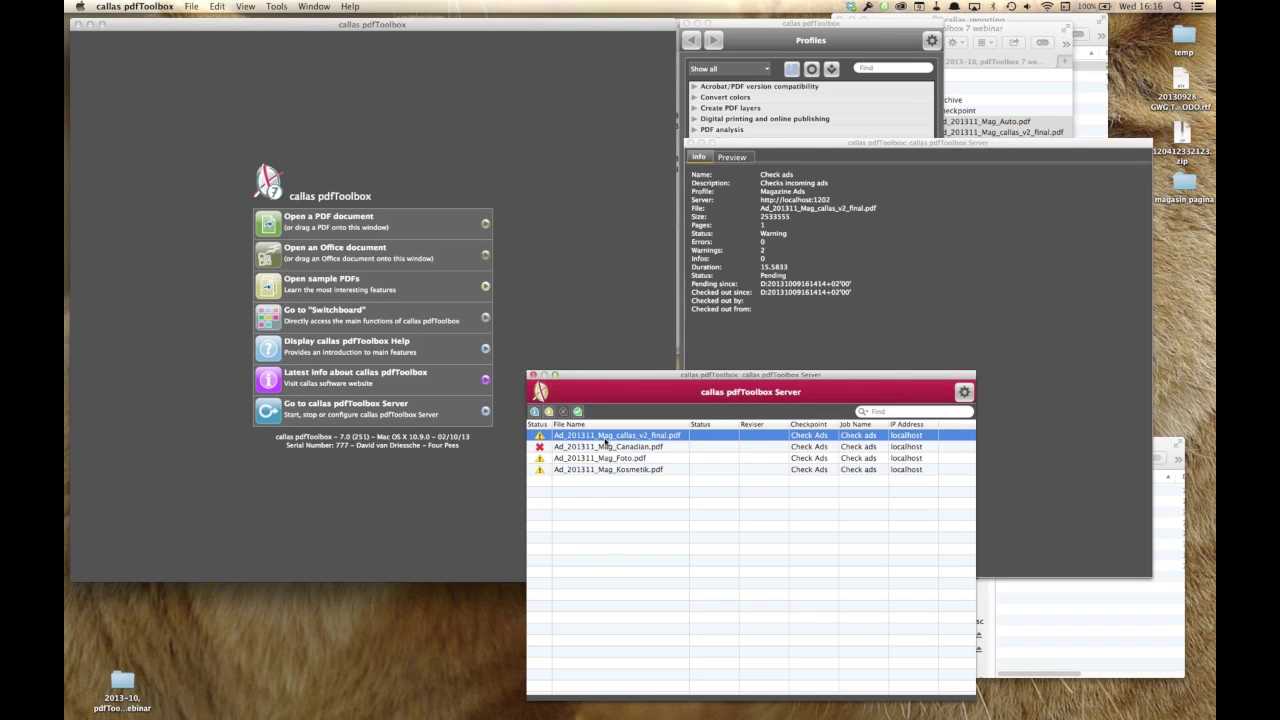
pyautogui.doubleClick(605, 441)
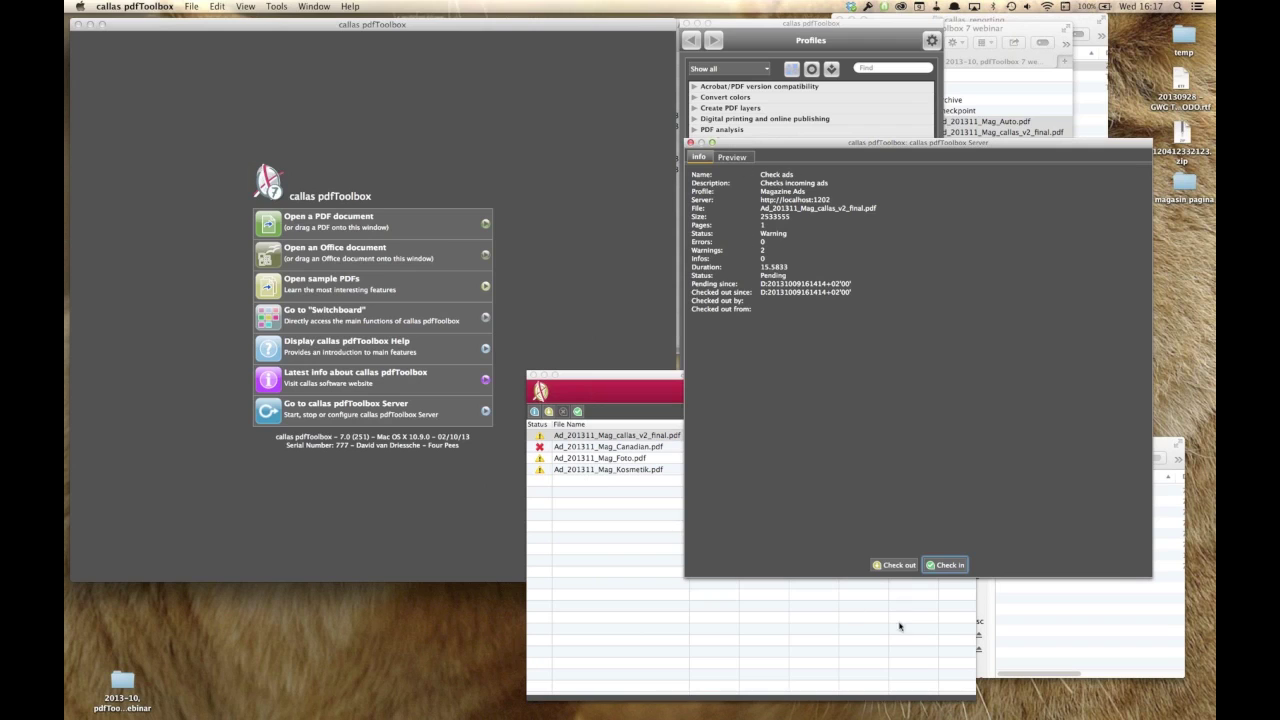
pyautogui.click(896, 566)
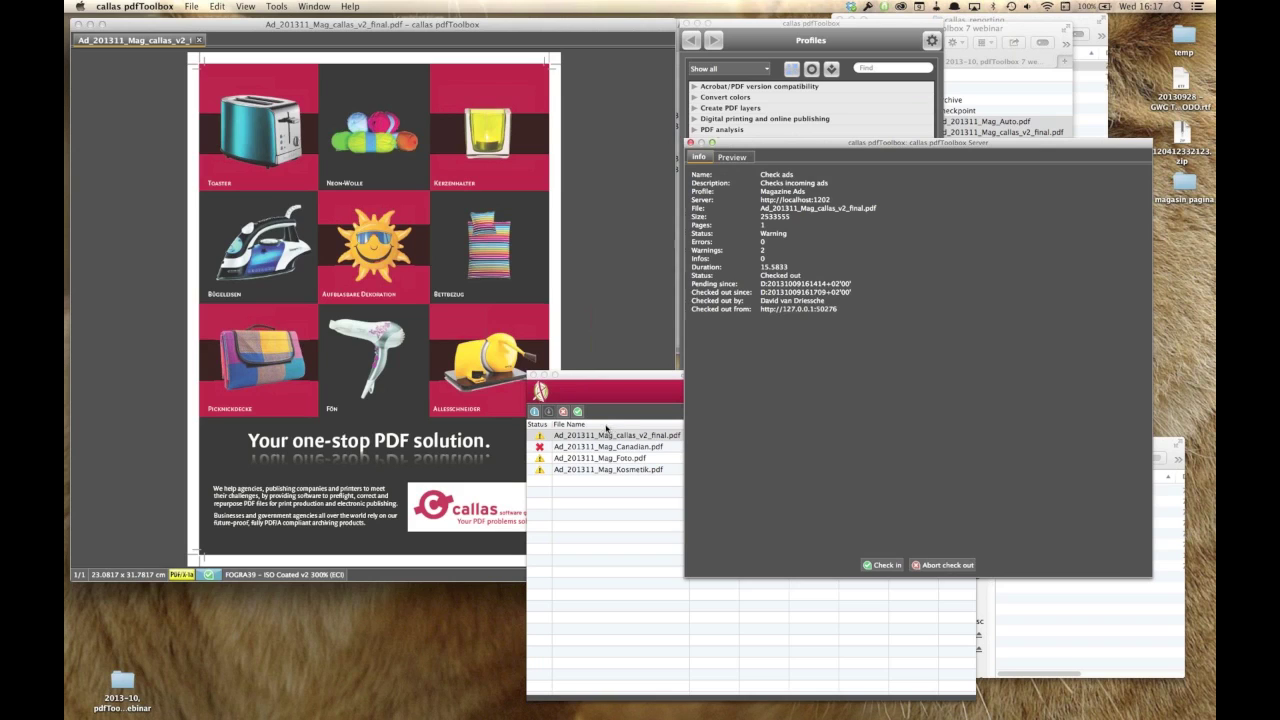
# - Check in Ad_201311_Mag_callas_v2_final.pdf from the checkpoint files list with the new status Error
pyautogui.moveTo(591, 381); pyautogui.dragTo(493, 377)
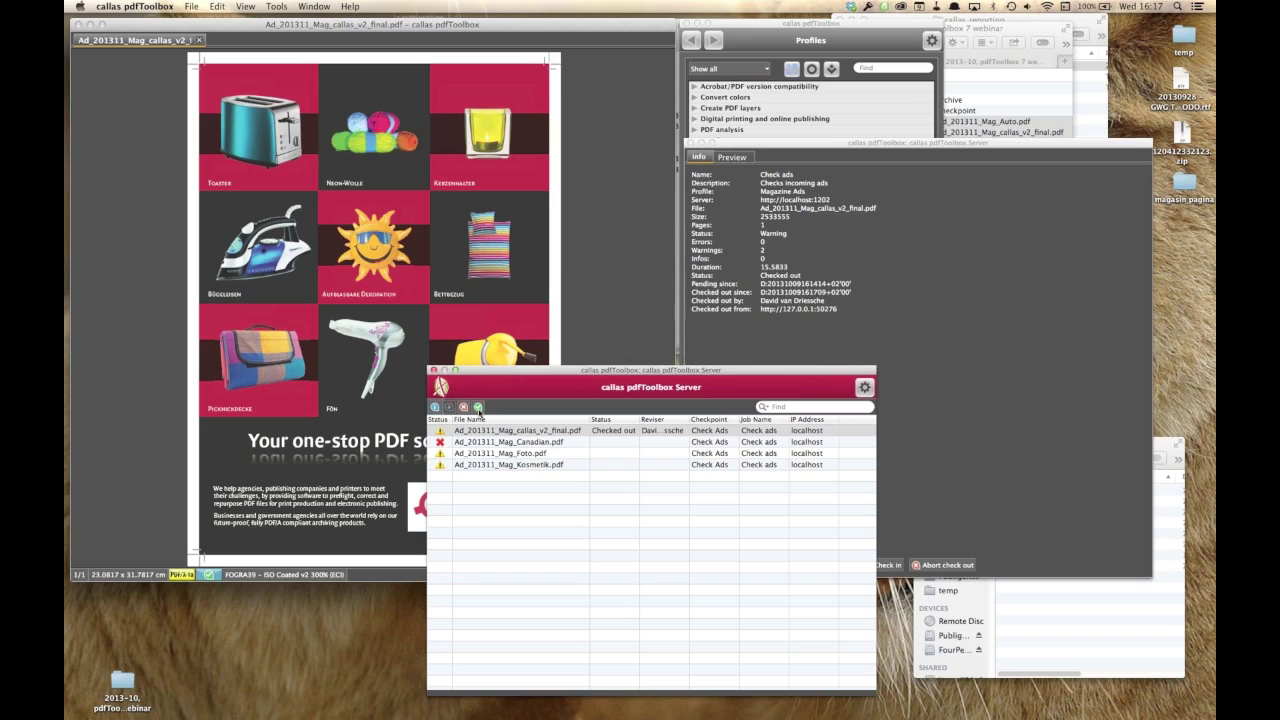
pyautogui.click(478, 408)
pyautogui.click(467, 124)
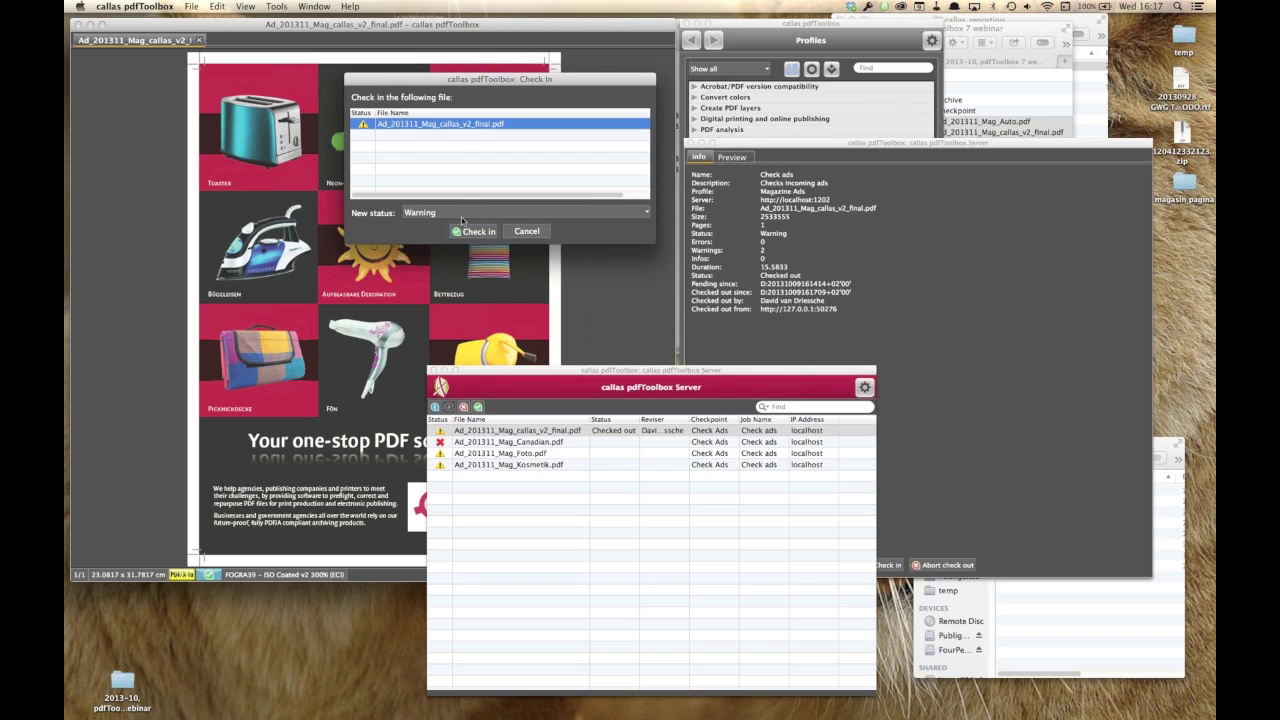
pyautogui.click(455, 213)
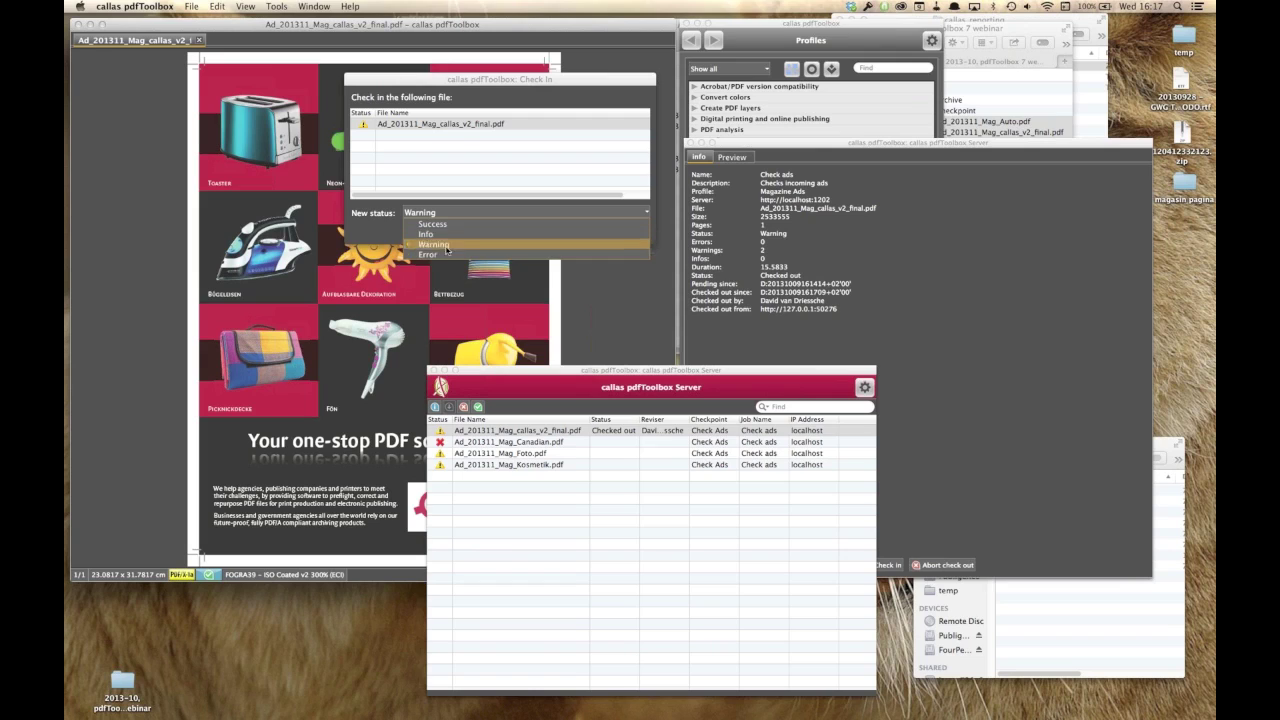
pyautogui.click(440, 254)
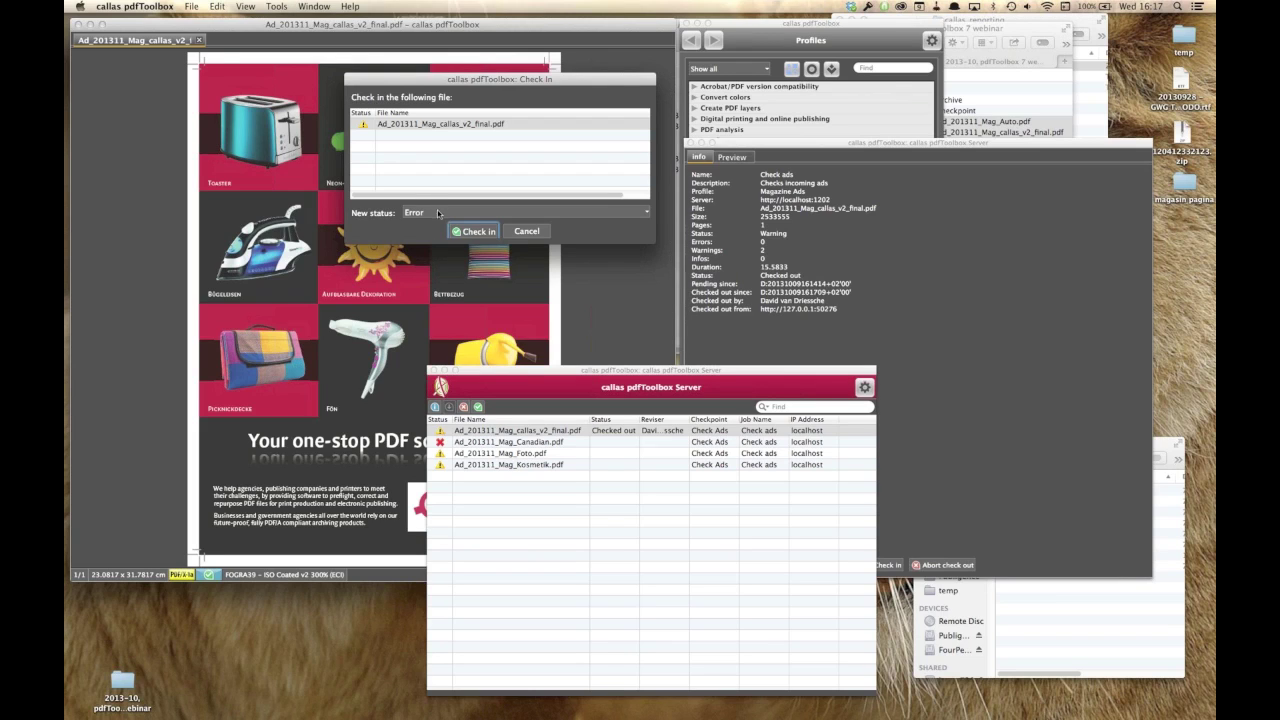
pyautogui.click(483, 232)
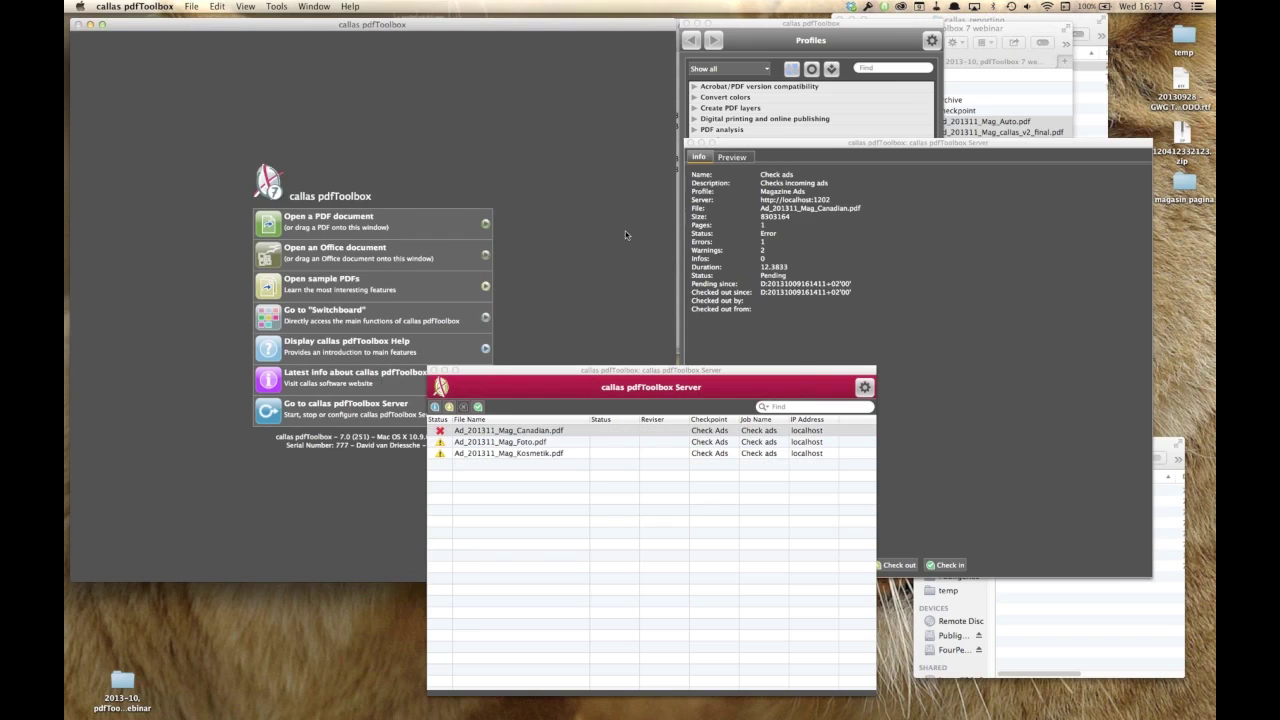
# - Close the checkpoint information and files list windows and hide pdfToolbox to get back to Finder
pyautogui.click(690, 143)
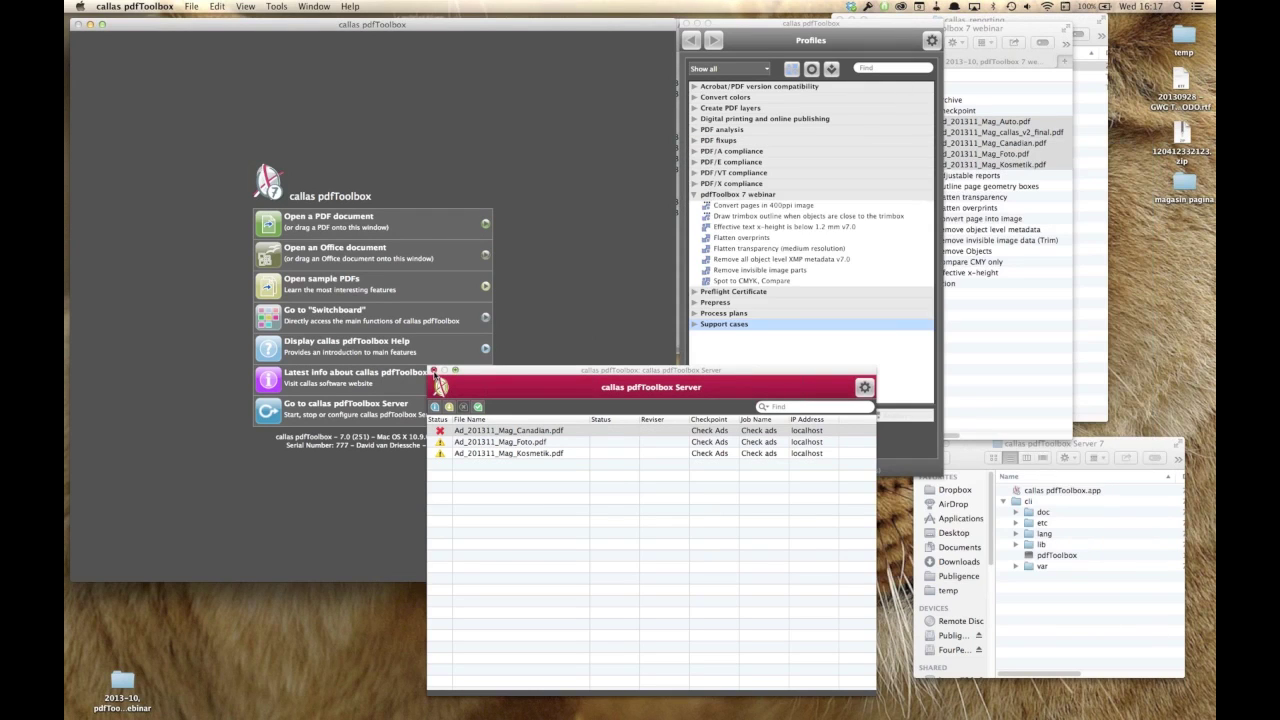
pyautogui.click(434, 371)
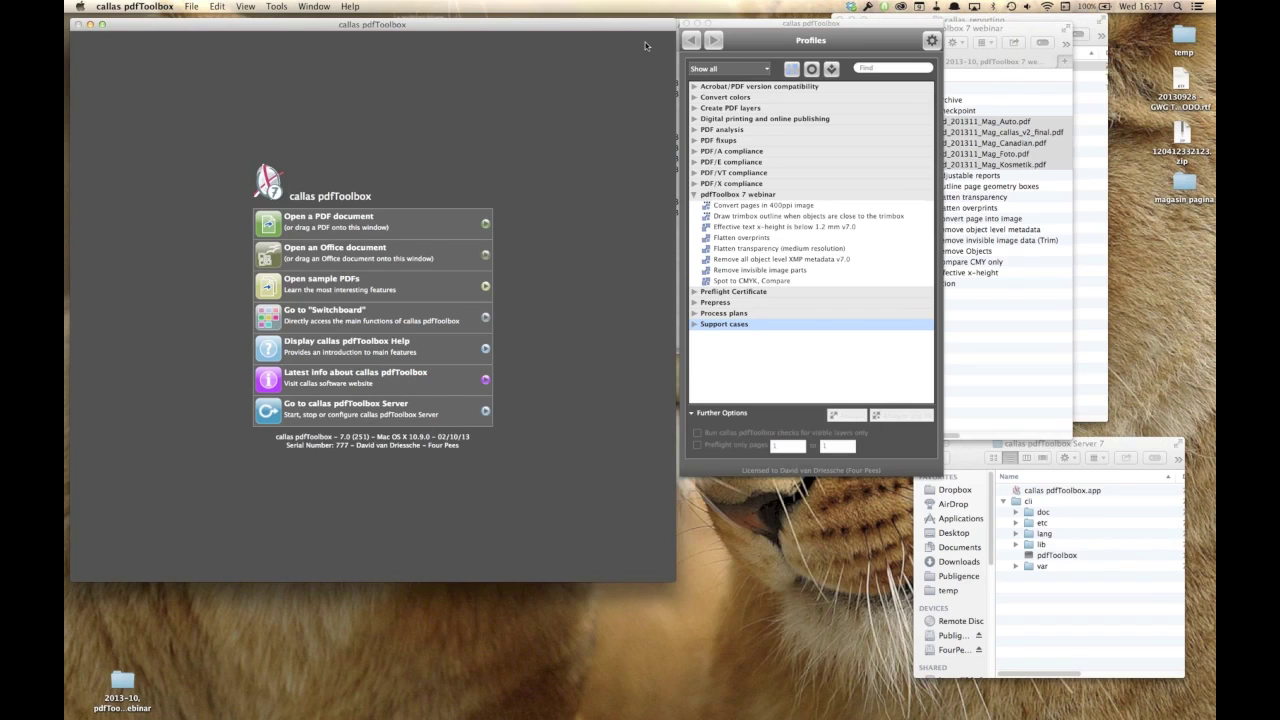
pyautogui.press('super+h')
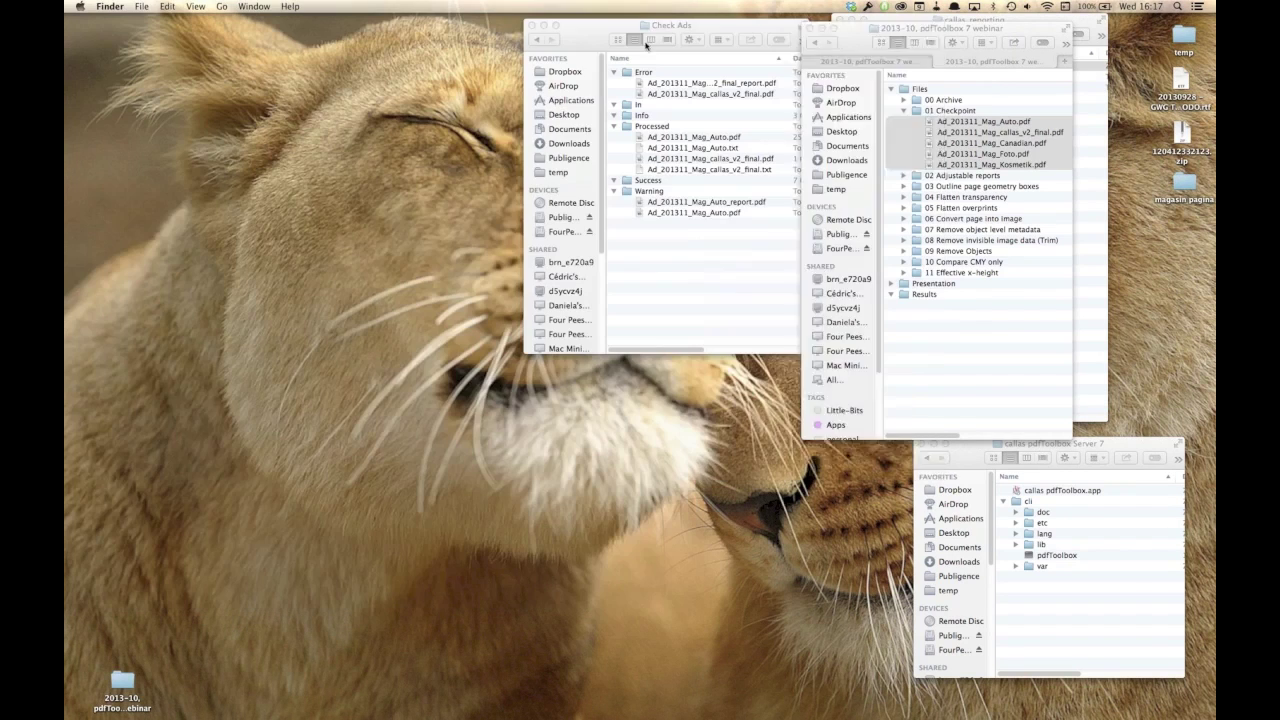
# - Review the processed ads in the Check Ads result folders, selecting Ad_201311_Mag_Auto.pdf in the Warning folder
pyautogui.click(672, 228)
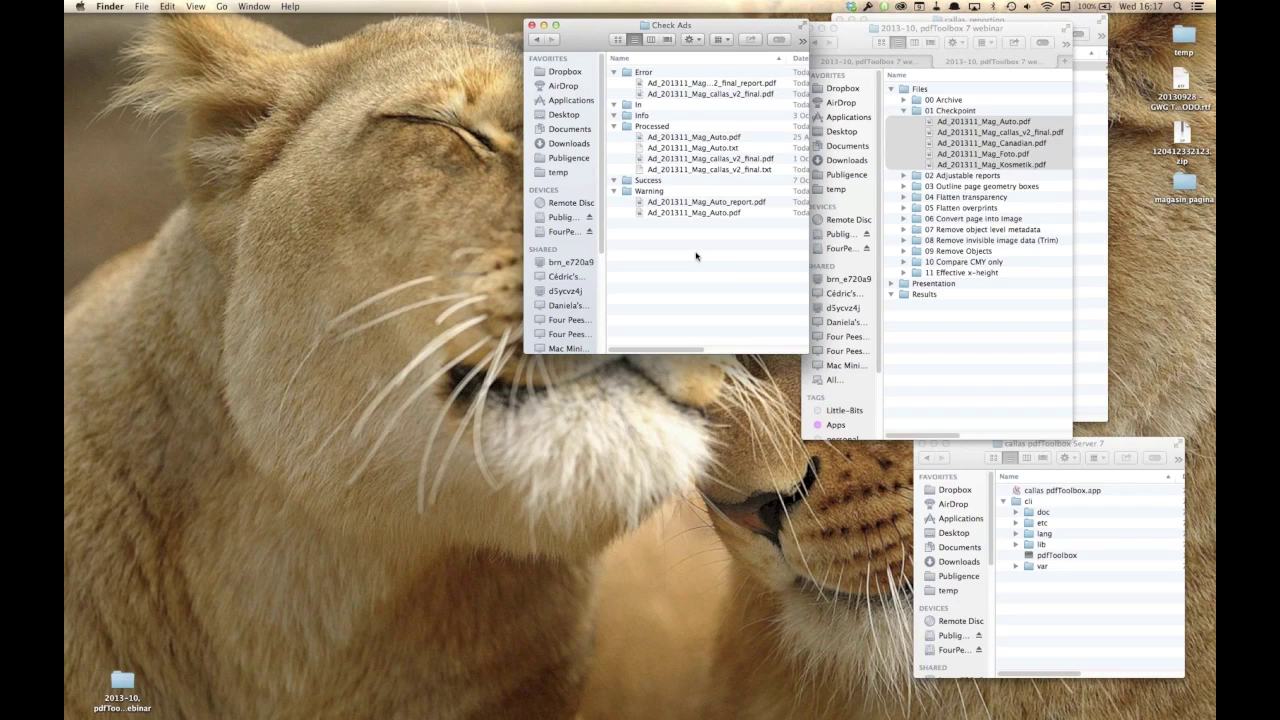
pyautogui.click(630, 105)
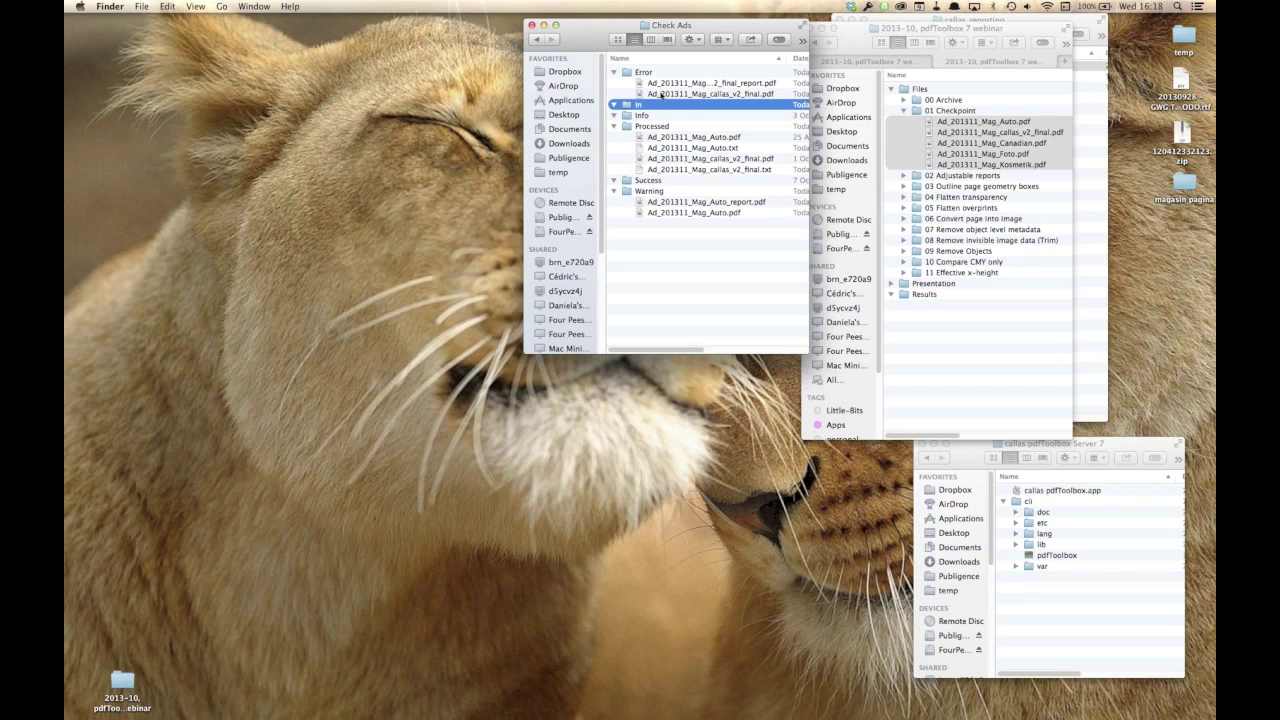
pyautogui.click(718, 212)
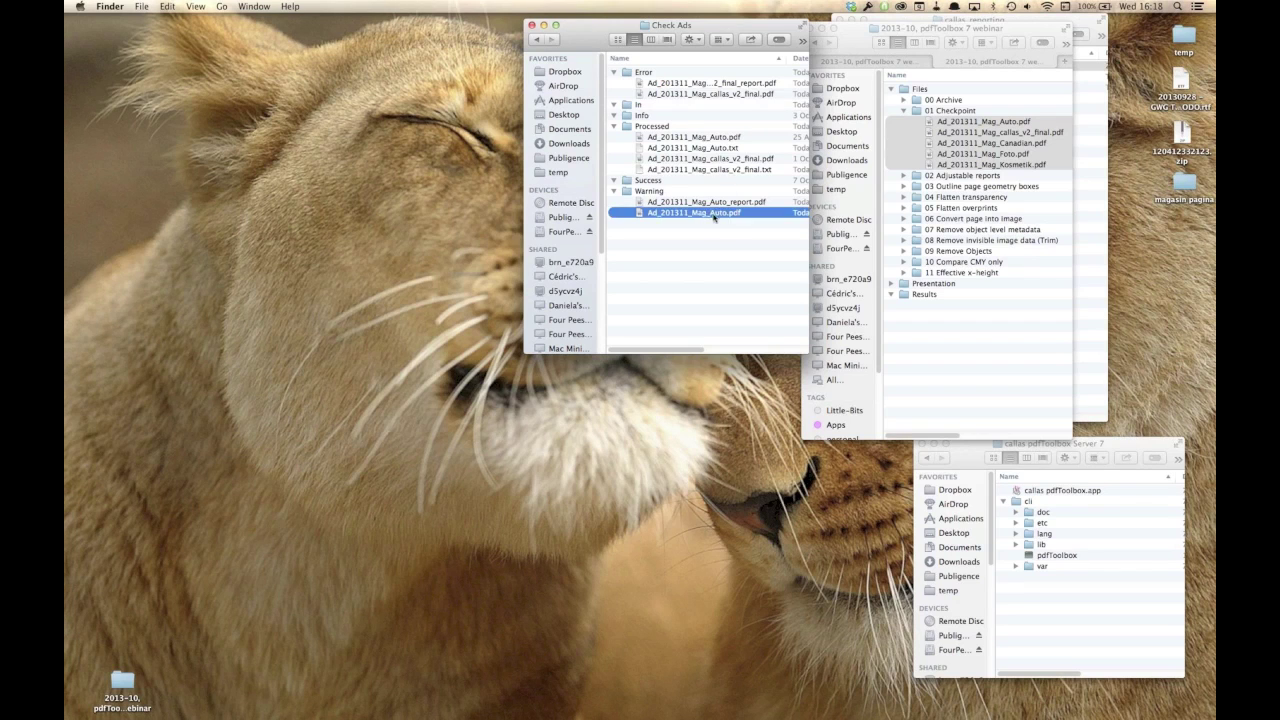
# - Preview Ad_201311_Mag_Auto.pdf from the Warning folder, and examine the report in the Error folder and the Info folder
pyautogui.press('space')
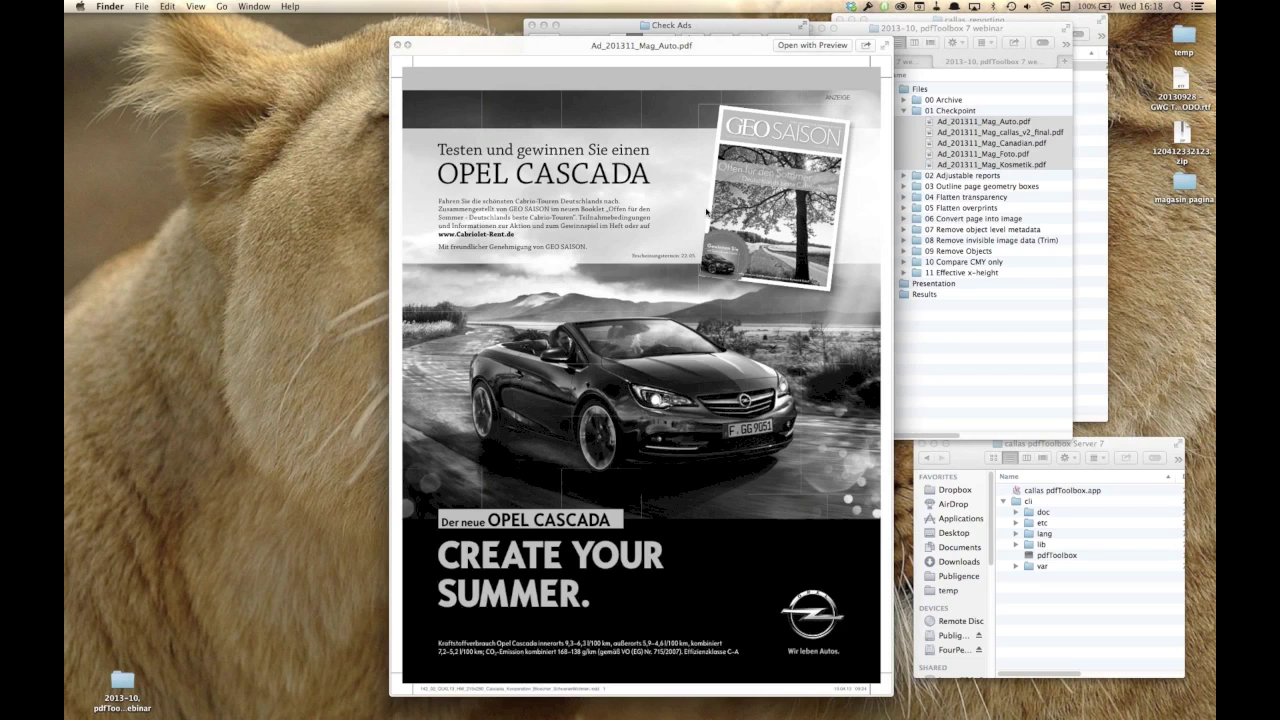
pyautogui.press('space')
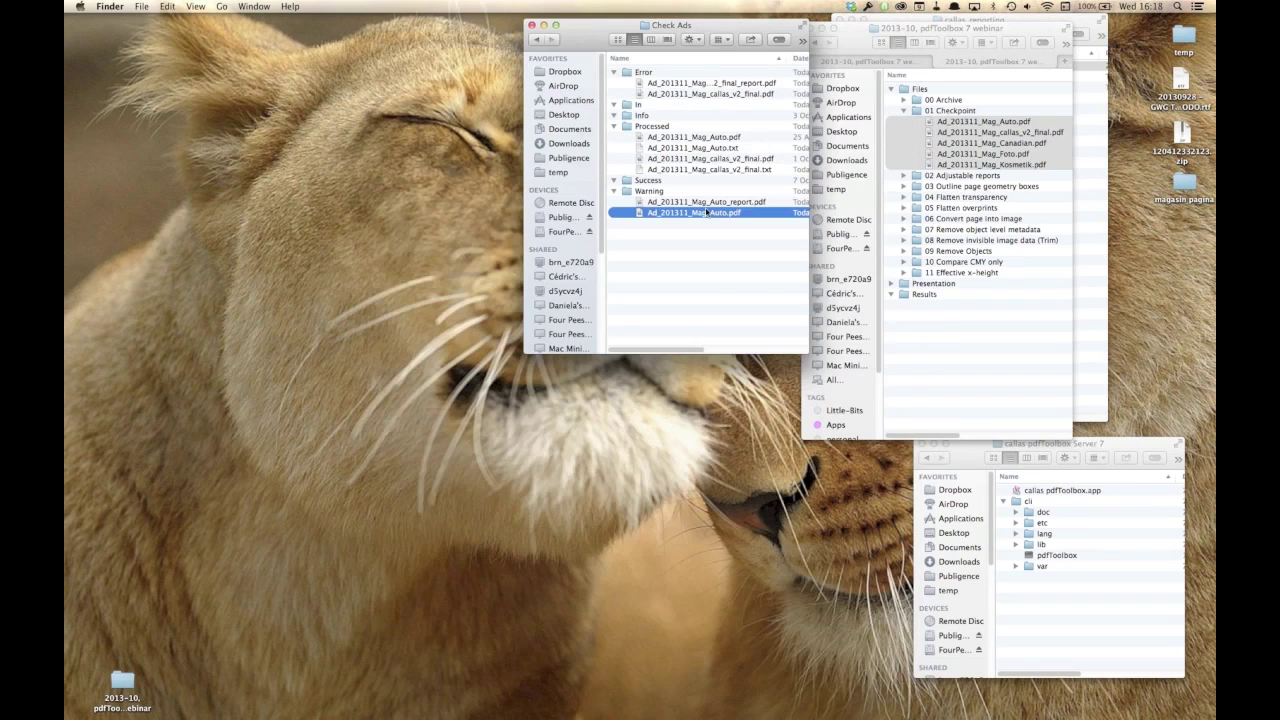
pyautogui.click(711, 85)
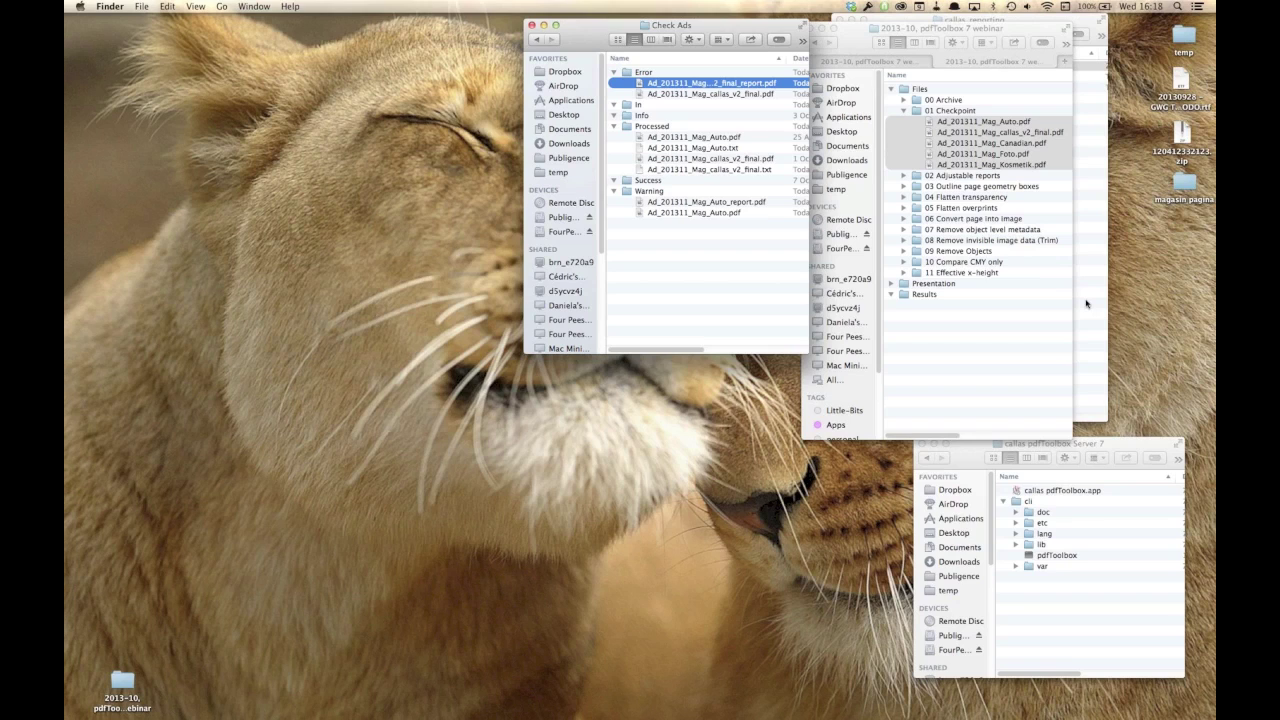
pyautogui.click(694, 116)
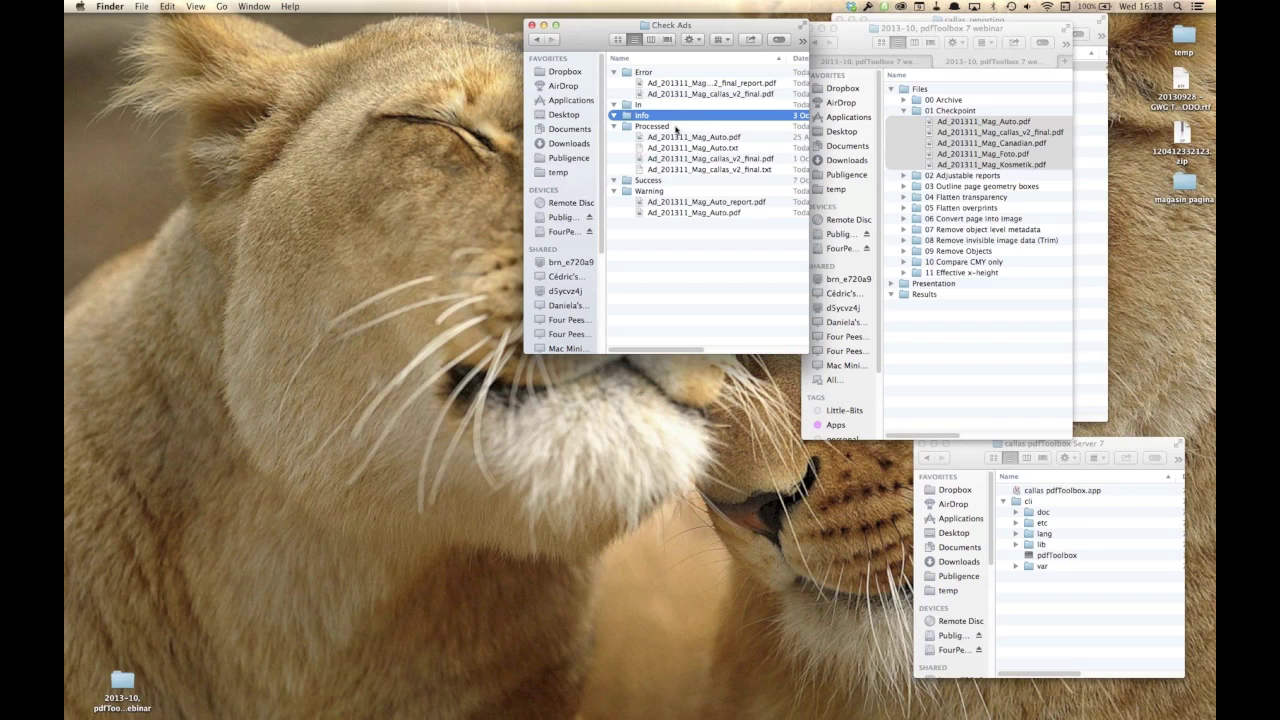
# - Switch to Adobe Acrobat Pro, look through the pdfToolbox 7 Miscellaneous commands for the server checkpoint entries, and hide Acrobat again
pyautogui.moveTo(66, 552)
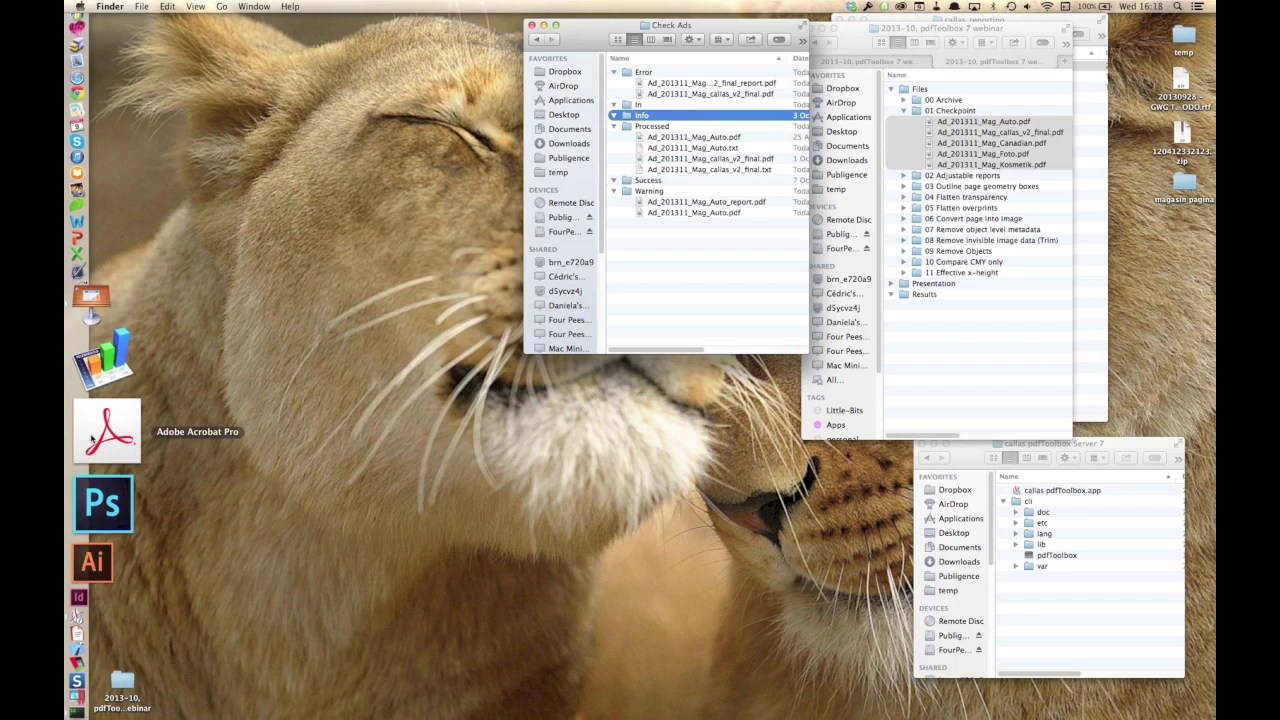
pyautogui.click(91, 437)
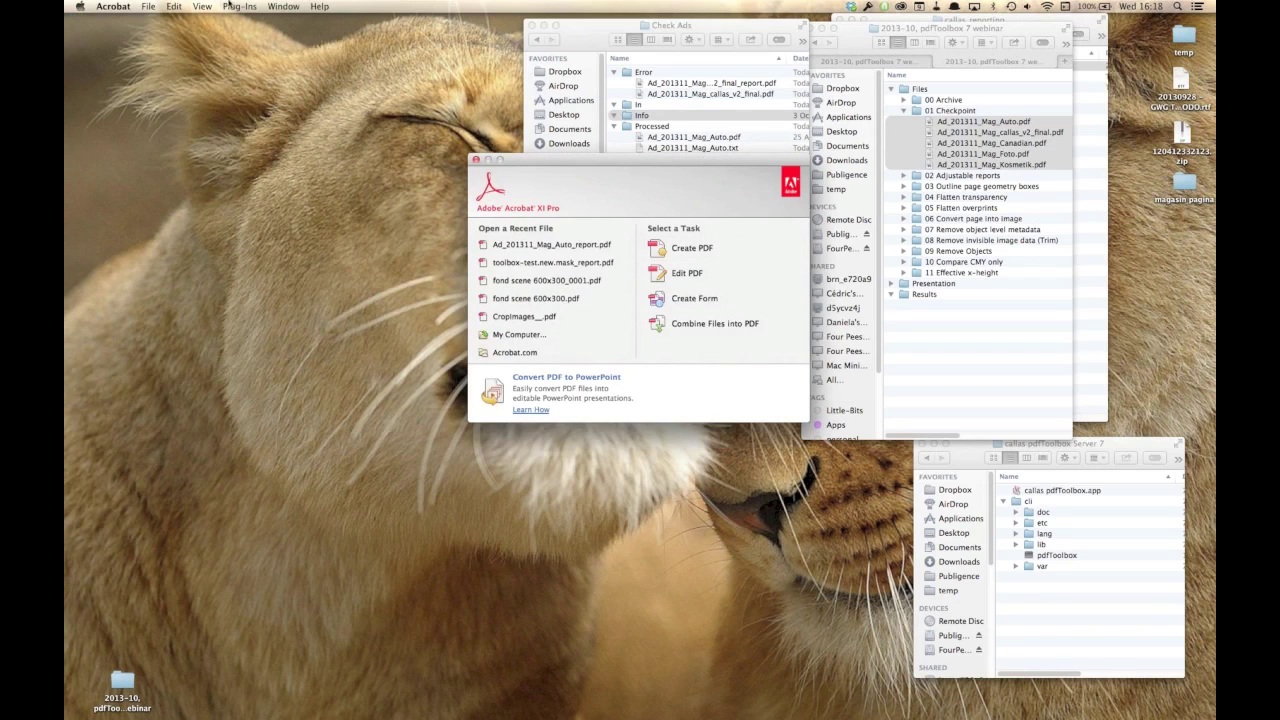
pyautogui.click(241, 6)
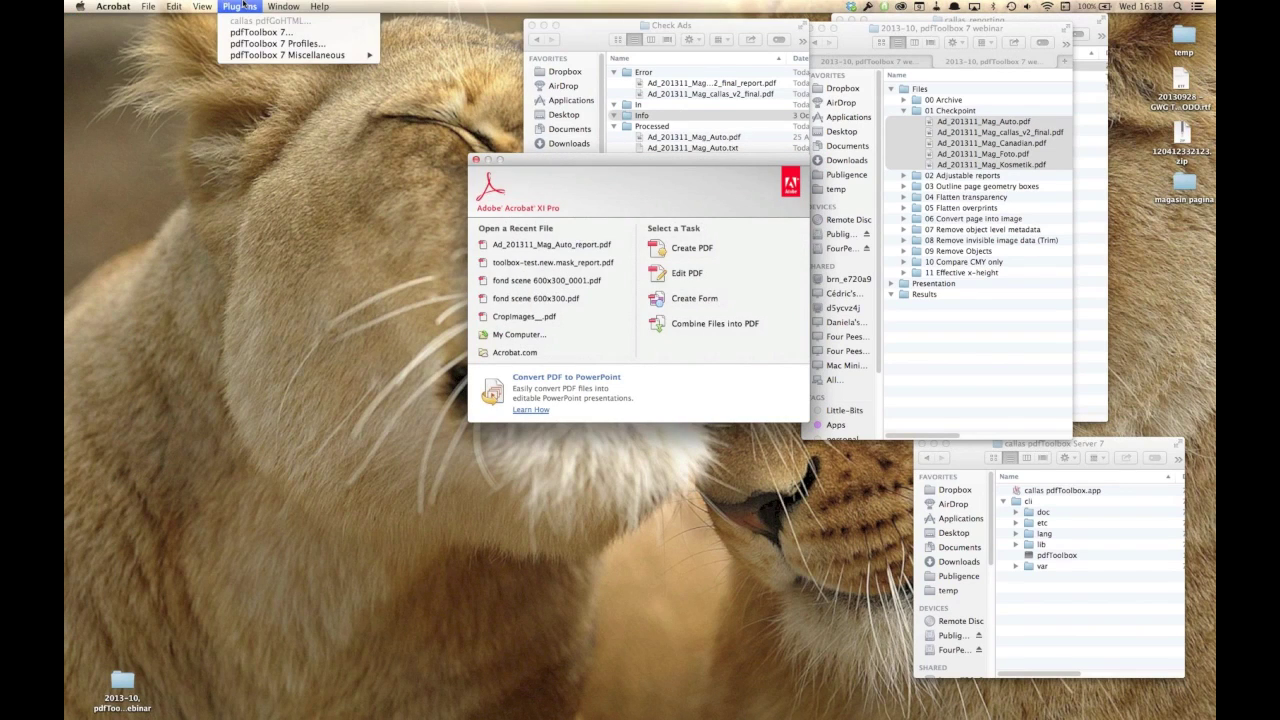
pyautogui.moveTo(258, 55)
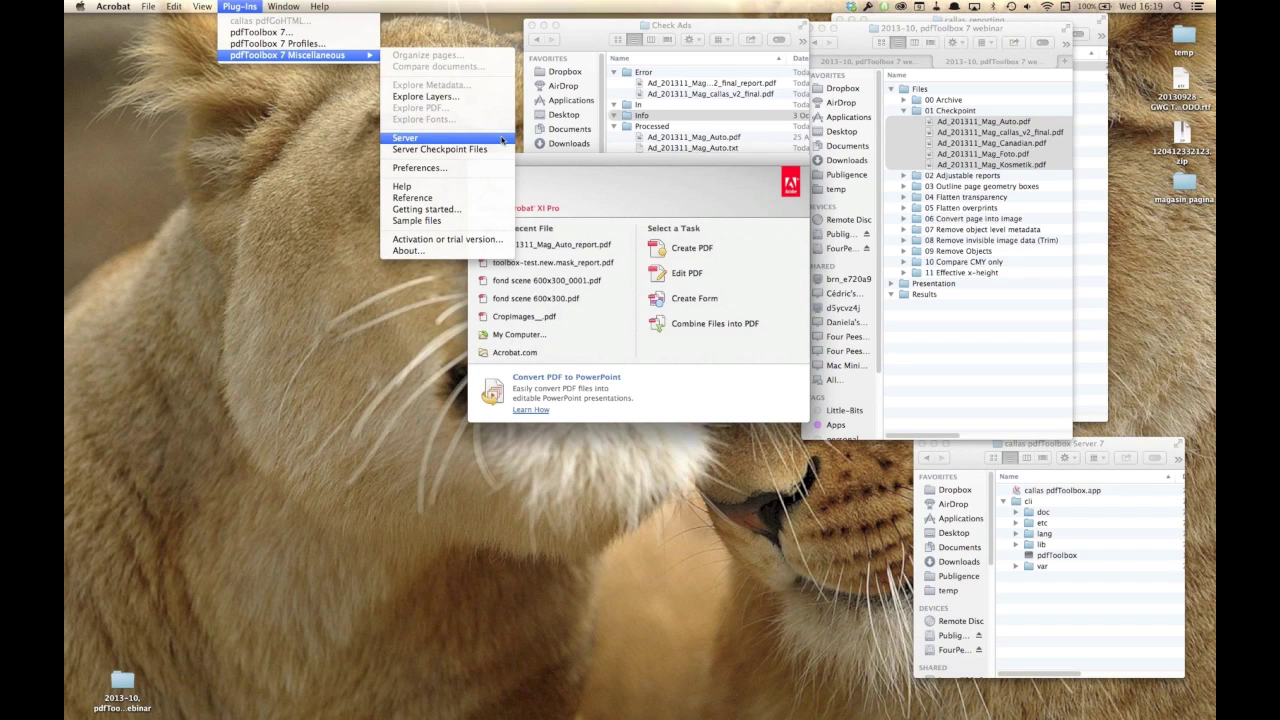
pyautogui.click(697, 175)
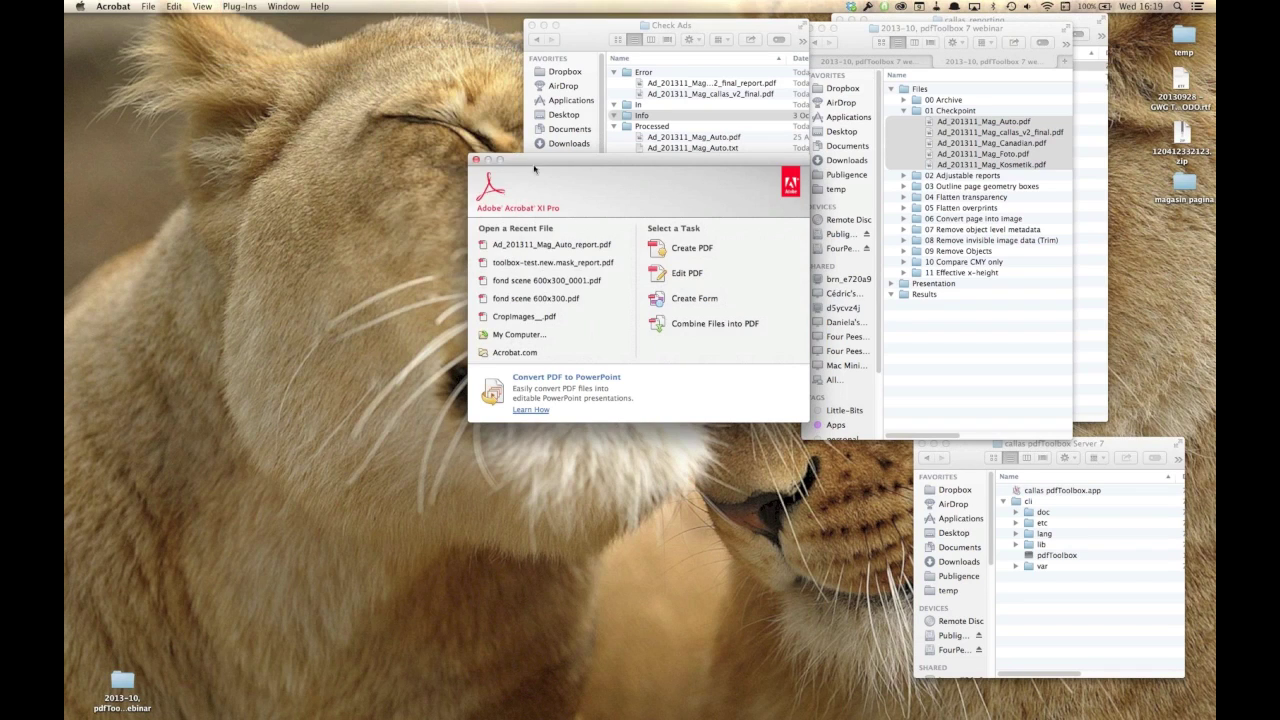
pyautogui.click(114, 6)
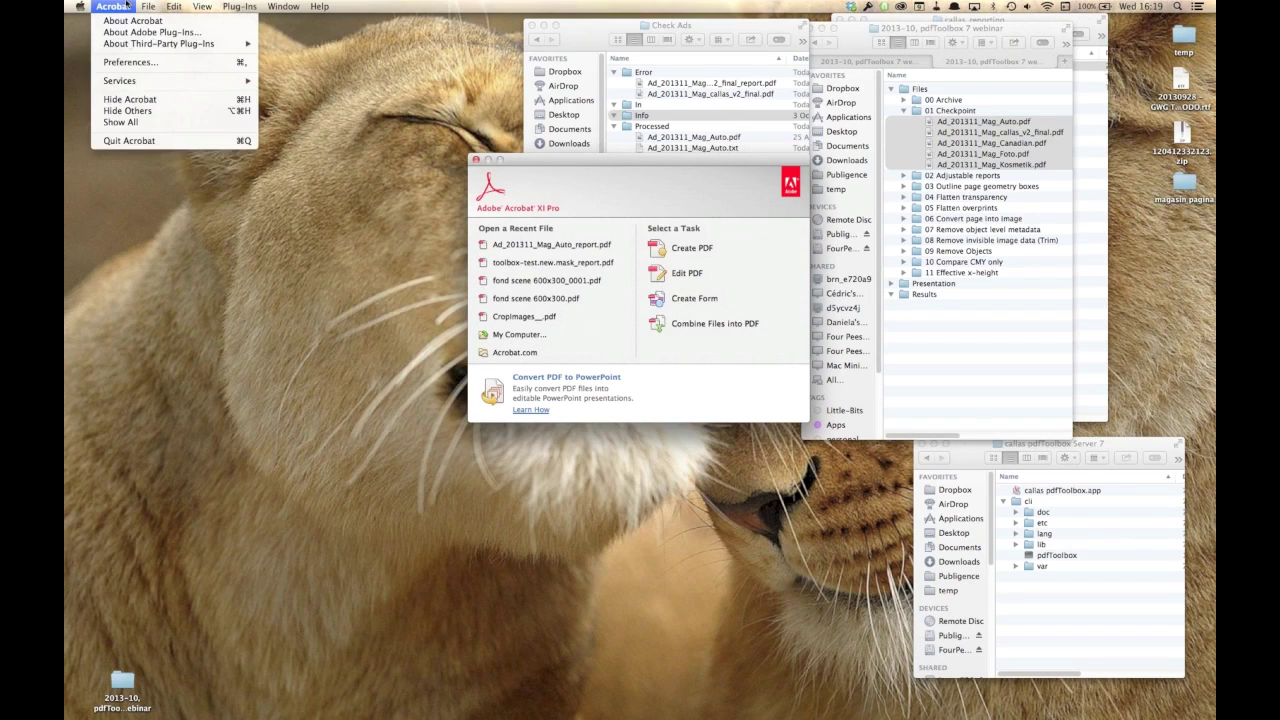
pyautogui.click(146, 100)
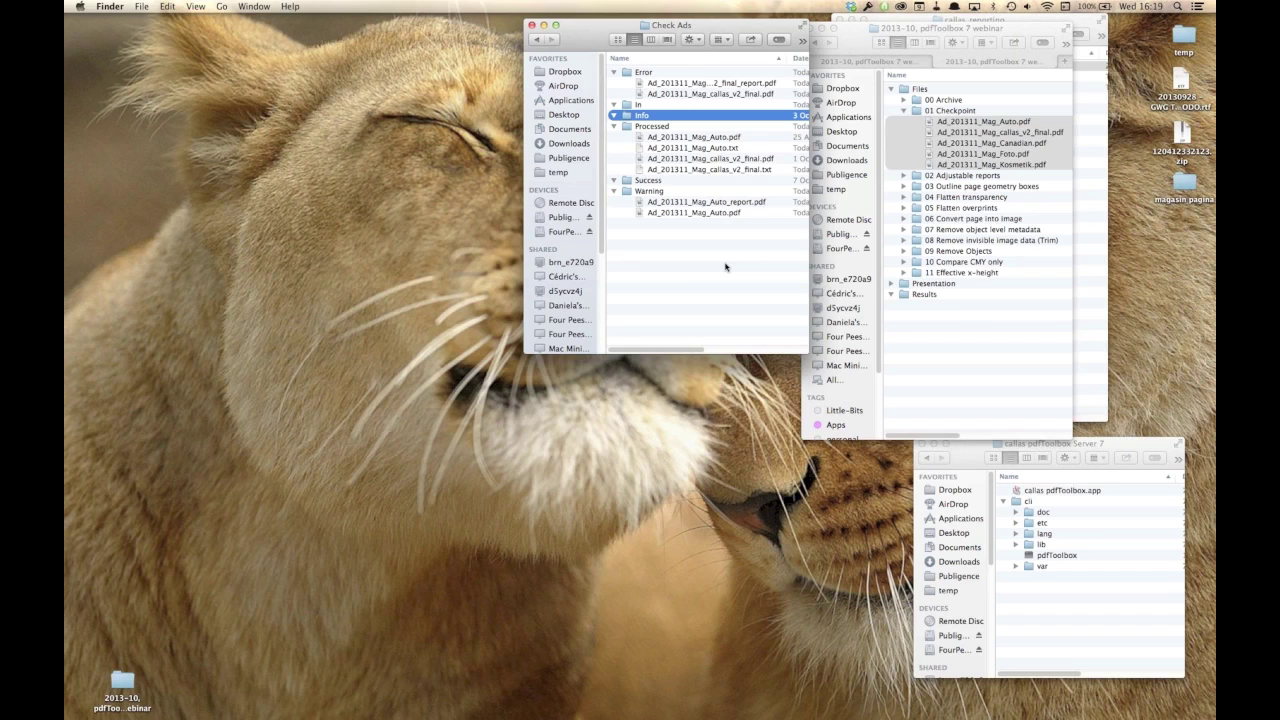
# - Switch to Keynote, present the "pdfToolbox 7 Checkpoint in Switch" slide, and hide Keynote again
pyautogui.press('super+Tab')
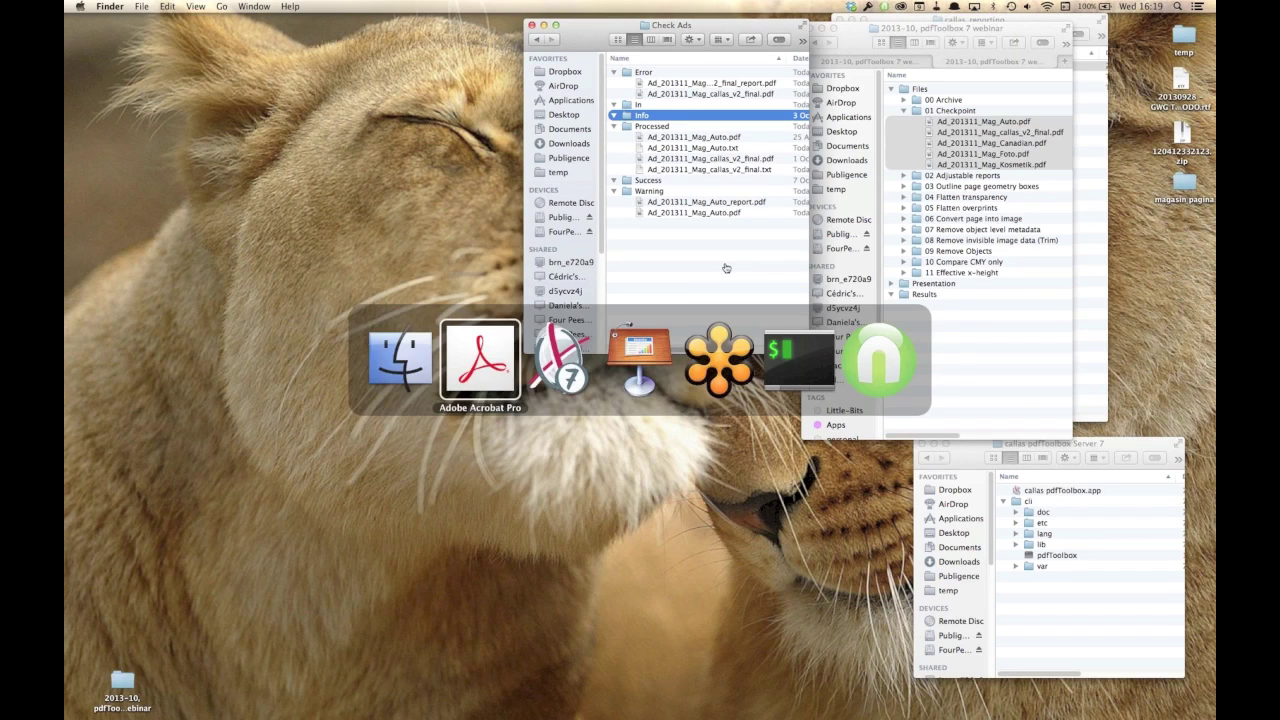
pyautogui.press('super+Tab')
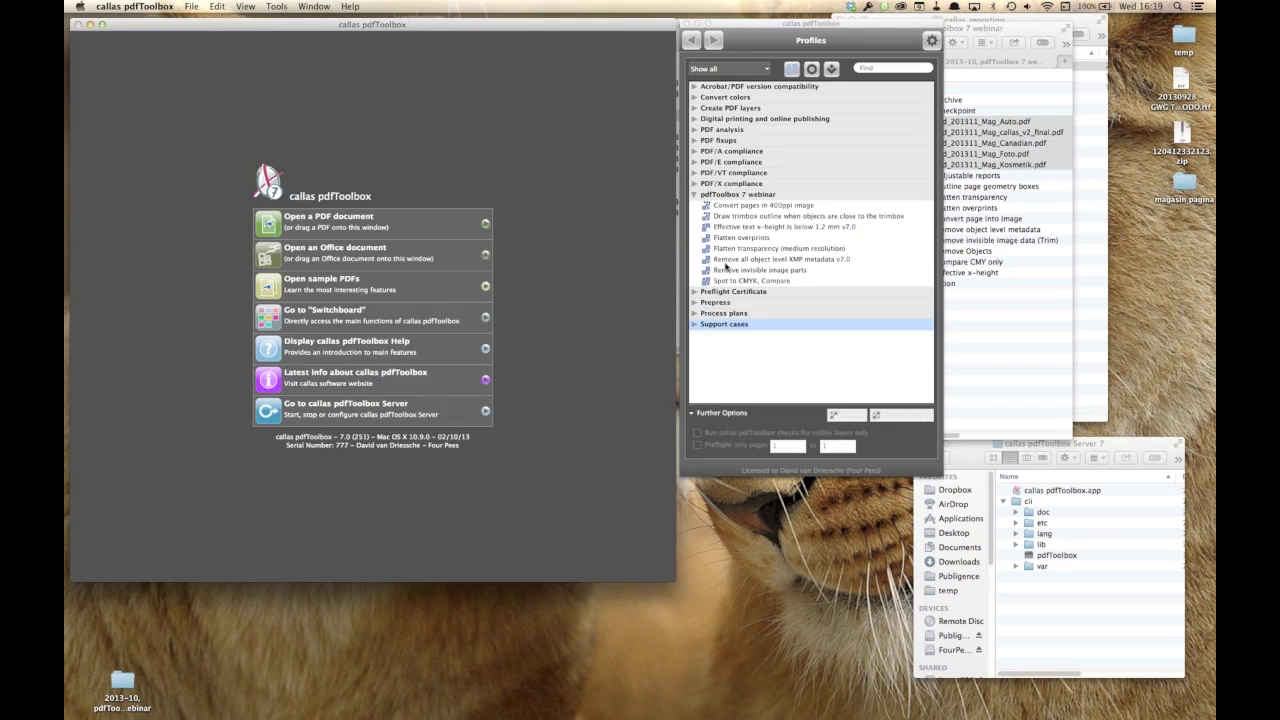
pyautogui.press('super+Tab')
pyautogui.press('super+Tab')
pyautogui.press('super+Tab')
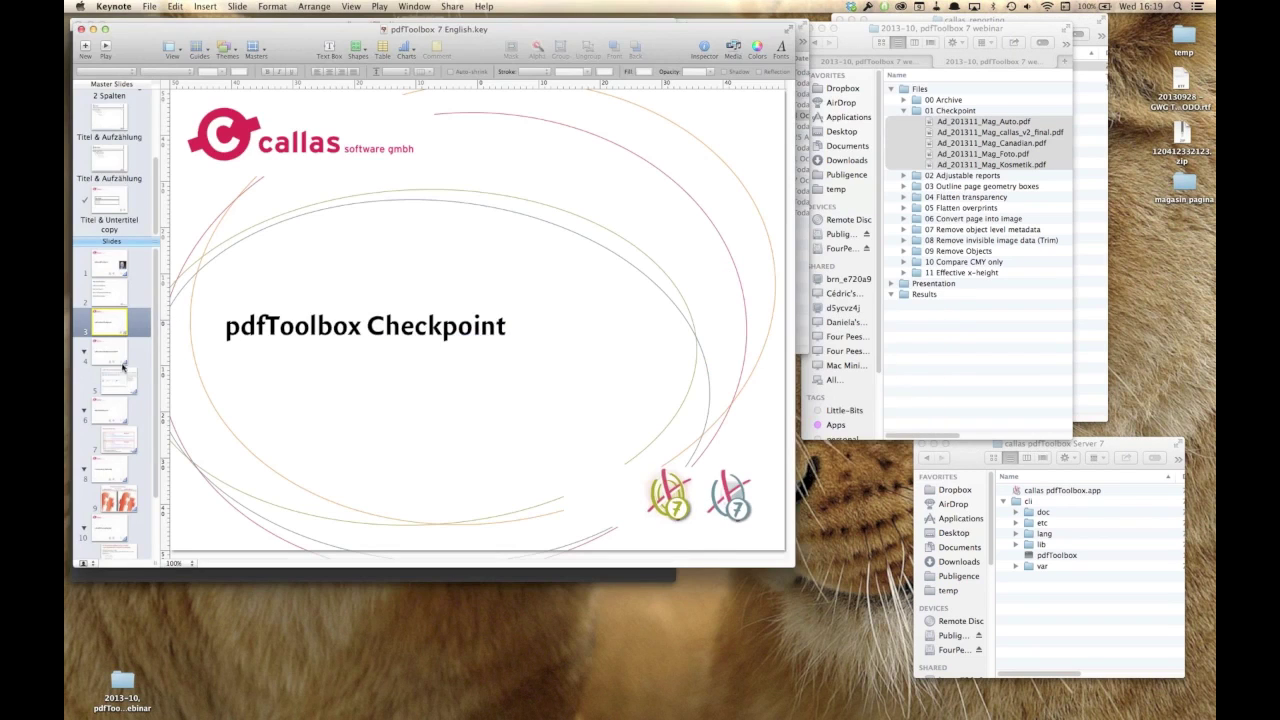
pyautogui.click(110, 358)
pyautogui.click(119, 379)
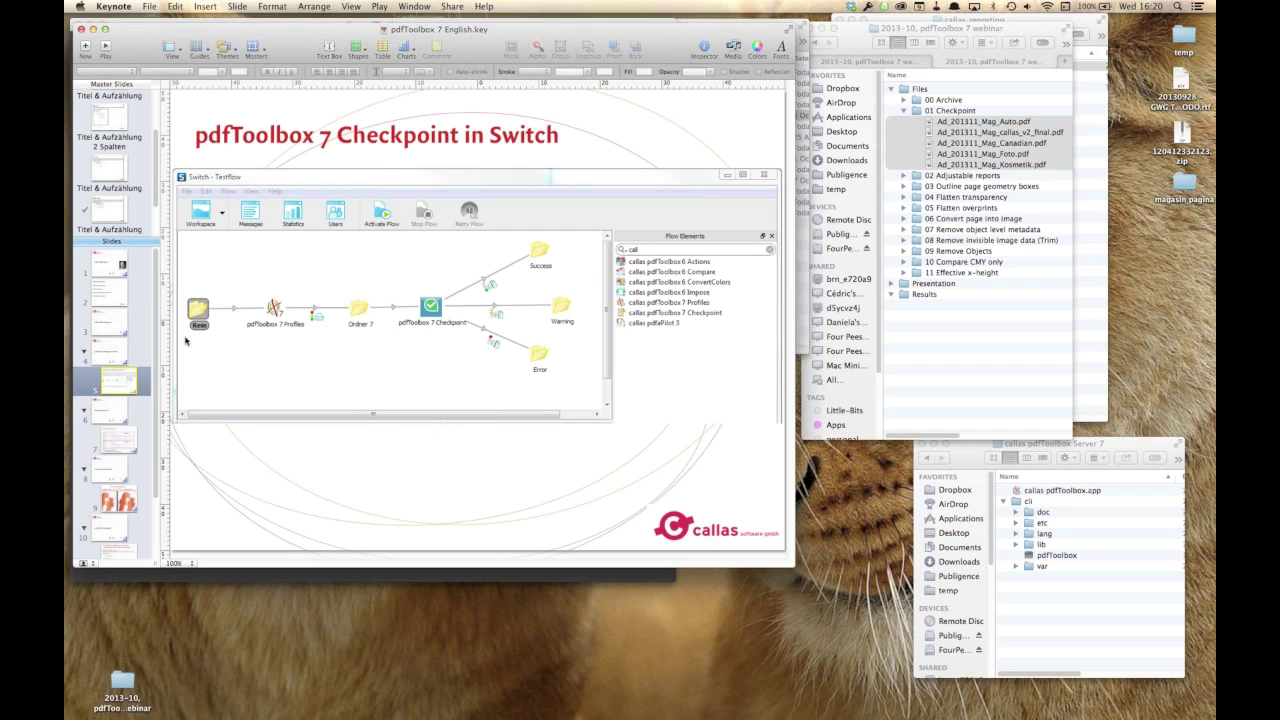
pyautogui.press('super+h')
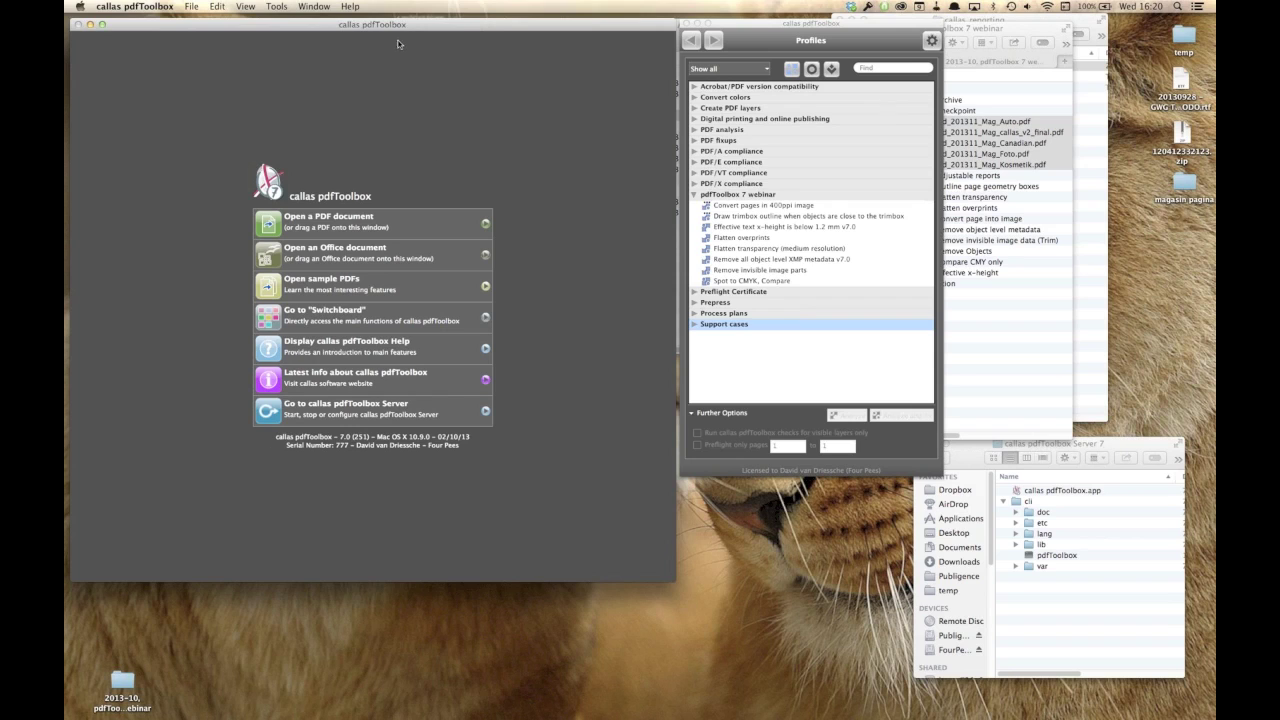
# - Show the Server Checkpoint Files list in callas pdfToolbox to review the remaining held ads, and close the list
pyautogui.click(277, 6)
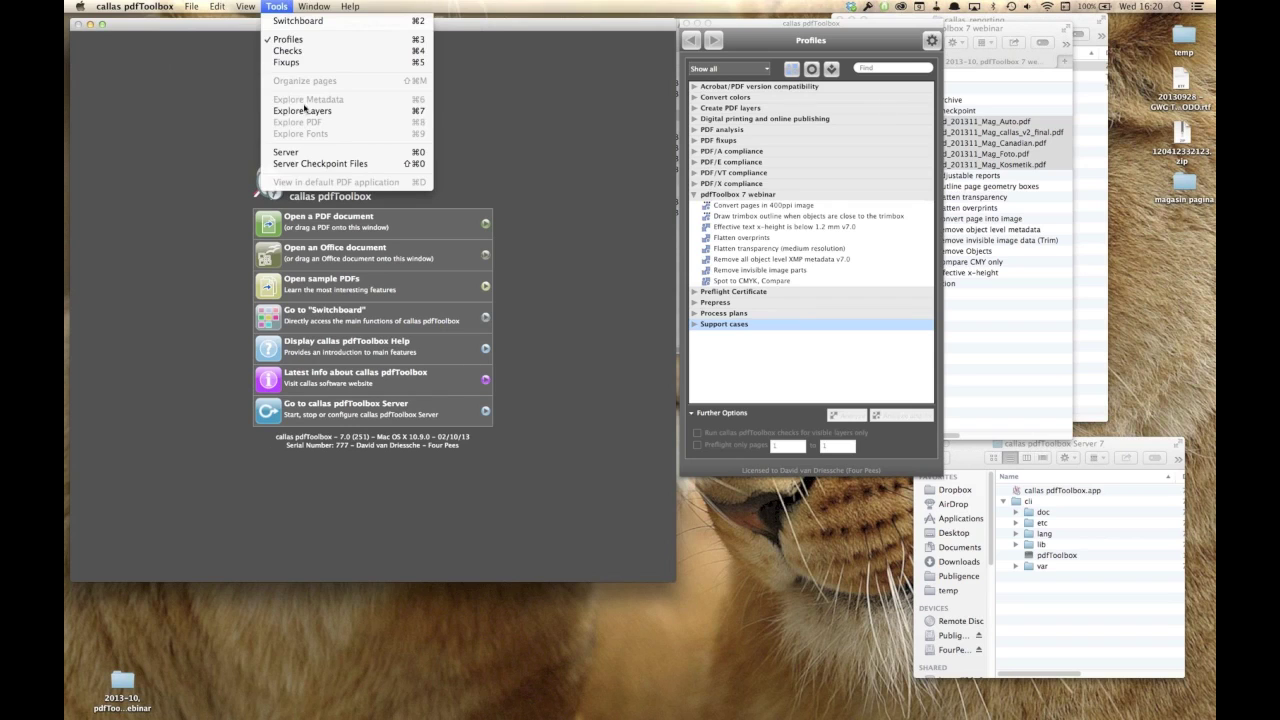
pyautogui.click(300, 163)
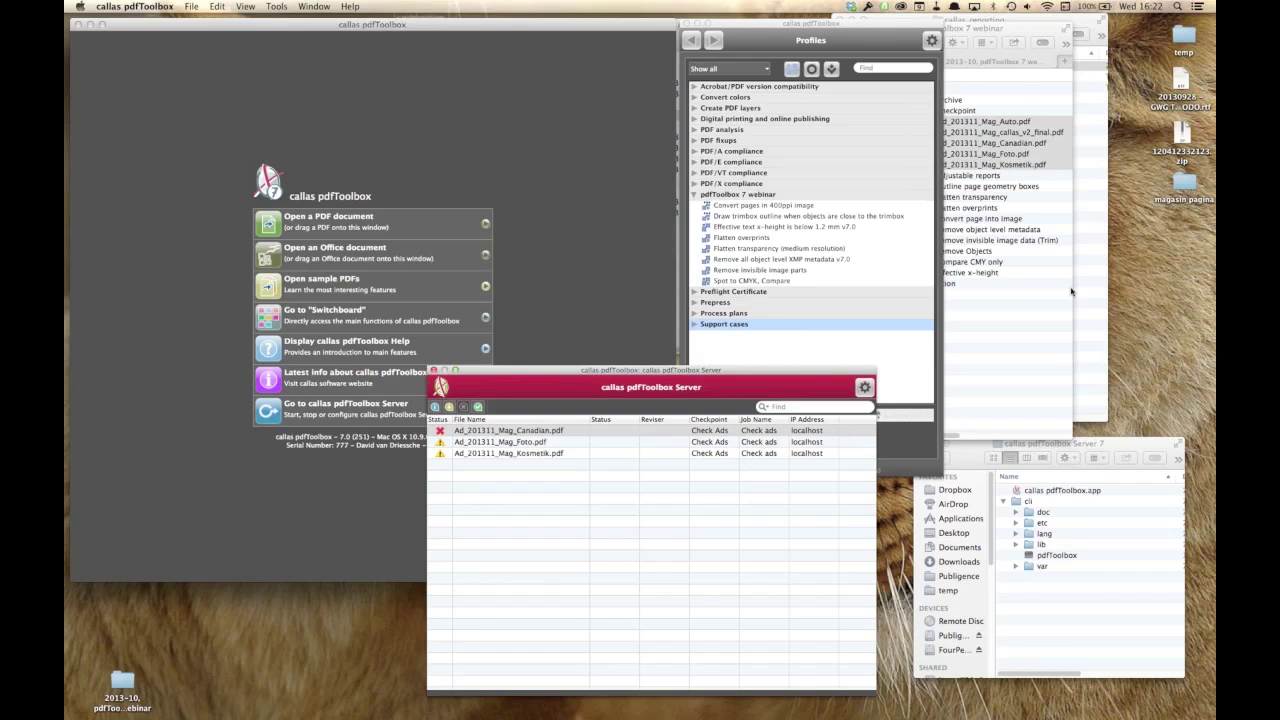
pyautogui.click(433, 371)
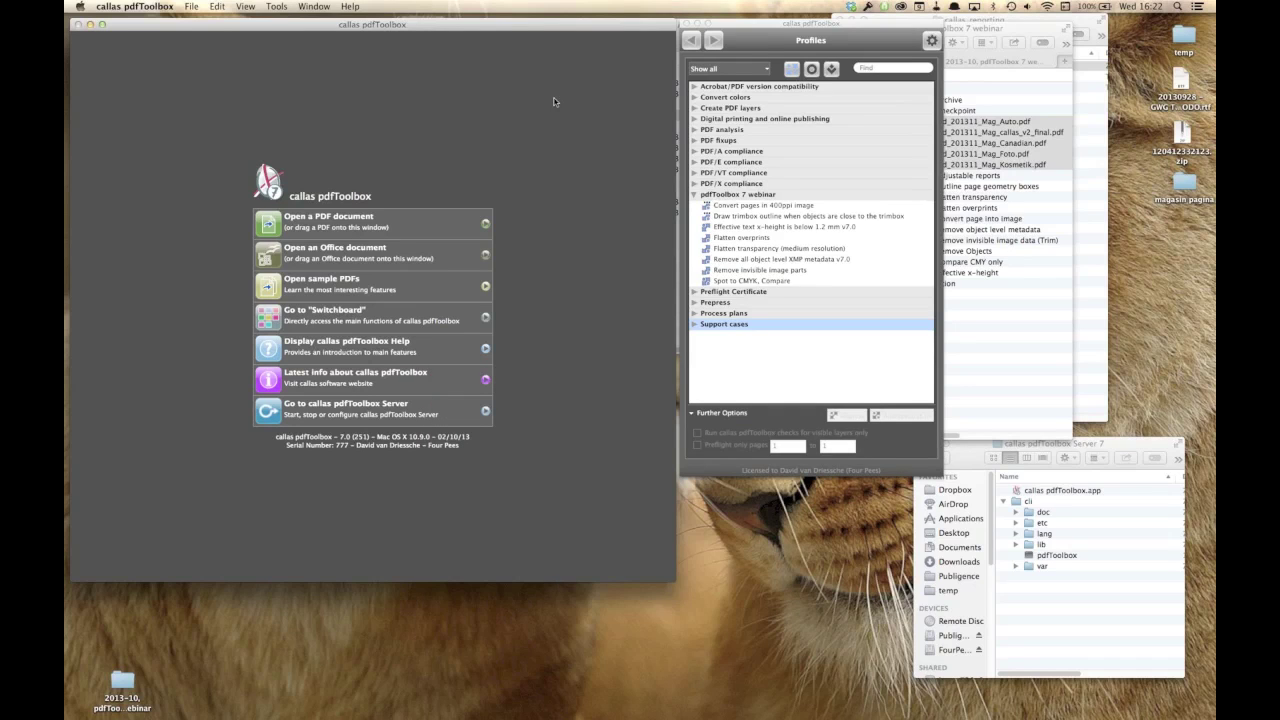
# - In the webinar folder in Finder, collapse 01 Checkpoint and expand 02 Adjustable reports
pyautogui.click(987, 330)
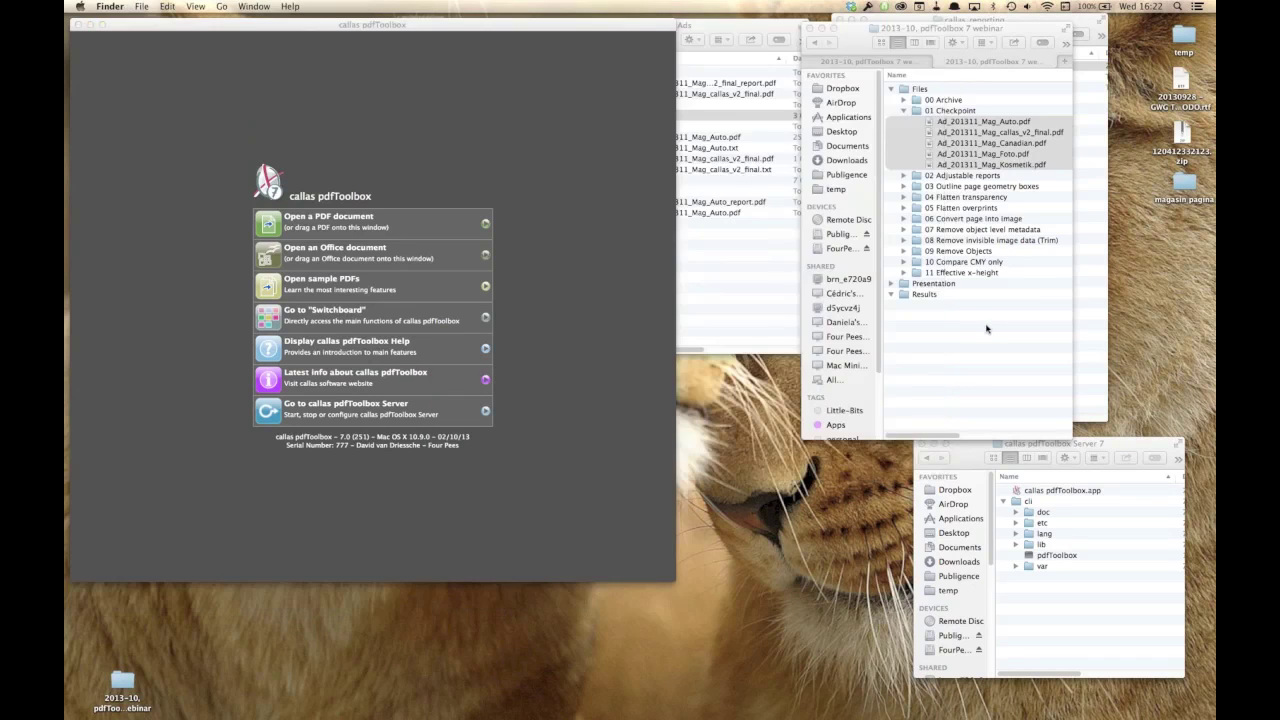
pyautogui.click(903, 111)
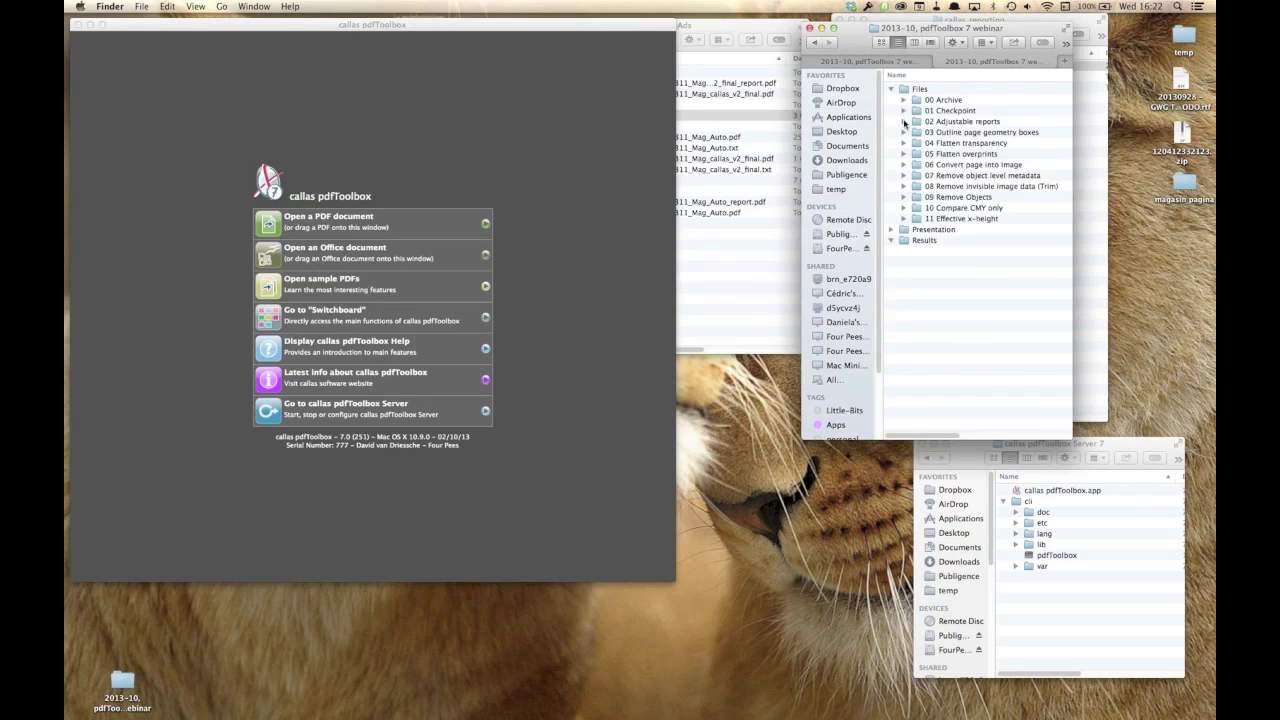
pyautogui.click(904, 122)
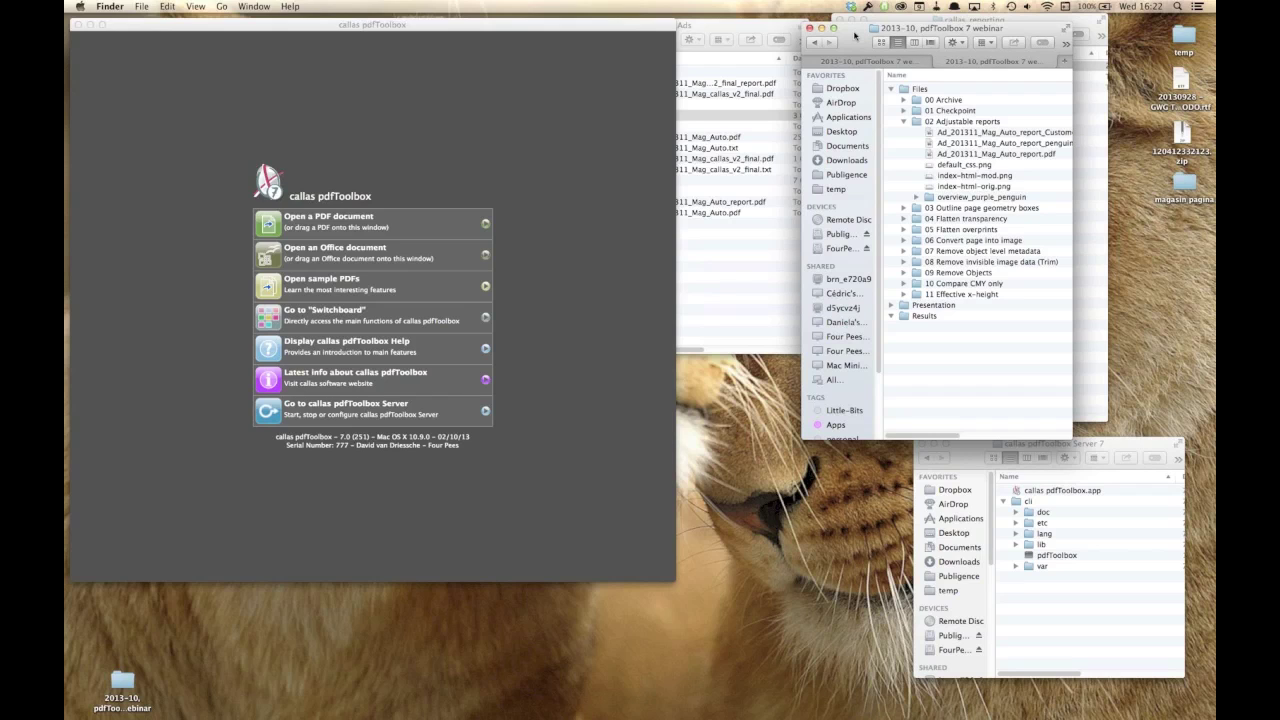
# - Hide callas pdfToolbox and move the webinar Finder window so the callas_reporting window behind it is partly uncovered
pyautogui.click(584, 98)
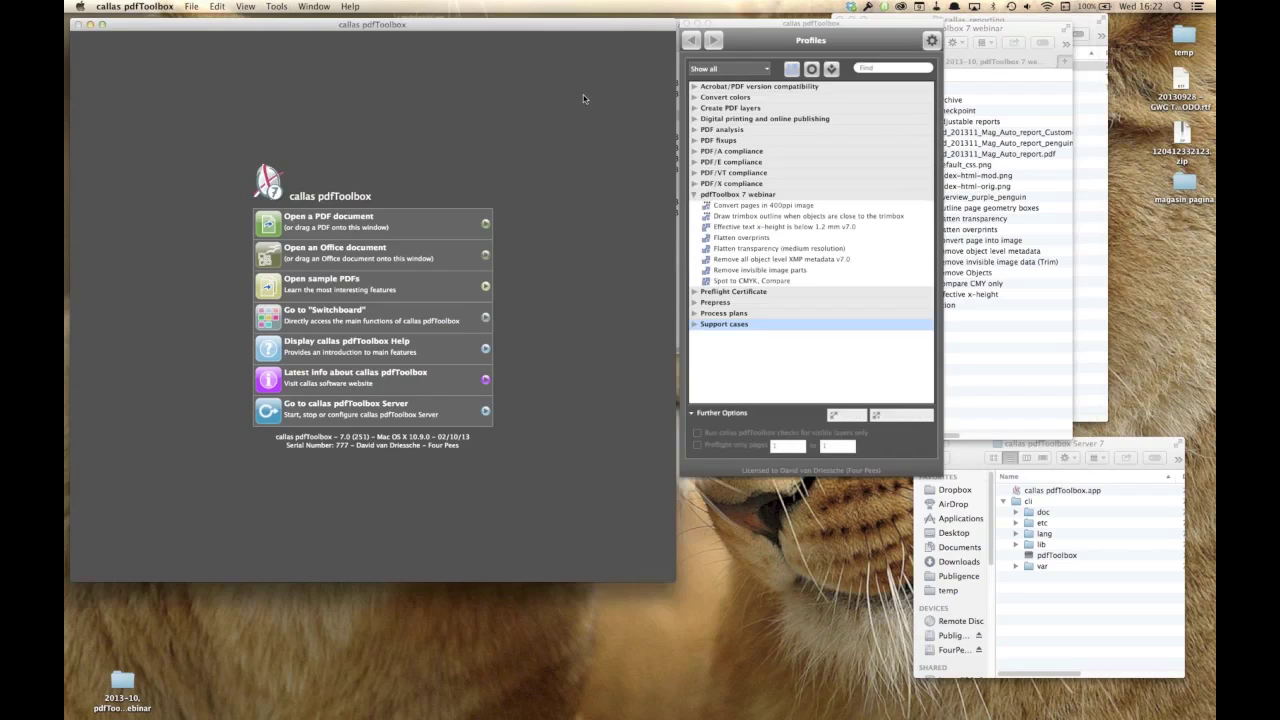
pyautogui.press('super+q')
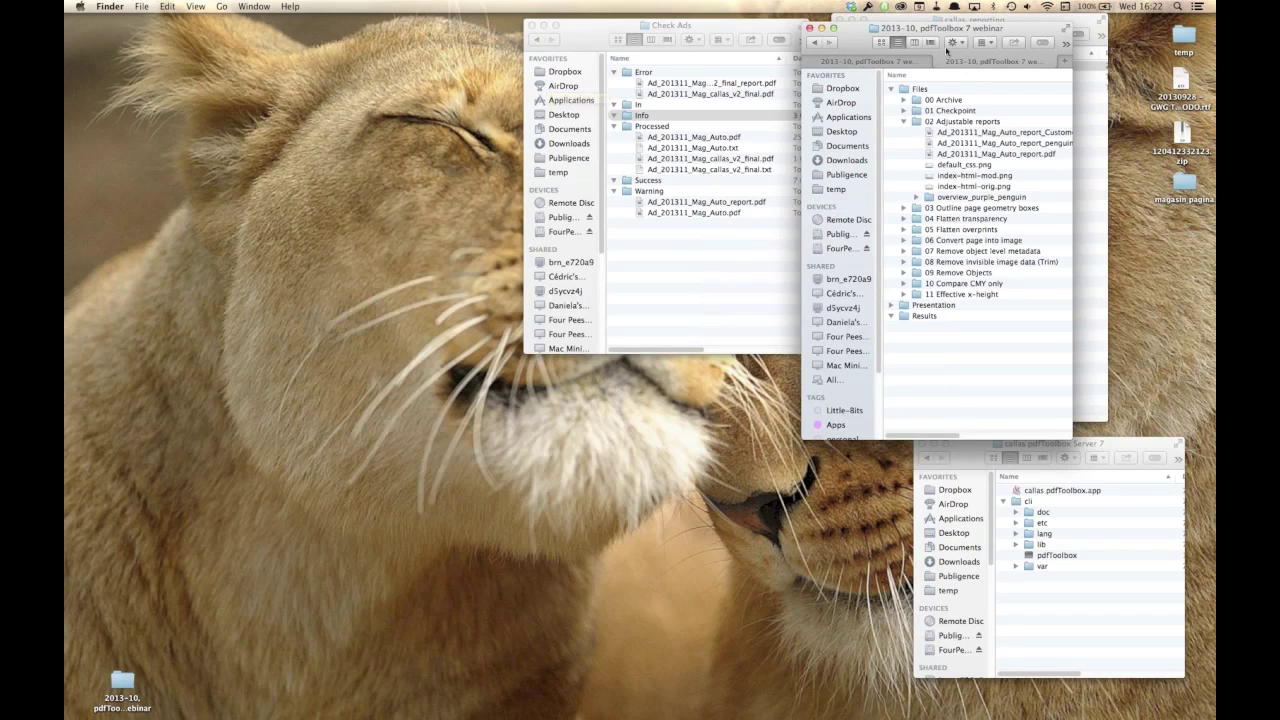
pyautogui.moveTo(941, 35); pyautogui.dragTo(858, 41)
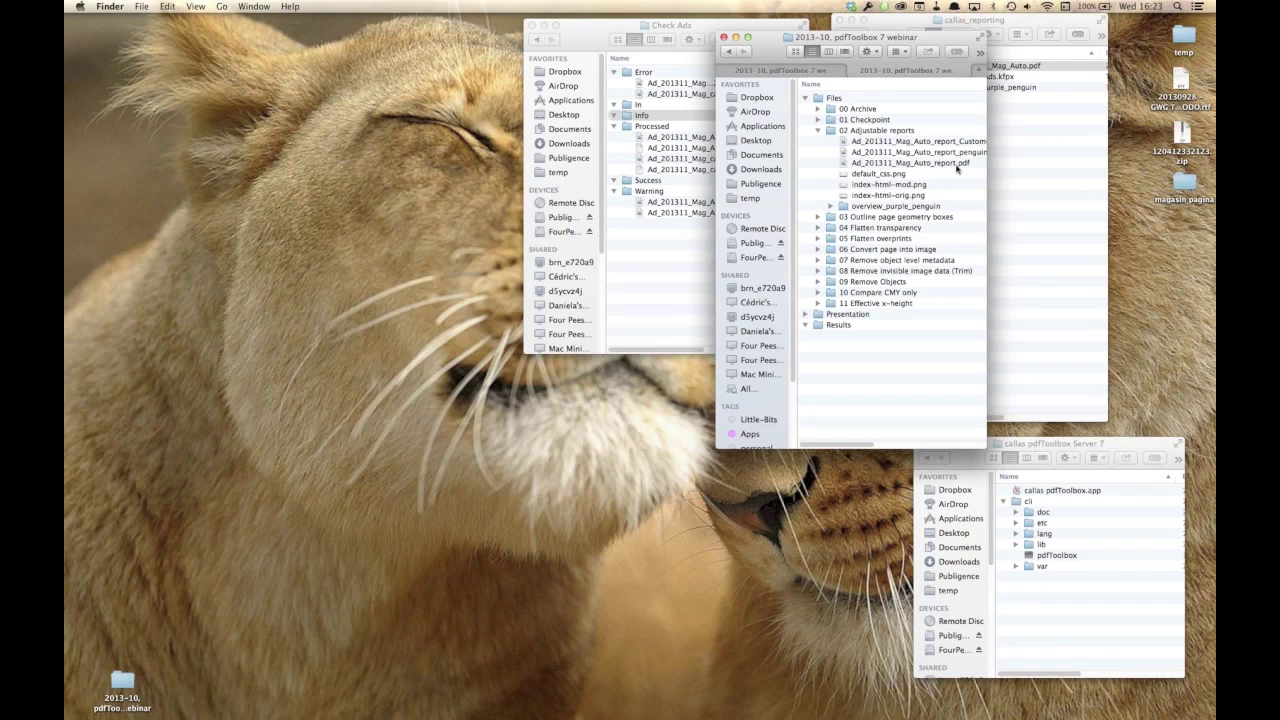
# - Open Ad_201311_Mag_Auto_report.pdf from 02 Adjustable reports in Acrobat, examine the summary report, and close it
pyautogui.moveTo(840, 166); pyautogui.dragTo(118, 440)
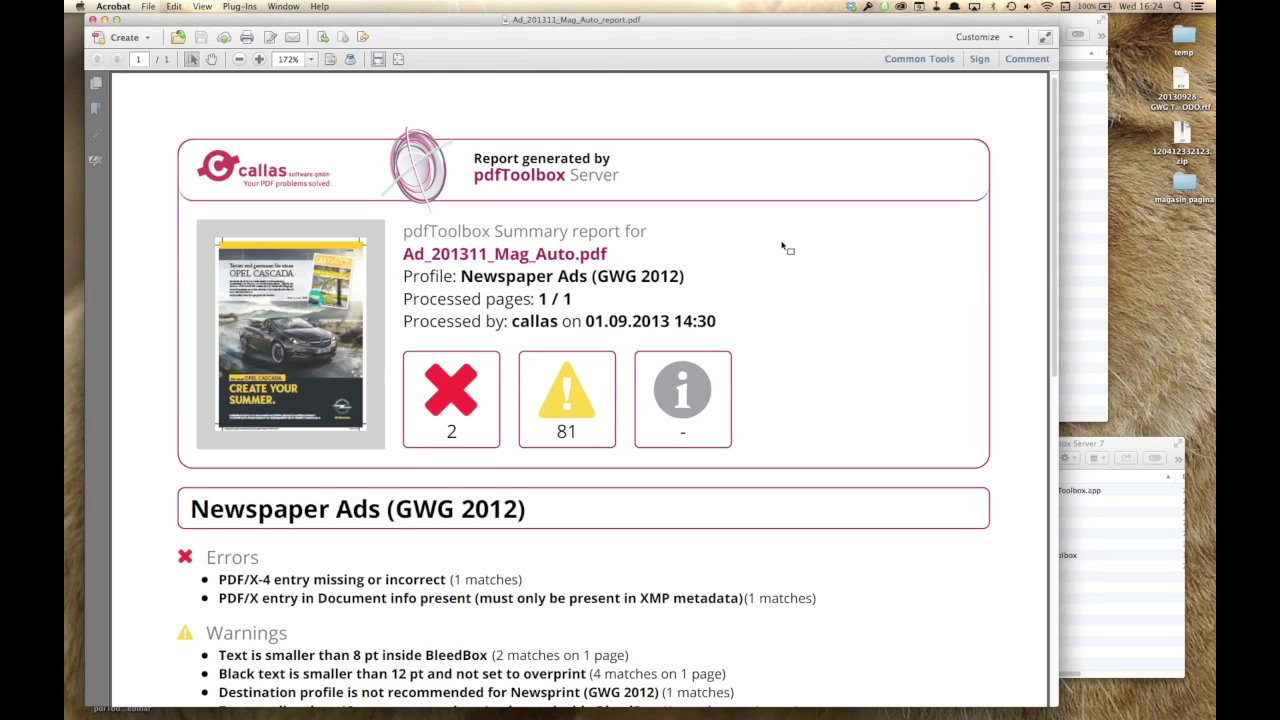
pyautogui.click(91, 19)
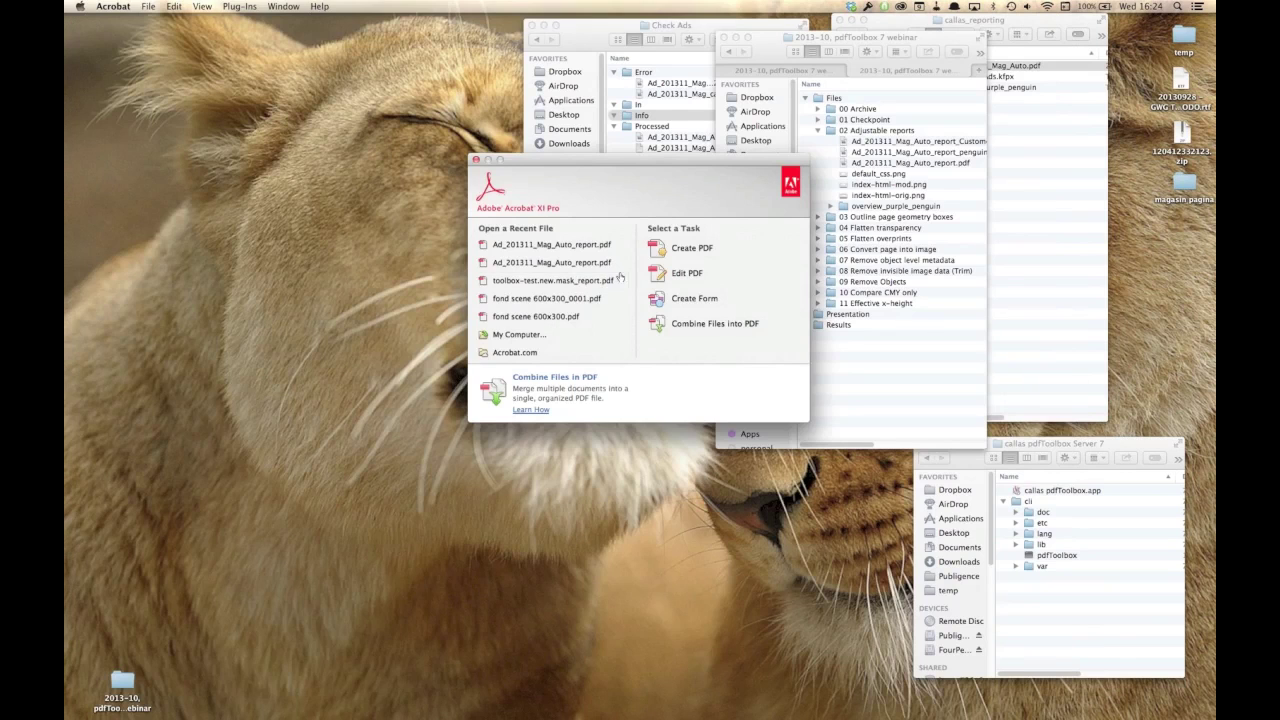
# - Switch to Keynote and show the "Original and Variant" slide comparing the report template's HTML code
pyautogui.press('super+Tab')
pyautogui.press('super+Tab')
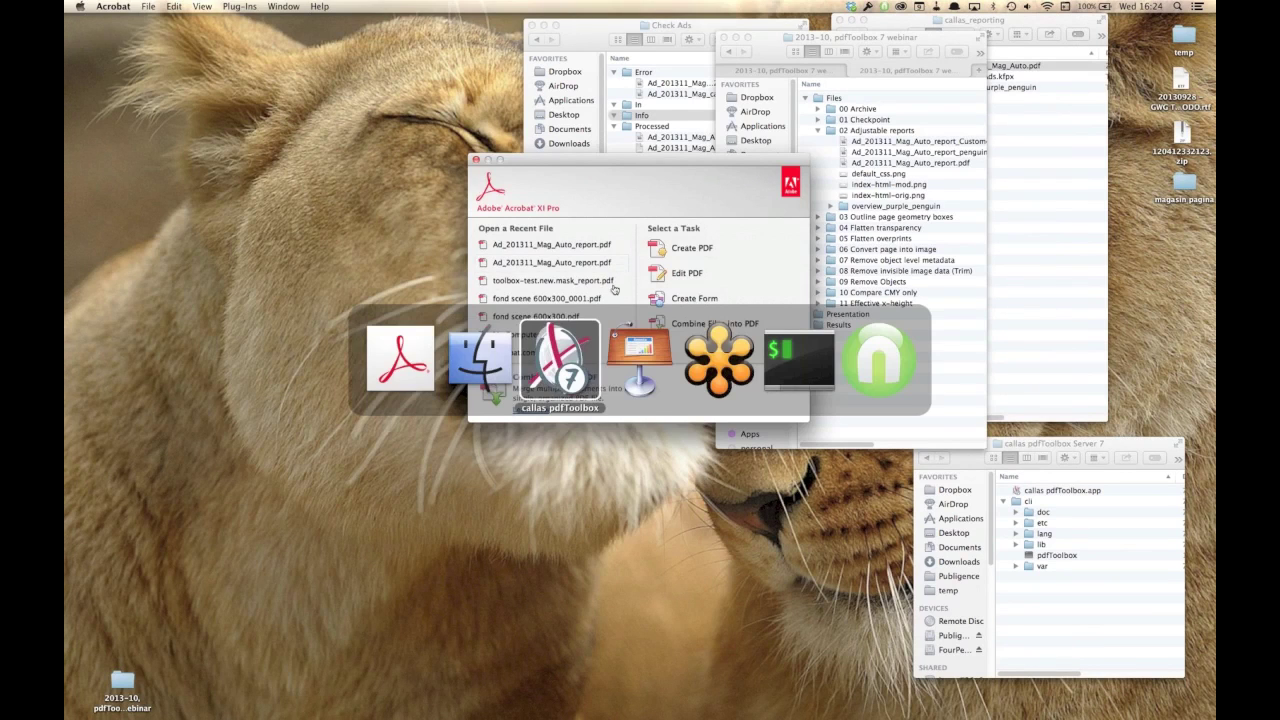
pyautogui.click(635, 368)
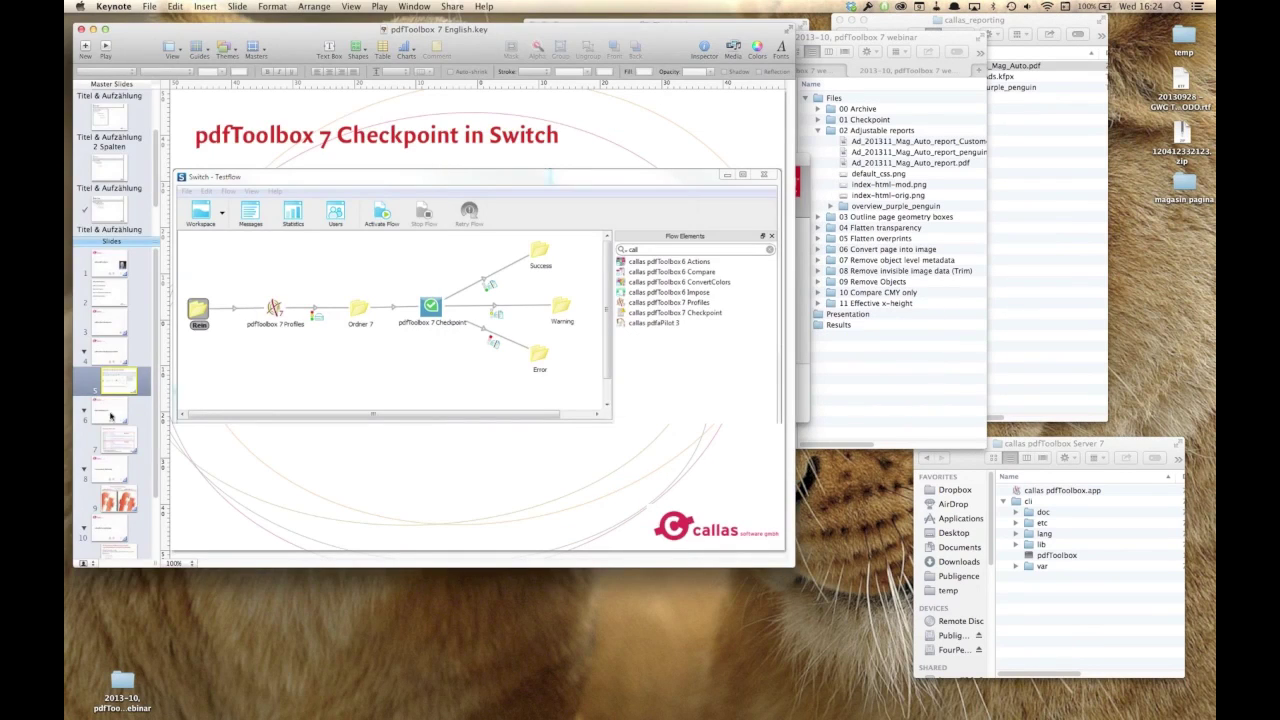
pyautogui.click(117, 410)
pyautogui.click(126, 445)
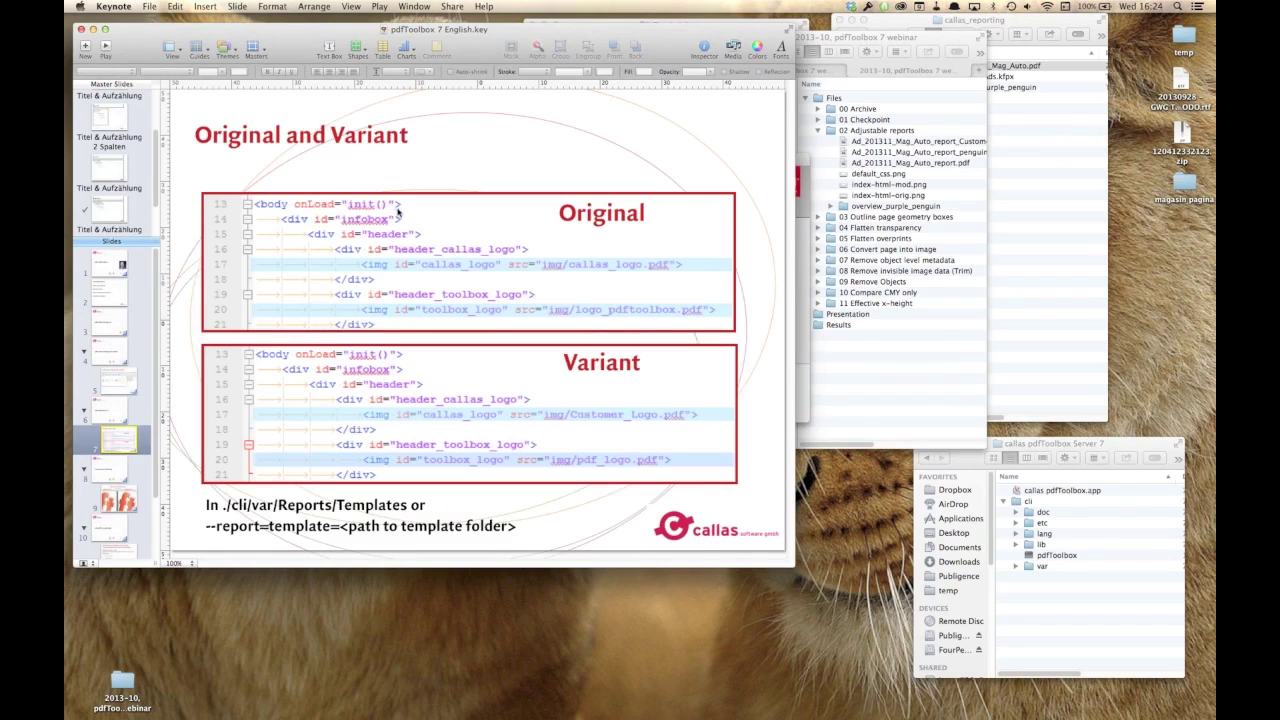
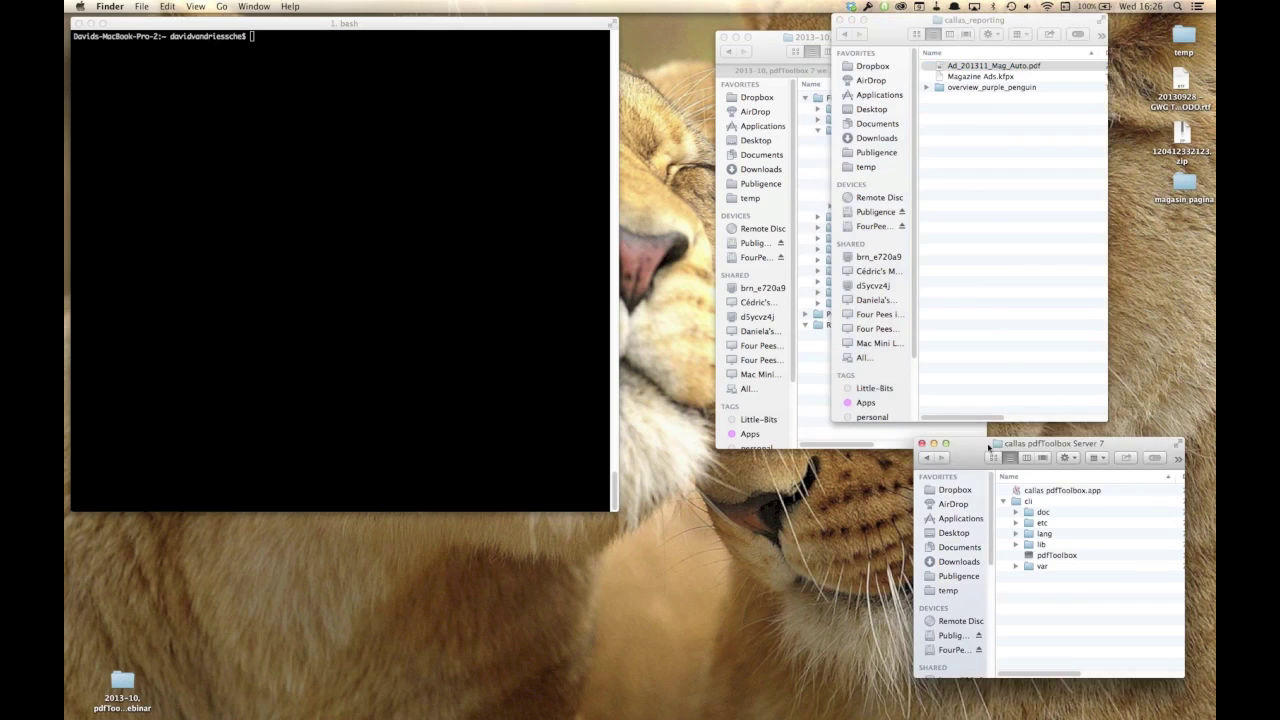
# - Start a command in iTerm with the path of the cli folder's pdfToolbox executable, followed by --report=template=
pyautogui.moveTo(840, 571); pyautogui.dragTo(343, 106)
pyautogui.click(460, 164)
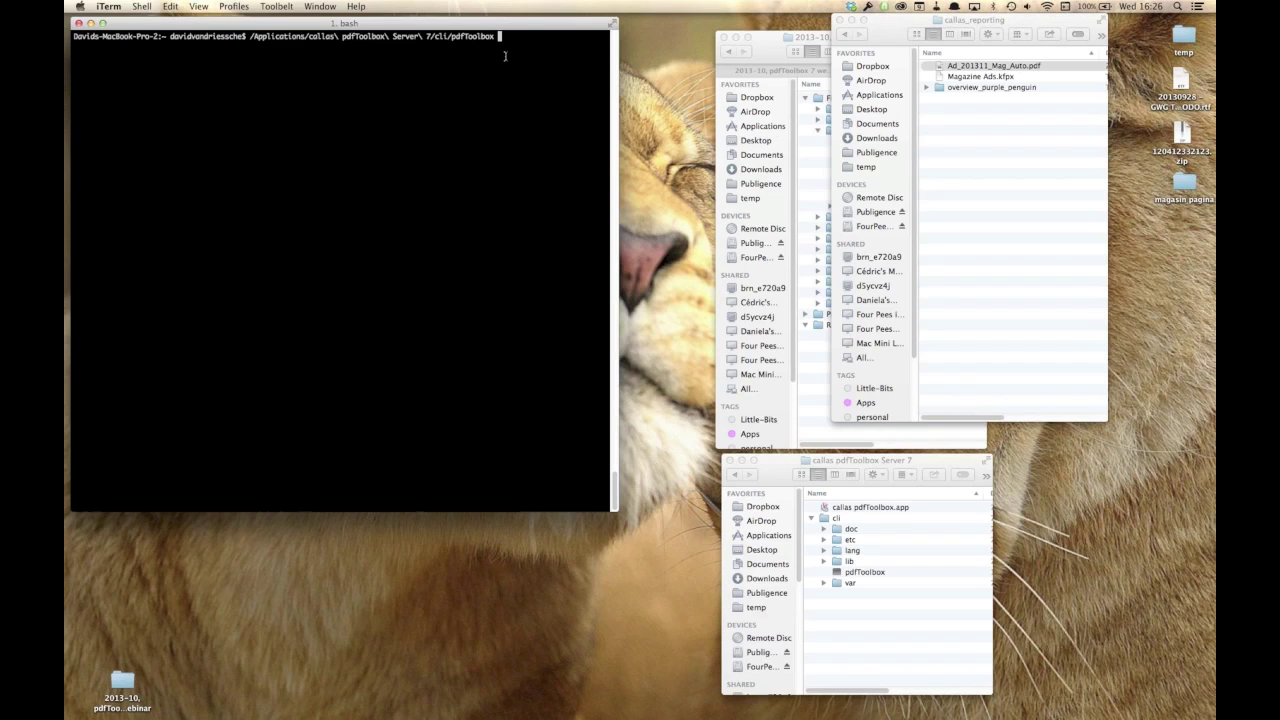
pyautogui.write('--report=template')
pyautogui.write('=')
# - Append the path of the overview_purple_penguin folder from callas_reporting to the command as the report template
pyautogui.click(968, 152)
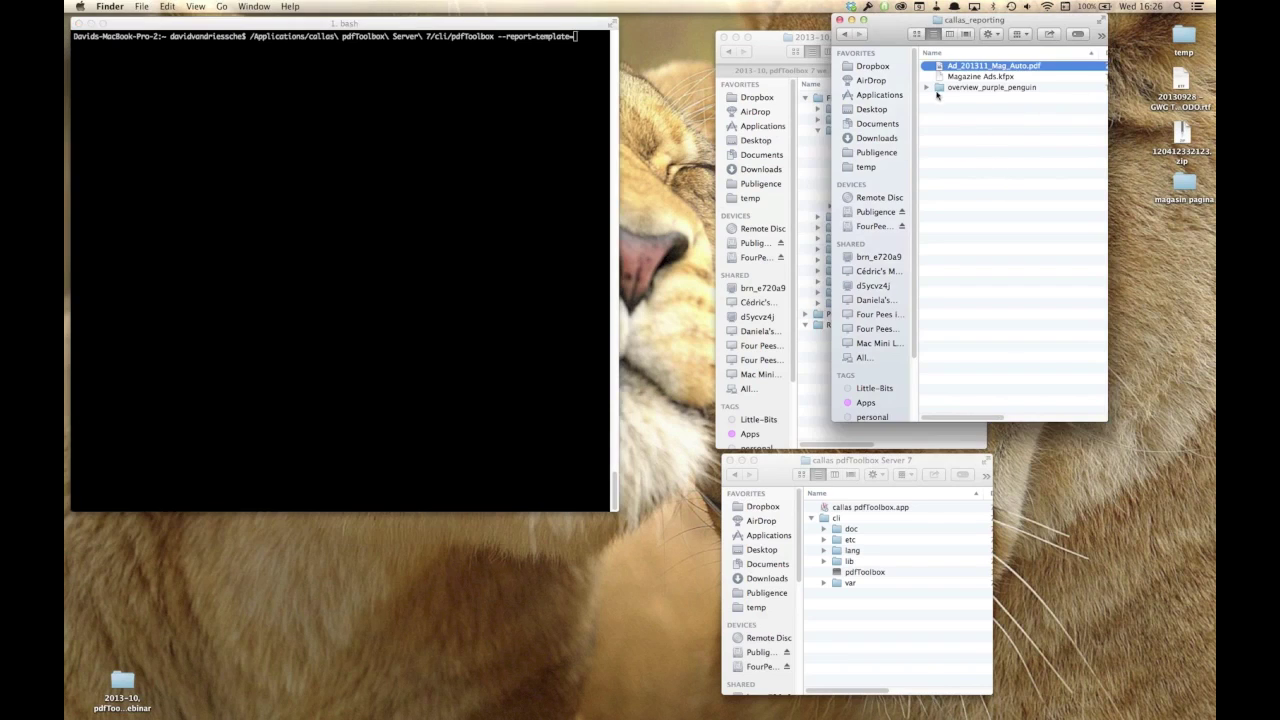
pyautogui.moveTo(938, 88); pyautogui.dragTo(577, 47)
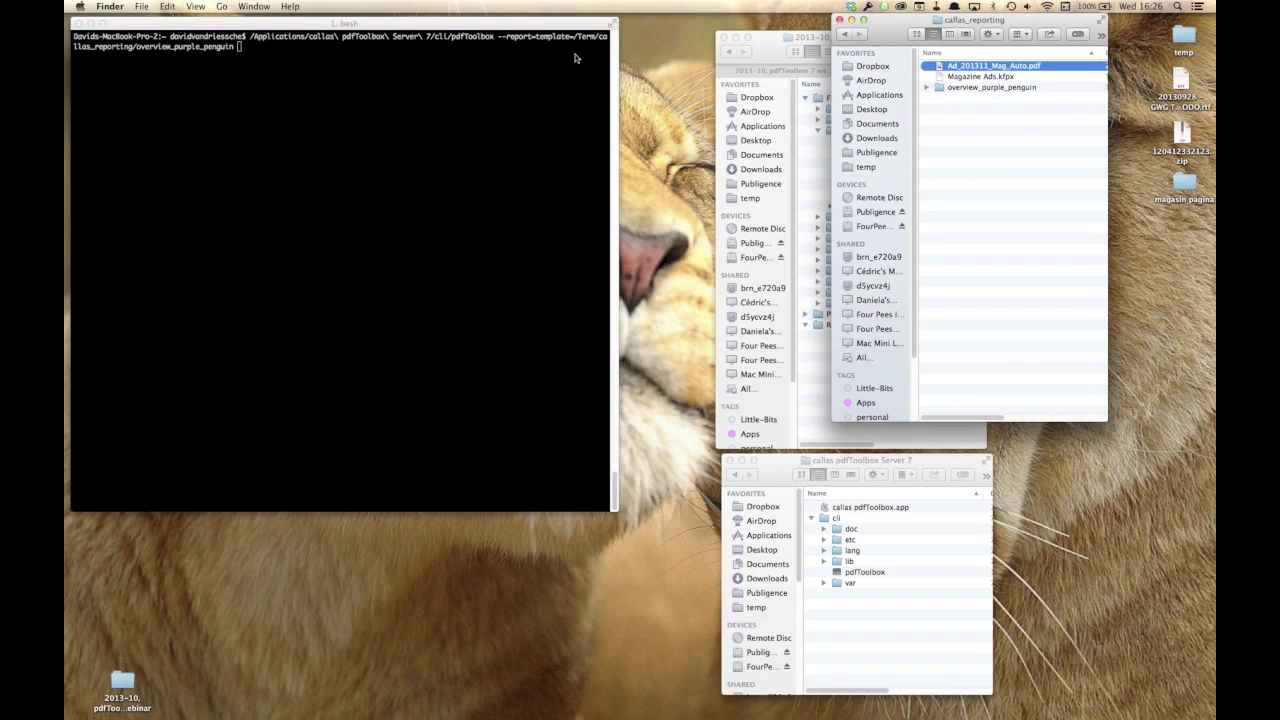
pyautogui.click(430, 56)
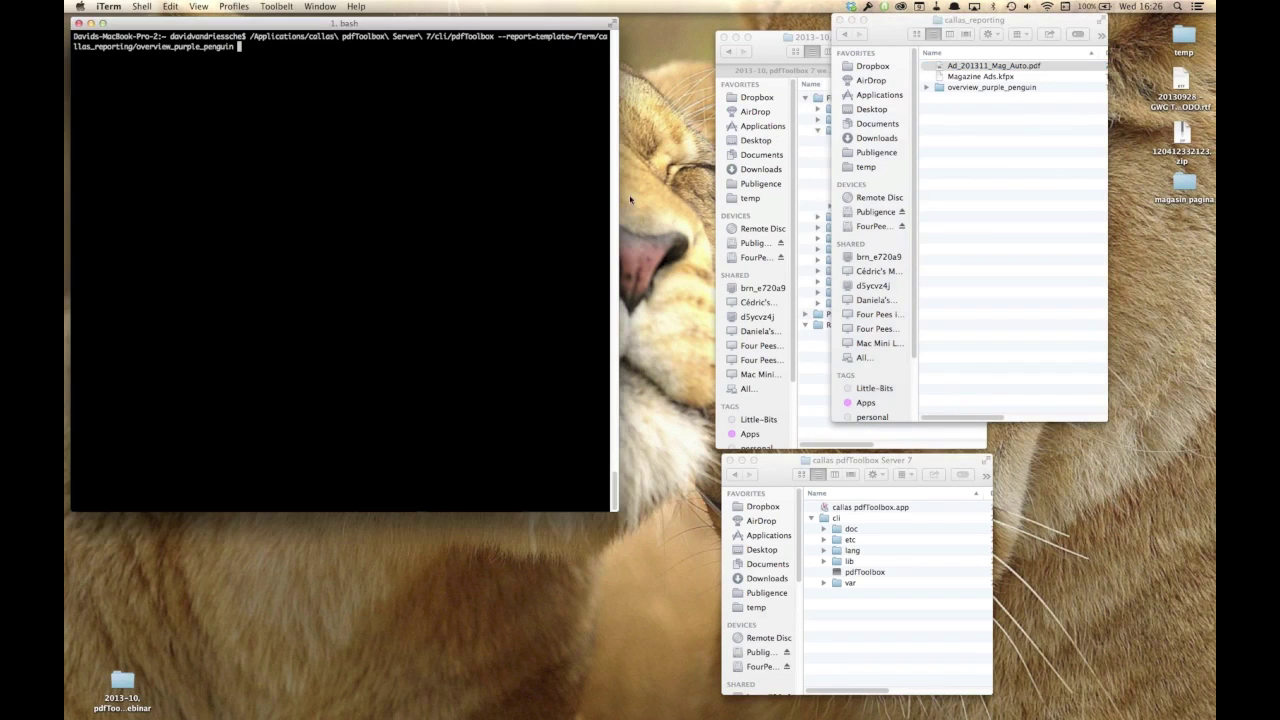
# - Complete the command with the paths of Magazine Ads.kfpx and Ad_201311_Mag_Auto.pdf from callas_reporting and run it
pyautogui.click(962, 108)
pyautogui.moveTo(960, 80); pyautogui.dragTo(349, 102)
pyautogui.click(472, 139)
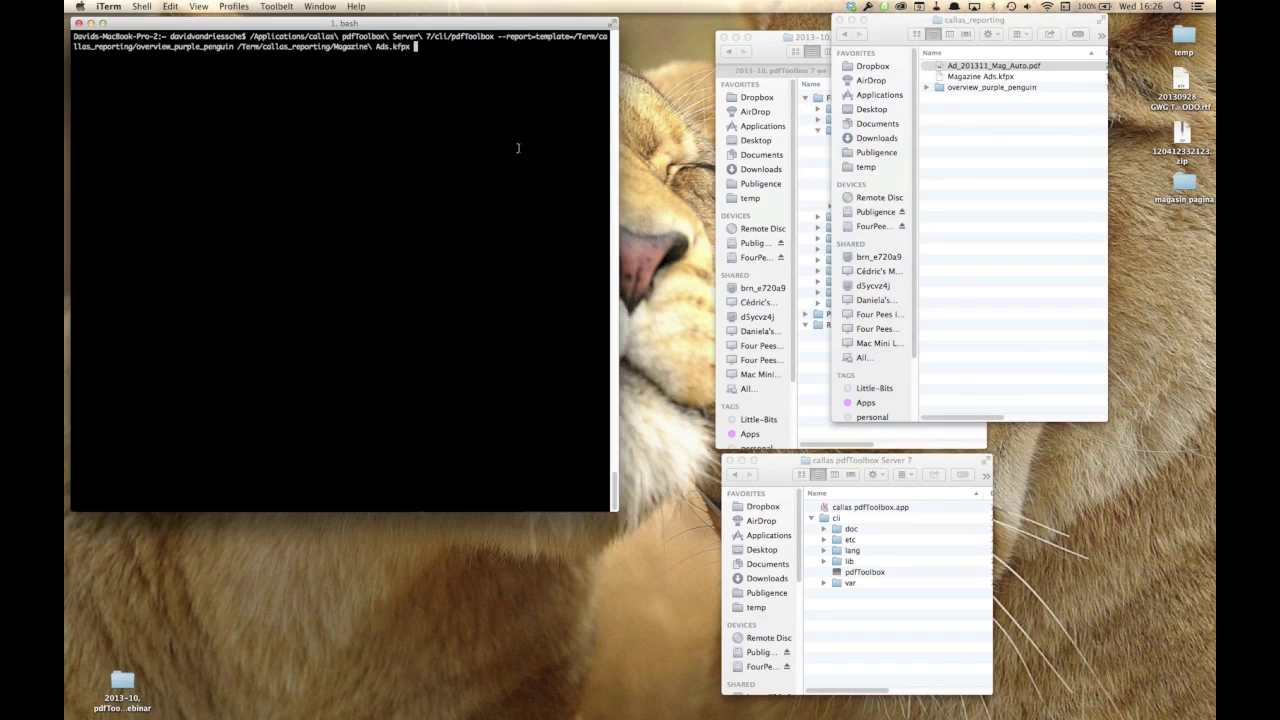
pyautogui.moveTo(960, 66); pyautogui.dragTo(505, 74)
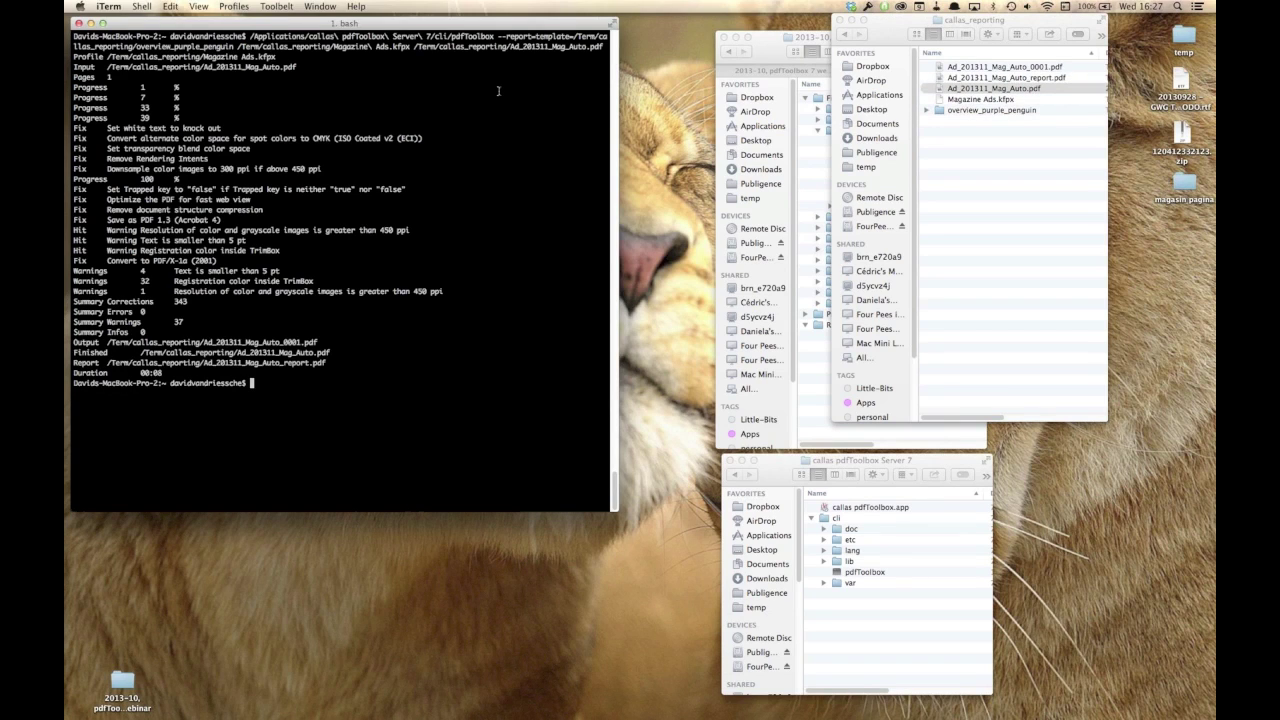
# - Open the generated Ad_201311_Mag_Auto_report.pdf from callas_reporting in Acrobat, examine the customized report, and hide Acrobat
pyautogui.moveTo(886, 23); pyautogui.dragTo(705, 23)
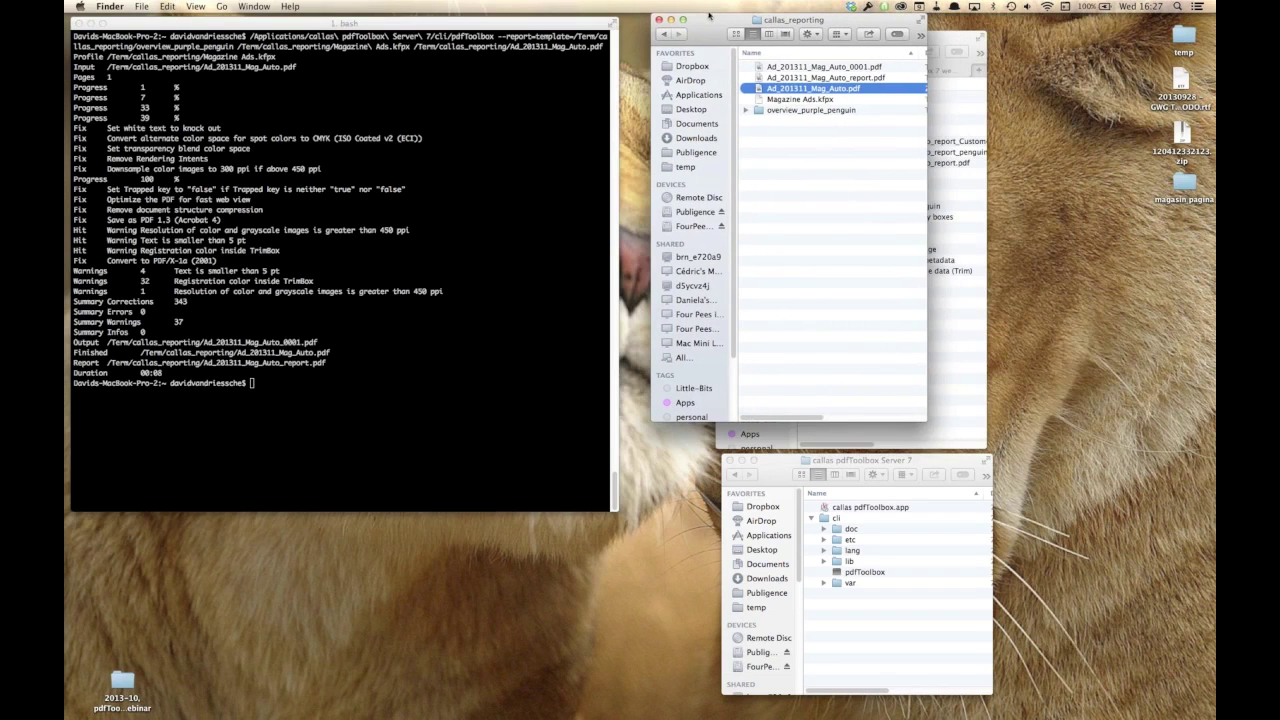
pyautogui.click(881, 83)
pyautogui.moveTo(760, 84); pyautogui.dragTo(98, 432)
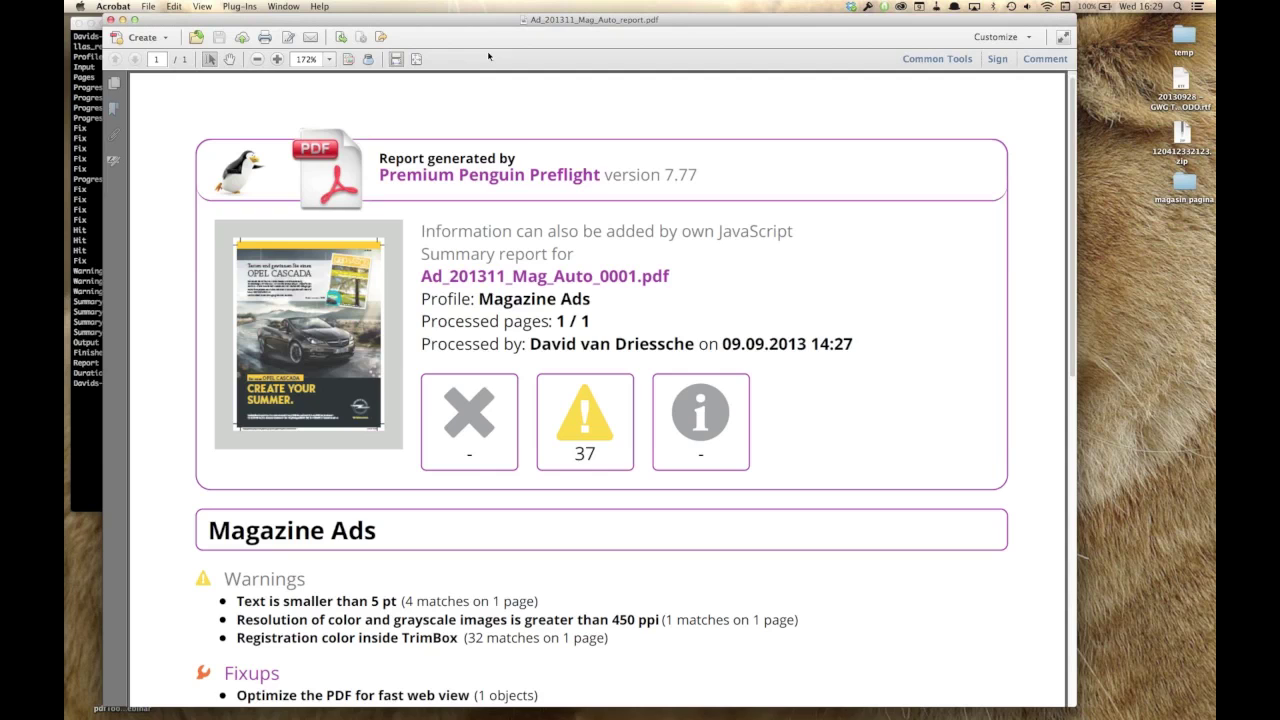
pyautogui.click(113, 6)
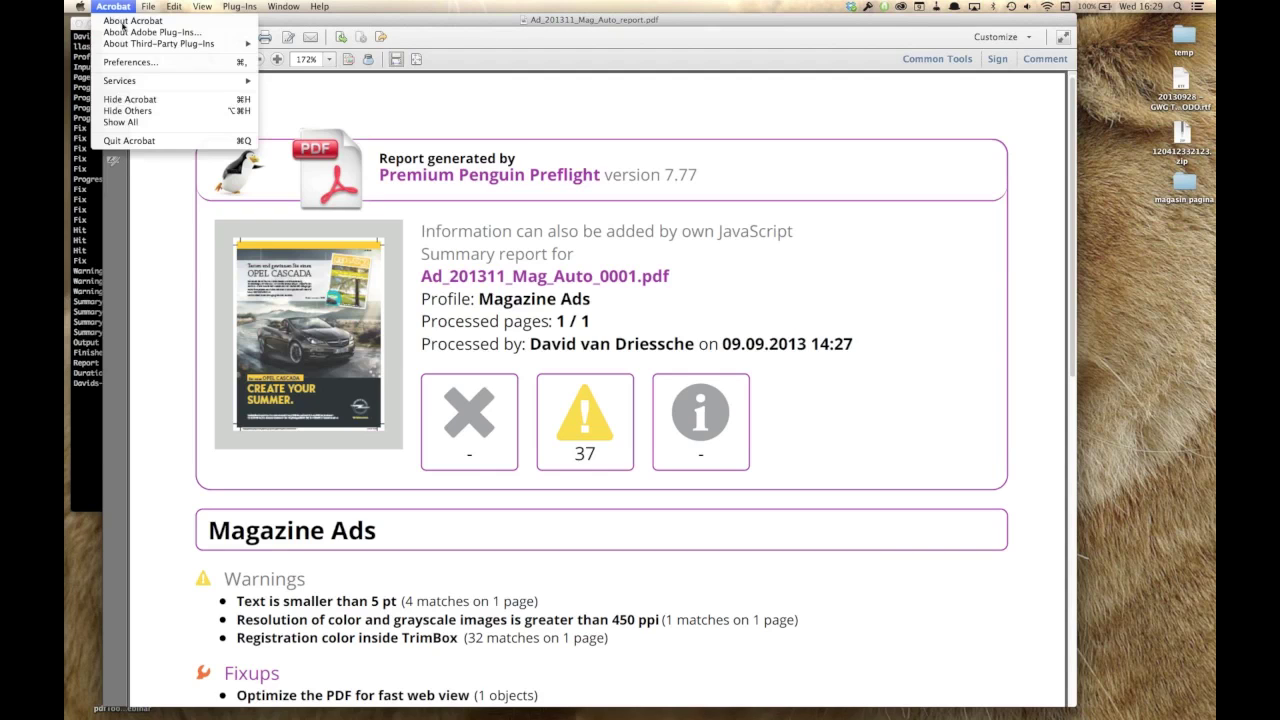
pyautogui.click(130, 100)
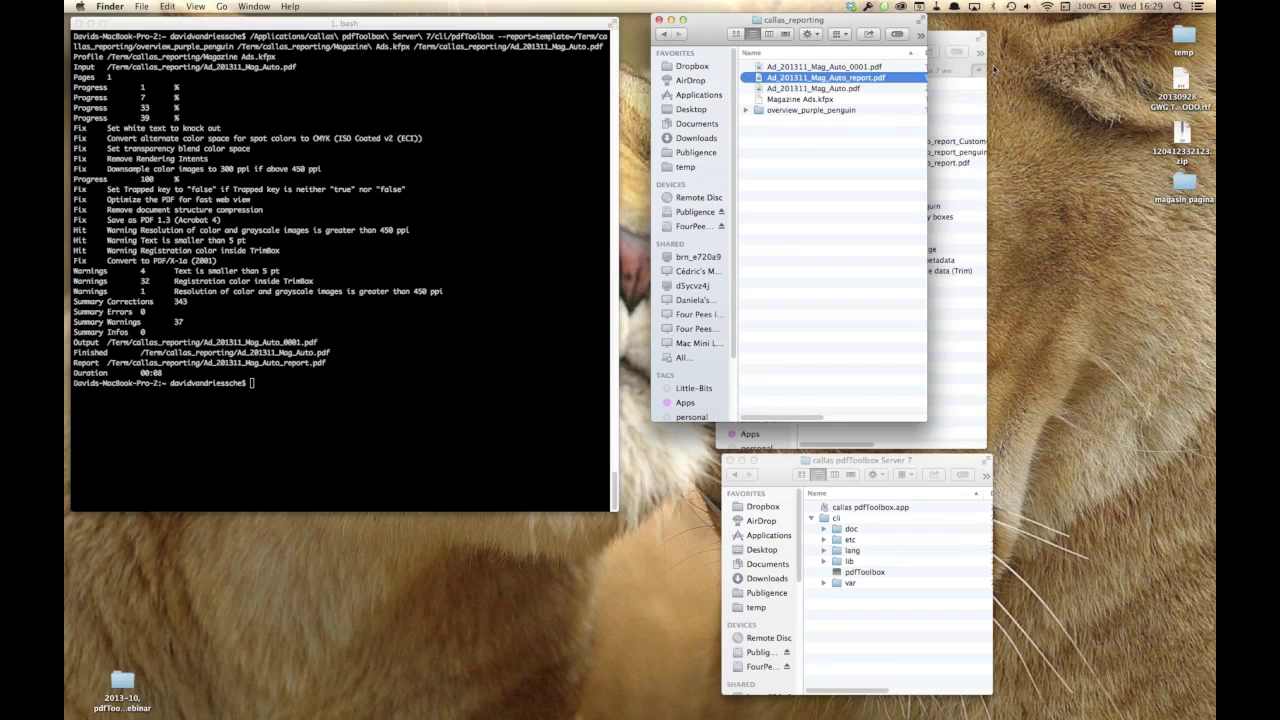
# - Hide iTerm and move the callas_reporting window aside so the 2013-10, pdfToolbox 7 webinar window is uncovered
pyautogui.click(443, 120)
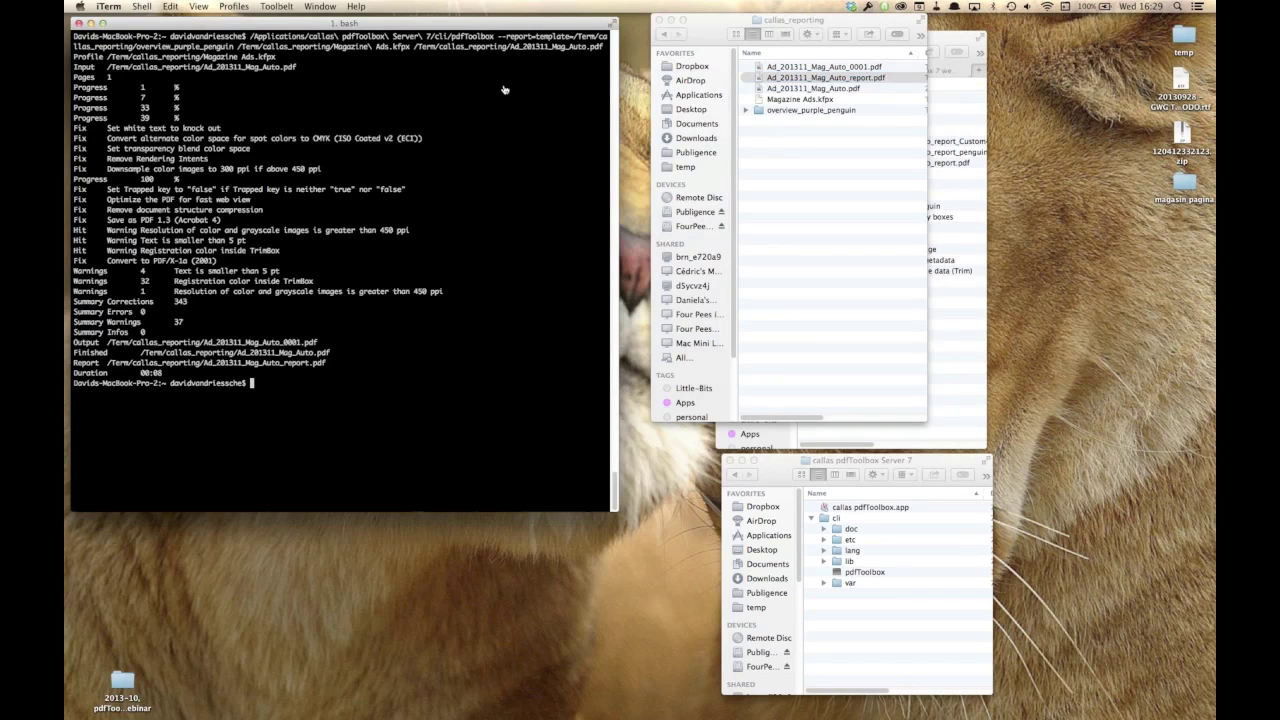
pyautogui.press('super+h')
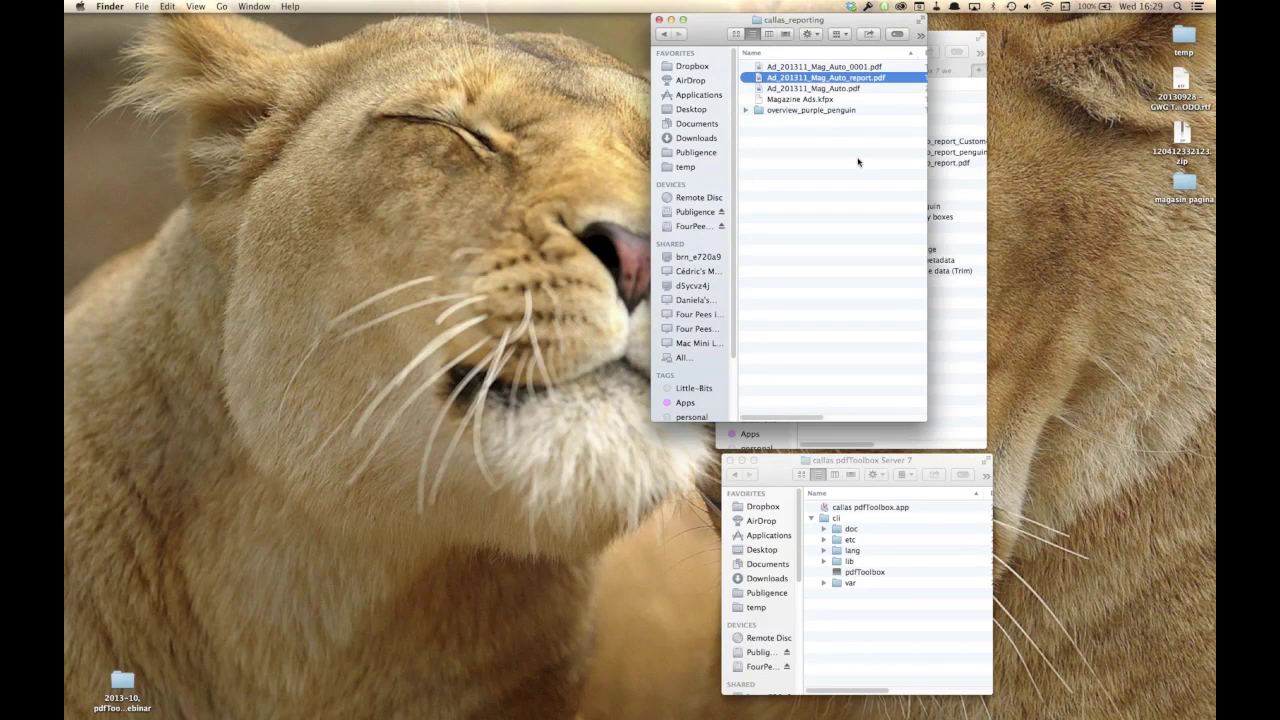
pyautogui.moveTo(719, 30); pyautogui.dragTo(1067, 234)
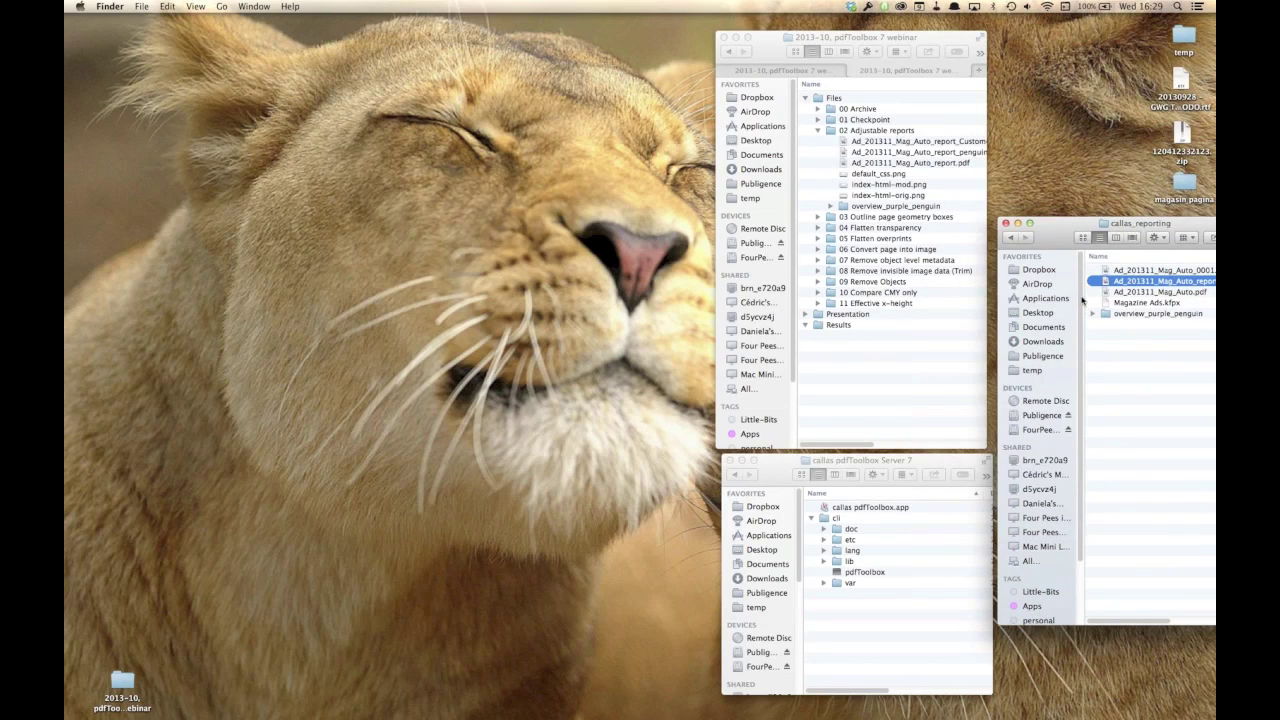
pyautogui.click(1088, 314)
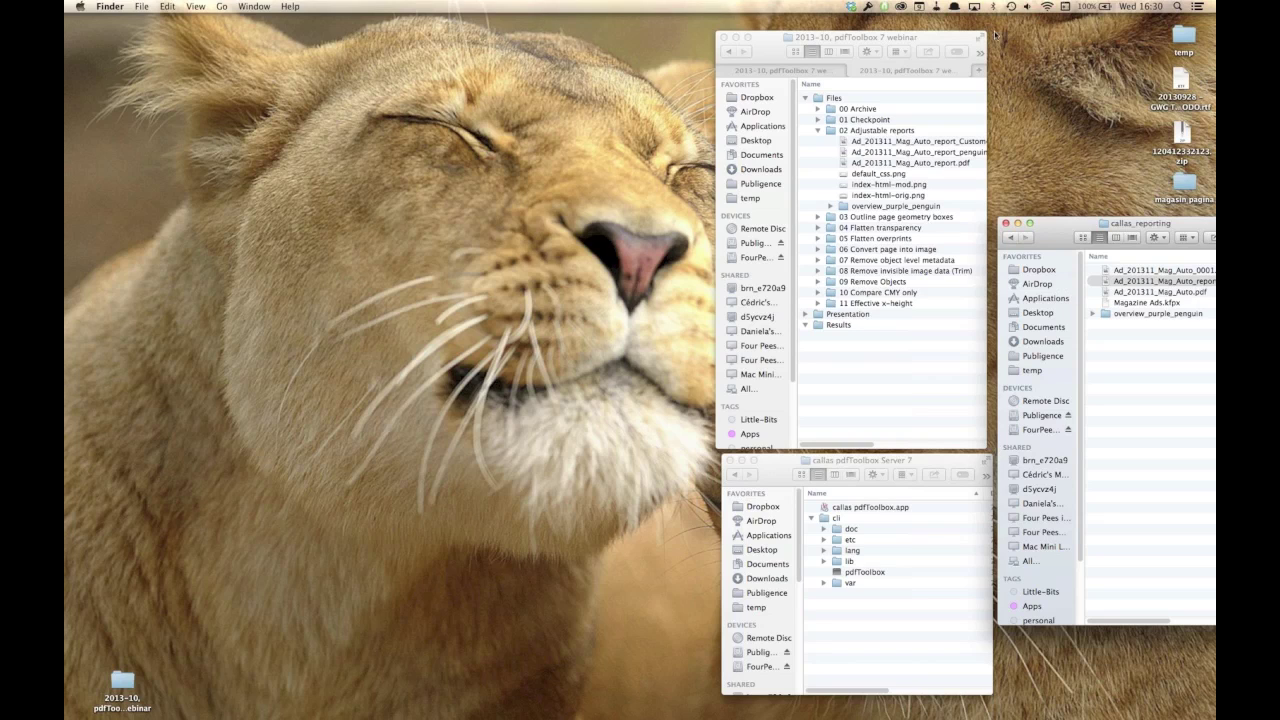
pyautogui.click(923, 39)
pyautogui.moveTo(923, 39); pyautogui.dragTo(927, 27)
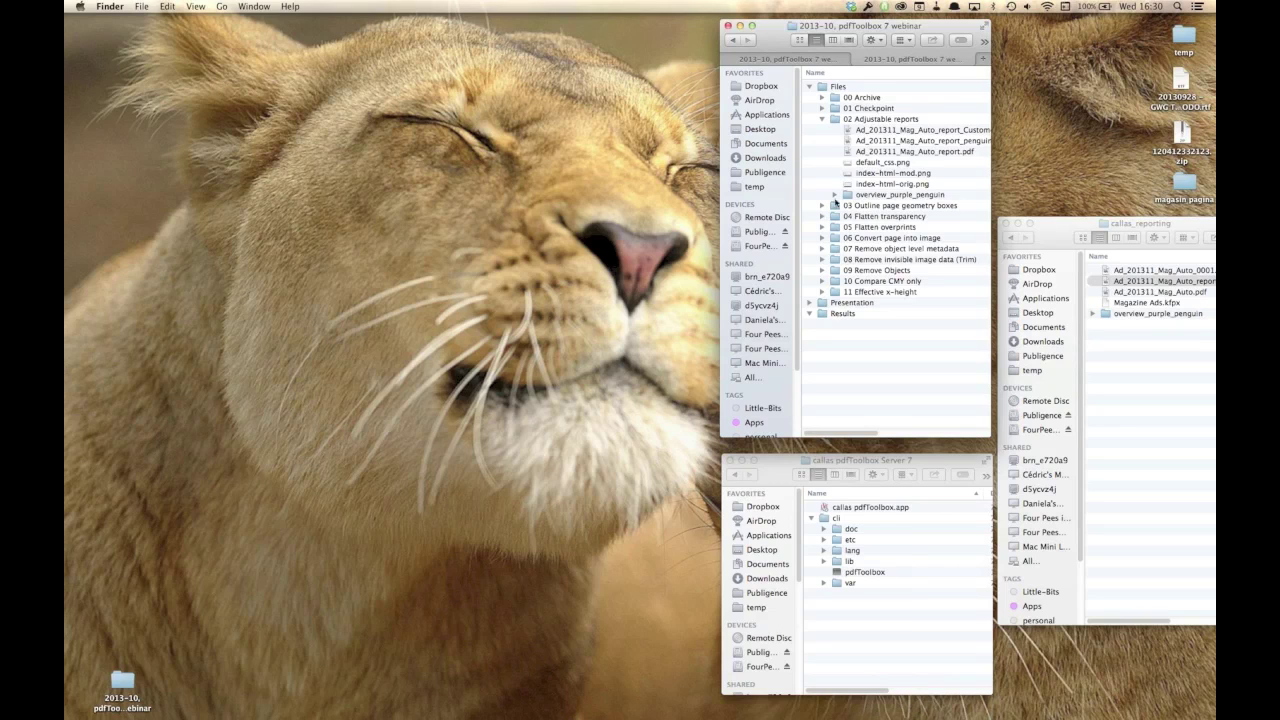
# - Collapse the 02 Adjustable reports folder and expand 03 Outline page geometry boxes
pyautogui.click(812, 151)
pyautogui.click(822, 119)
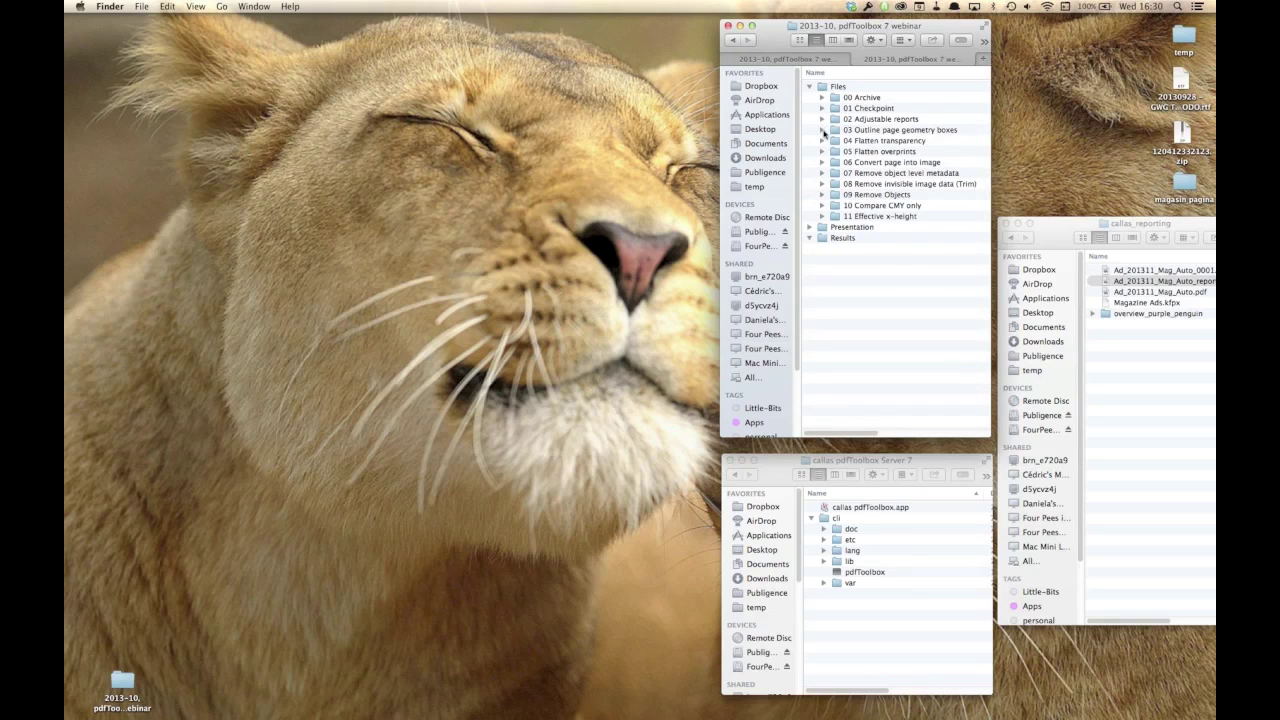
pyautogui.click(822, 131)
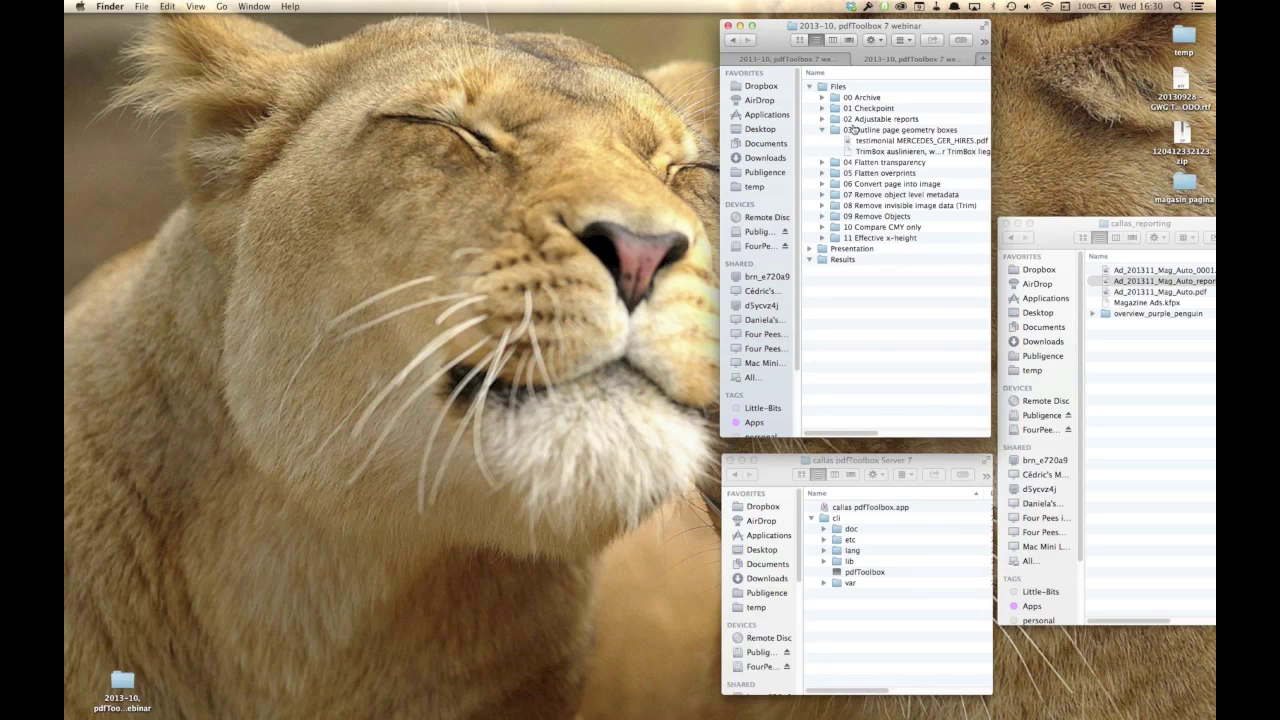
# - Hide iTerm again and switch to callas pdfToolbox
pyautogui.press('super+Tab')
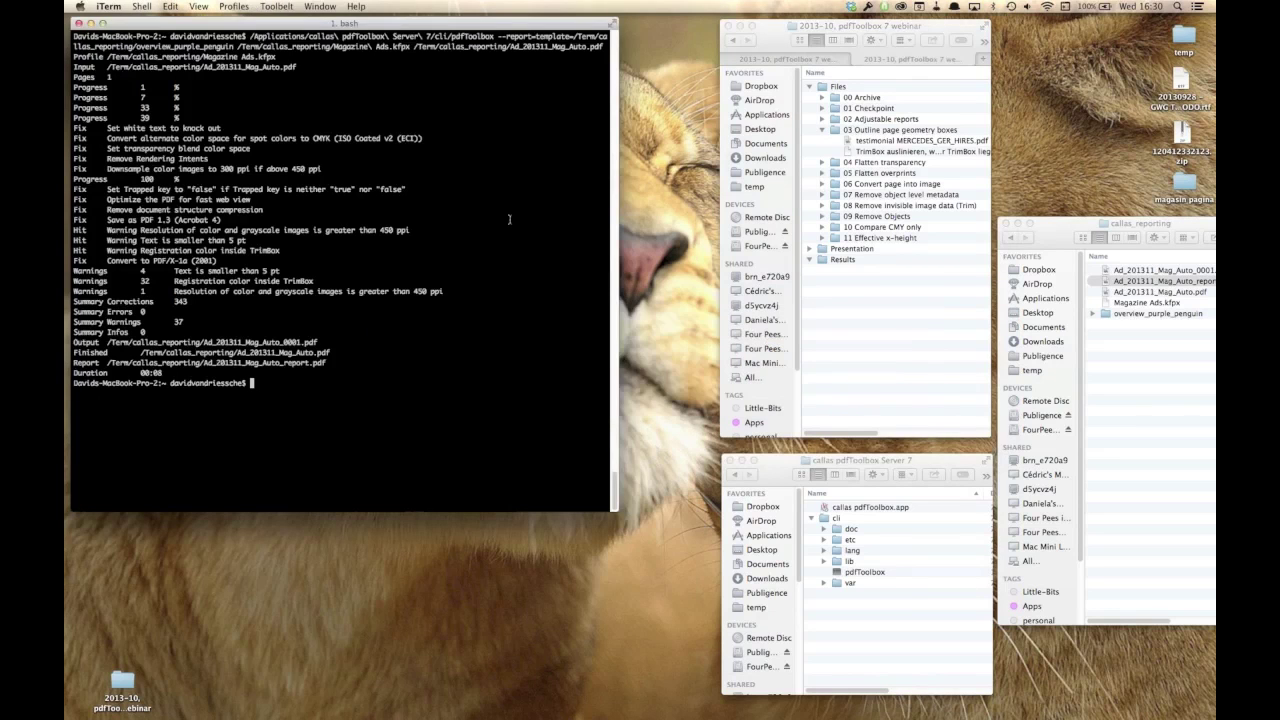
pyautogui.press('super+h')
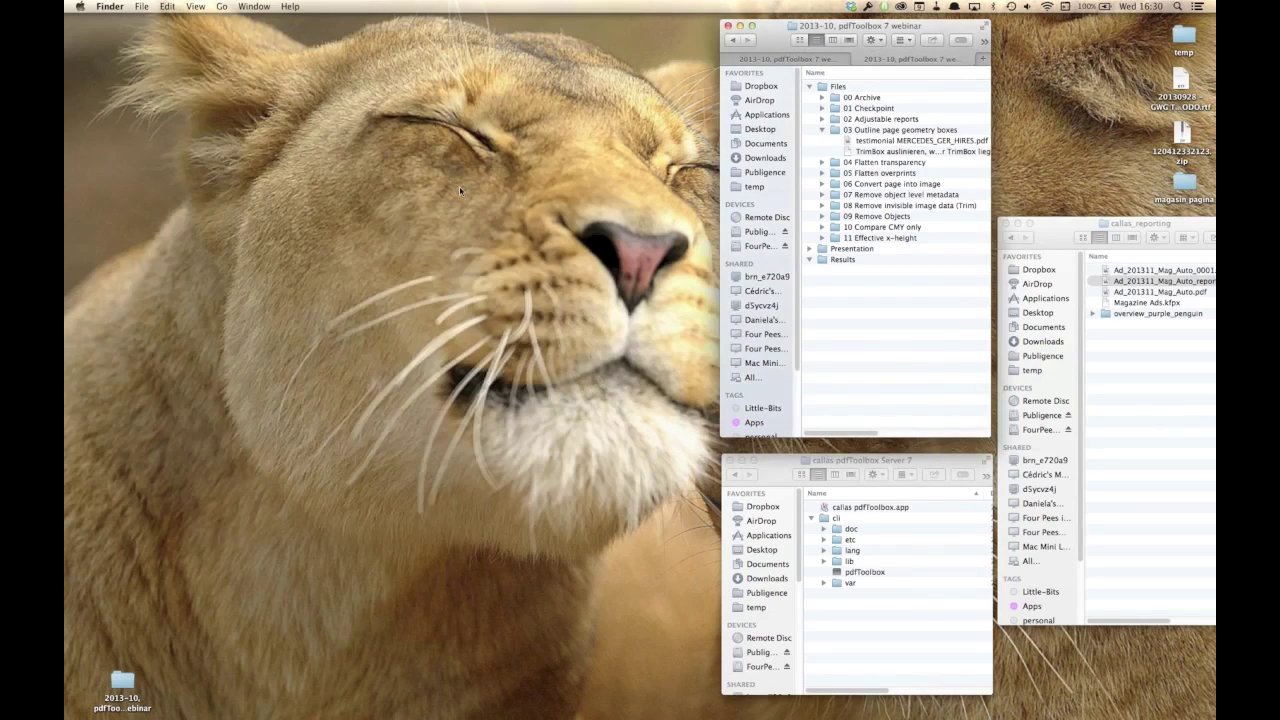
pyautogui.press('super+Tab')
pyautogui.press('super+Tab')
pyautogui.press('super+Tab')
pyautogui.press('super+Tab')
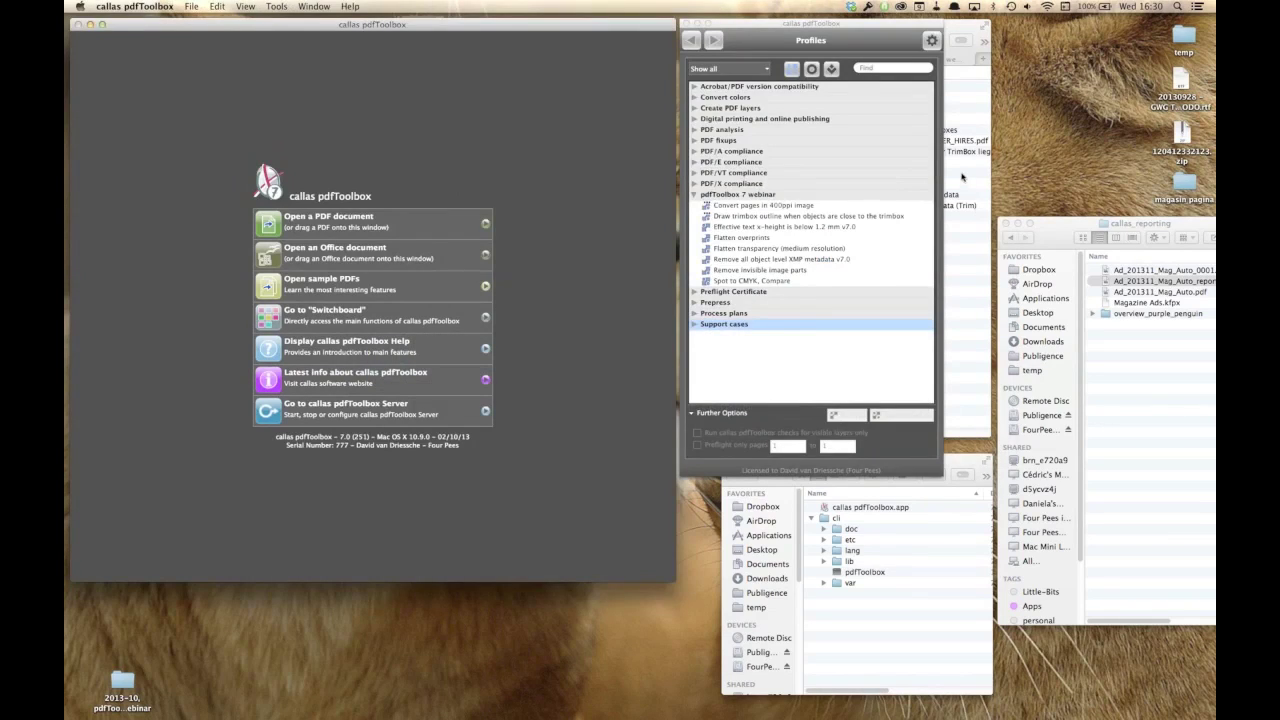
# - Open testimonial MERCEDES_GER_HIRES.pdf from 03 Outline page geometry boxes in callas pdfToolbox
pyautogui.click(948, 179)
pyautogui.moveTo(817, 25)
pyautogui.mouseDown()
pyautogui.moveTo(917, 20)
pyautogui.moveTo(829, 27)
pyautogui.mouseUp()
pyautogui.click(858, 143)
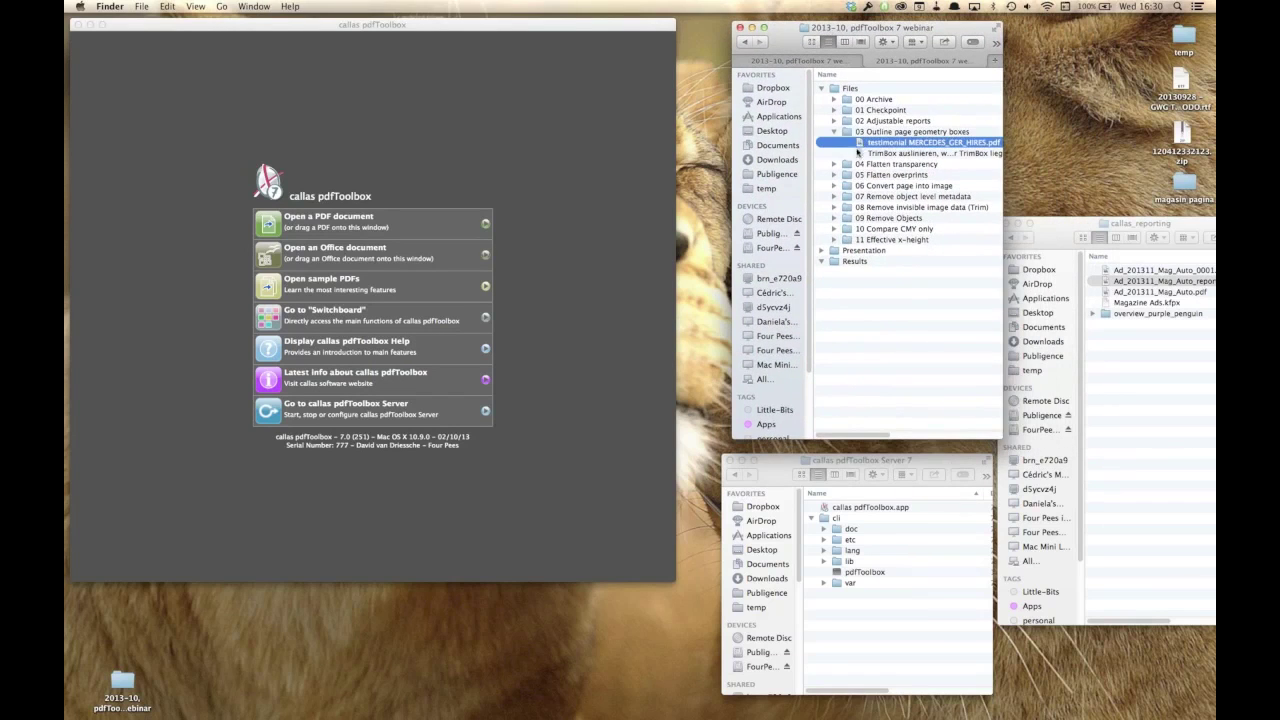
pyautogui.moveTo(858, 143); pyautogui.dragTo(395, 178)
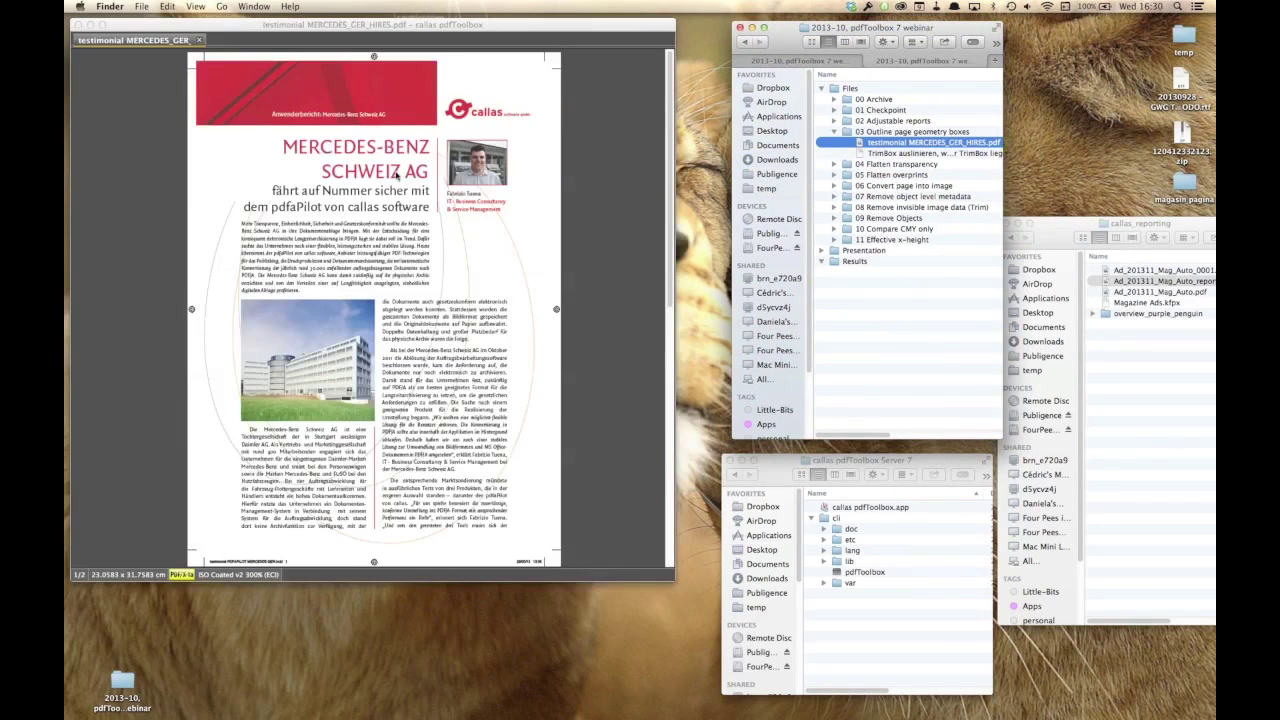
pyautogui.click(615, 139)
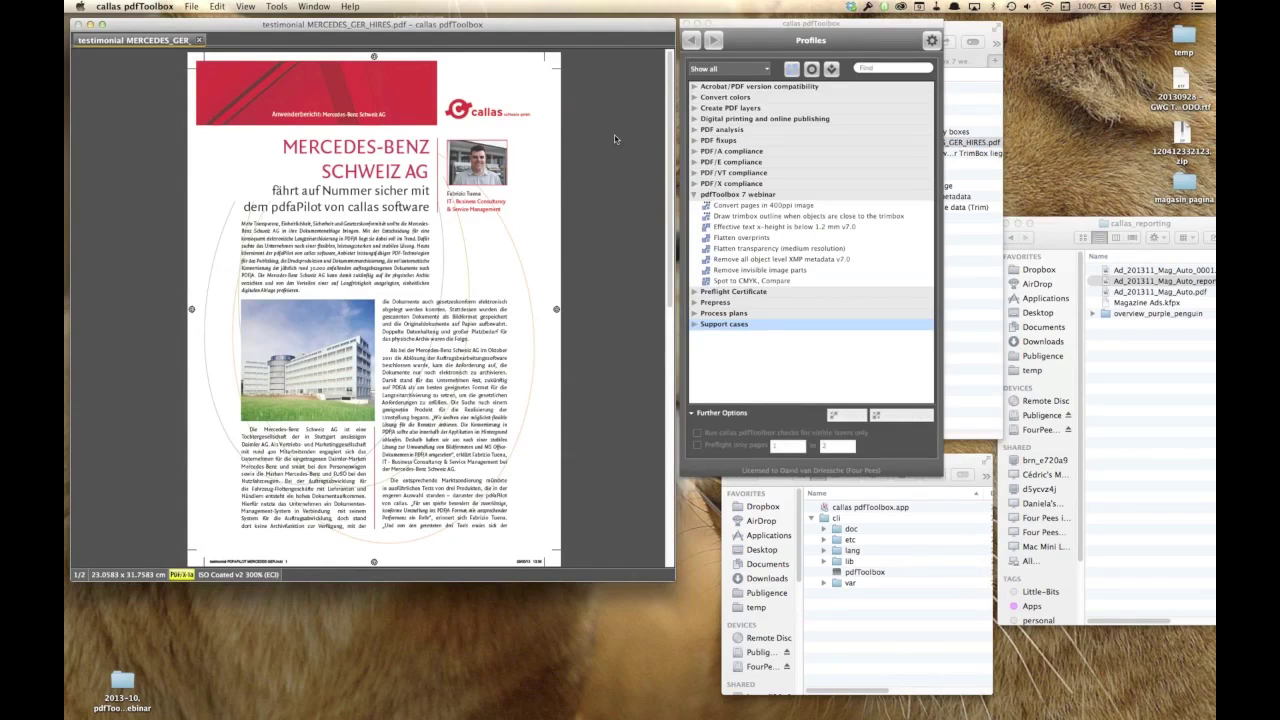
# - Look at the page geometry box visualisation options in the Highlighting preferences and close the preferences without changes
pyautogui.moveTo(742, 27); pyautogui.dragTo(741, 26)
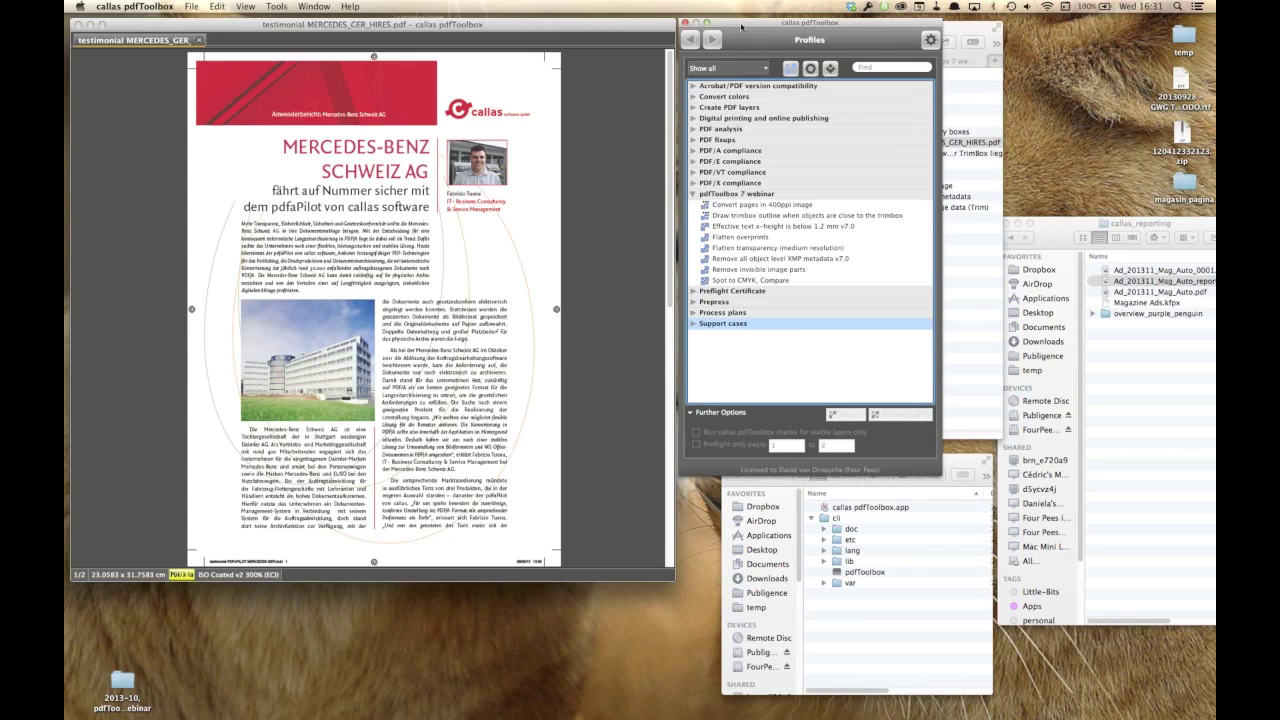
pyautogui.click(170, 6)
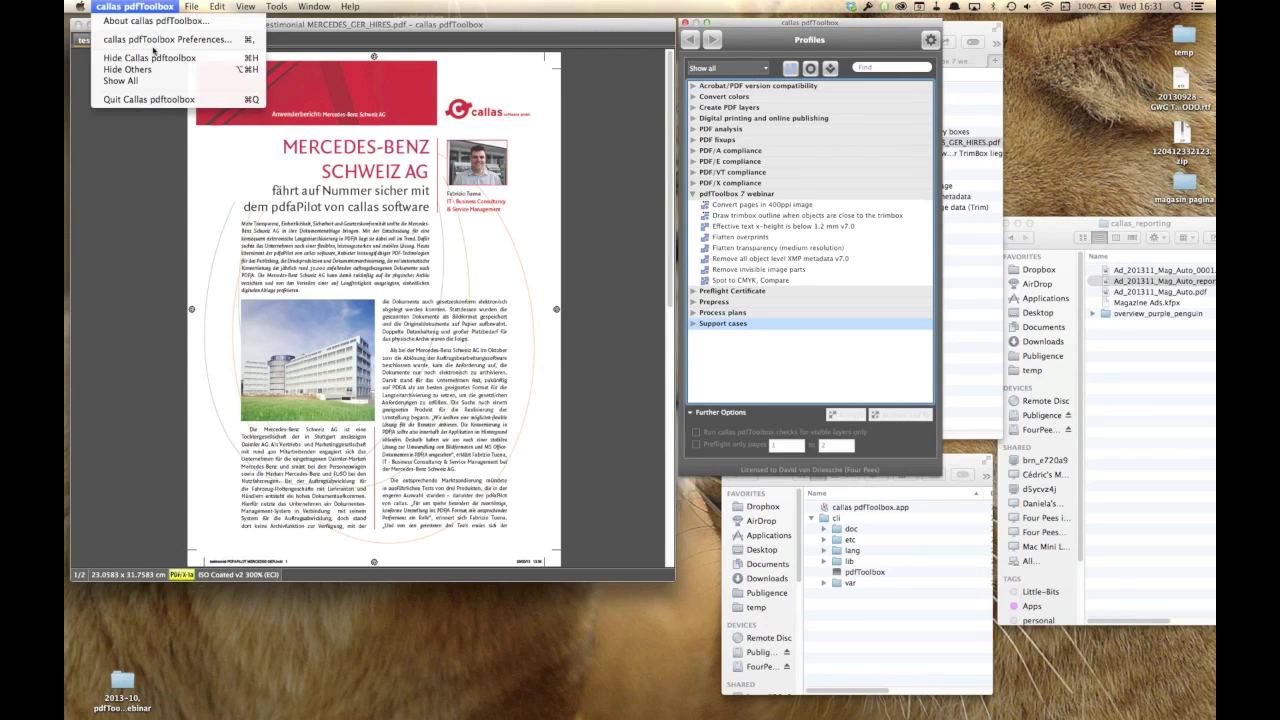
pyautogui.click(157, 40)
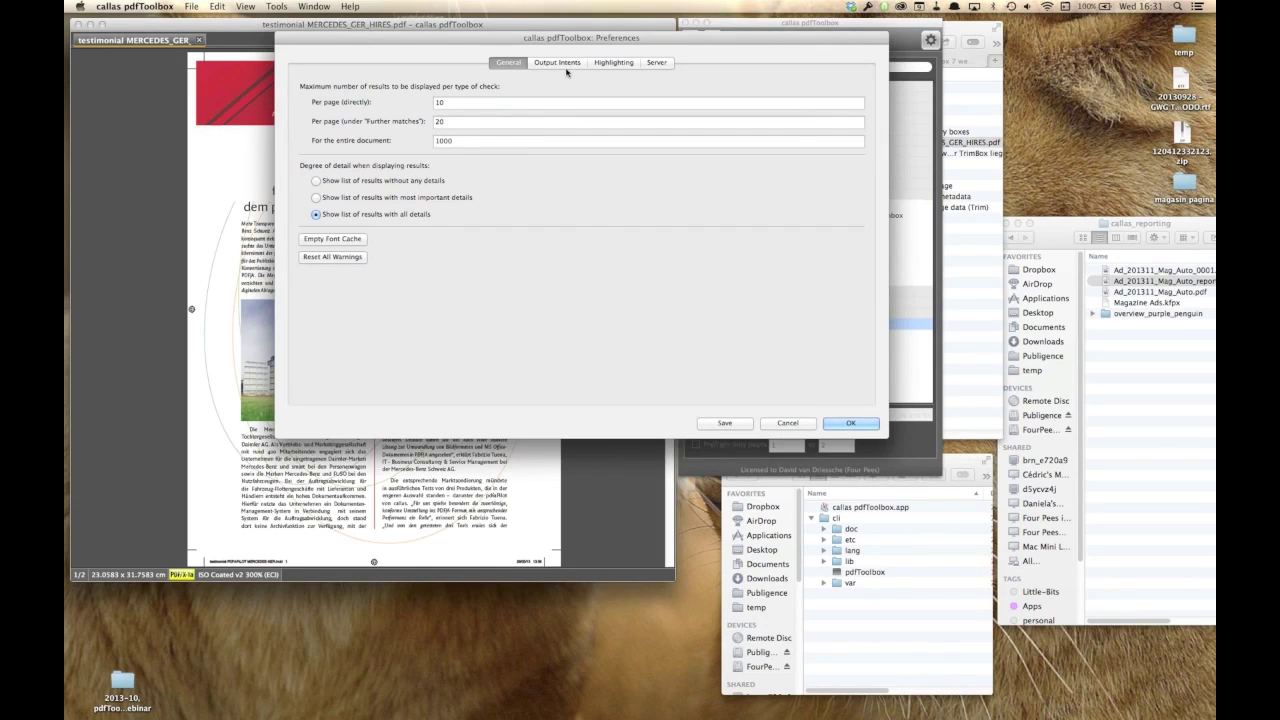
pyautogui.click(601, 64)
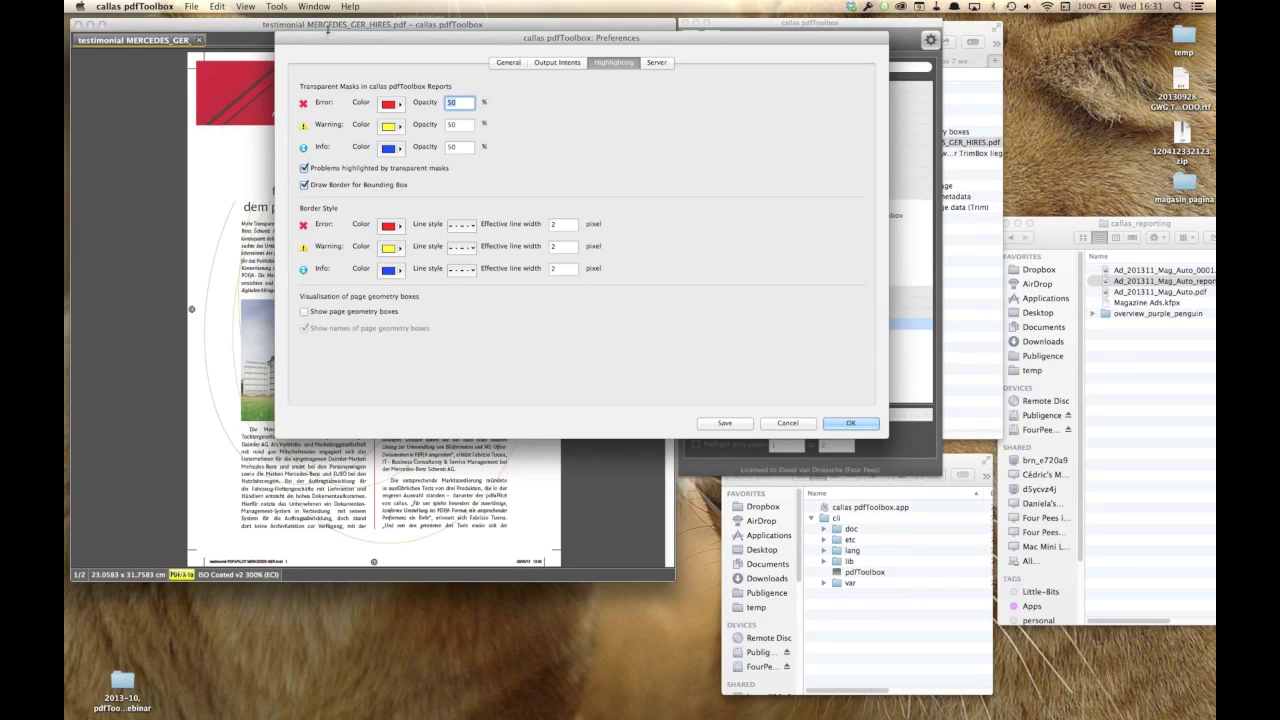
pyautogui.click(804, 424)
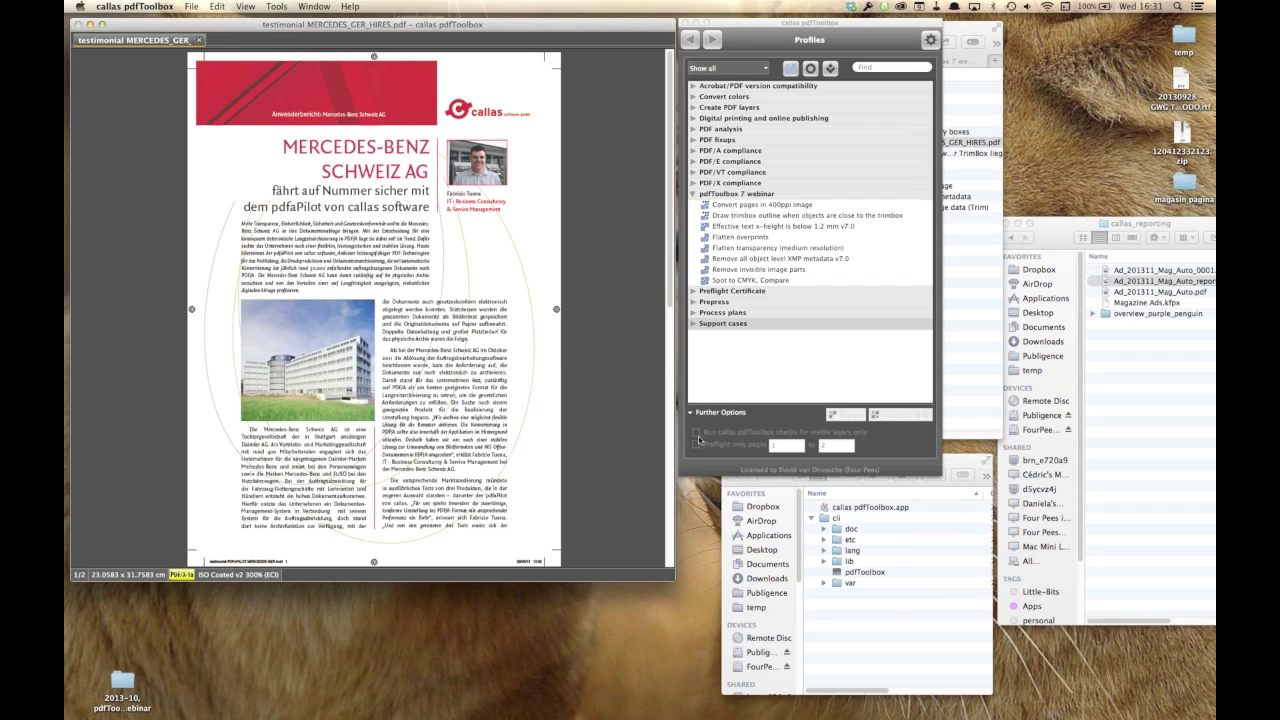
# - Analyze and fix the PDF with the "Draw trimbox outline when objects are close to the trimbox" profile, minimum distance 1.5, saving into Results
pyautogui.click(768, 218)
pyautogui.click(768, 218)
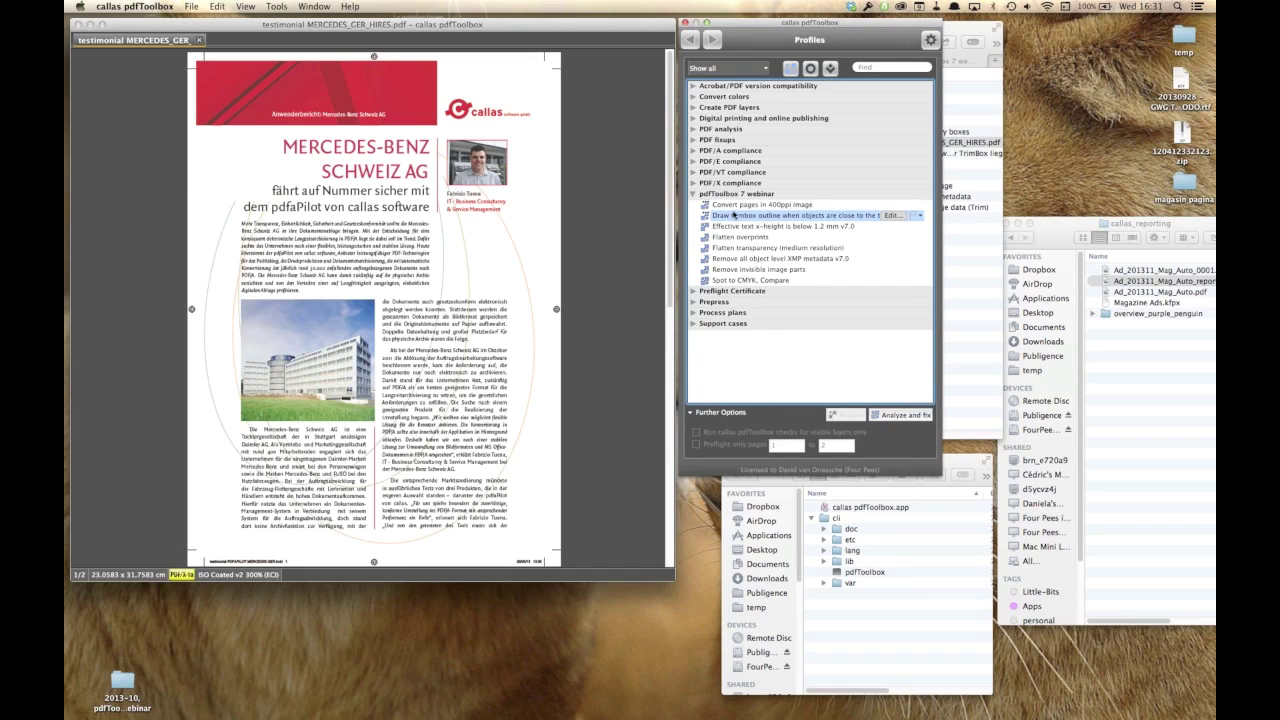
pyautogui.click(901, 416)
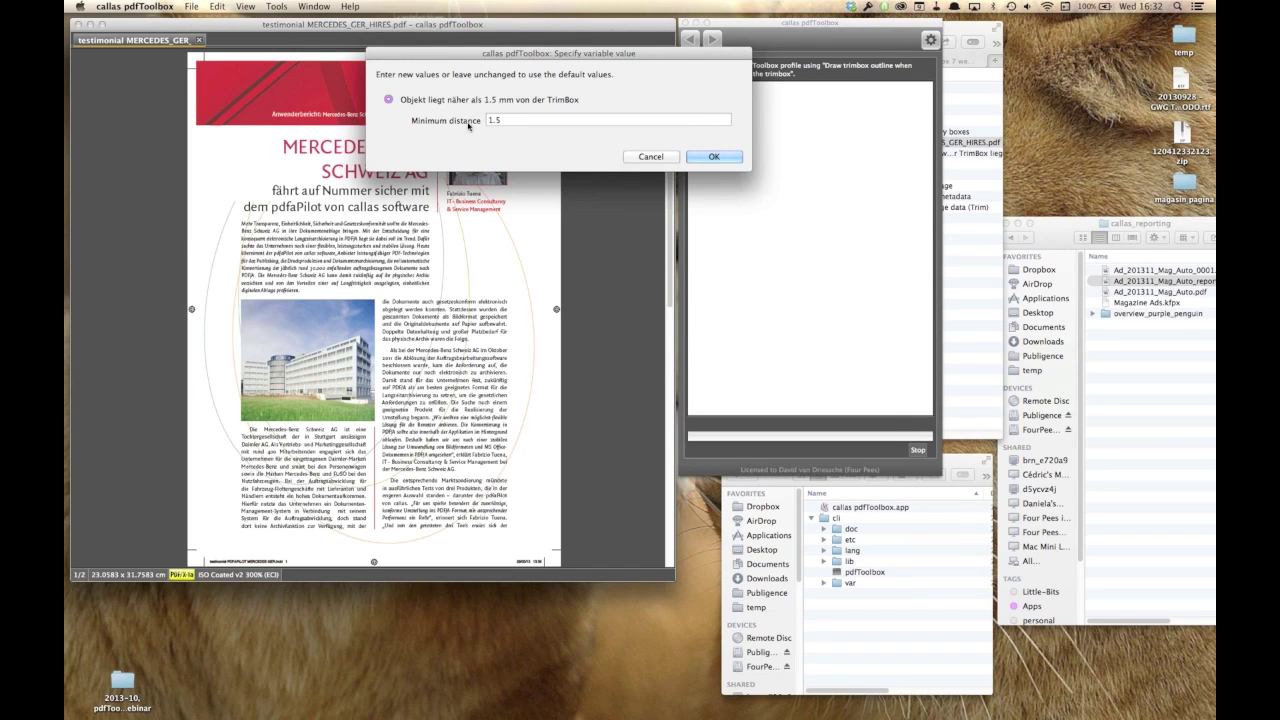
pyautogui.click(741, 165)
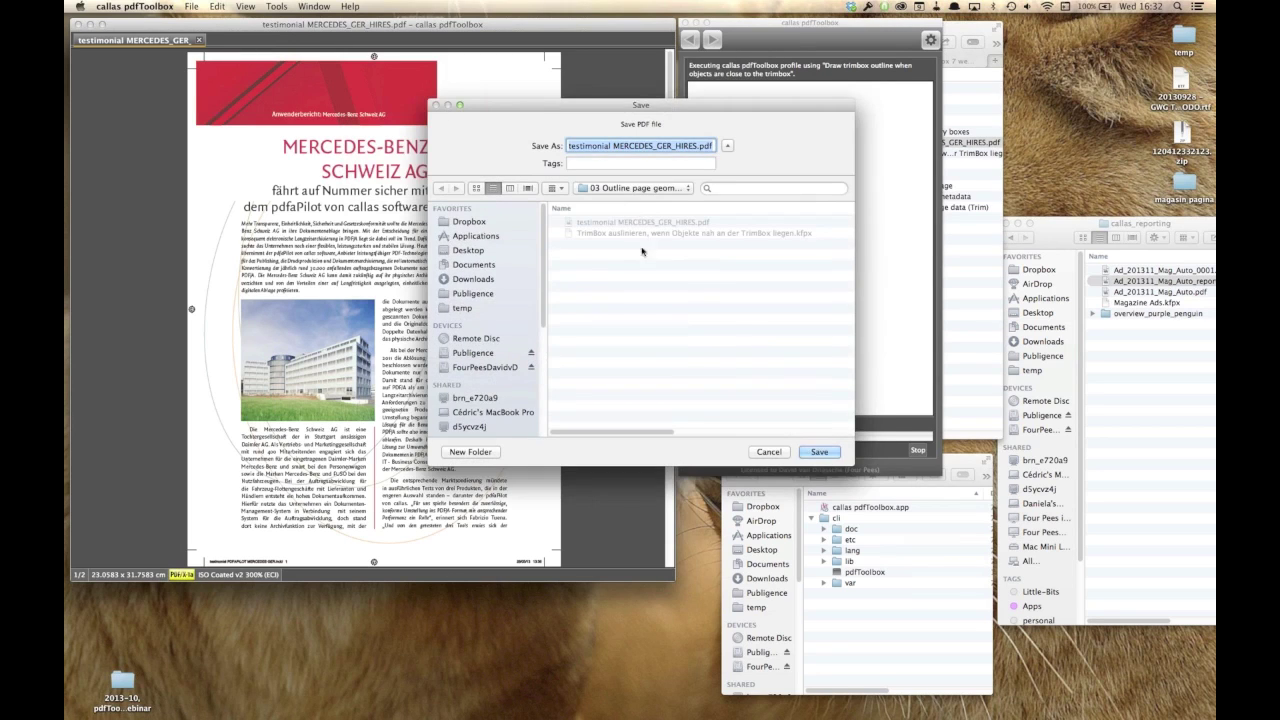
pyautogui.click(654, 189)
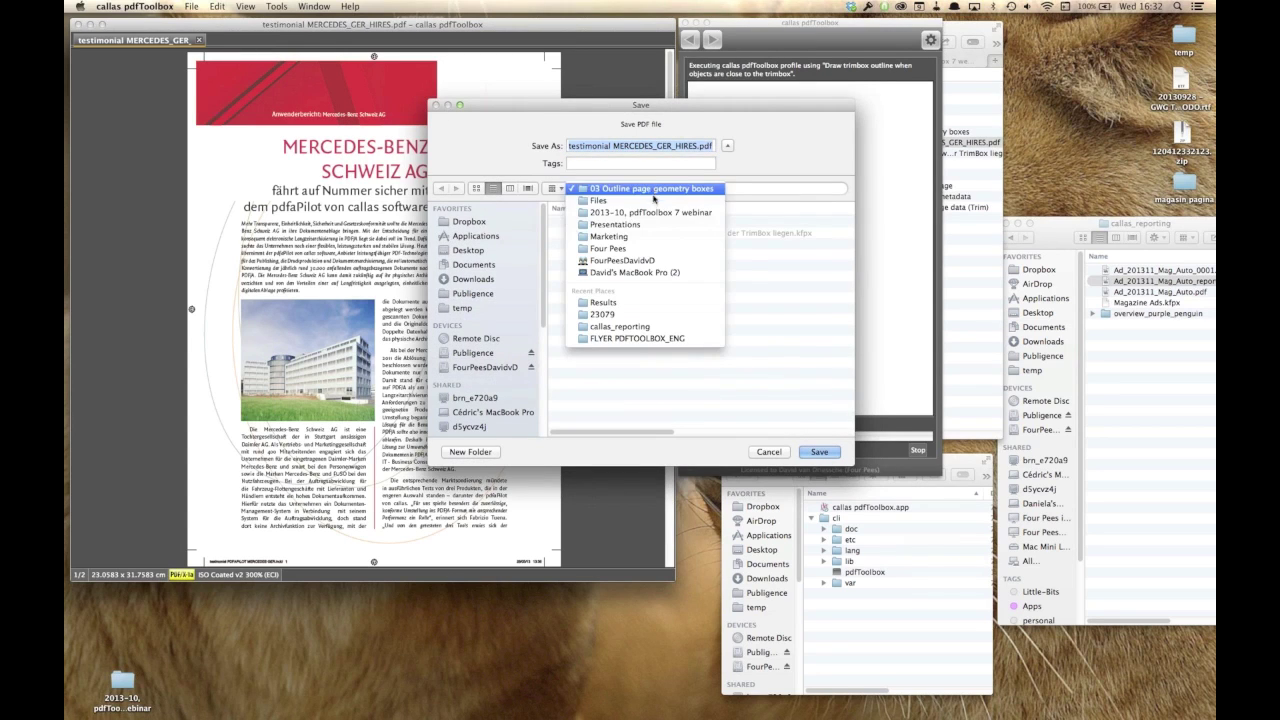
pyautogui.click(655, 213)
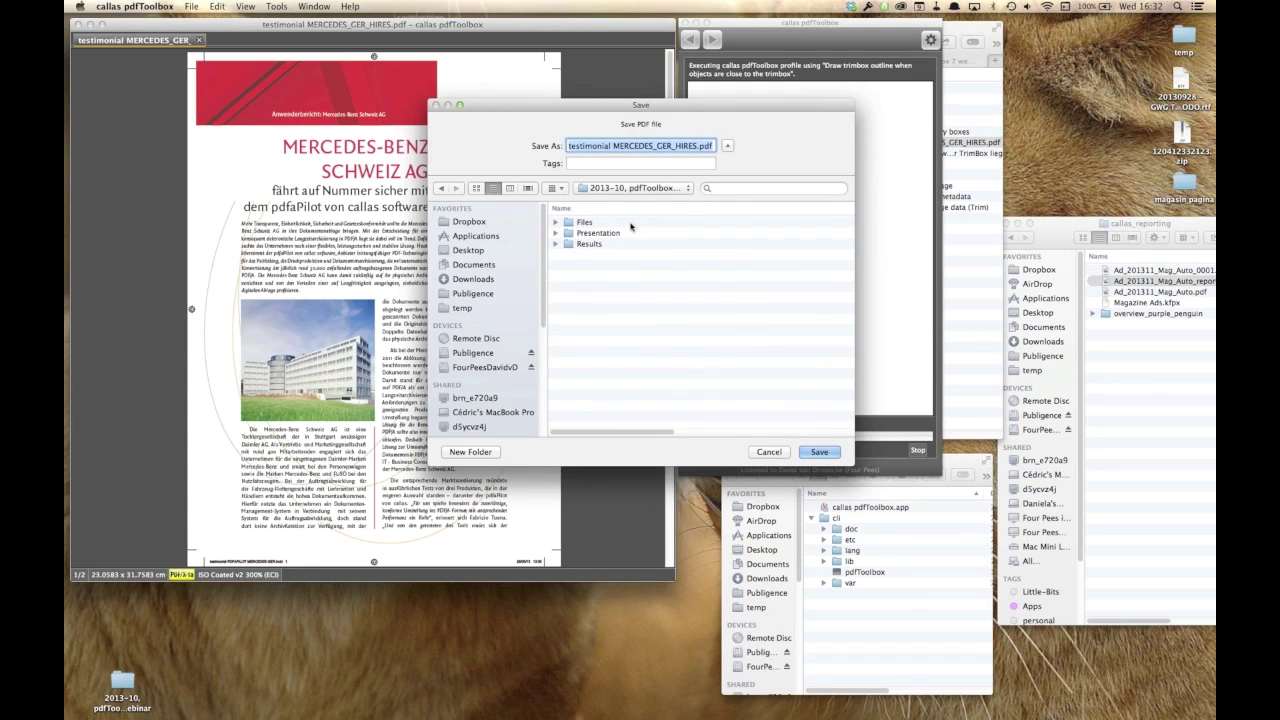
pyautogui.doubleClick(572, 245)
pyautogui.click(819, 452)
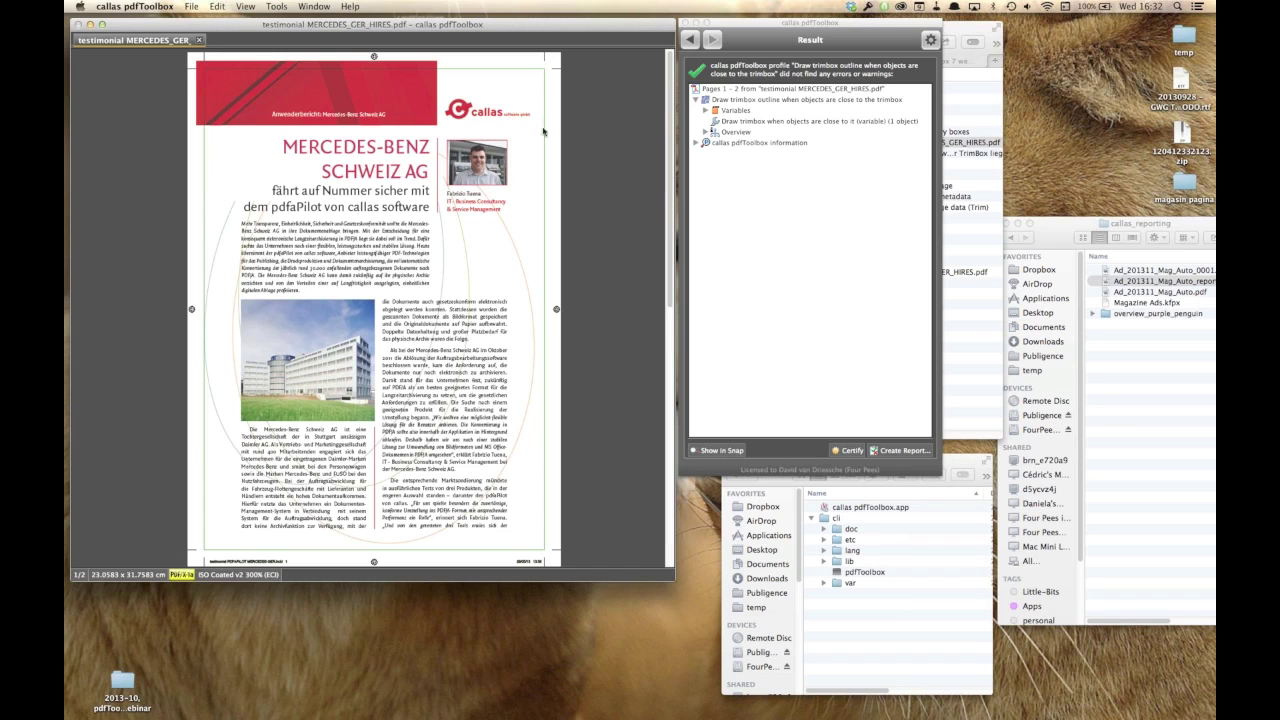
# - Open the trimbox outline profile's fixup for editing, then move and shorten its window to inspect the Outline page geometry boxes settings
pyautogui.click(690, 39)
pyautogui.click(895, 216)
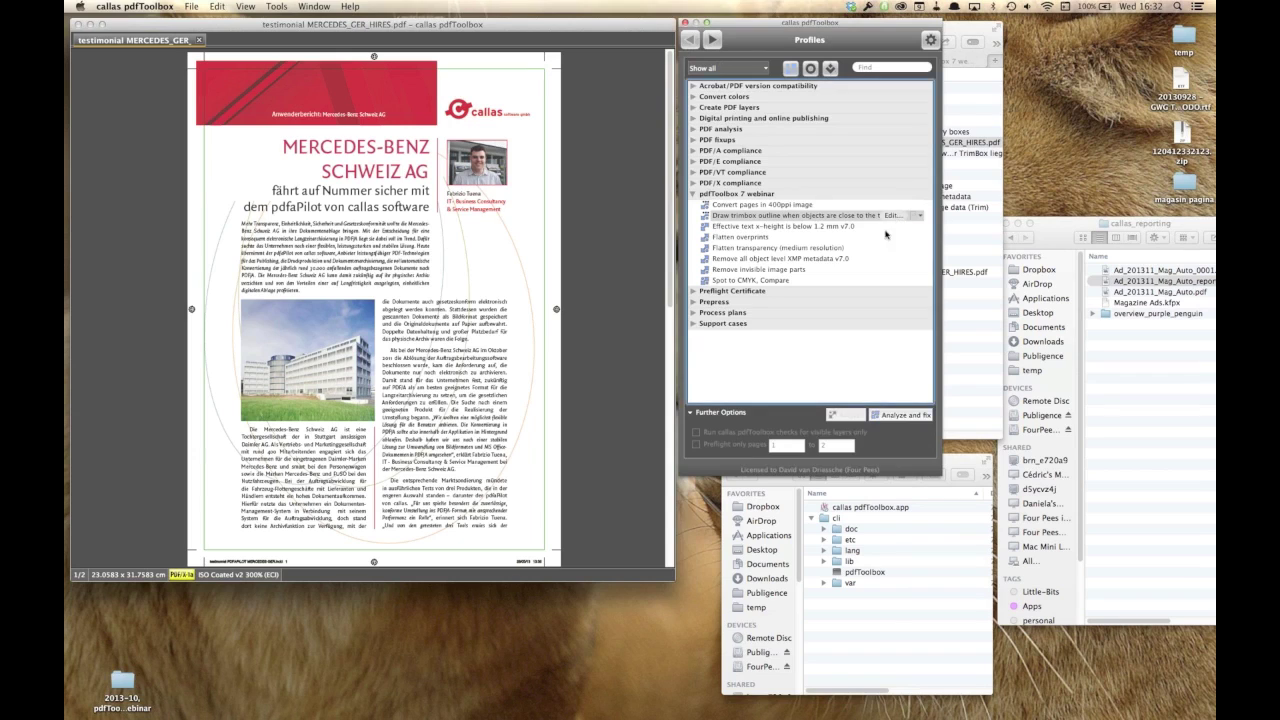
pyautogui.click(272, 343)
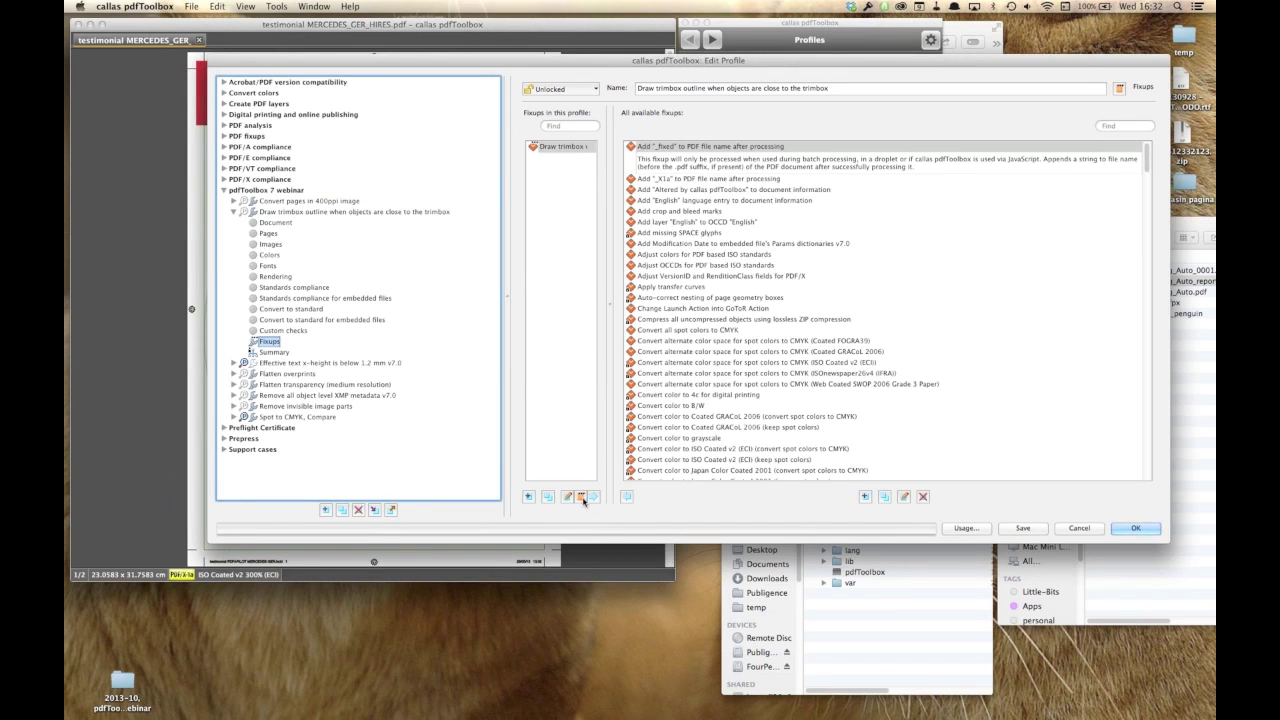
pyautogui.click(567, 497)
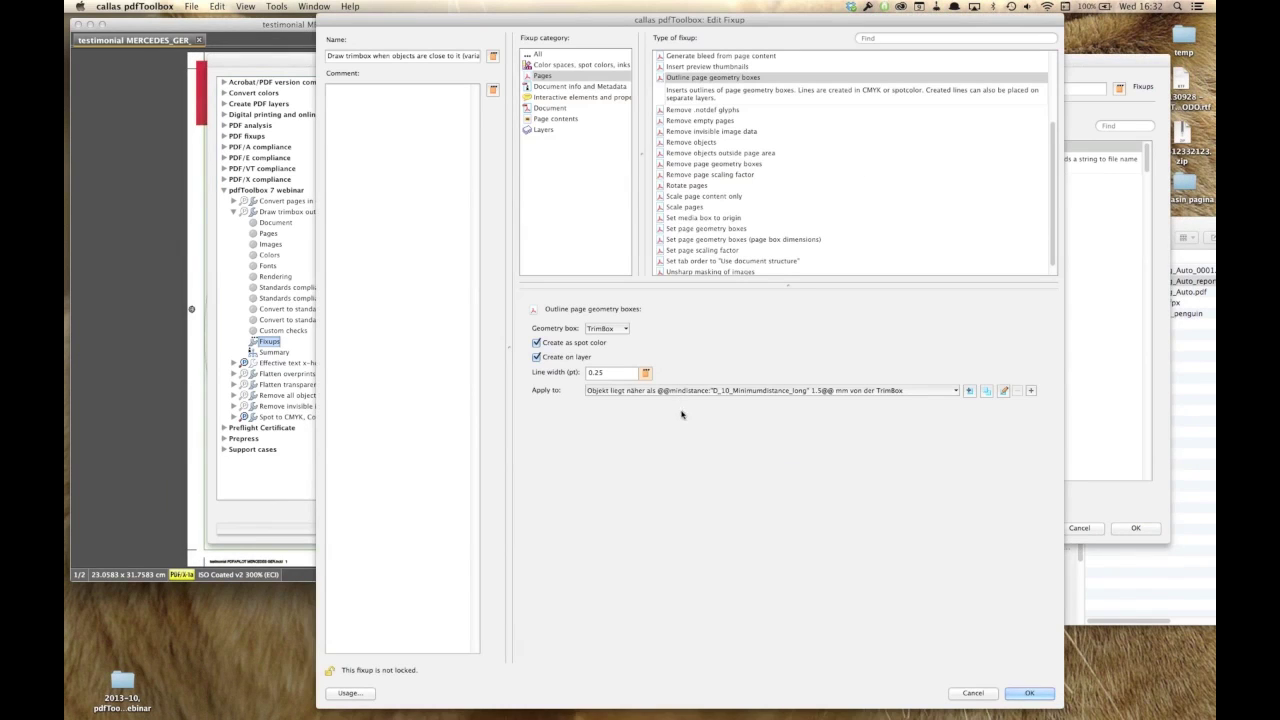
pyautogui.moveTo(778, 26); pyautogui.dragTo(600, 26)
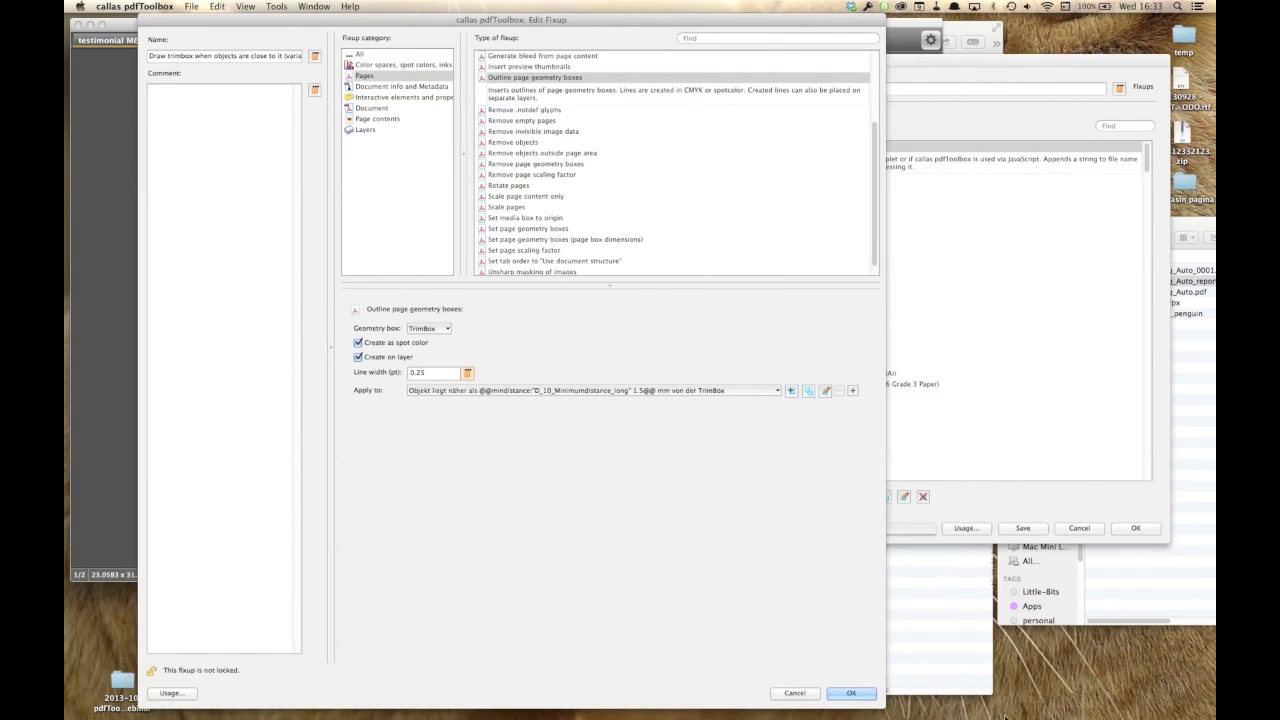
pyautogui.moveTo(885, 707); pyautogui.dragTo(880, 474)
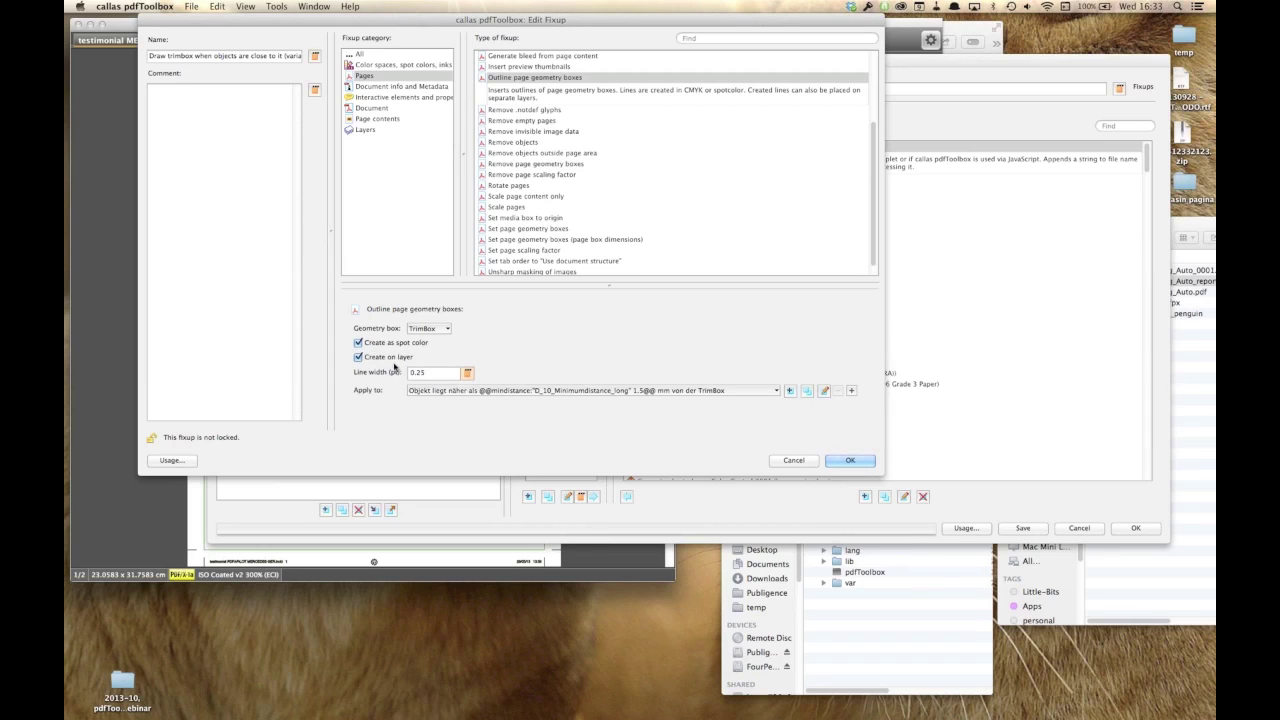
# - Confirm the fixup settings, cancel the profile editing and open the Layer Explorer for the testimonial PDF
pyautogui.click(828, 463)
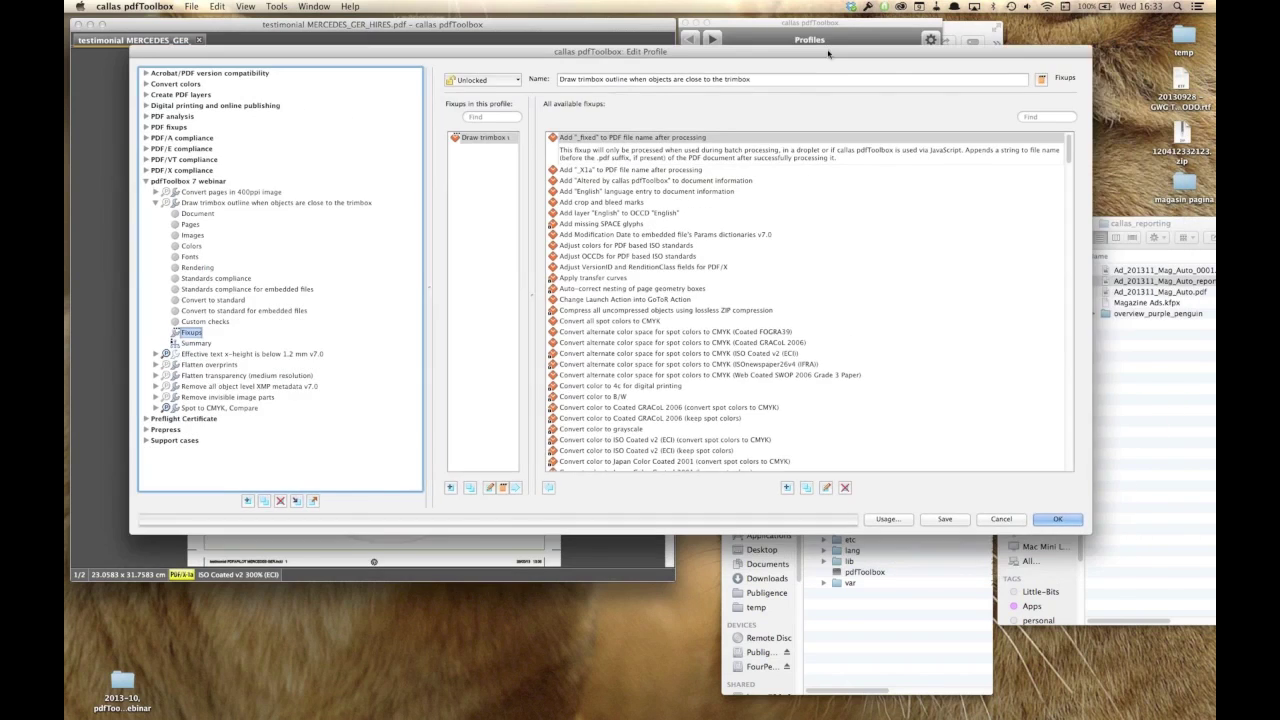
pyautogui.click(993, 521)
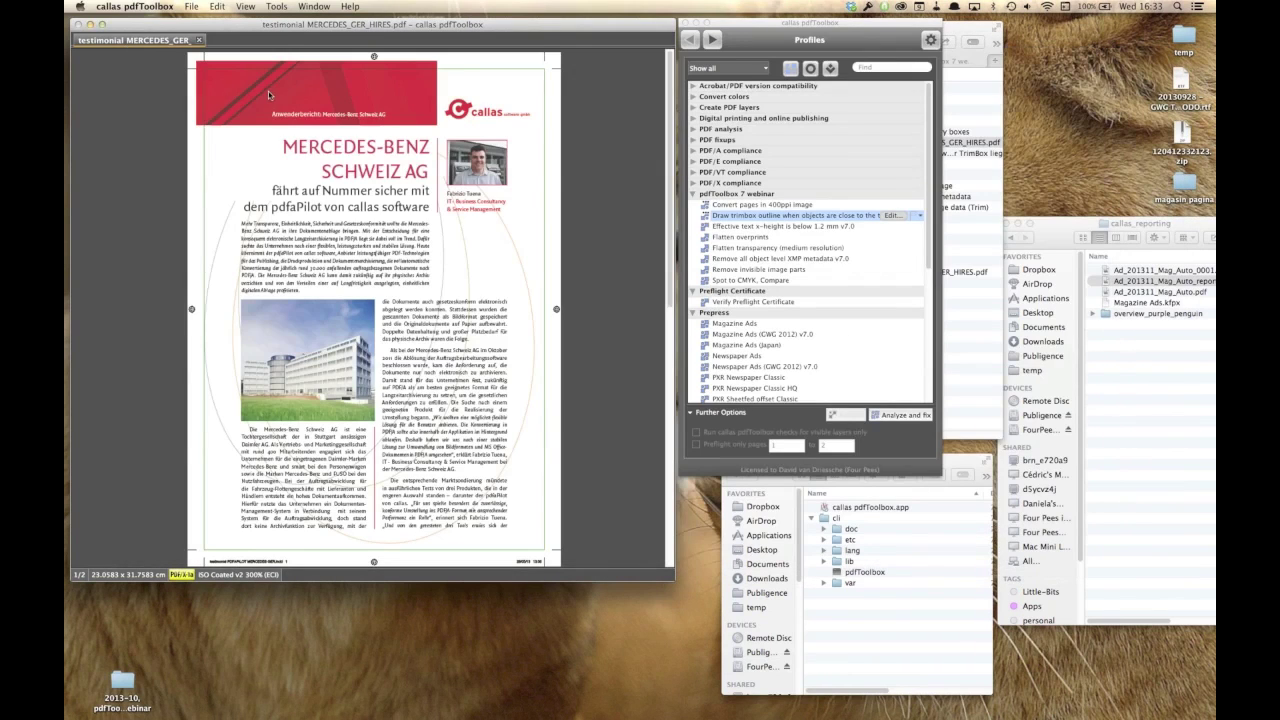
pyautogui.click(280, 6)
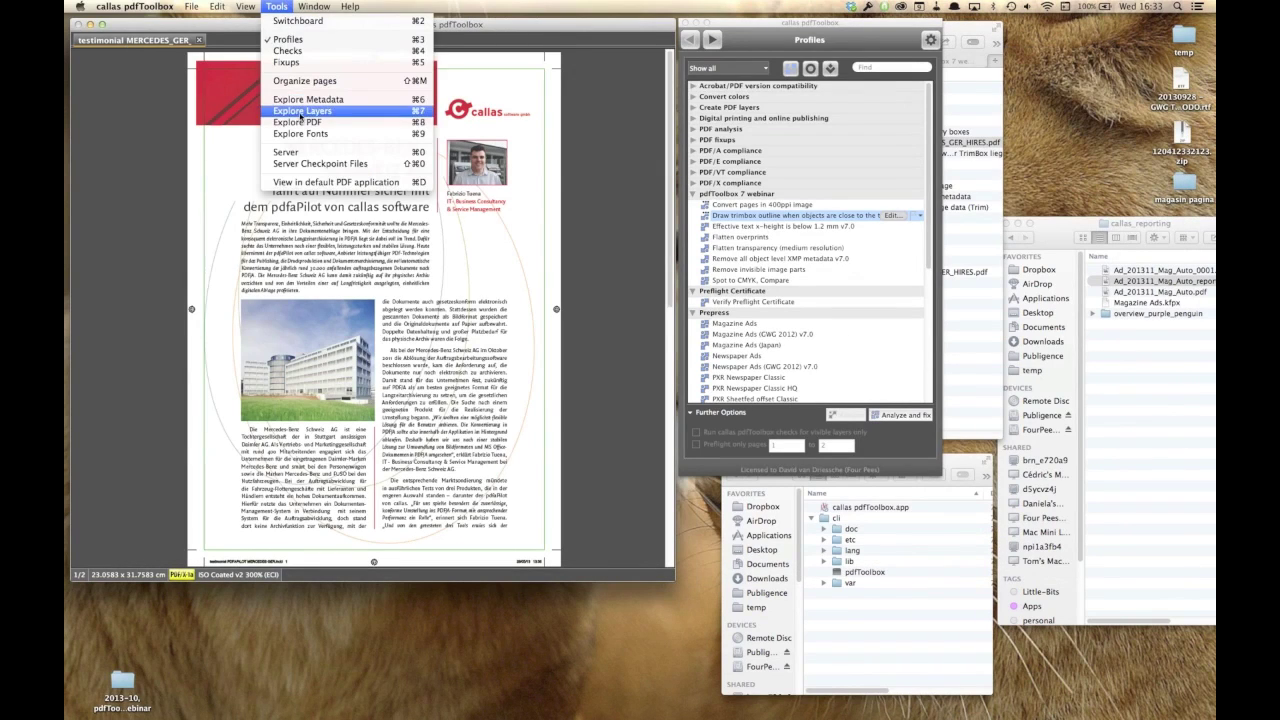
pyautogui.click(302, 110)
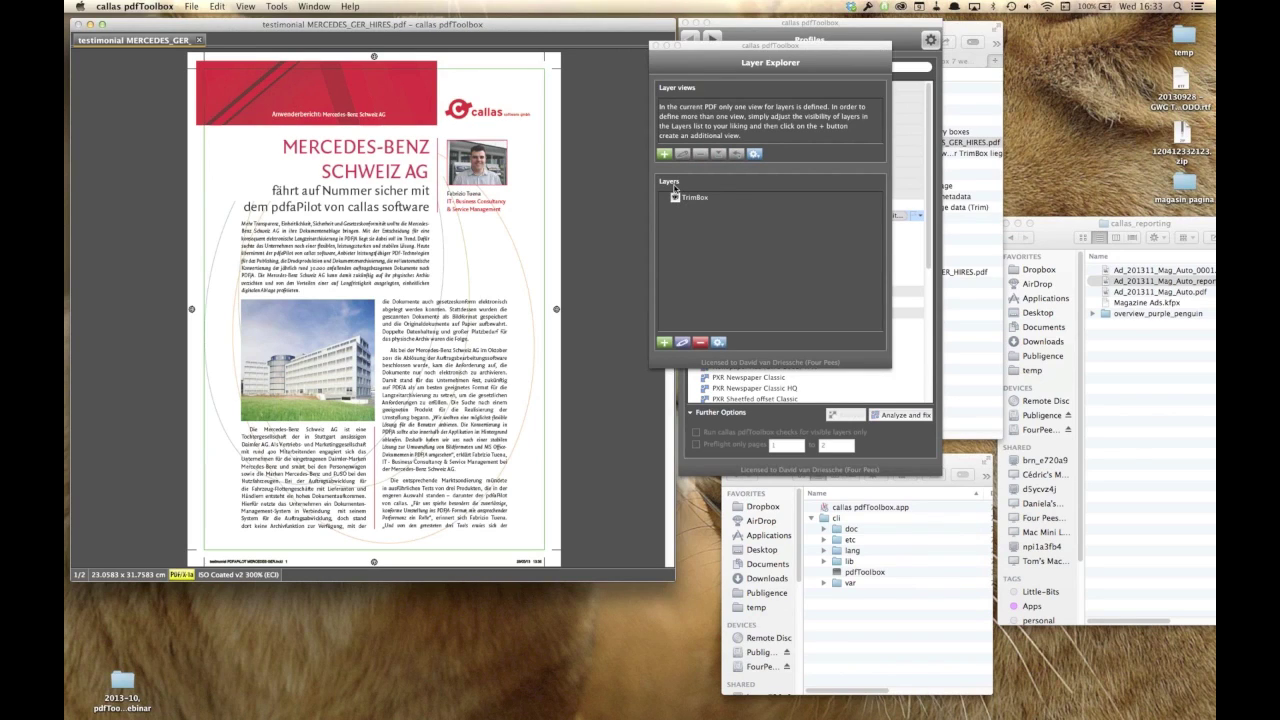
# - Toggle the TrimBox layer's visibility several times to compare the outline, leave it visible and close the Layer Explorer
pyautogui.click(676, 198)
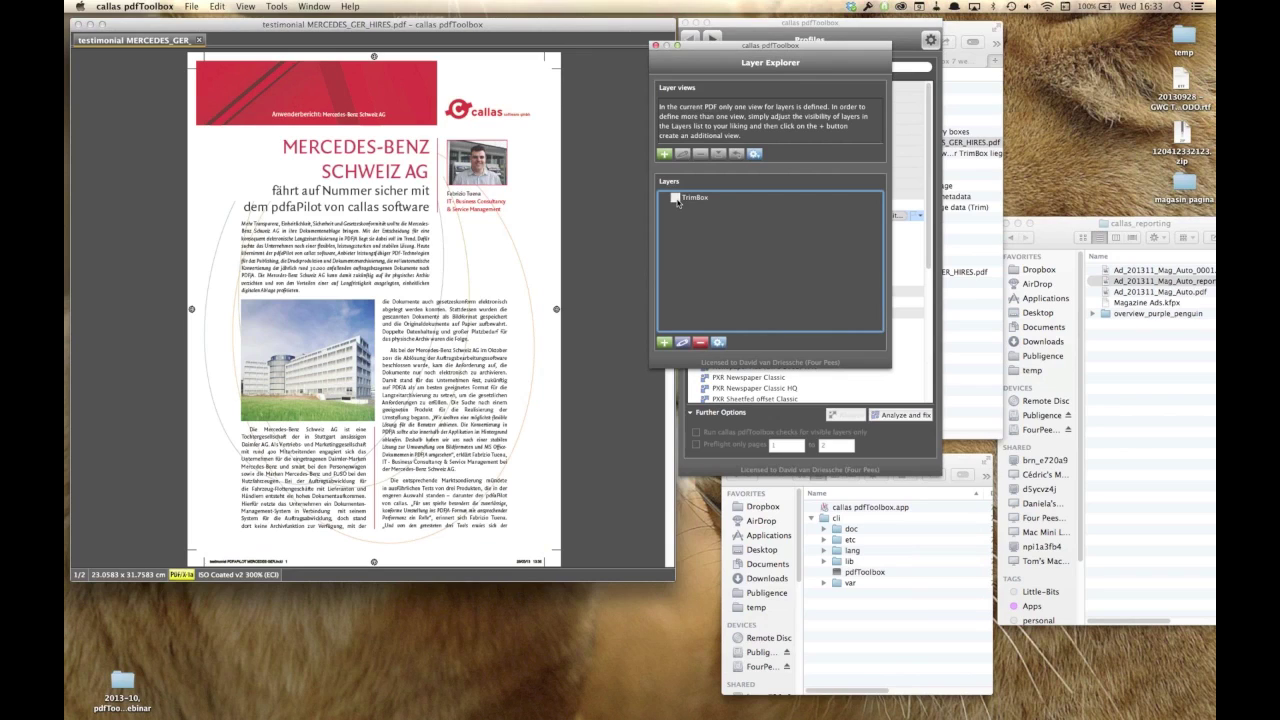
pyautogui.click(676, 198)
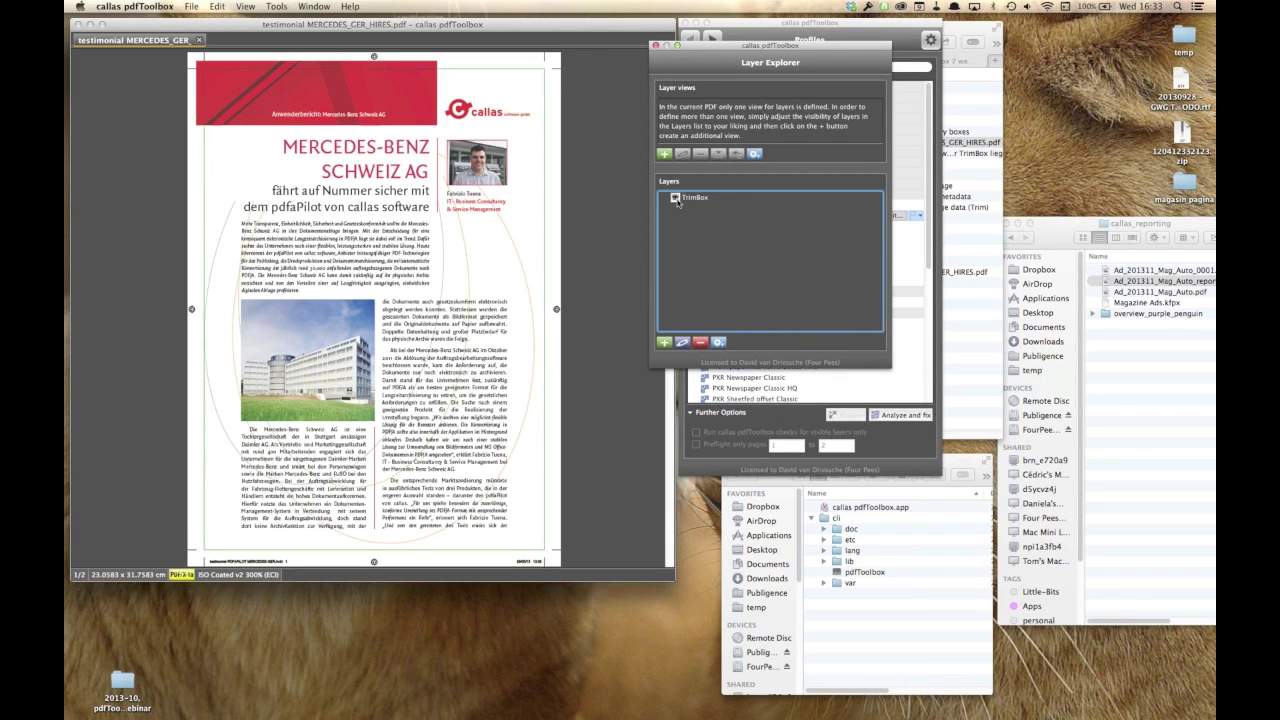
pyautogui.click(676, 198)
pyautogui.click(676, 198)
pyautogui.click(675, 198)
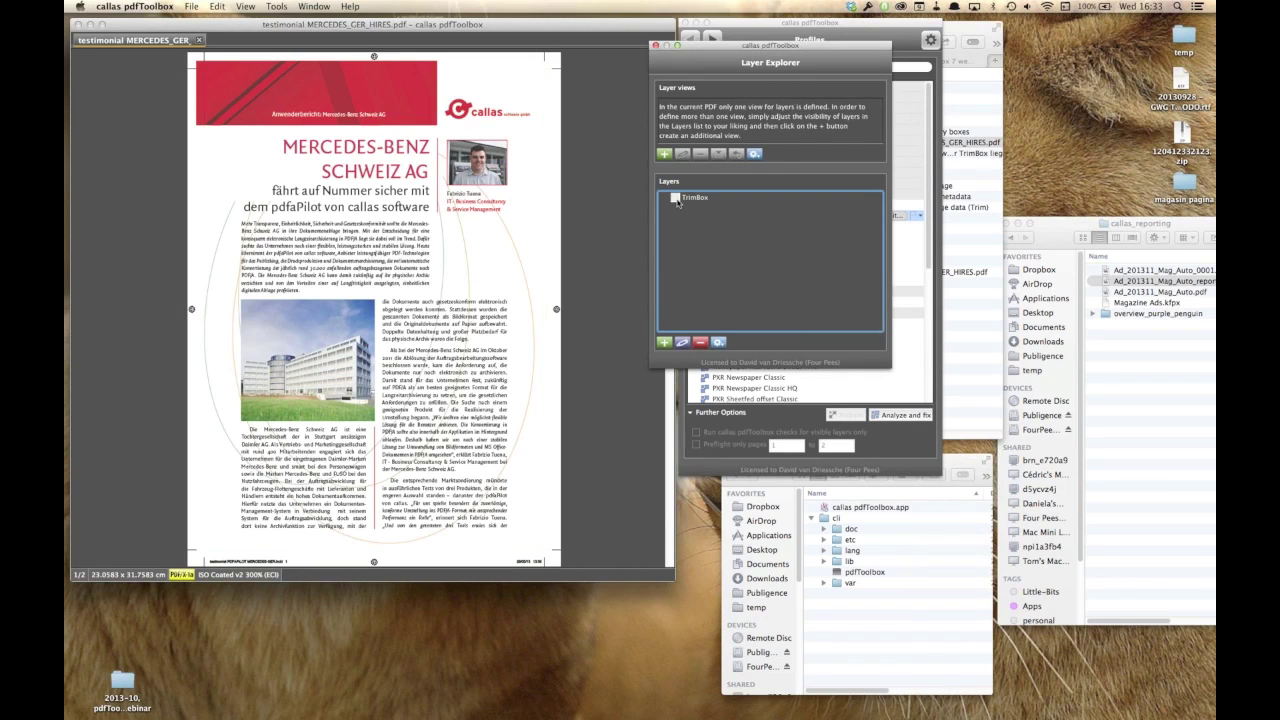
pyautogui.click(675, 198)
pyautogui.click(617, 138)
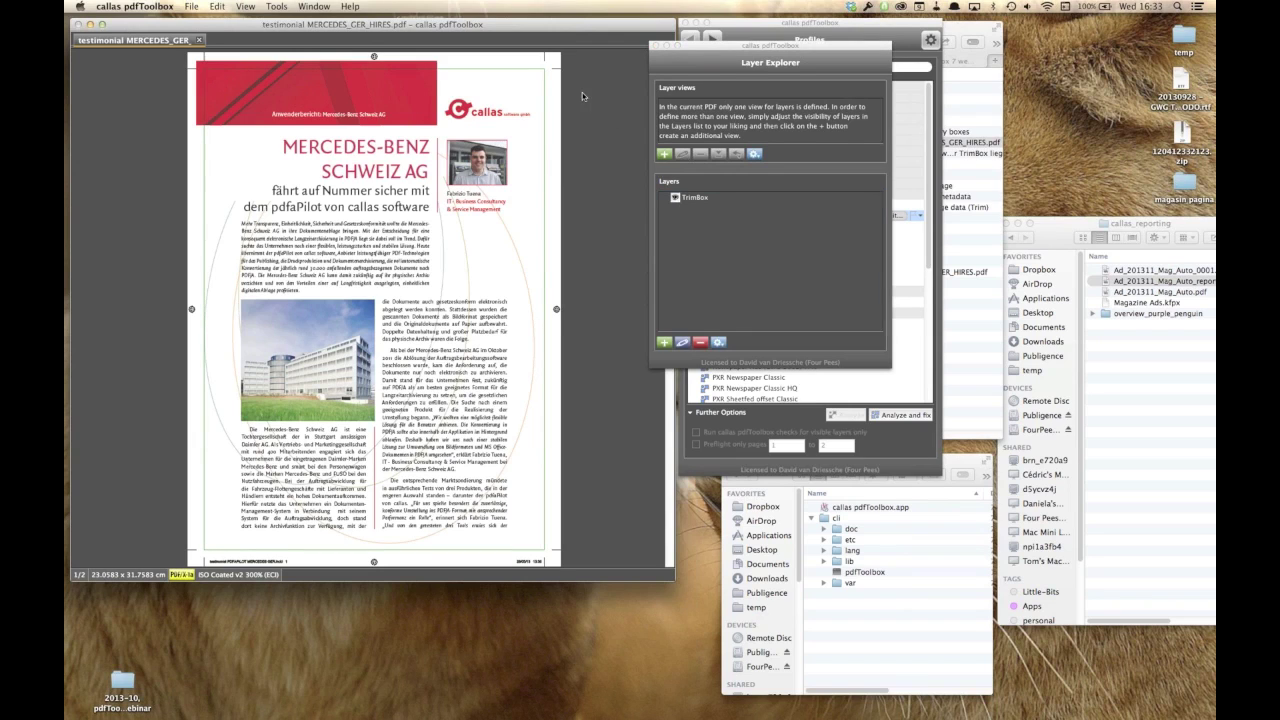
pyautogui.click(655, 46)
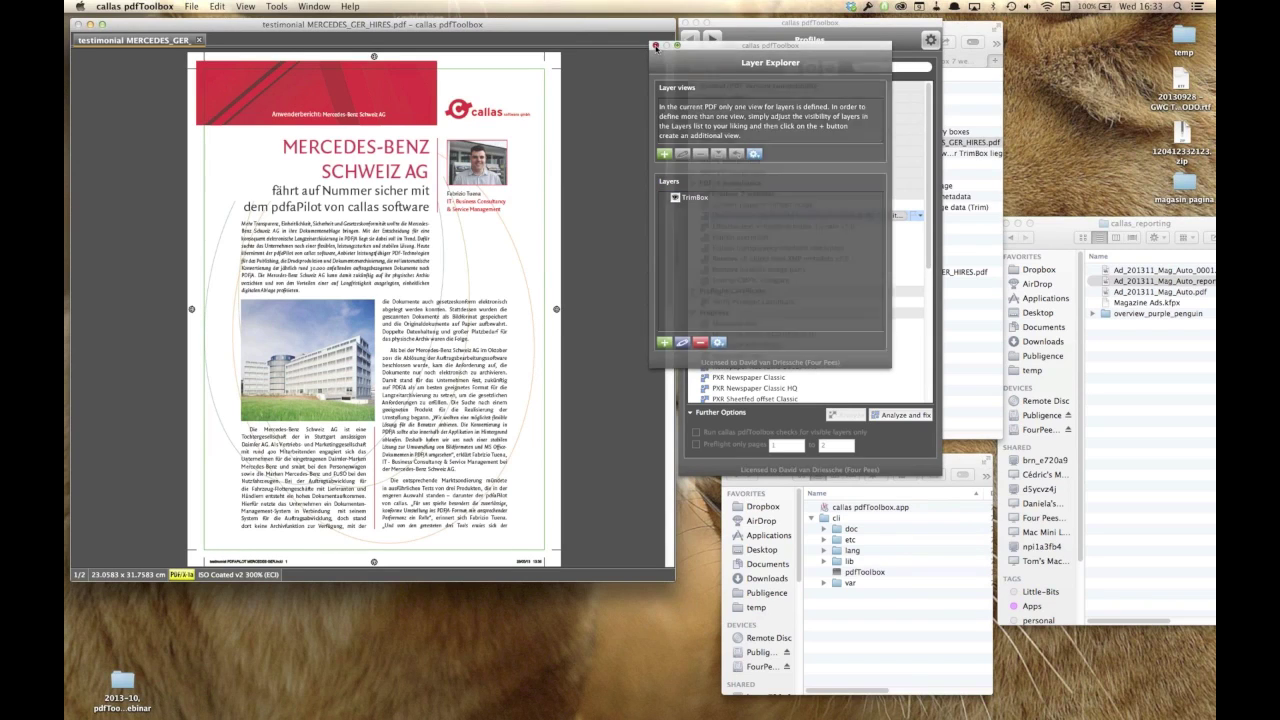
# - Compare page 1 and page 2 of the testimonial PDF for the trimbox outline and return to page 1
pyautogui.scroll(-3, 604, 174)
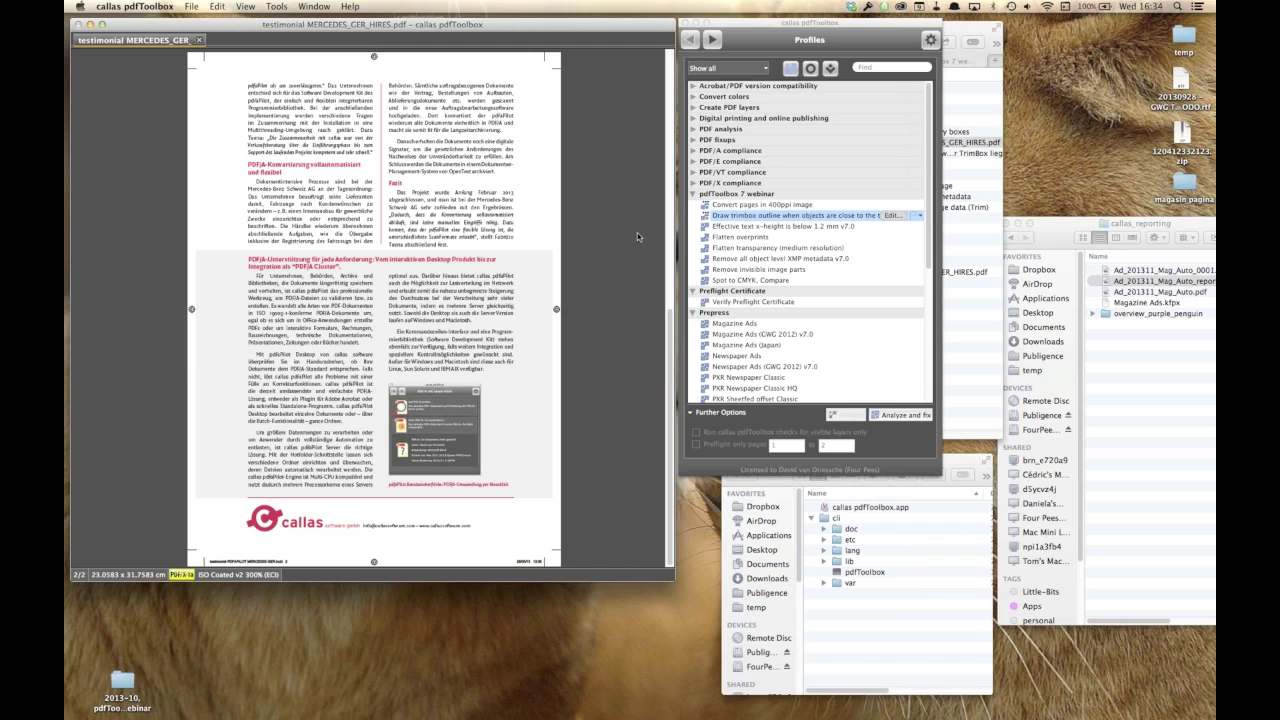
pyautogui.scroll(5, 637, 236)
pyautogui.scroll(-5, 637, 236)
pyautogui.scroll(5, 637, 236)
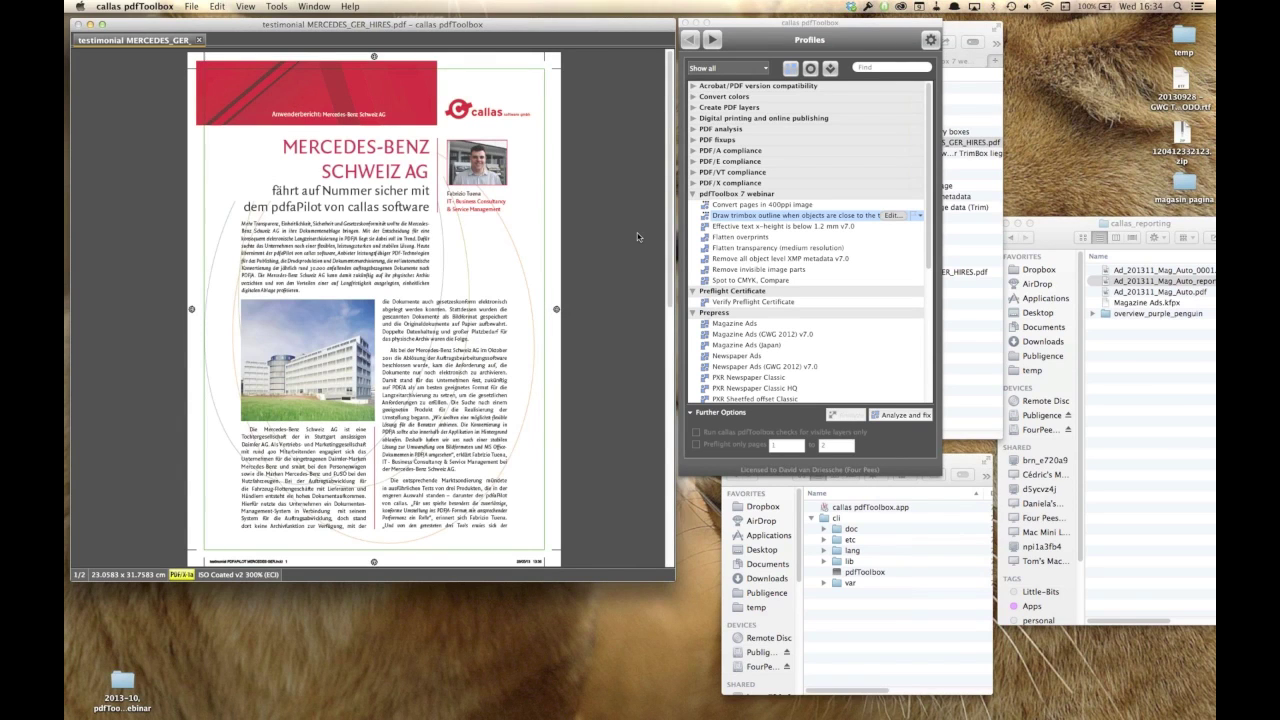
# - Close the testimonial PDF and select Comparing_FlatteneResults.png in the 04 Flatten transparency folder in Finder, with folder 03 collapsed
pyautogui.moveTo(850, 27); pyautogui.dragTo(838, 269)
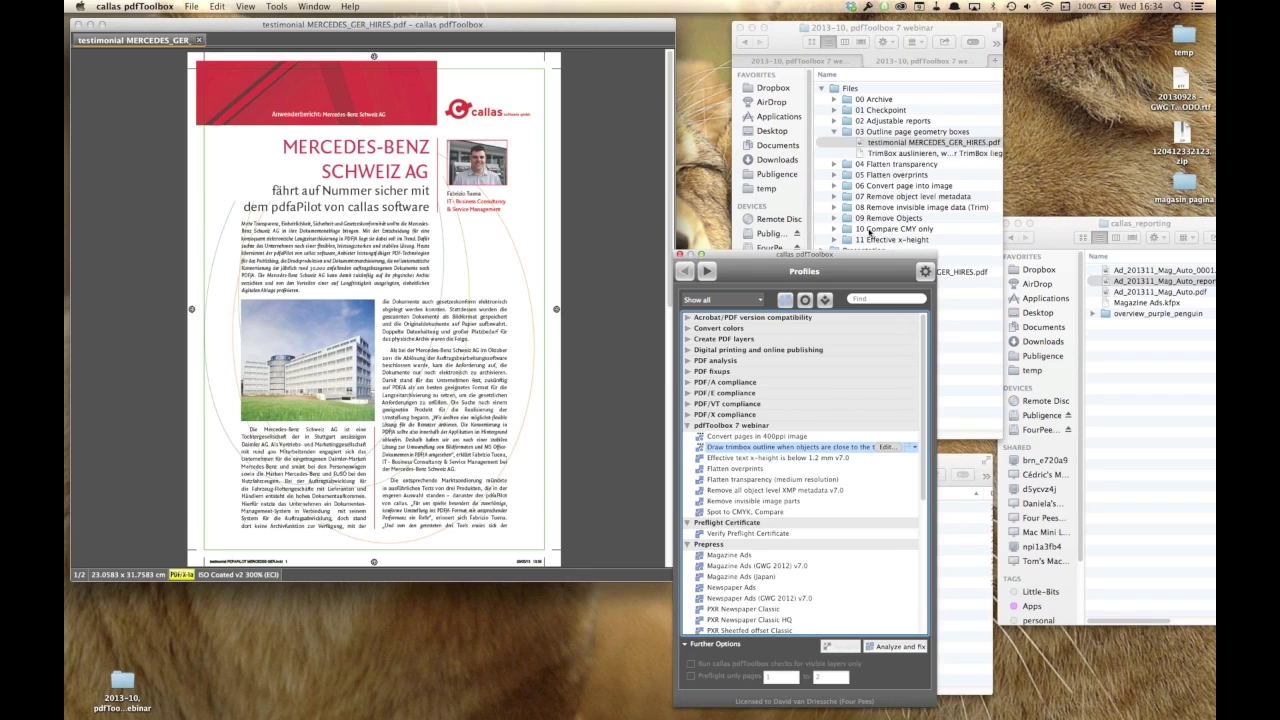
pyautogui.click(199, 40)
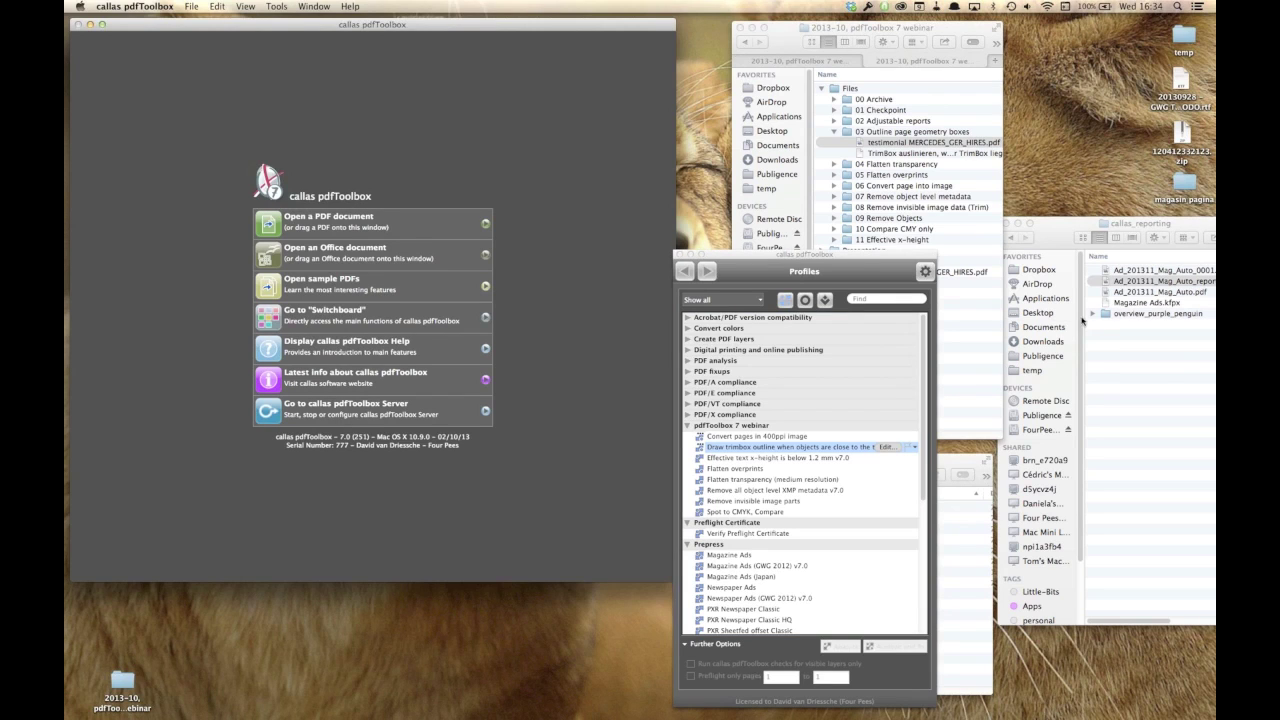
pyautogui.click(880, 142)
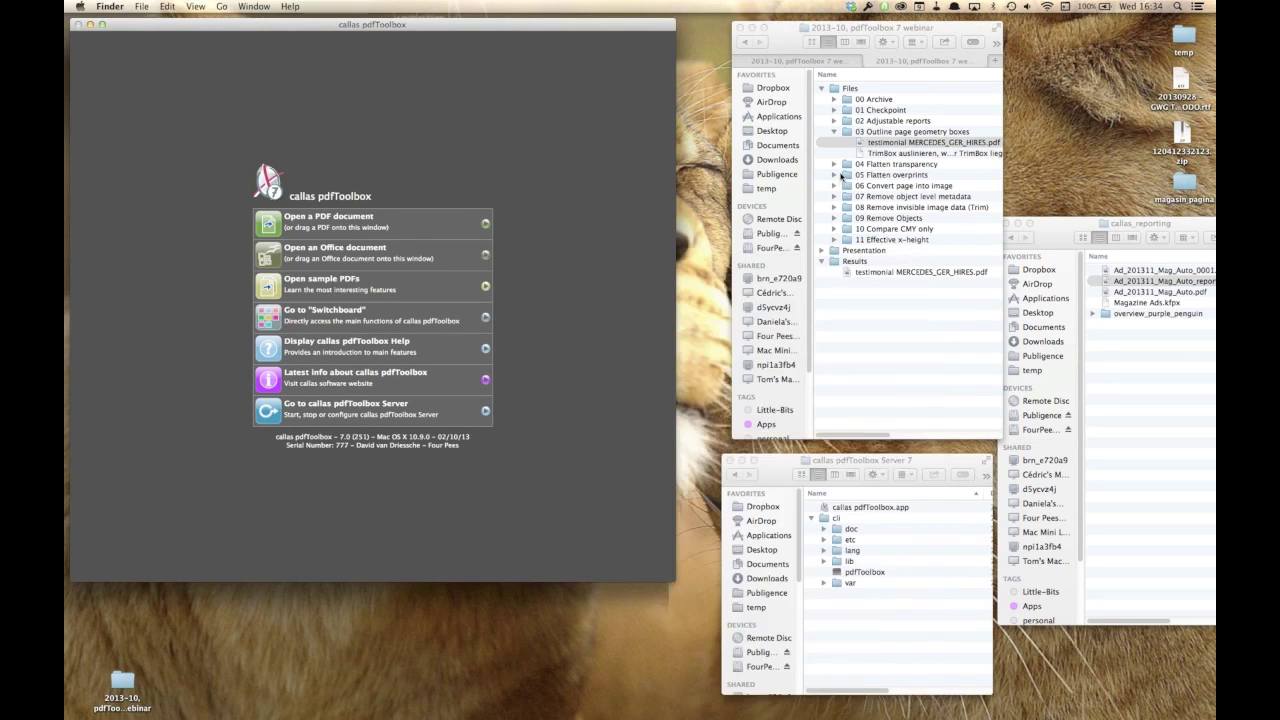
pyautogui.click(870, 165)
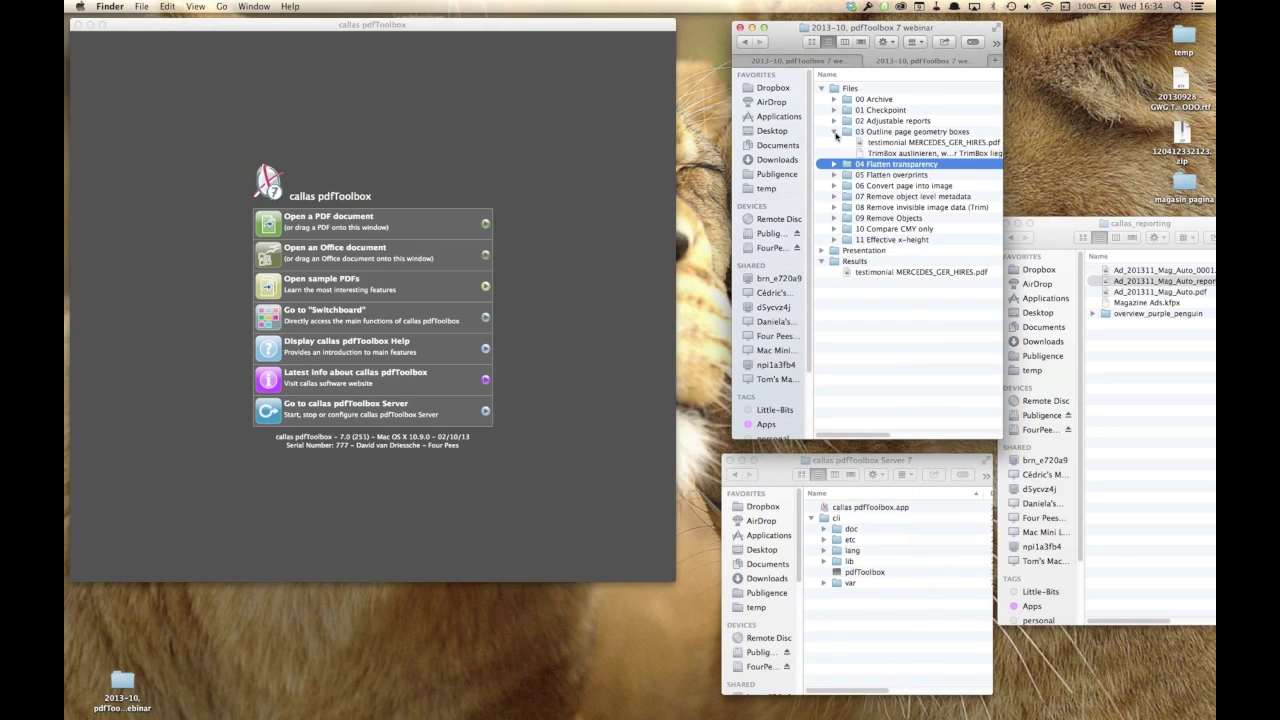
pyautogui.click(834, 131)
pyautogui.click(835, 143)
pyautogui.click(905, 153)
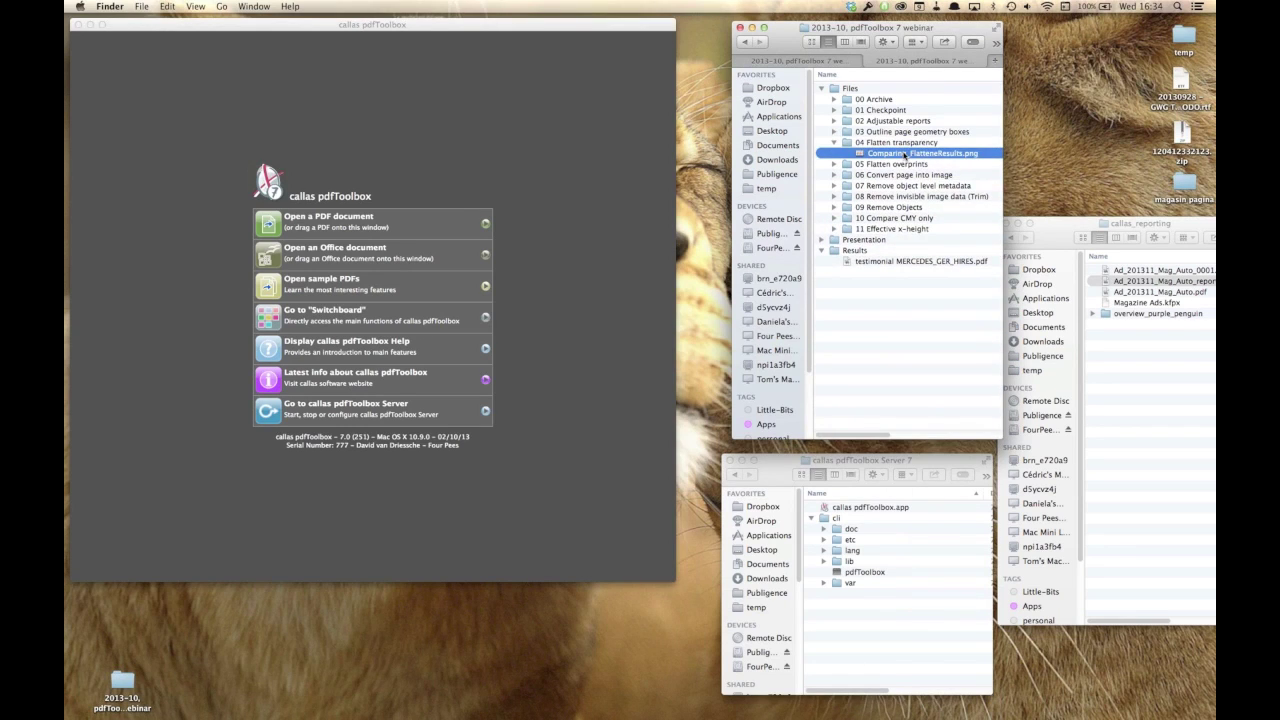
# - Switch to Keynote and show the Transparency Flattening title slide and the slide comparing pdfToolbox 6 and 7 at 800% zoom
pyautogui.press('super+Tab')
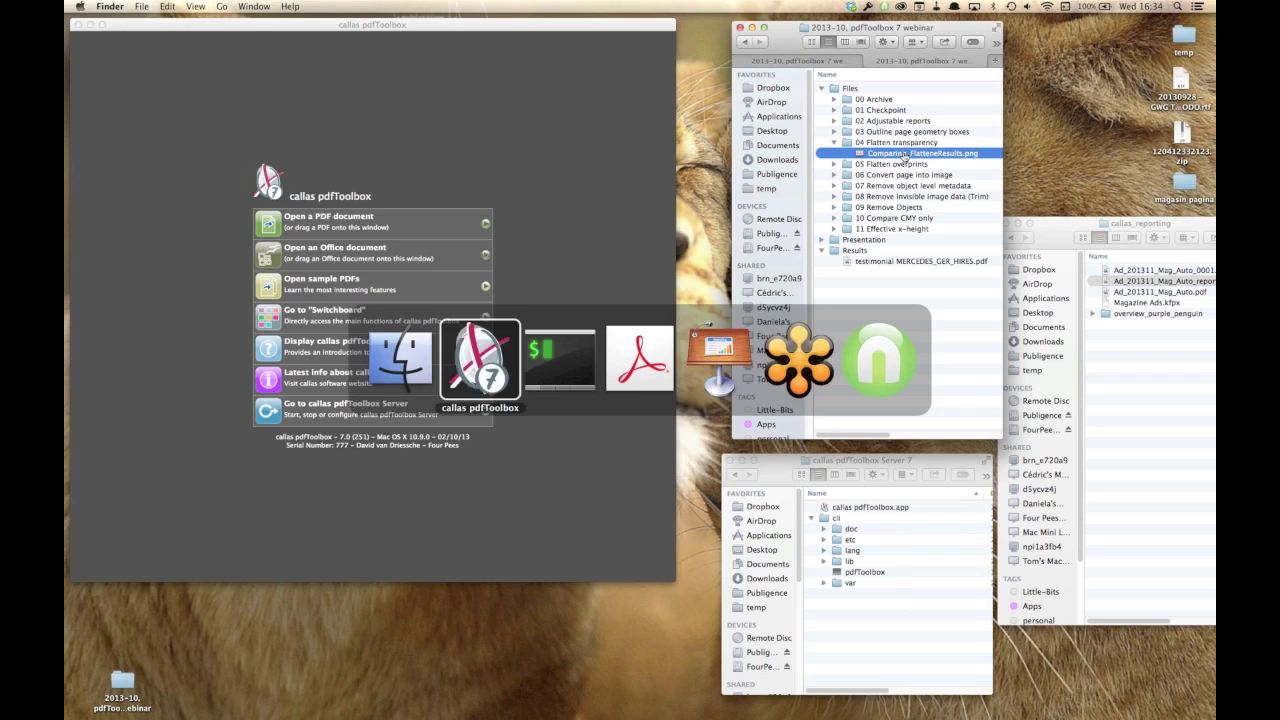
pyautogui.press('super+Tab')
pyautogui.press('super+Tab')
pyautogui.press('super+Tab')
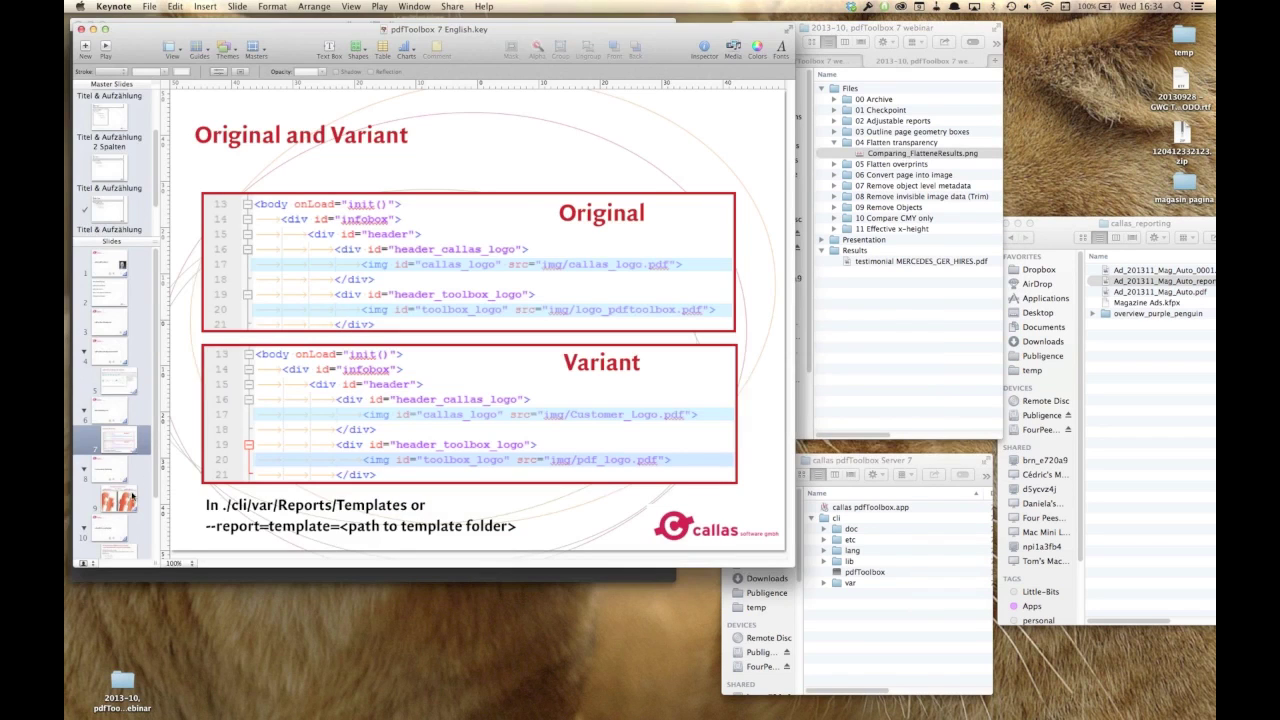
pyautogui.click(120, 468)
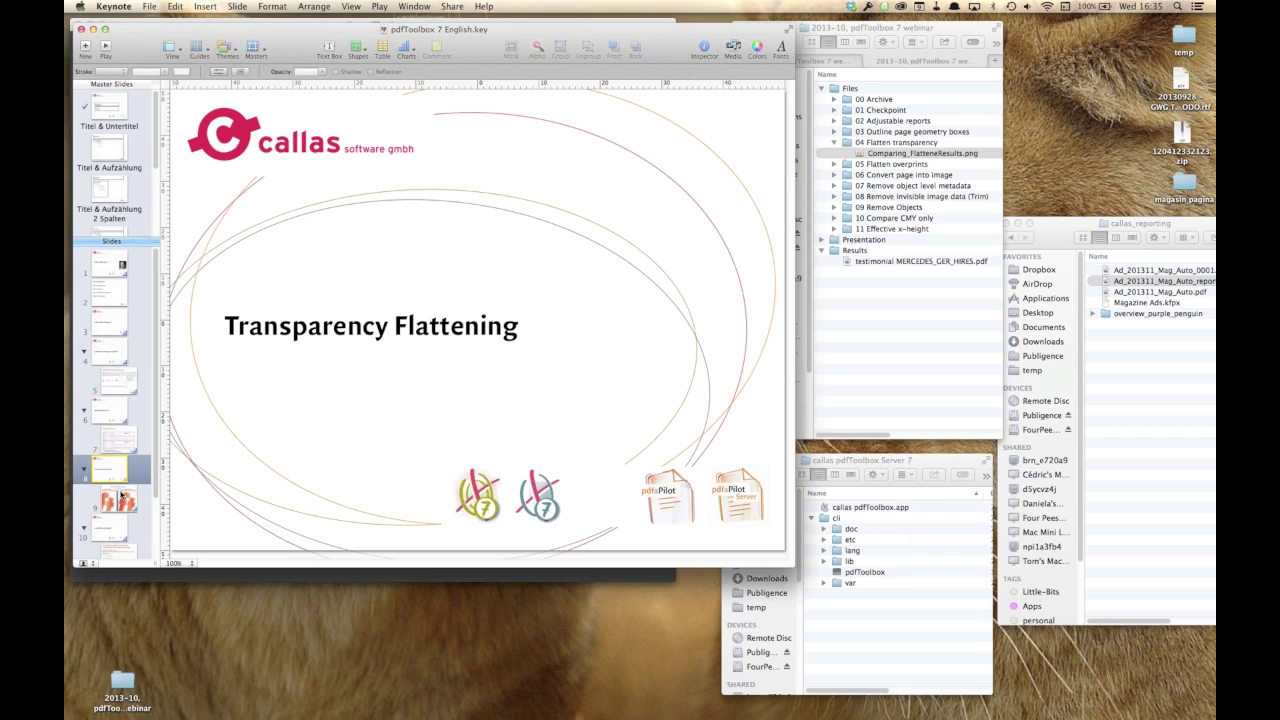
pyautogui.click(122, 500)
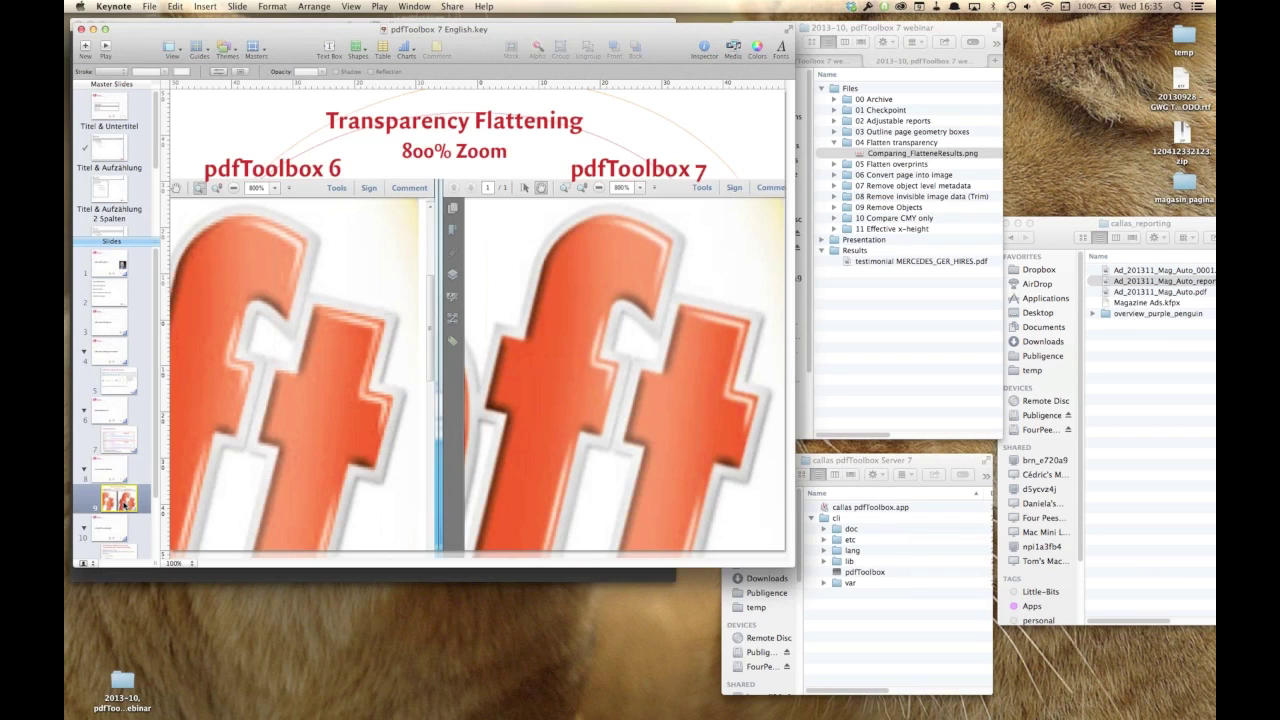
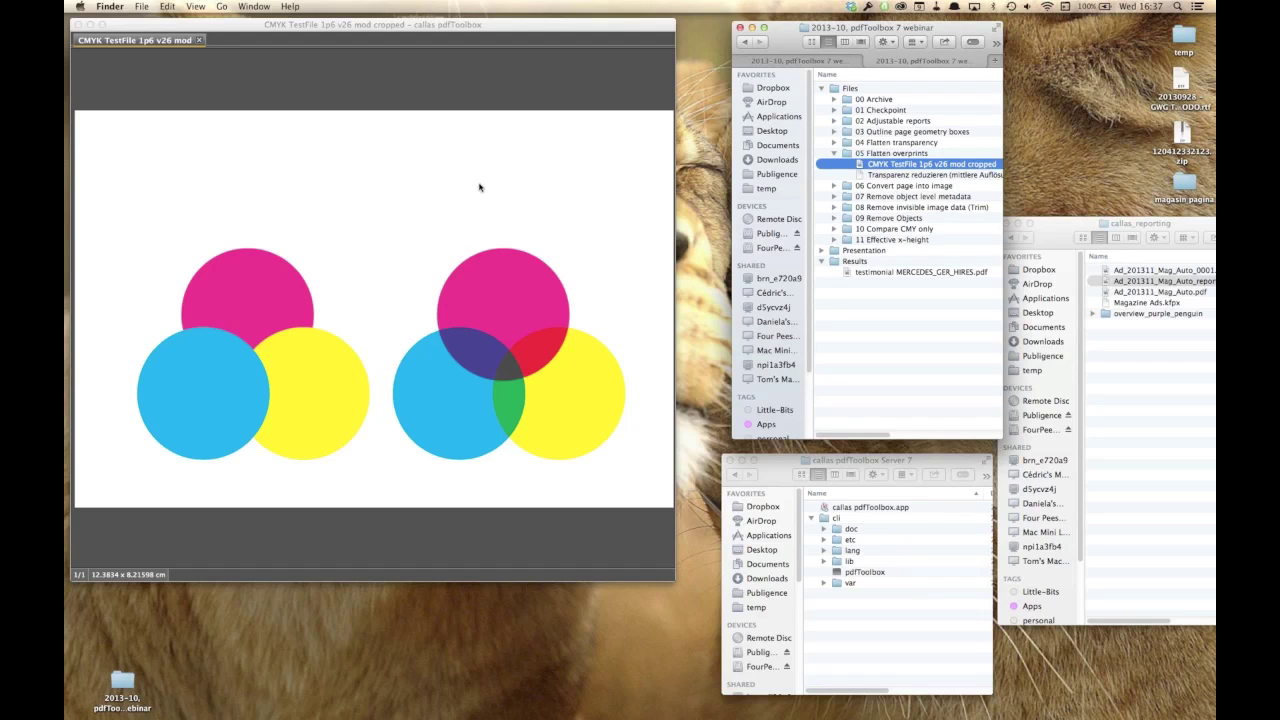
# - Switch to callas pdfToolbox and move the Profiles window up beside the CMYK test file
pyautogui.click(546, 91)
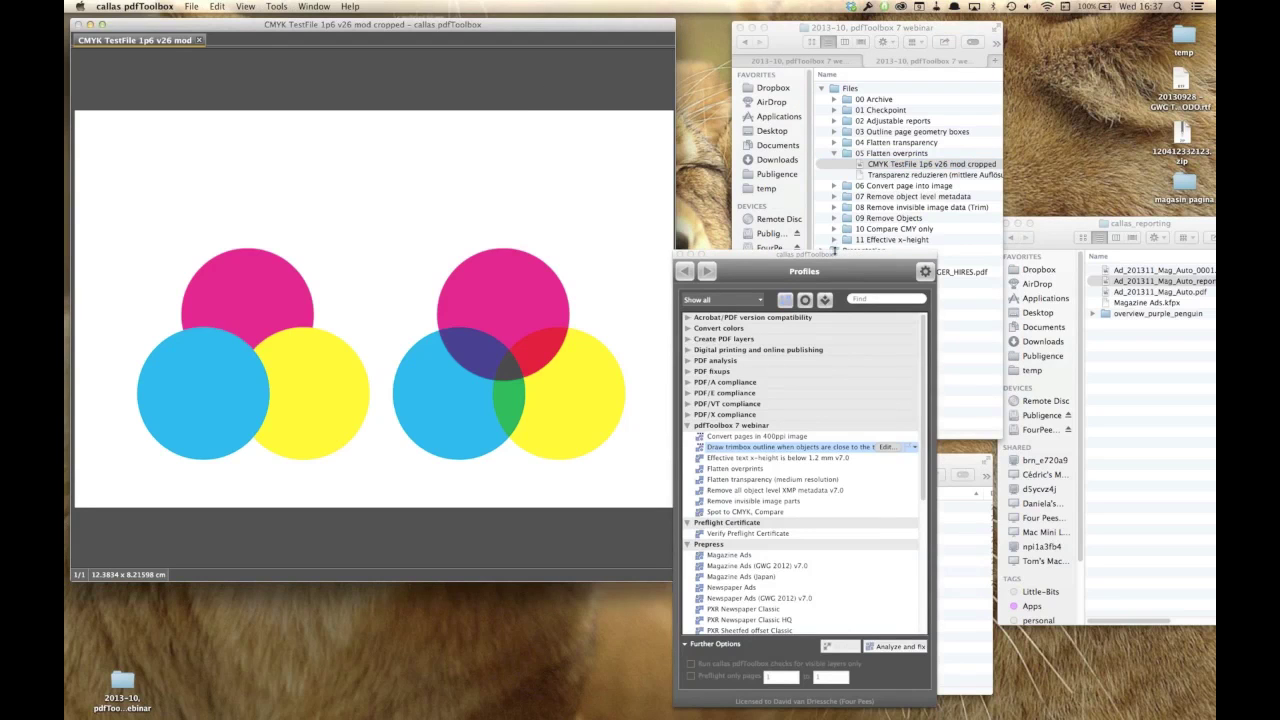
pyautogui.moveTo(834, 256); pyautogui.dragTo(826, 118)
pyautogui.click(818, 161)
pyautogui.write('filled')
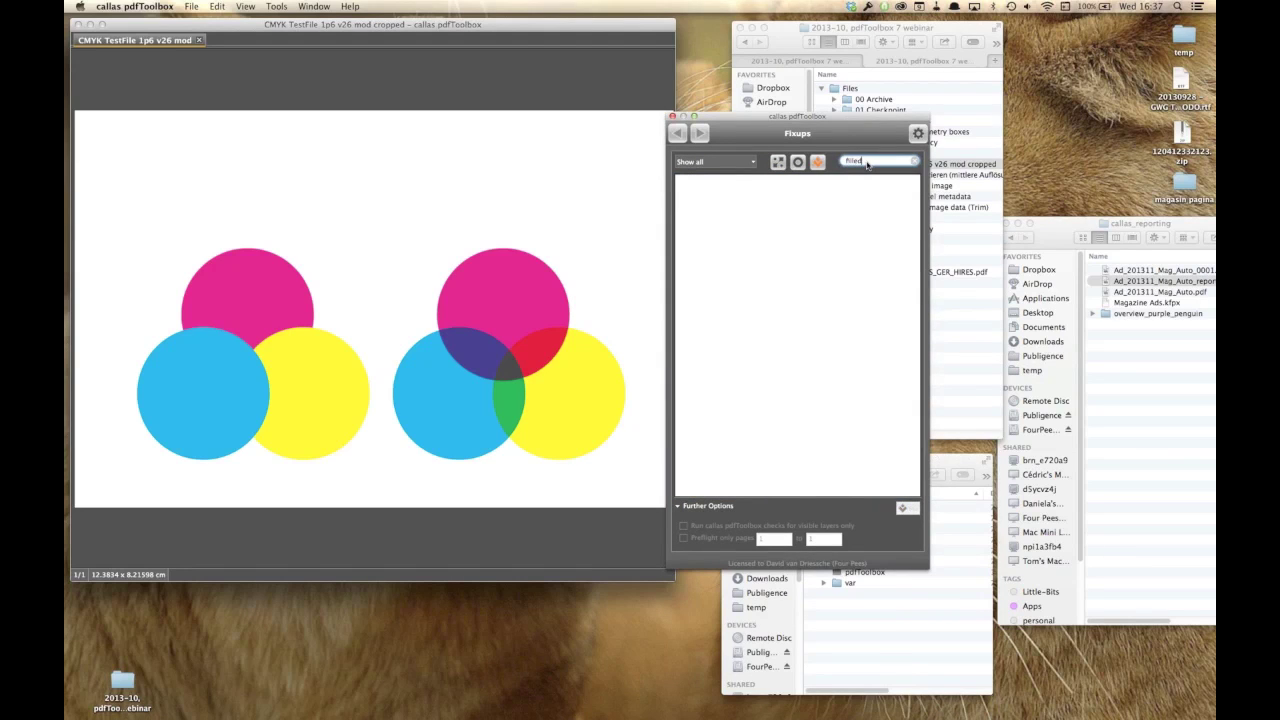
pyautogui.doubleClick(850, 161)
pyautogui.press('BackSpace')
# - Search the checks for "filled" and analyze the CMYK test file with the "Vector objects (filled)" check
pyautogui.click(798, 162)
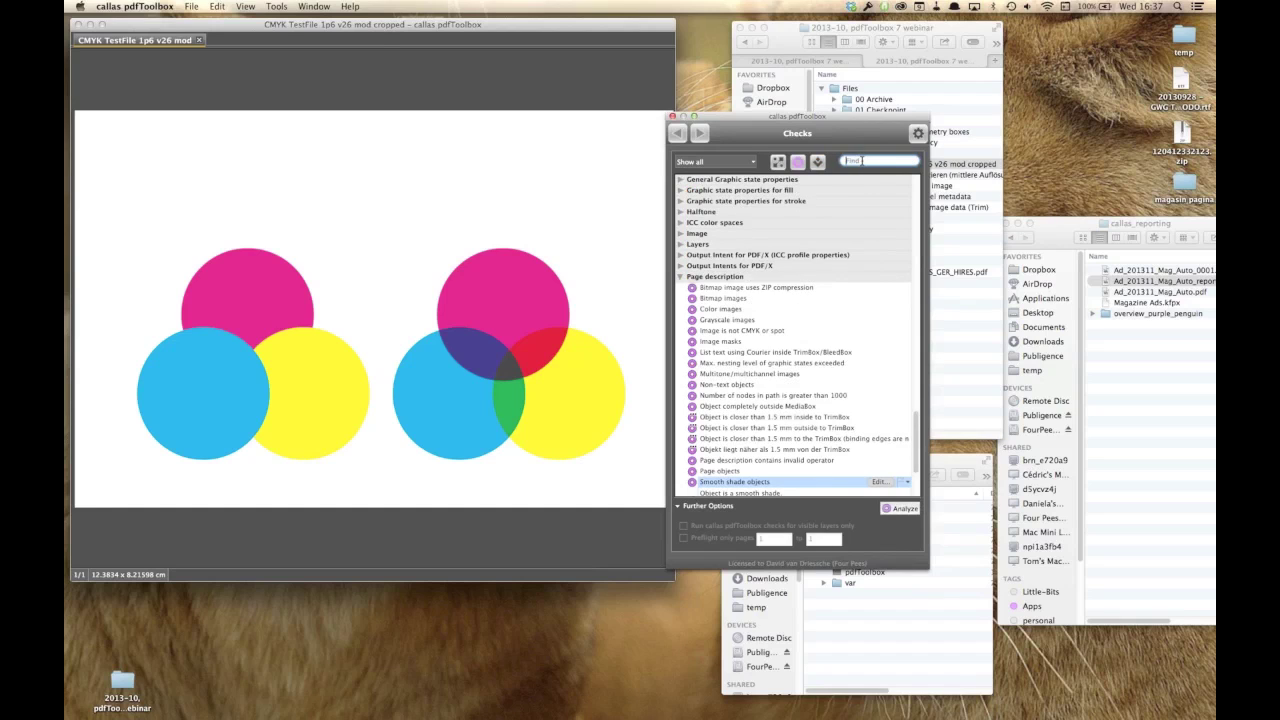
pyautogui.write('filled')
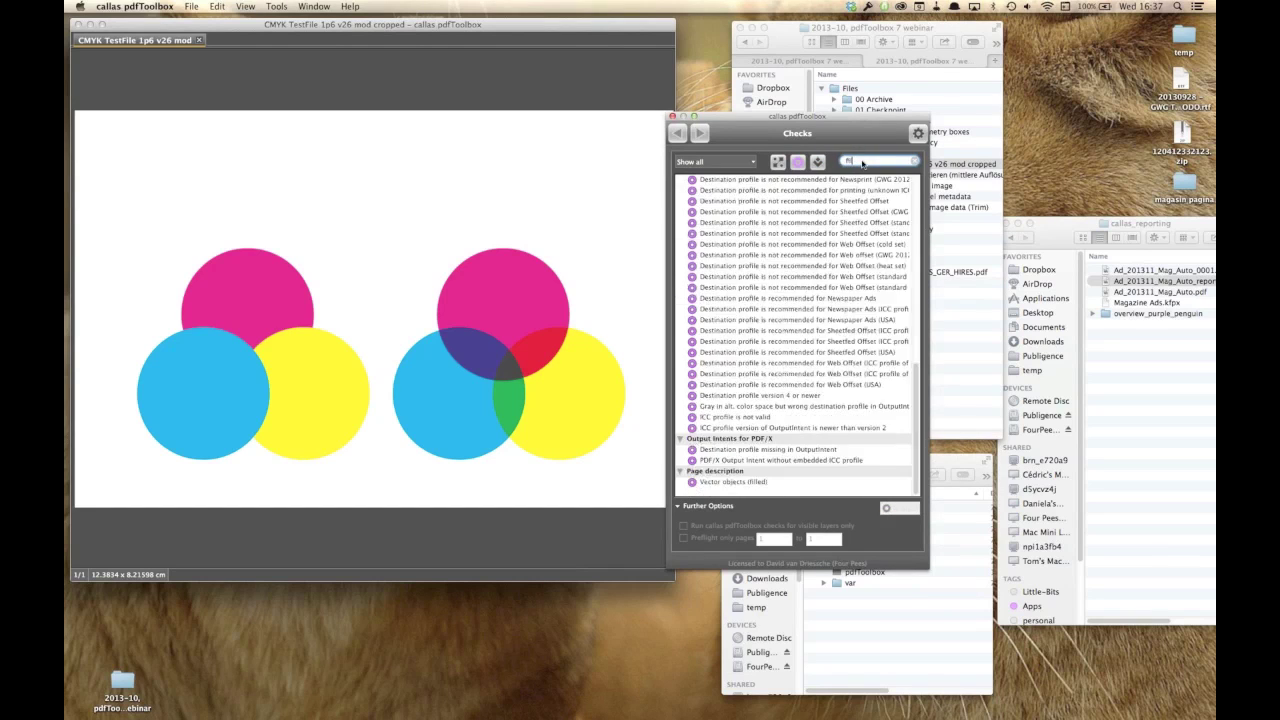
pyautogui.click(721, 247)
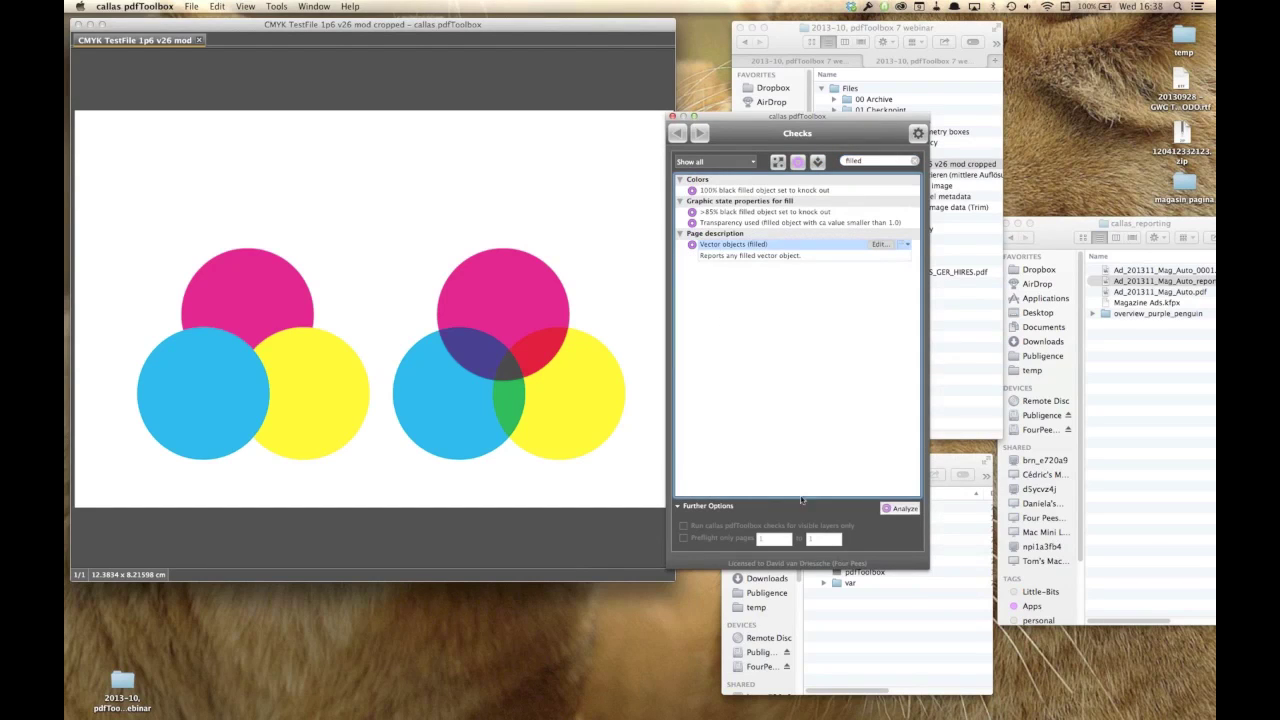
pyautogui.click(899, 508)
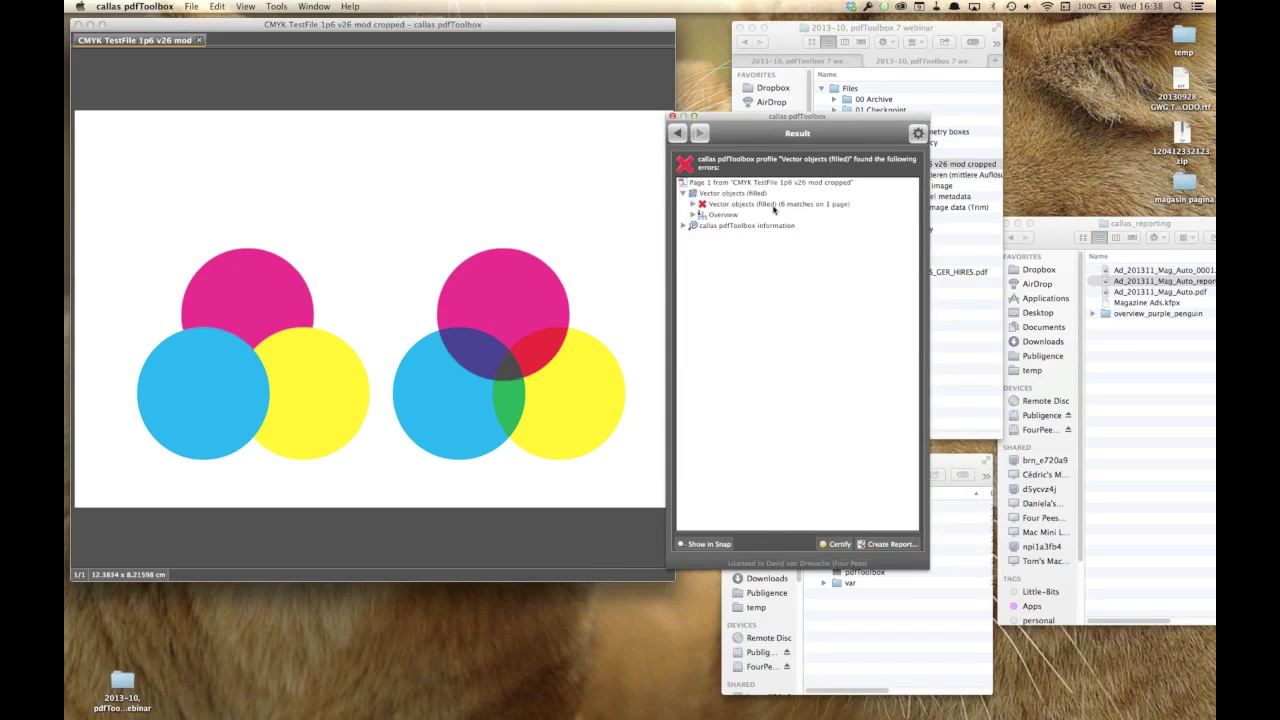
# - Expand the Vector objects (filled) matches, show the first magenta object in Snap View and move that window below the page
pyautogui.click(693, 204)
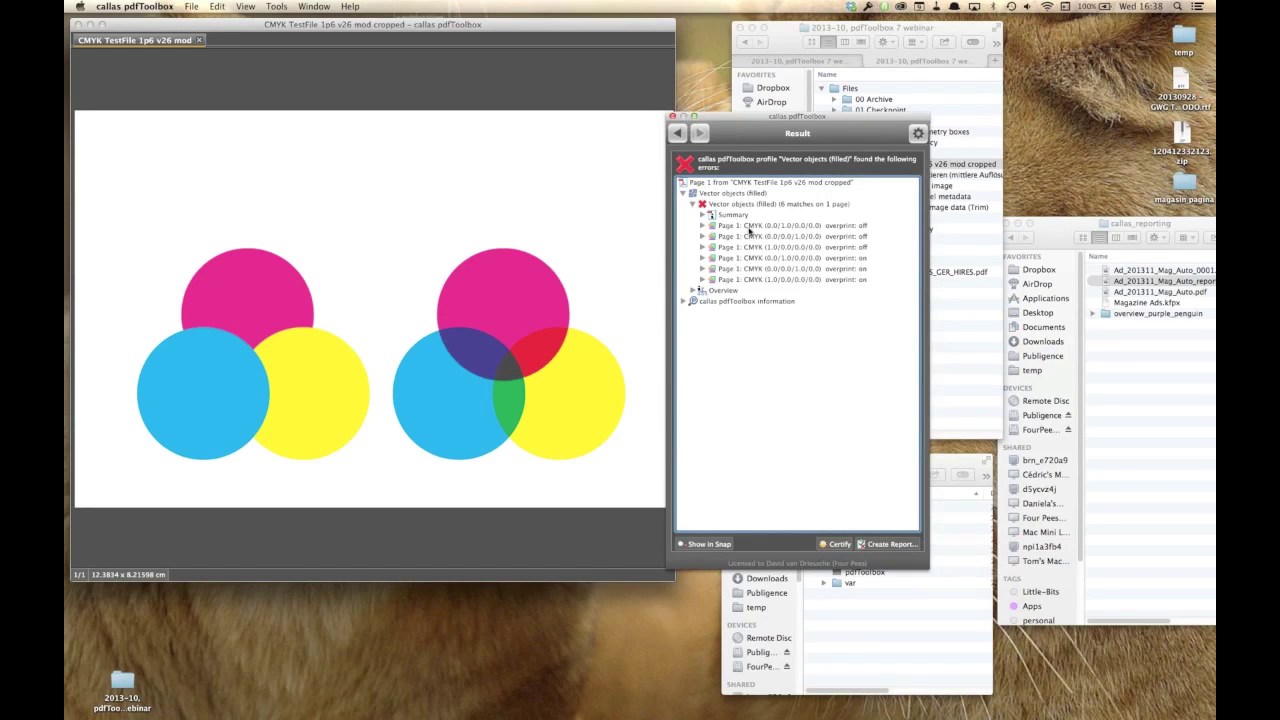
pyautogui.click(749, 228)
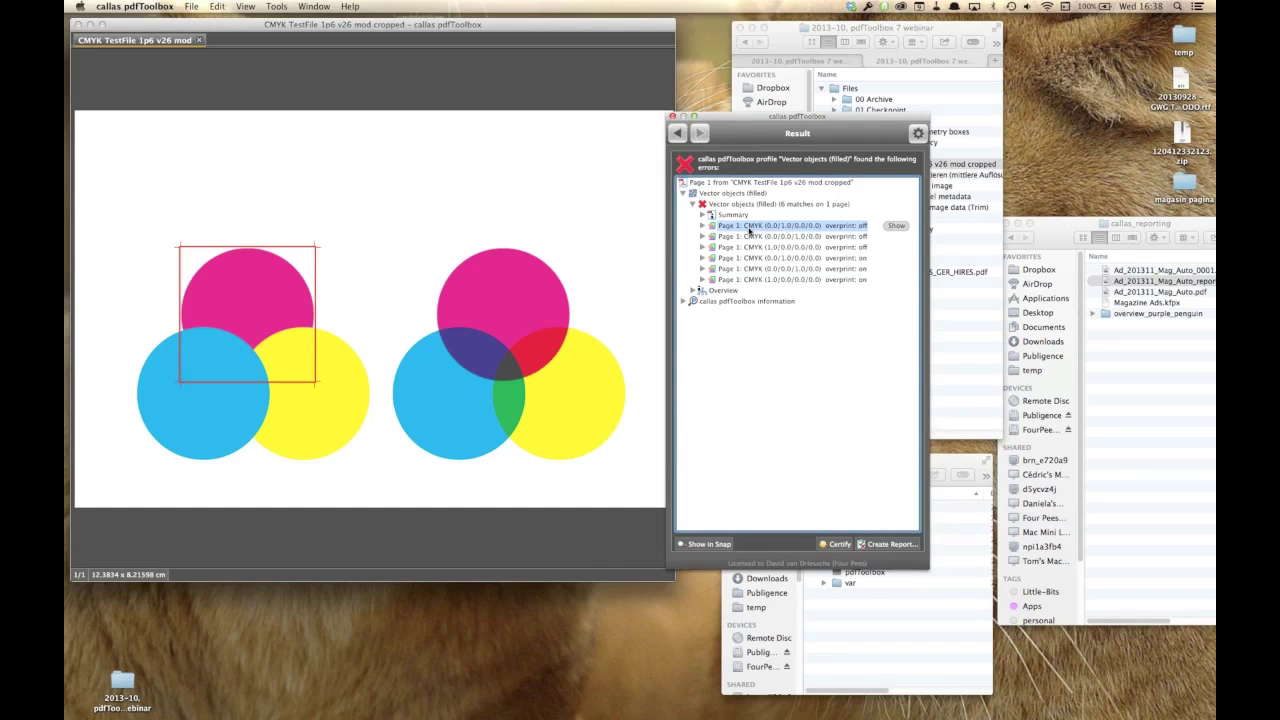
pyautogui.click(703, 227)
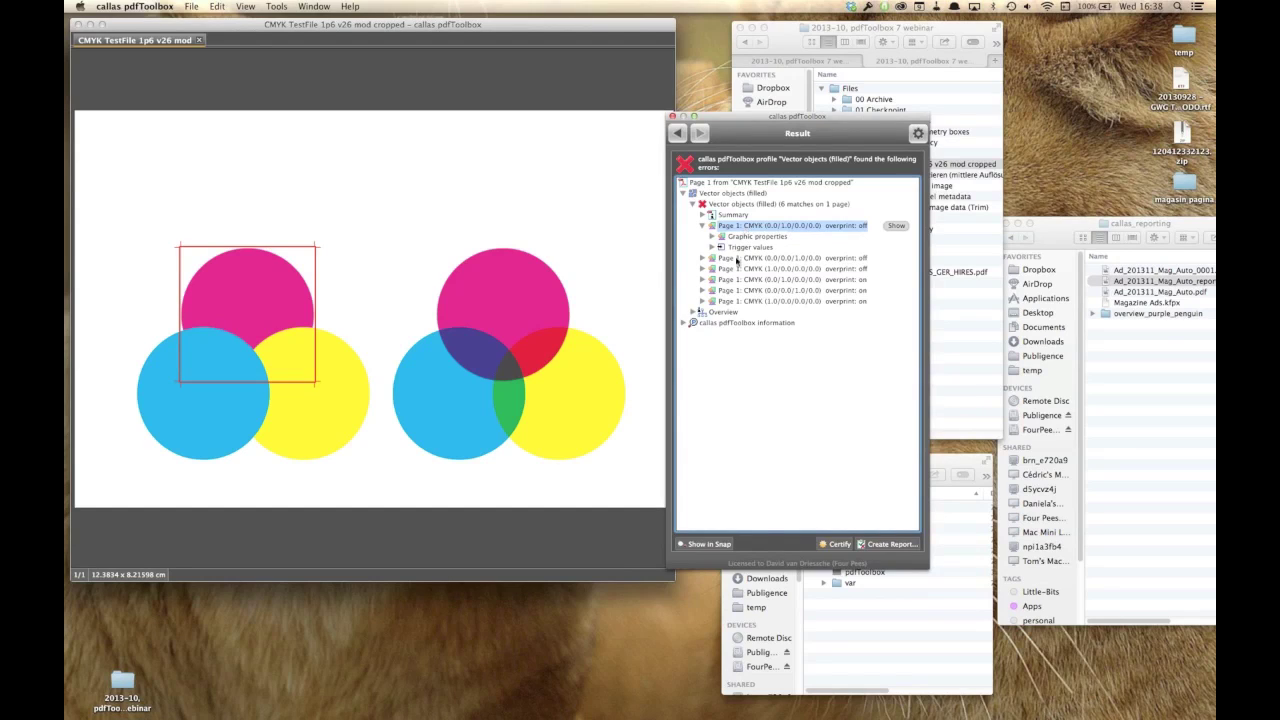
pyautogui.click(705, 544)
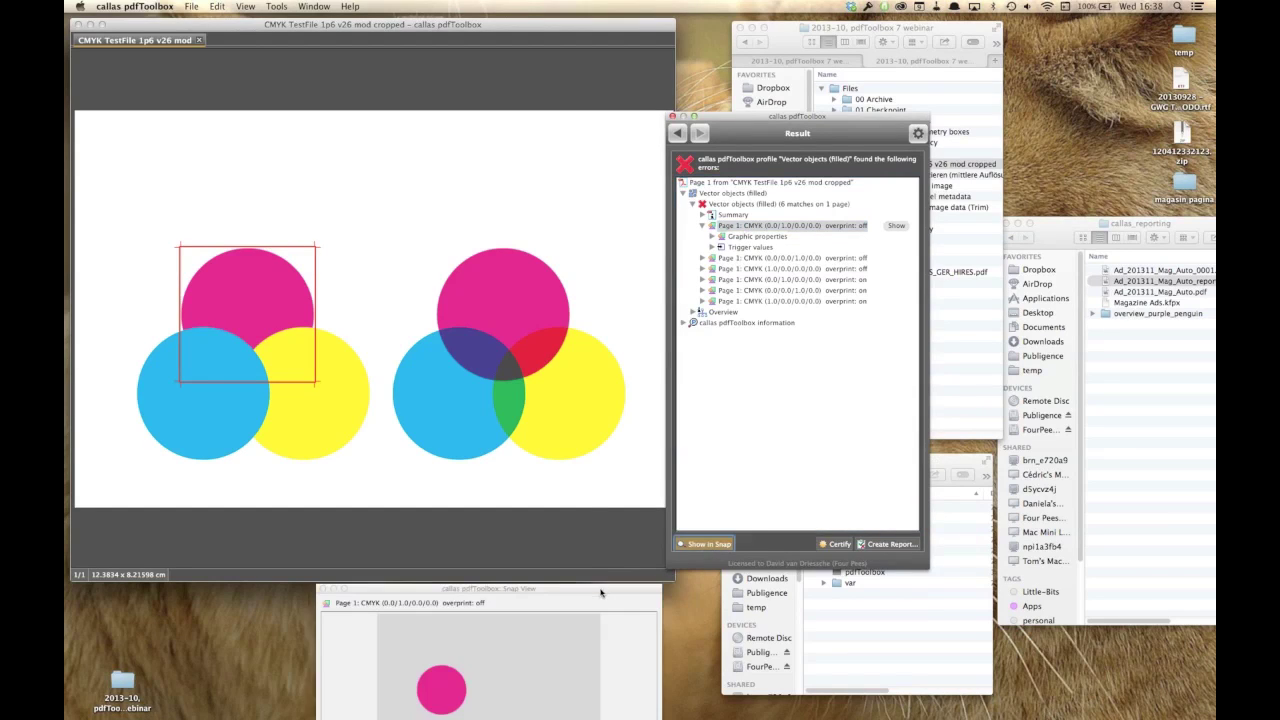
pyautogui.moveTo(600, 593); pyautogui.dragTo(474, 502)
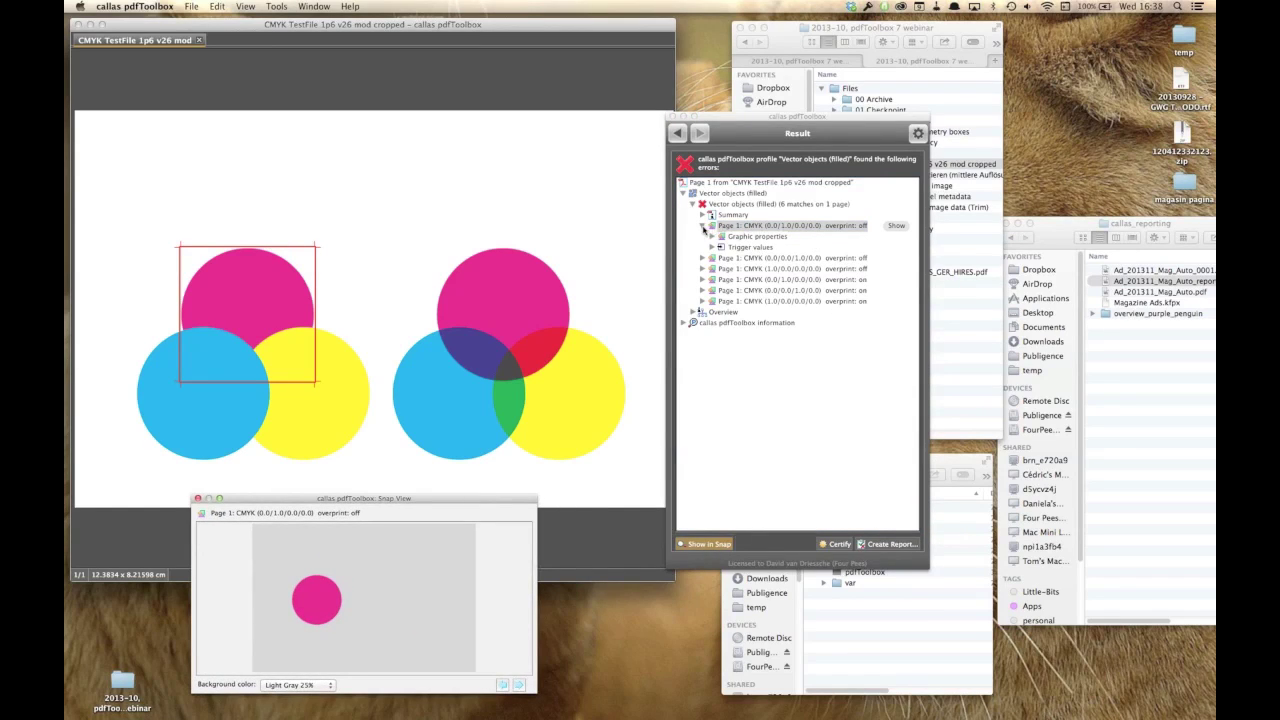
# - Step through the remaining filled objects to compare their overprint settings in Snap View, and return to the webinar folder in Finder
pyautogui.click(705, 227)
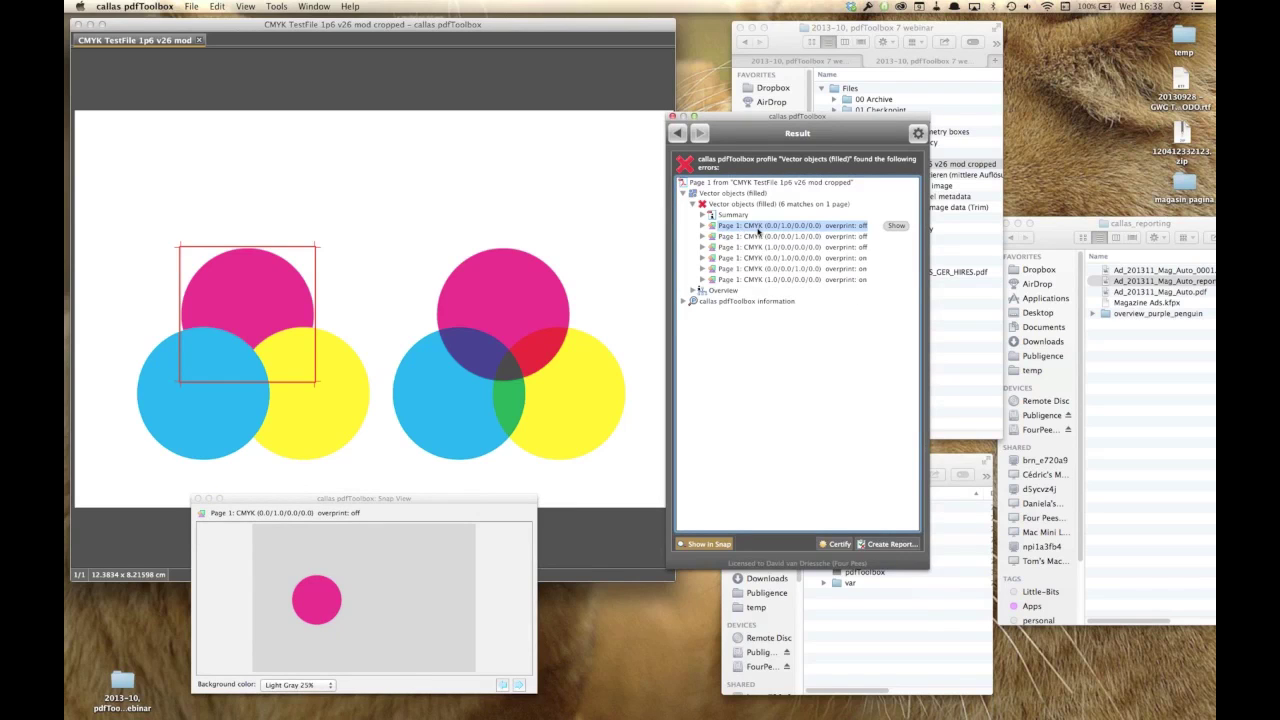
pyautogui.press('Down')
pyautogui.press('Down')
pyautogui.press('Down')
pyautogui.press('Down')
pyautogui.press('Down')
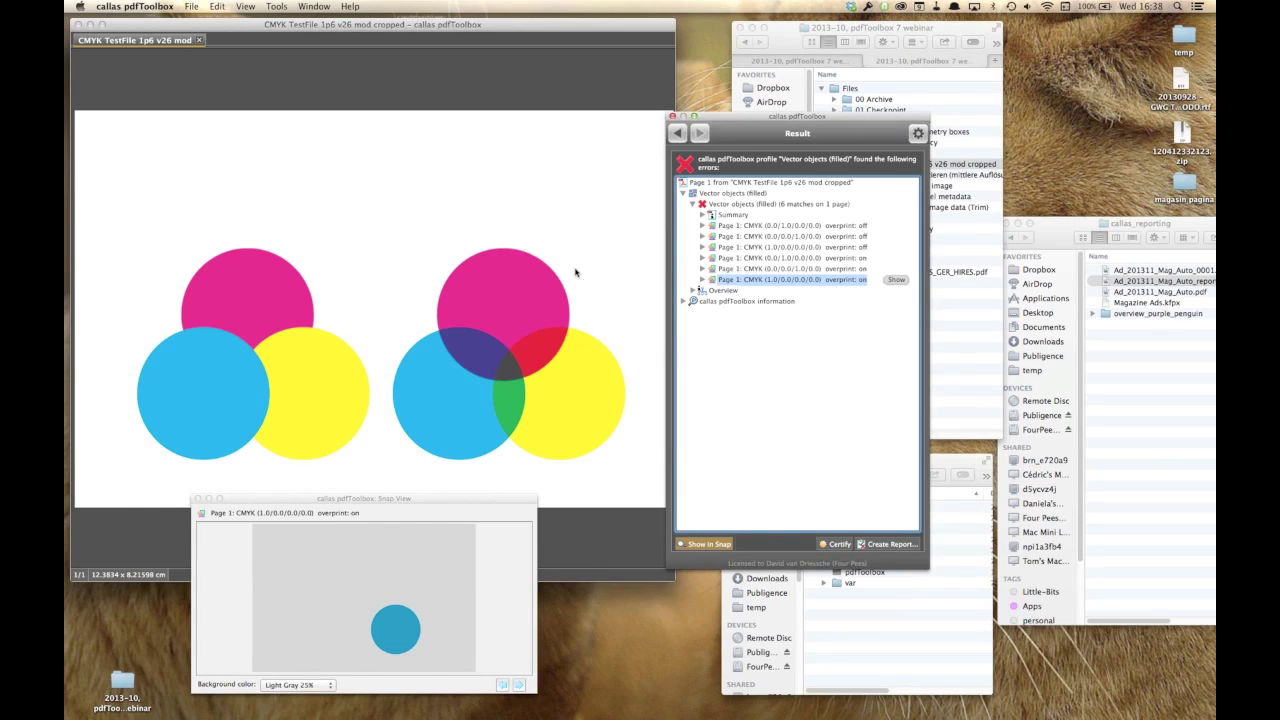
pyautogui.click(889, 33)
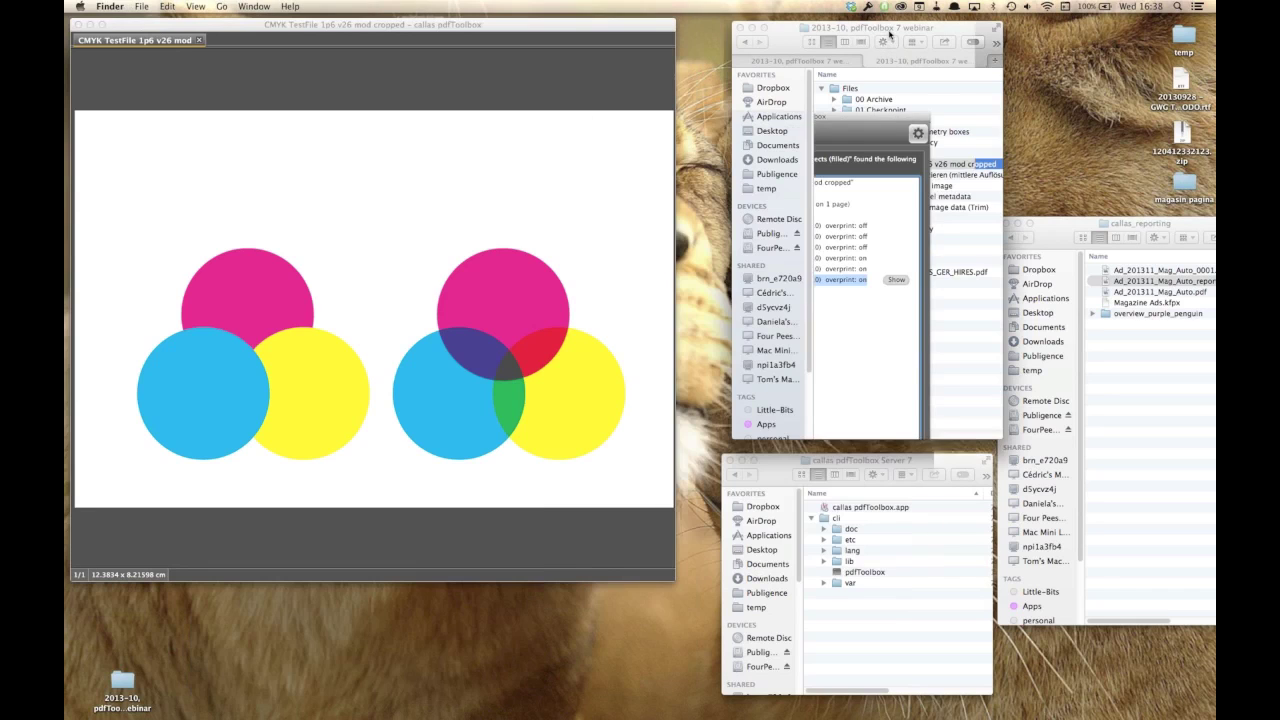
# - Switch back to pdfToolbox, return to the profiles and run Flatten overprints with analyze and fix on the CMYK test file
pyautogui.click(575, 135)
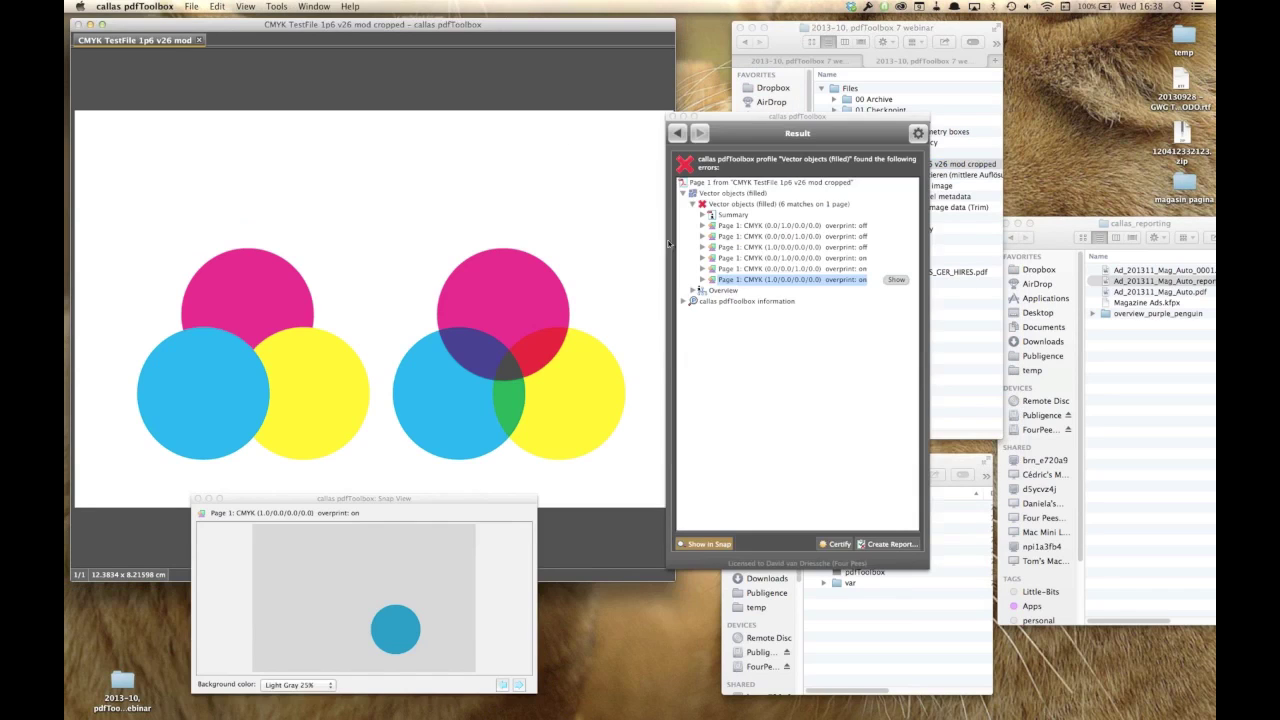
pyautogui.click(678, 135)
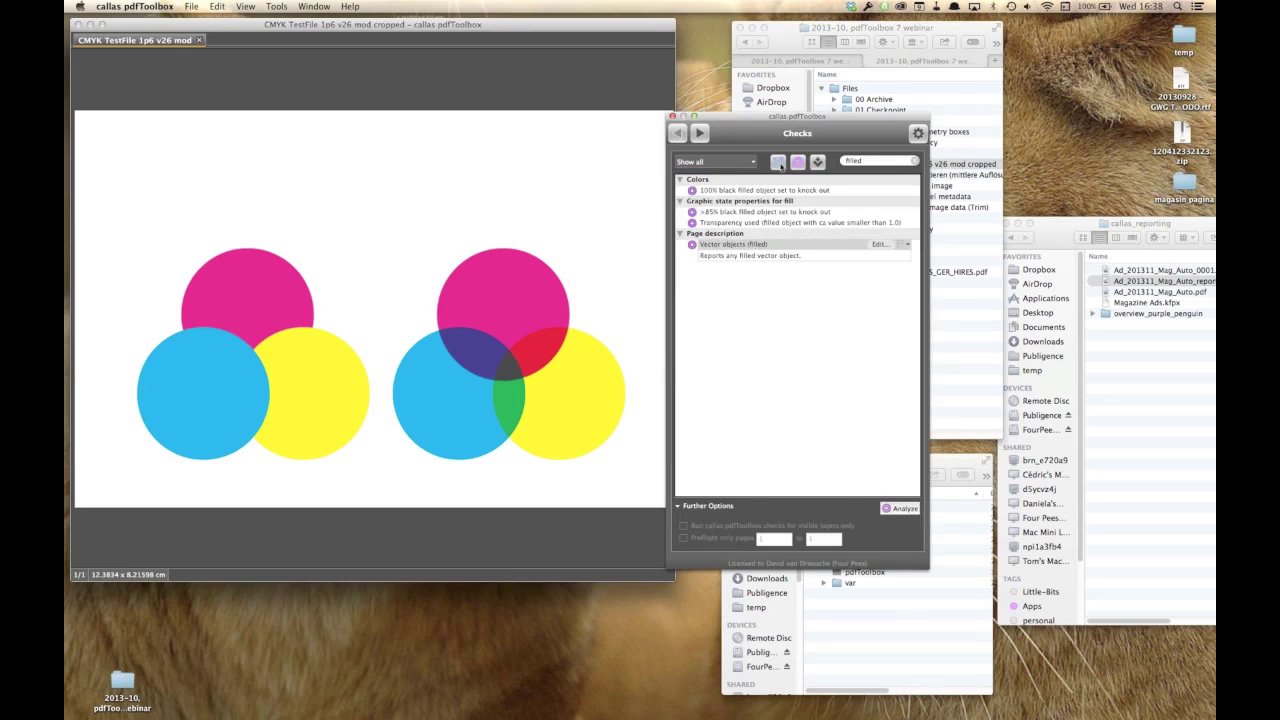
pyautogui.click(678, 135)
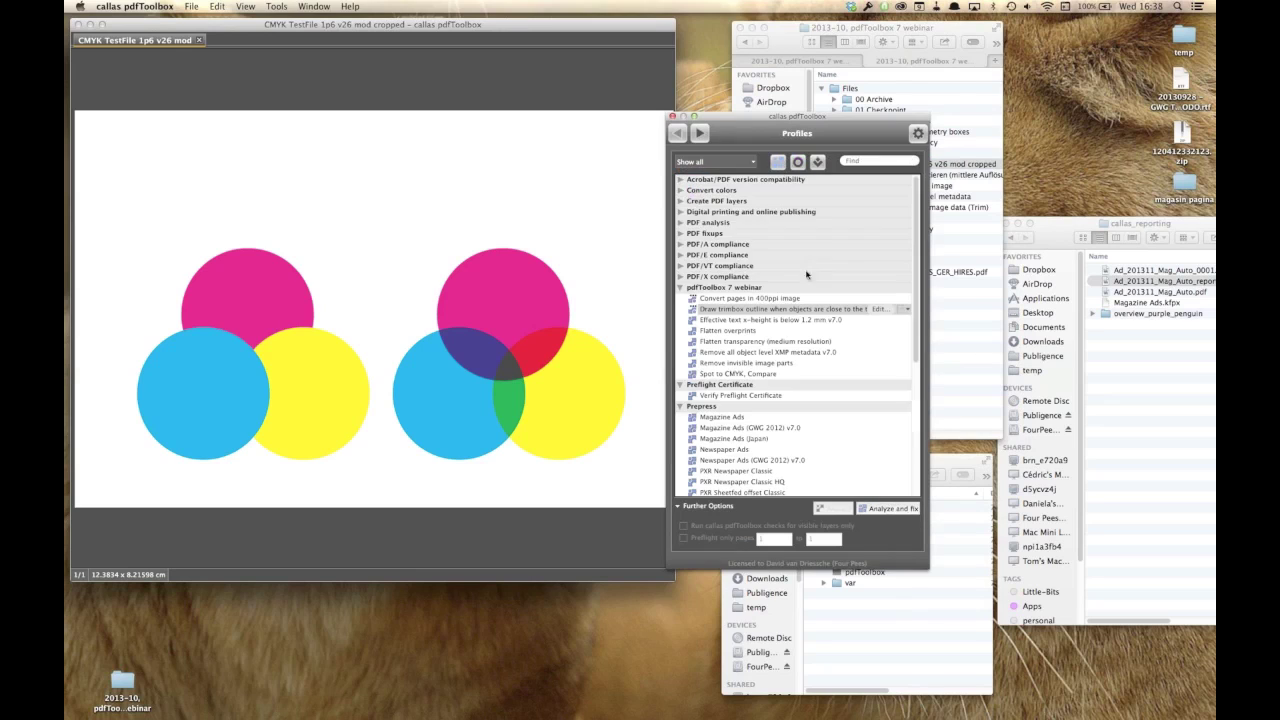
pyautogui.click(750, 332)
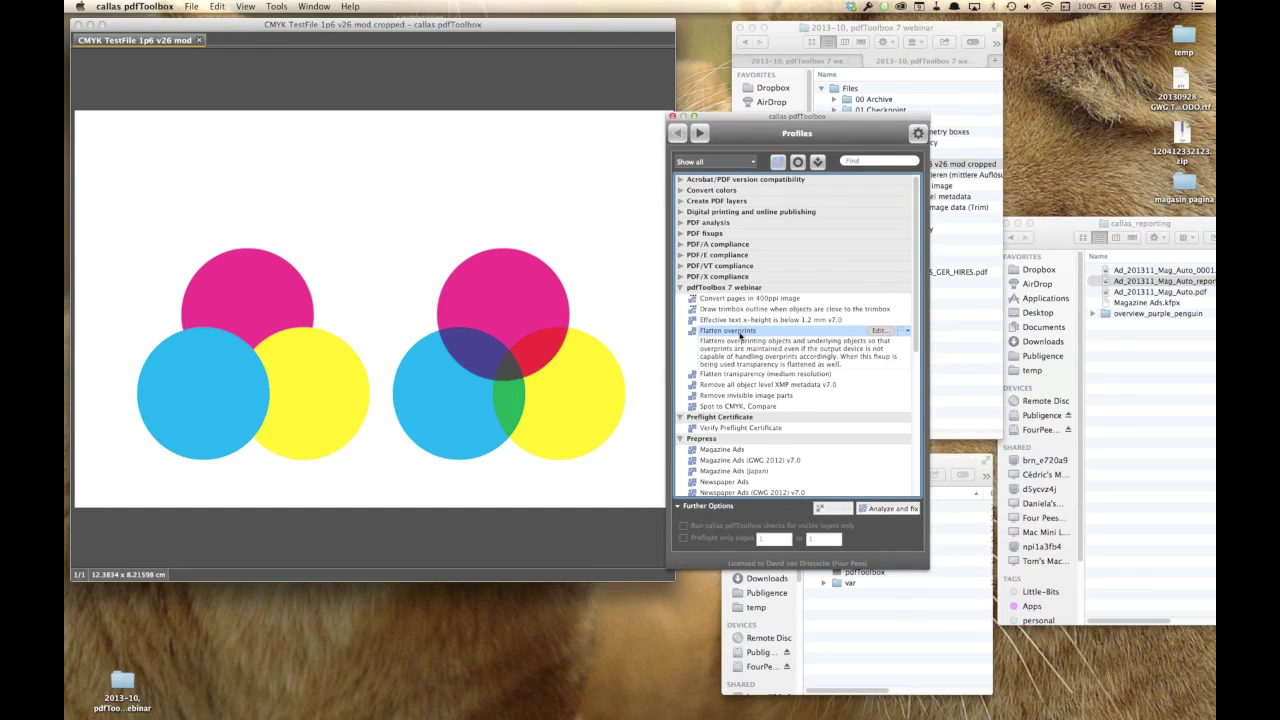
pyautogui.click(867, 511)
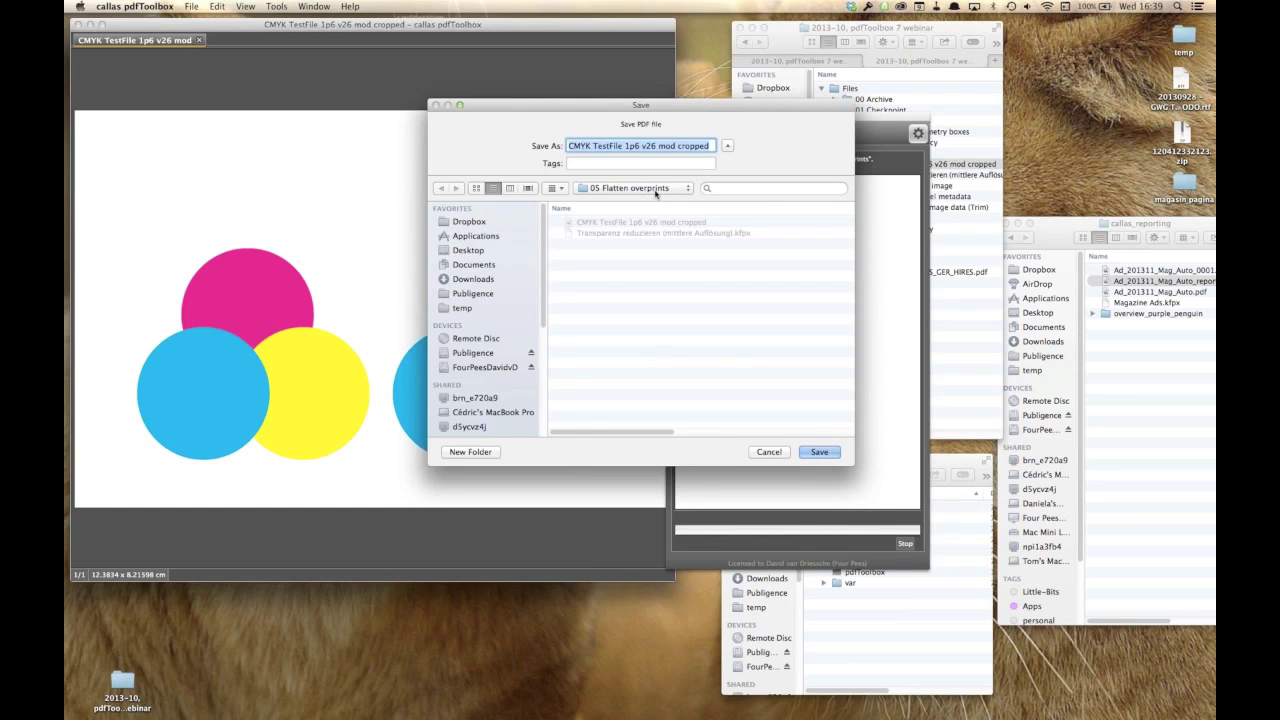
# - Save the flattened PDF under its existing name in the Results folder of the 2013-10, pdfToolbox 7 webinar folder
pyautogui.click(656, 190)
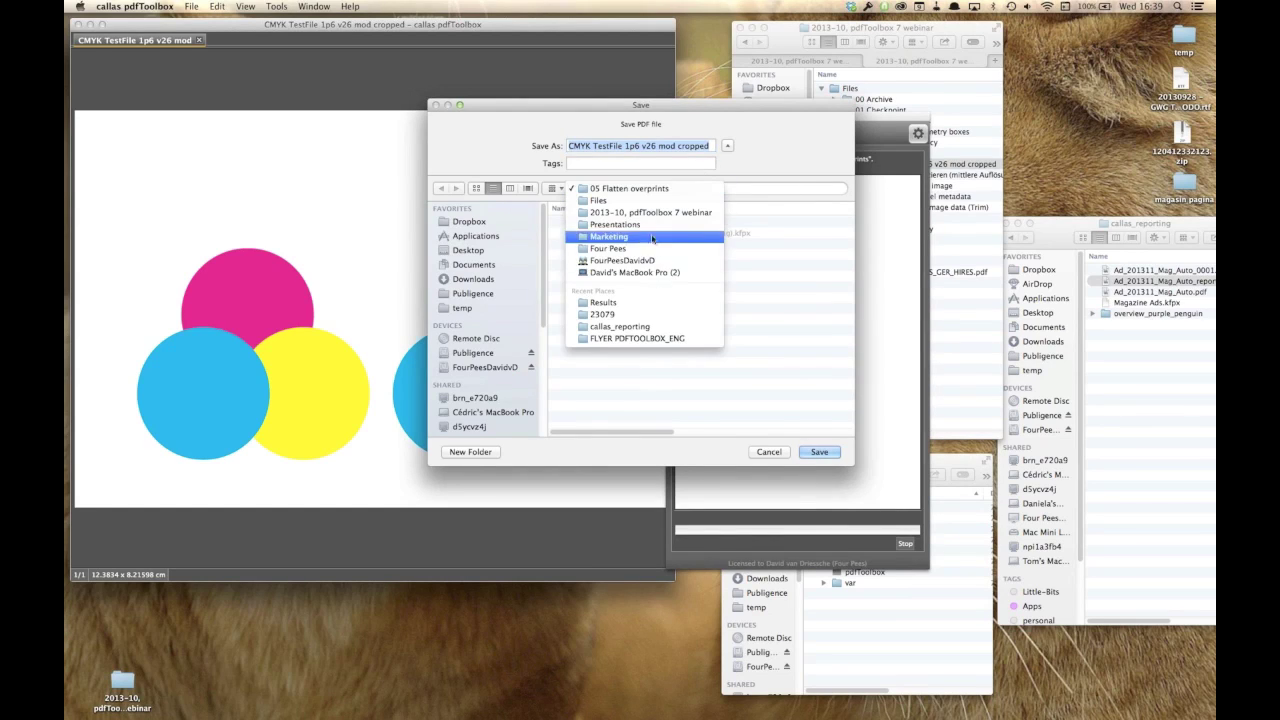
pyautogui.click(650, 215)
pyautogui.doubleClick(594, 245)
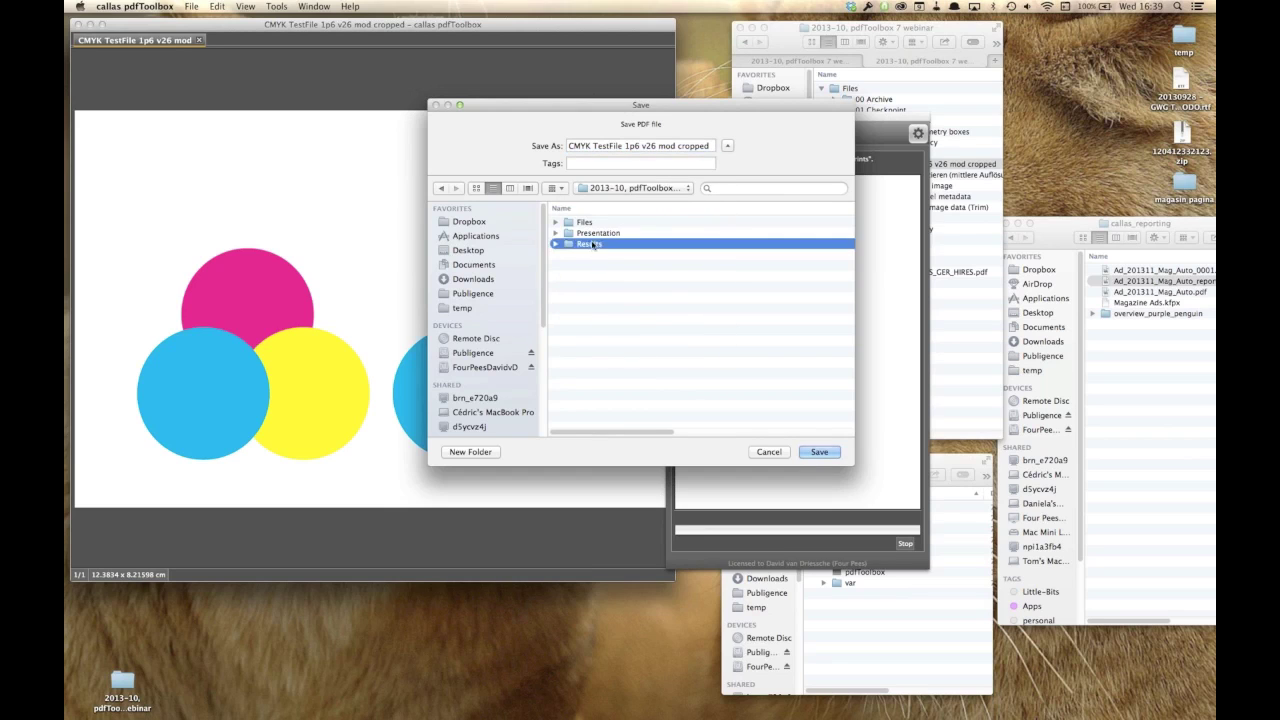
pyautogui.click(827, 453)
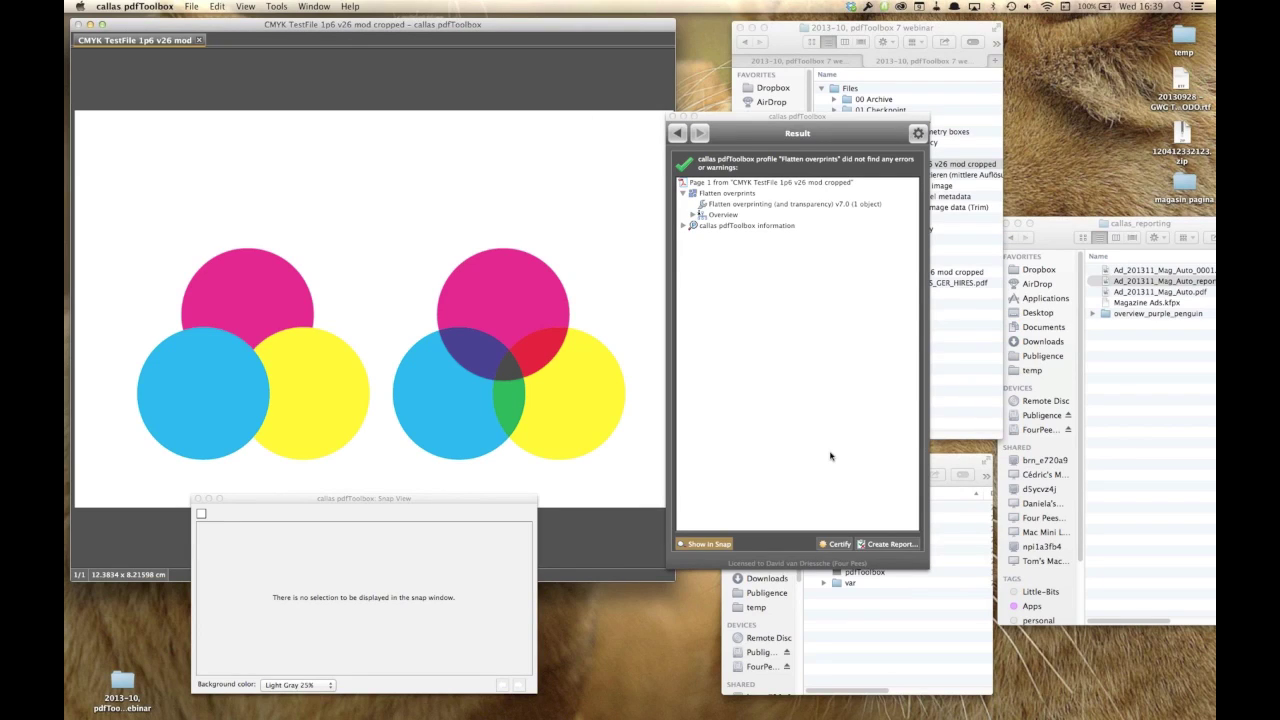
# - Read the overprint flattening fixup's description, rerun the Vector objects (filled) check on the flattened file and expand its matches
pyautogui.click(727, 205)
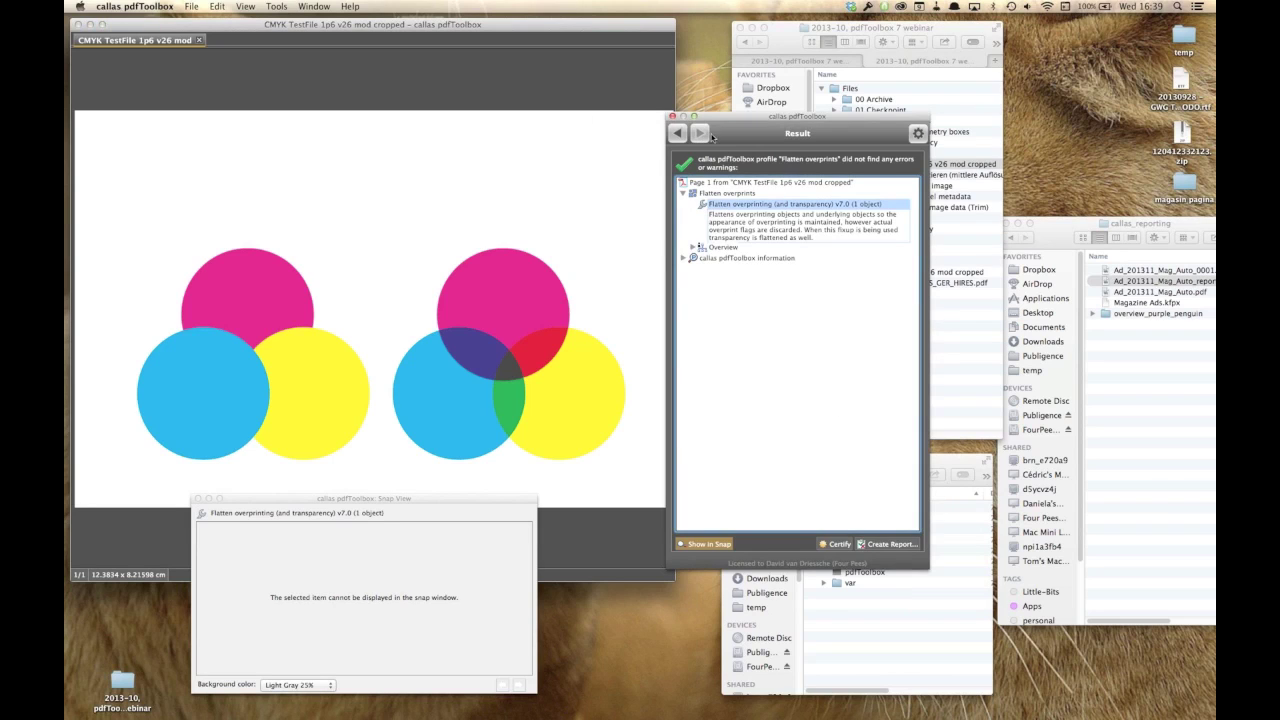
pyautogui.click(679, 135)
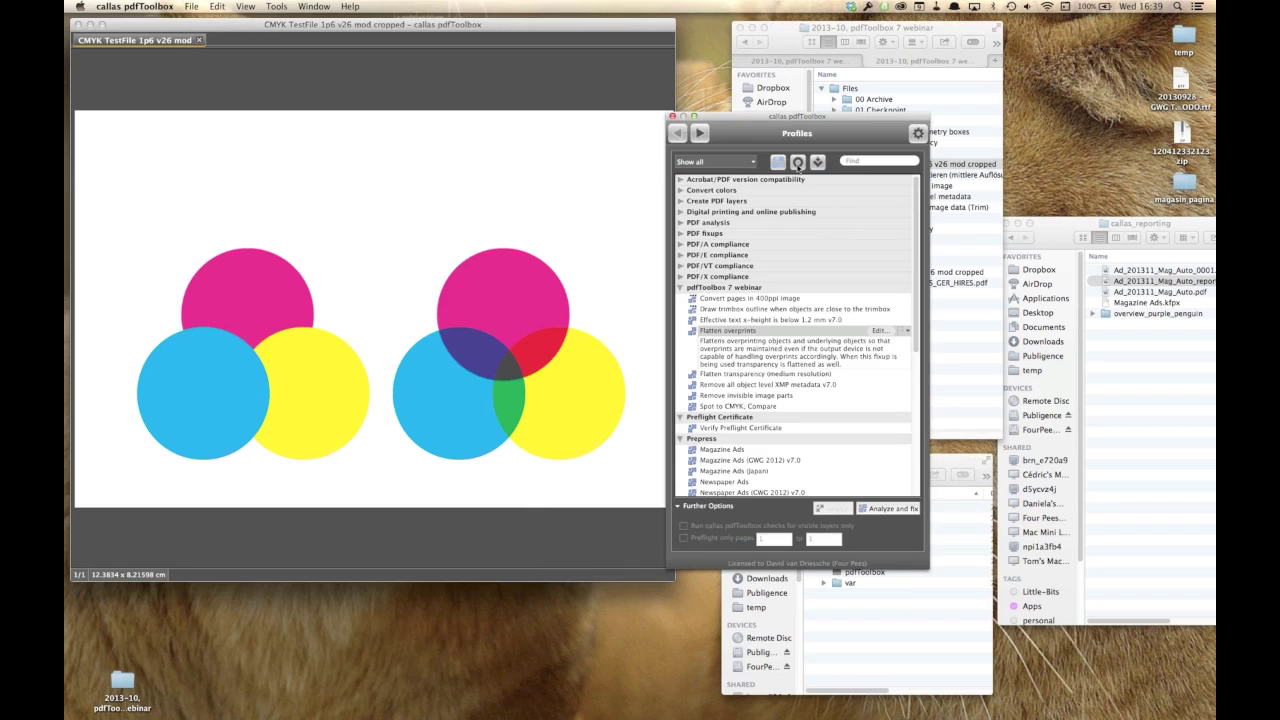
pyautogui.click(797, 161)
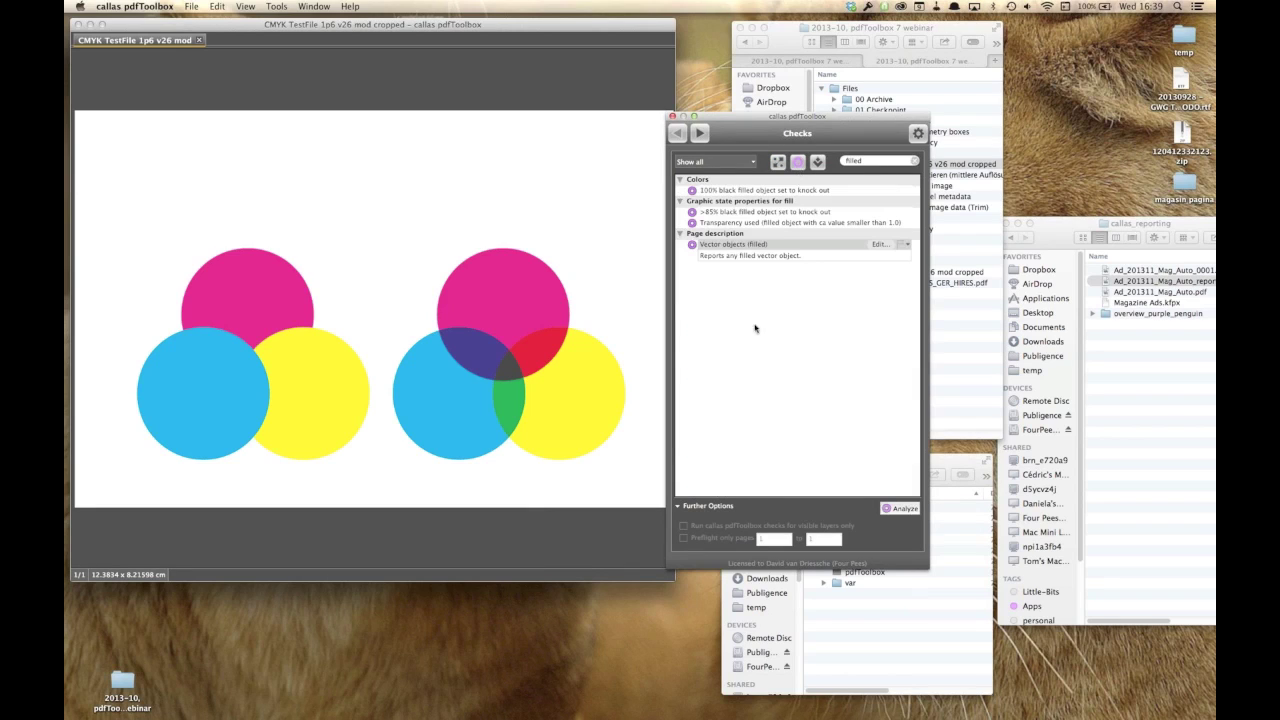
pyautogui.click(737, 247)
pyautogui.doubleClick(741, 249)
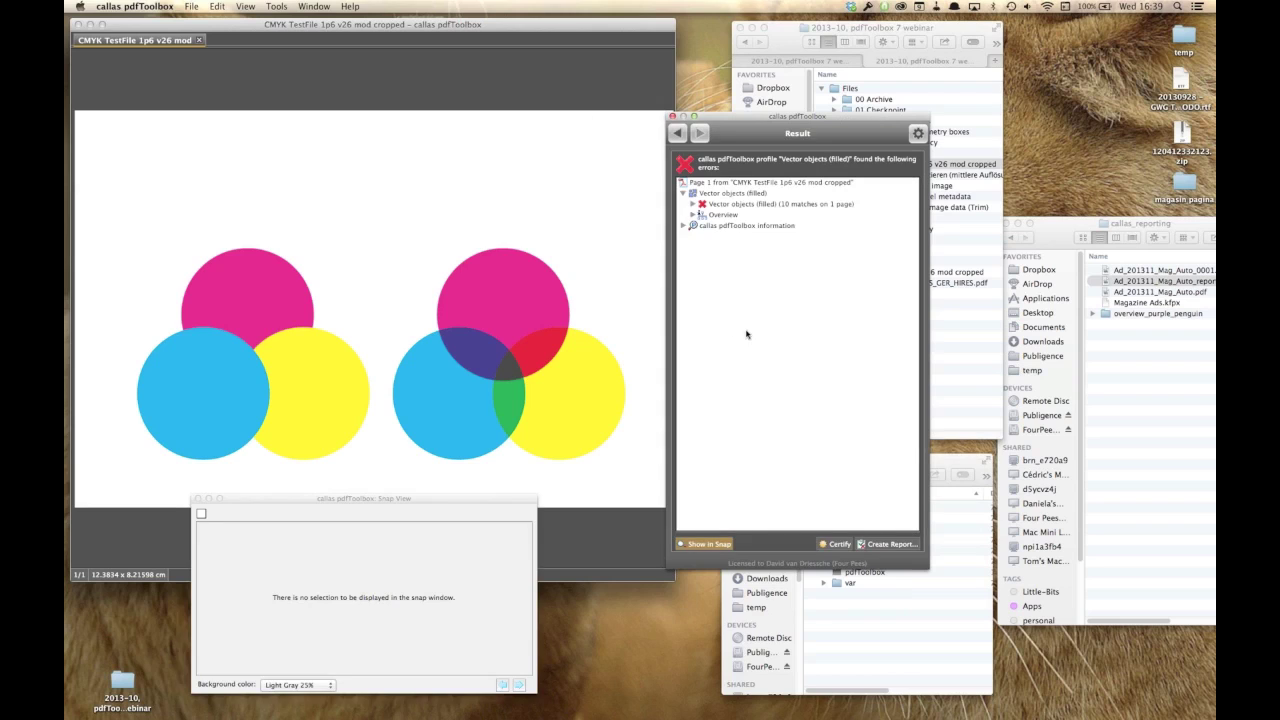
pyautogui.click(693, 204)
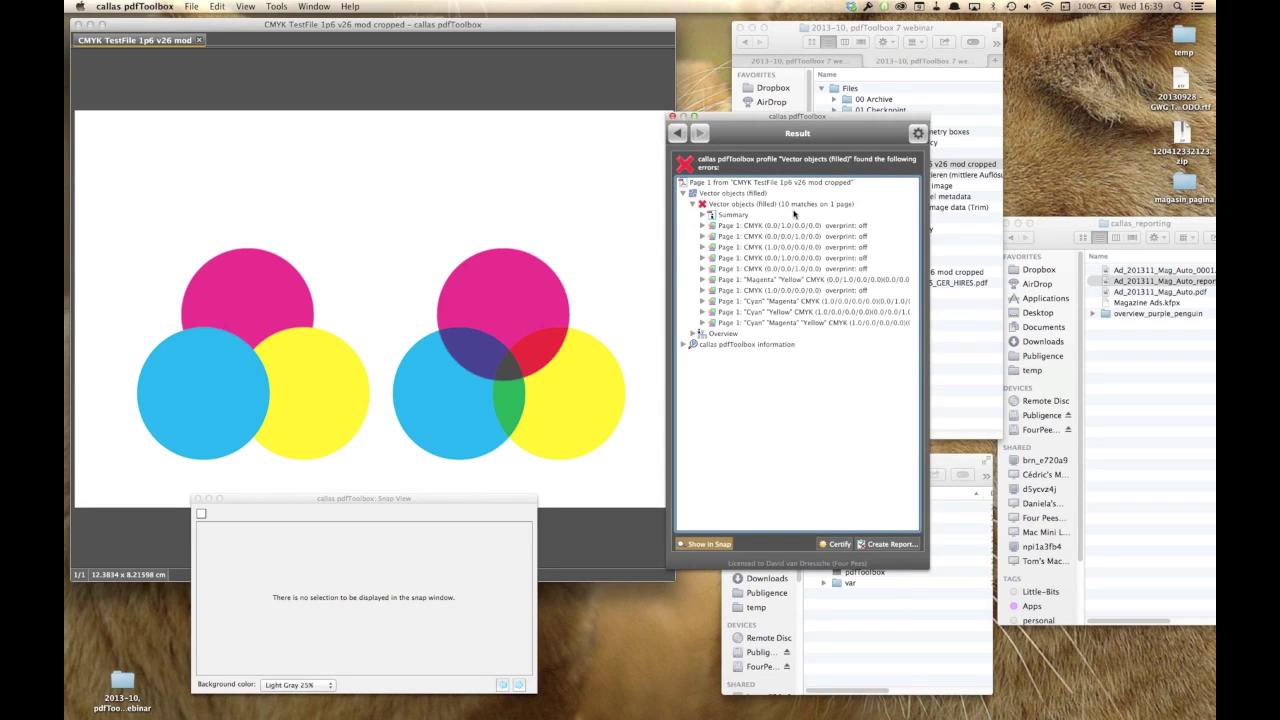
# - Step through the flattened file's filled objects in Snap View to examine their shapes and overprint settings, ending back on the second magenta object
pyautogui.click(795, 226)
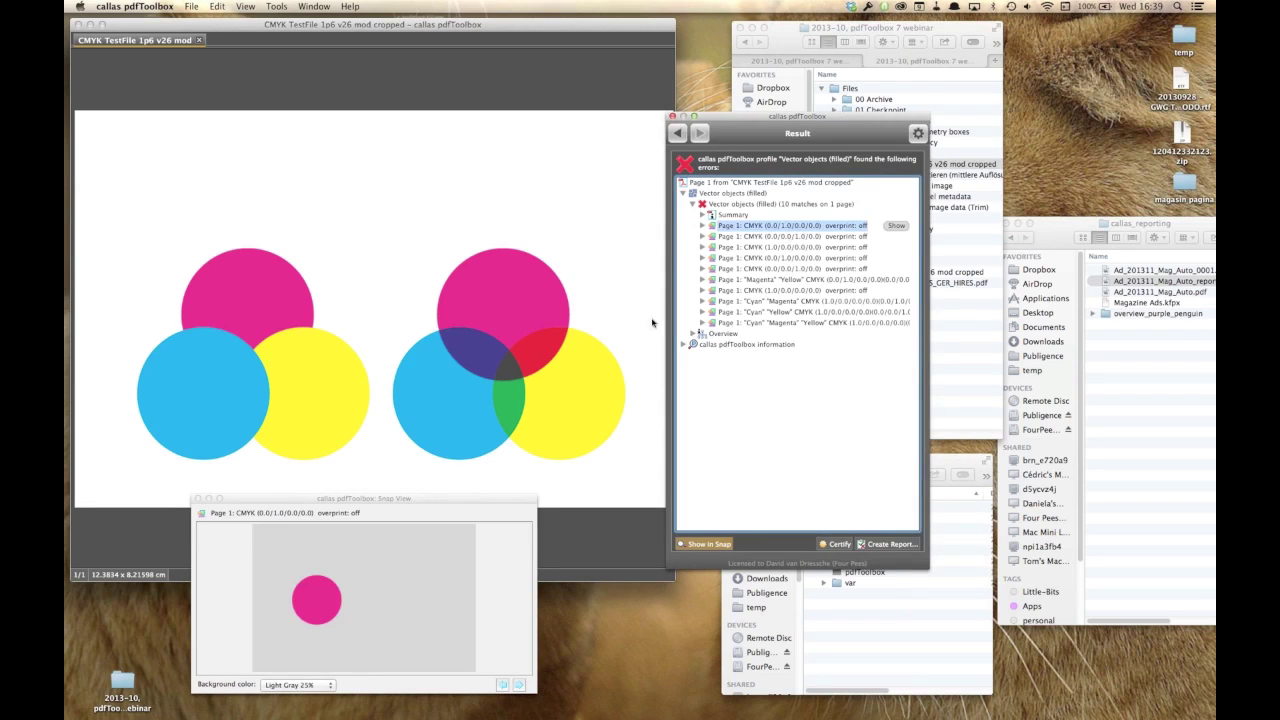
pyautogui.press('Right')
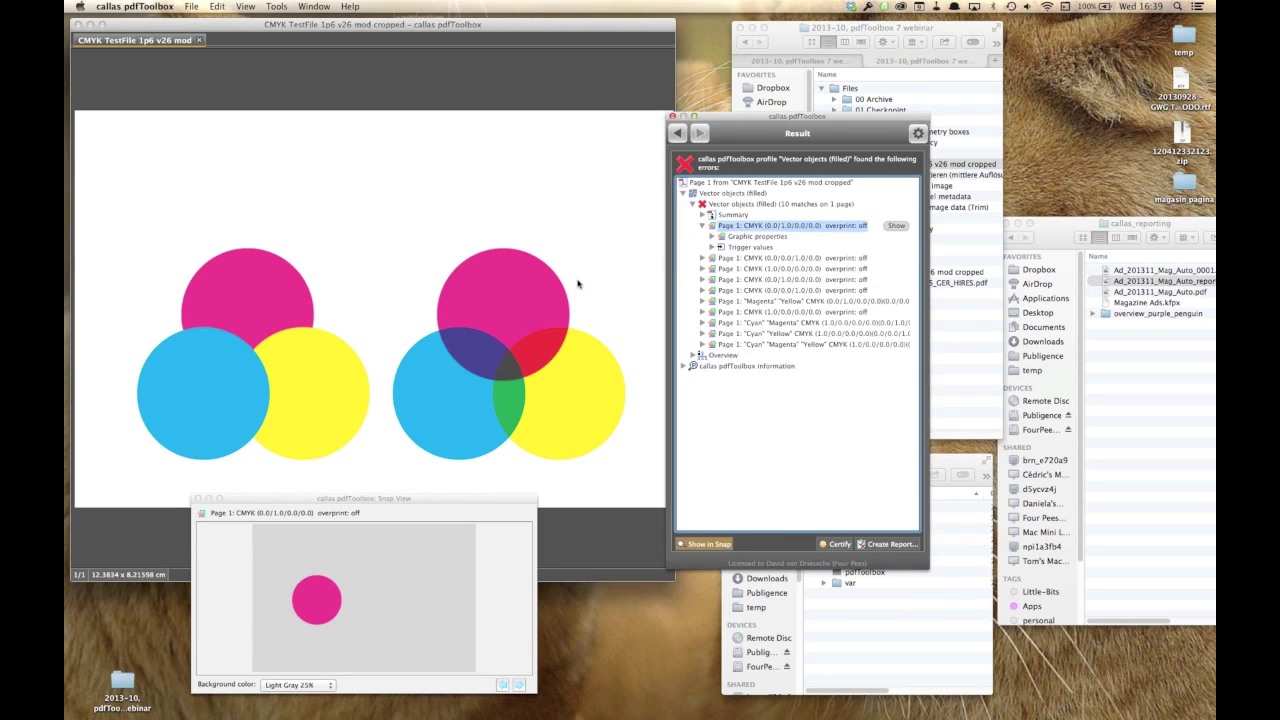
pyautogui.press('Left')
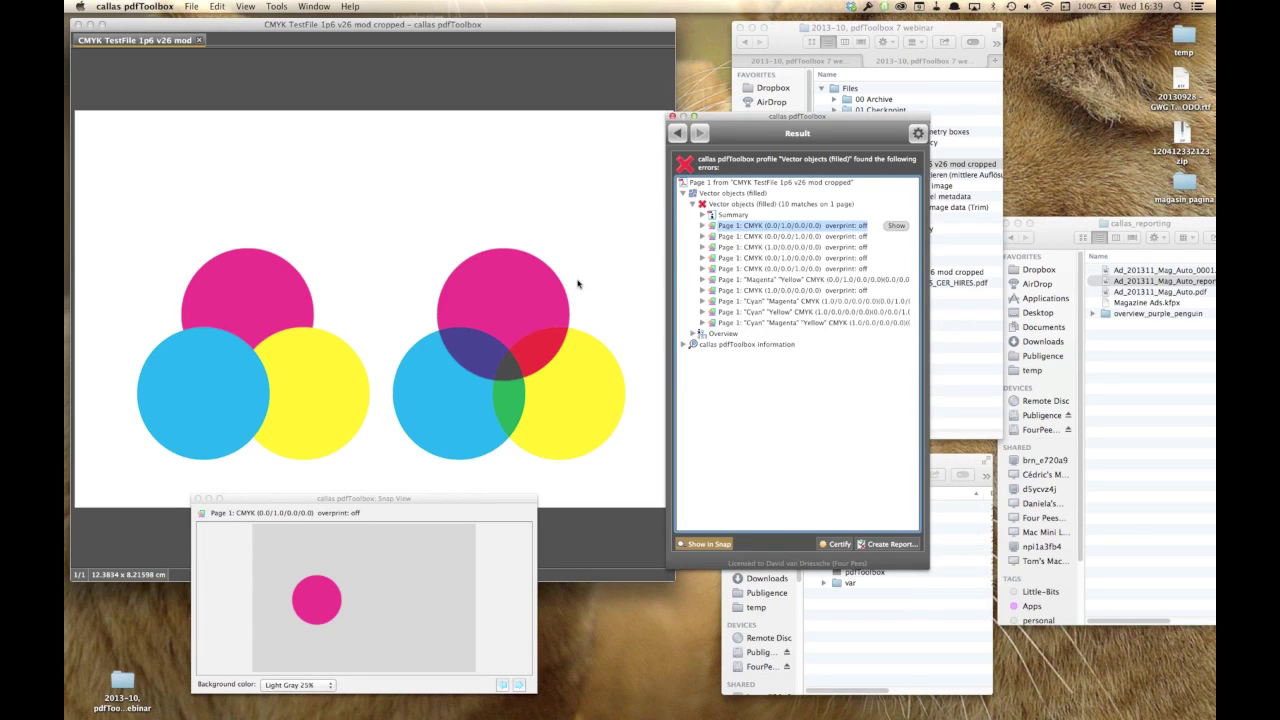
pyautogui.press('Down')
pyautogui.press('Down')
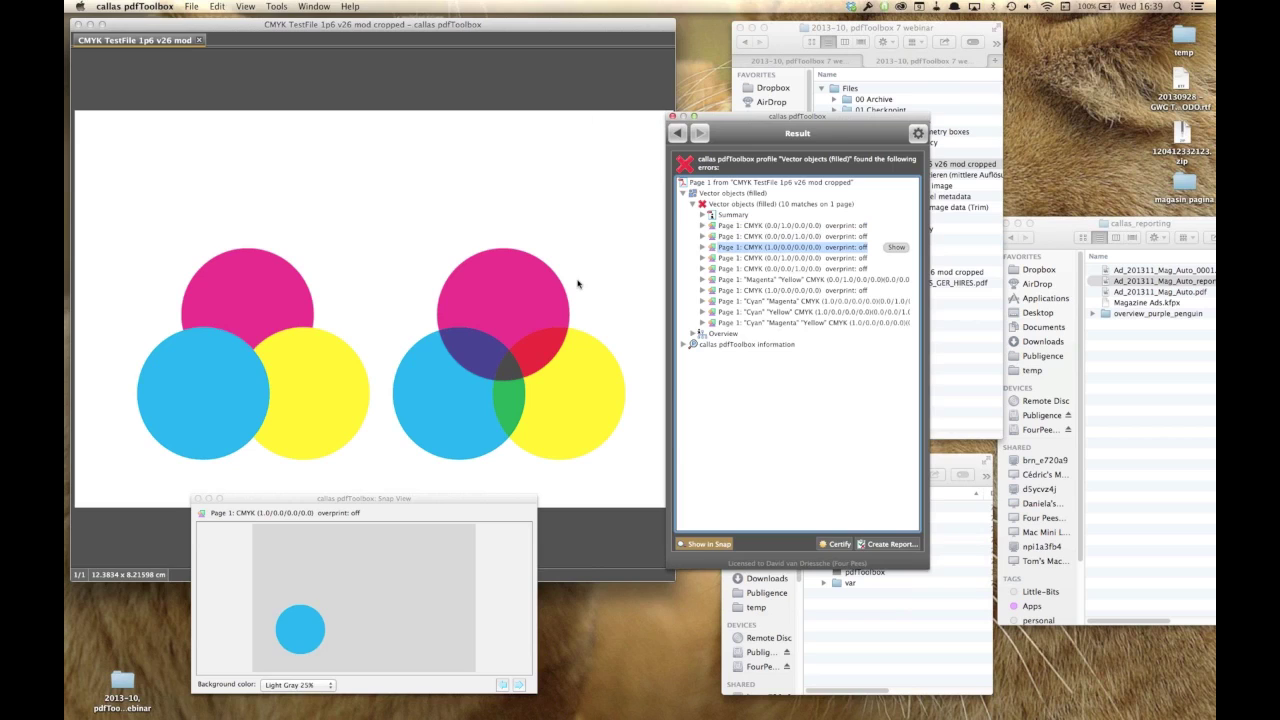
pyautogui.press('Down')
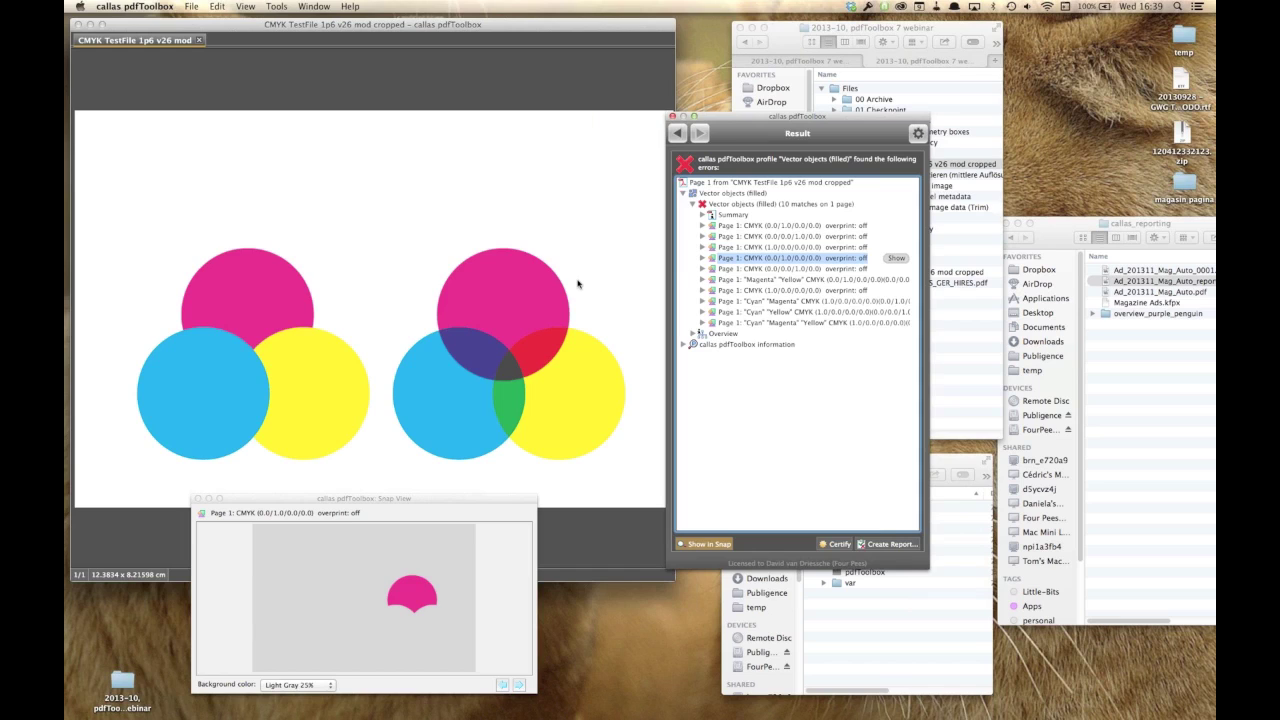
pyautogui.press('Down')
pyautogui.press('Down')
pyautogui.press('Down')
pyautogui.press('Down')
pyautogui.press('Down')
pyautogui.press('Down')
pyautogui.press('Down')
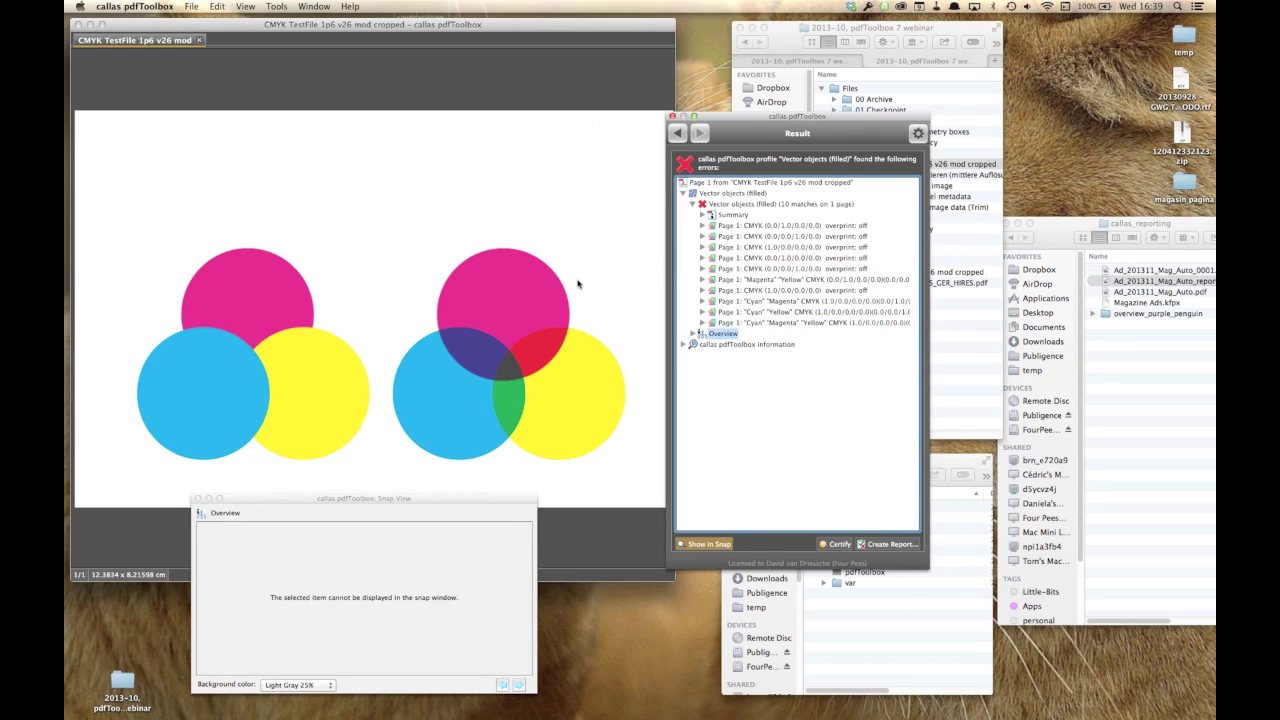
pyautogui.press('Up')
pyautogui.press('Up')
pyautogui.press('Up')
pyautogui.press('Up')
pyautogui.press('Up')
pyautogui.press('Up')
pyautogui.press('Up')
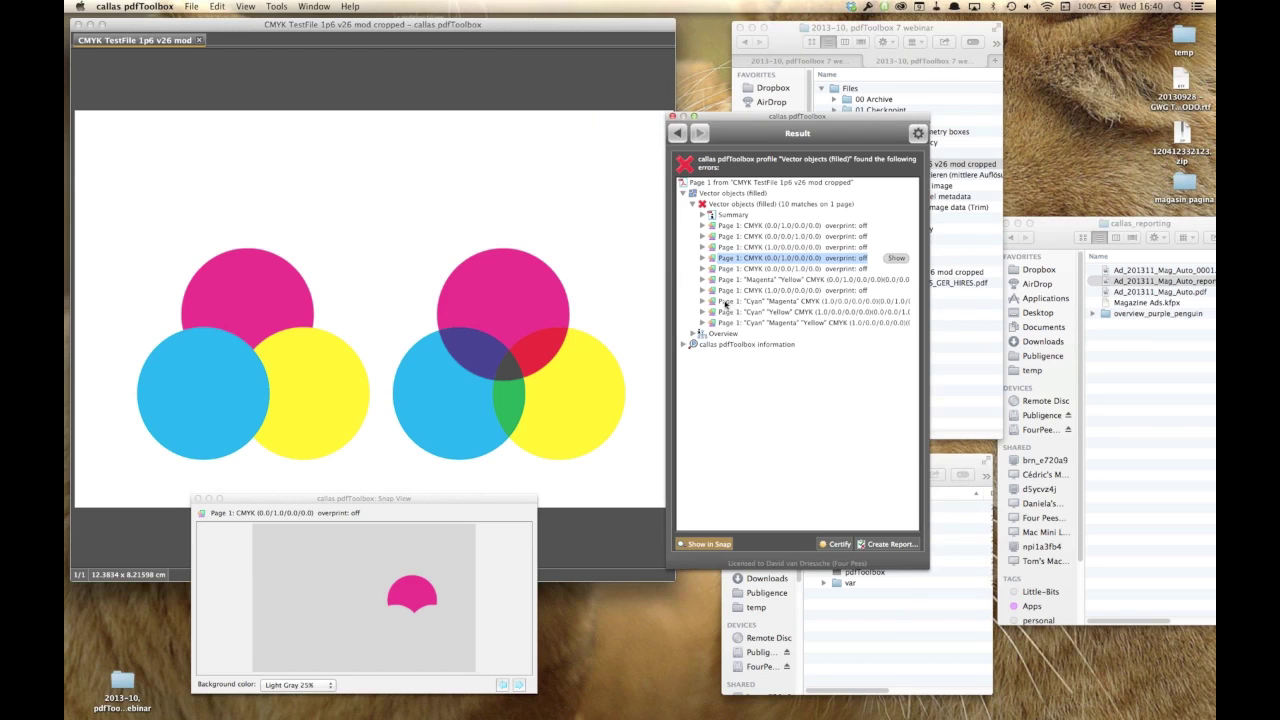
# - Close the CMYK test file and expand the 06 Convert page into image folder in Finder in place of 05 Flatten overprints
pyautogui.click(199, 40)
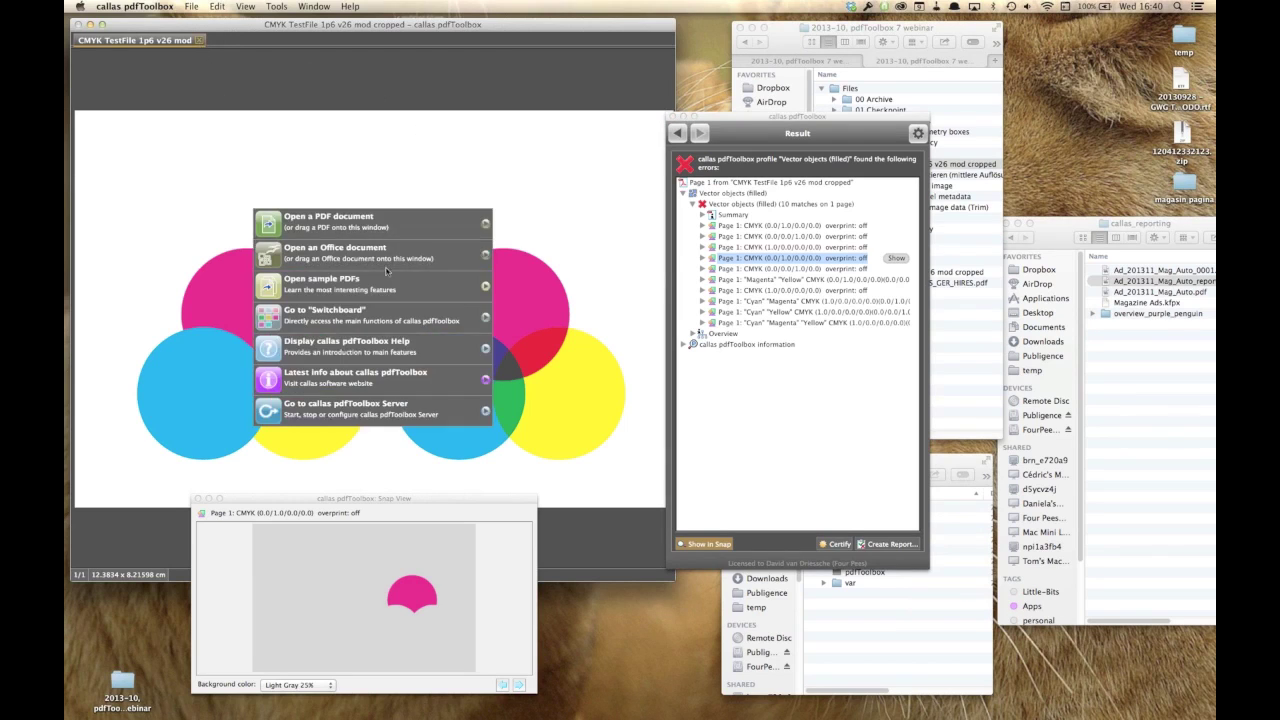
pyautogui.moveTo(757, 119); pyautogui.dragTo(769, 207)
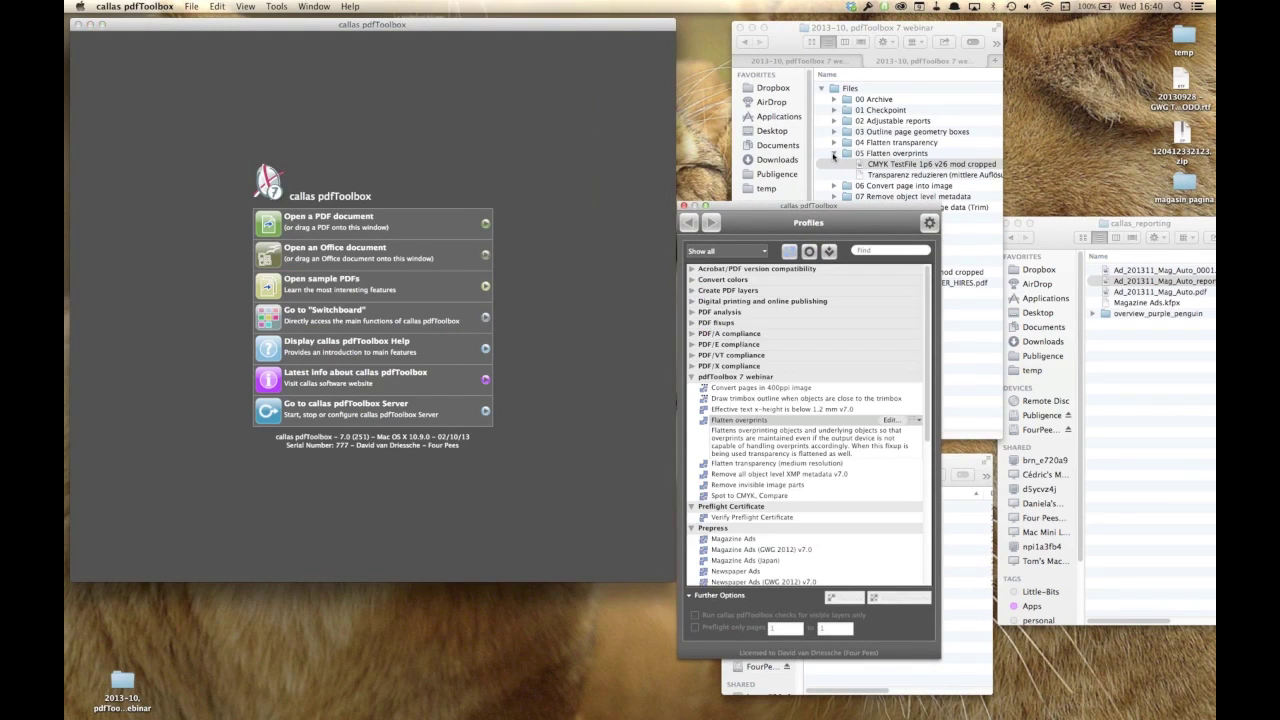
pyautogui.click(834, 156)
pyautogui.click(836, 165)
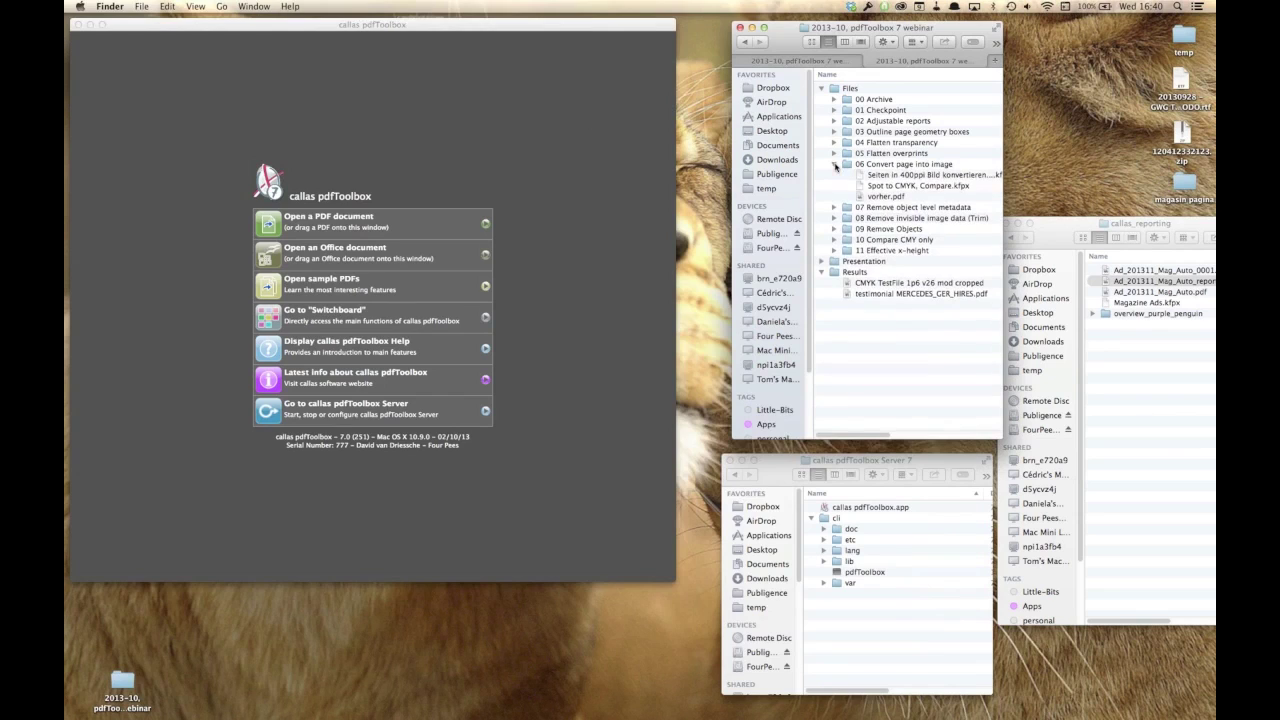
# - Open vorher.pdf from the 06 Convert page into image folder in pdfToolbox and bring its window forward
pyautogui.click(884, 200)
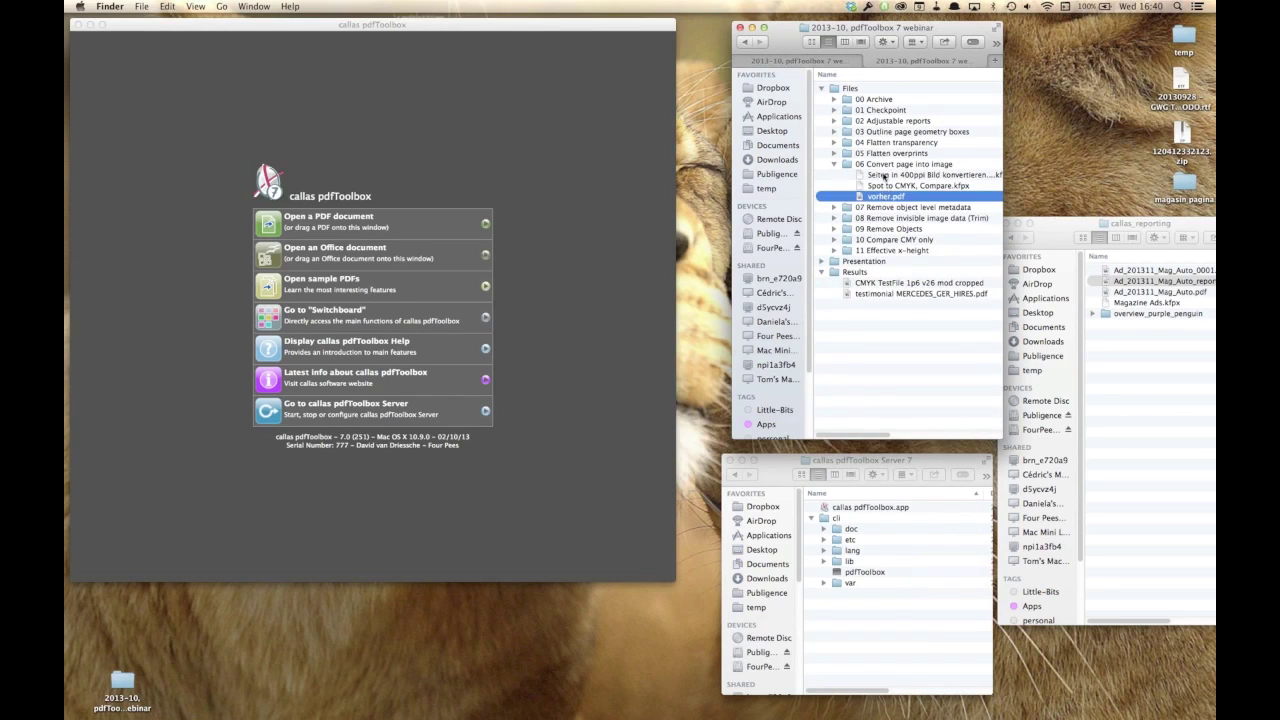
pyautogui.click(885, 177)
pyautogui.moveTo(861, 199); pyautogui.dragTo(400, 167)
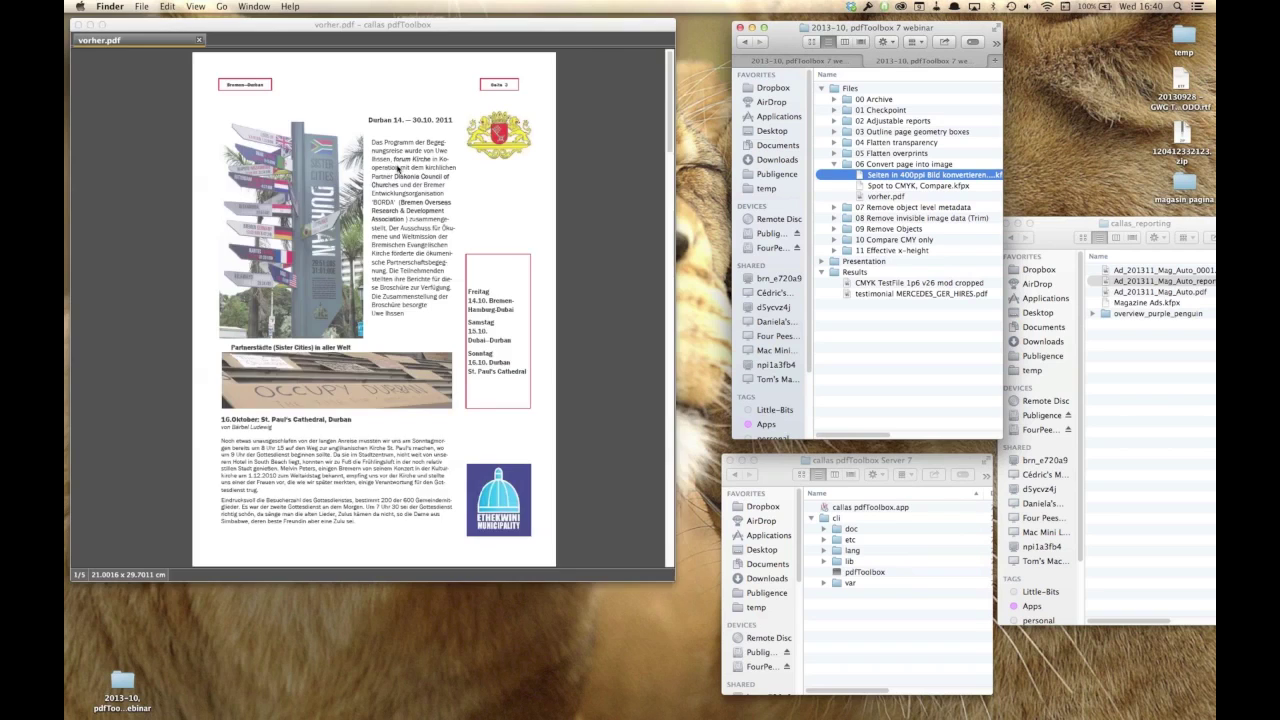
pyautogui.click(581, 147)
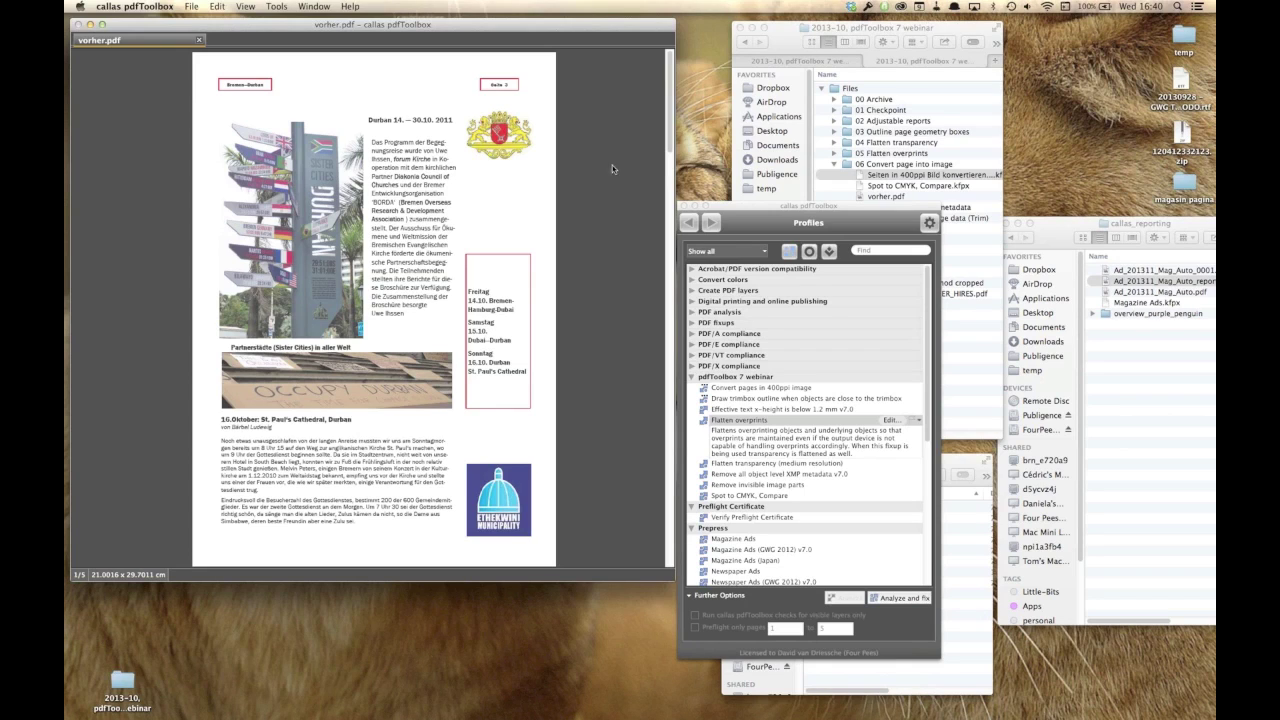
# - Point out Spot to CMYK, Compare.kfpx in Finder and run the Spot to CMYK, Compare profile with analyze and fix on vorher.pdf
pyautogui.click(885, 187)
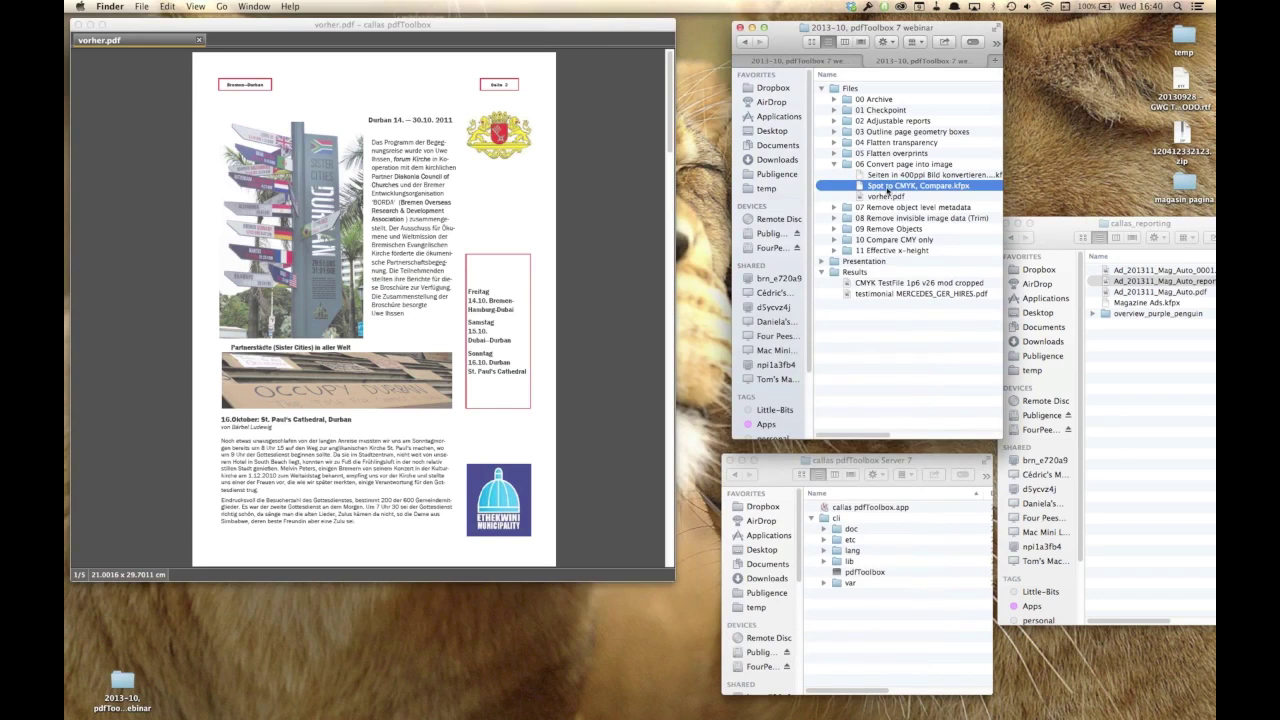
pyautogui.click(649, 284)
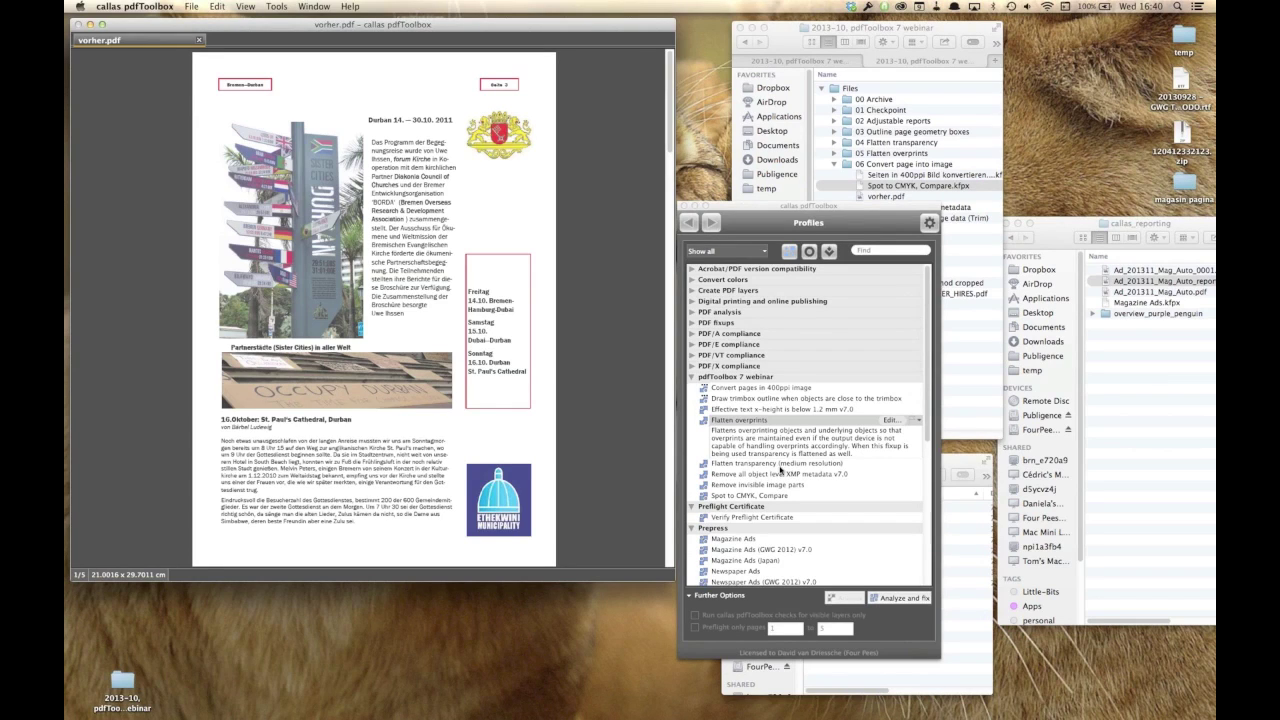
pyautogui.click(771, 495)
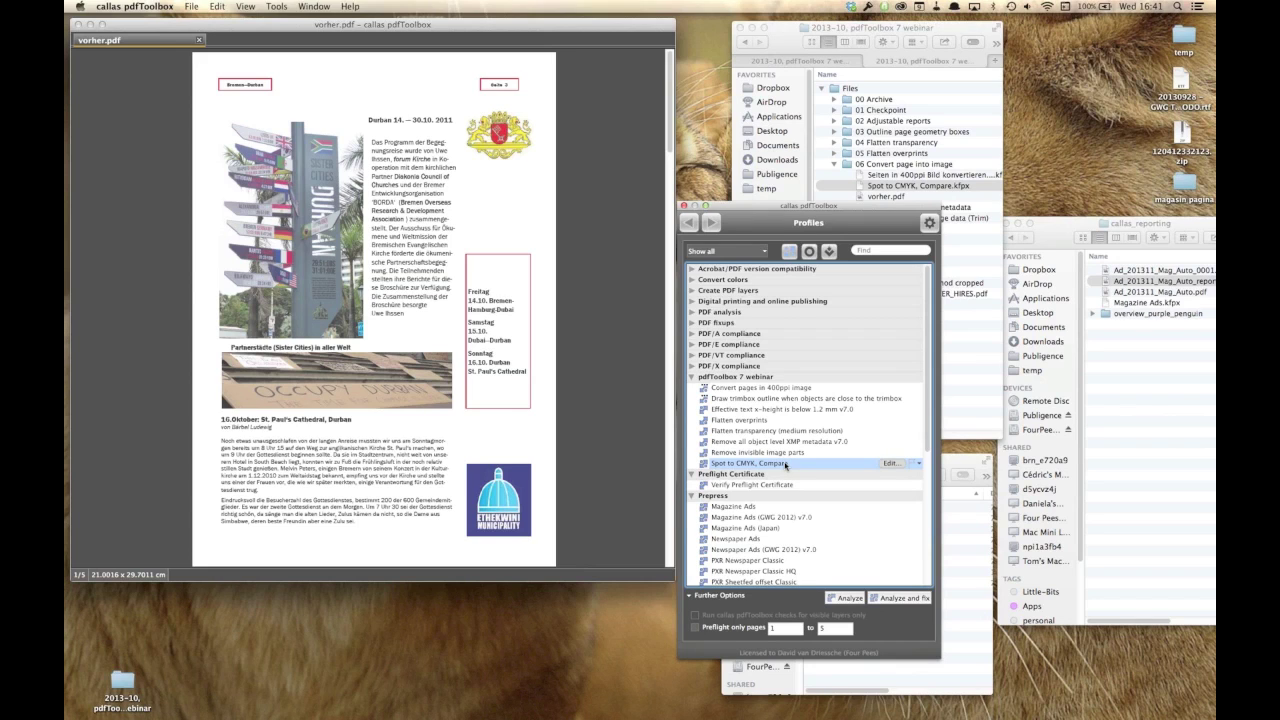
pyautogui.click(903, 598)
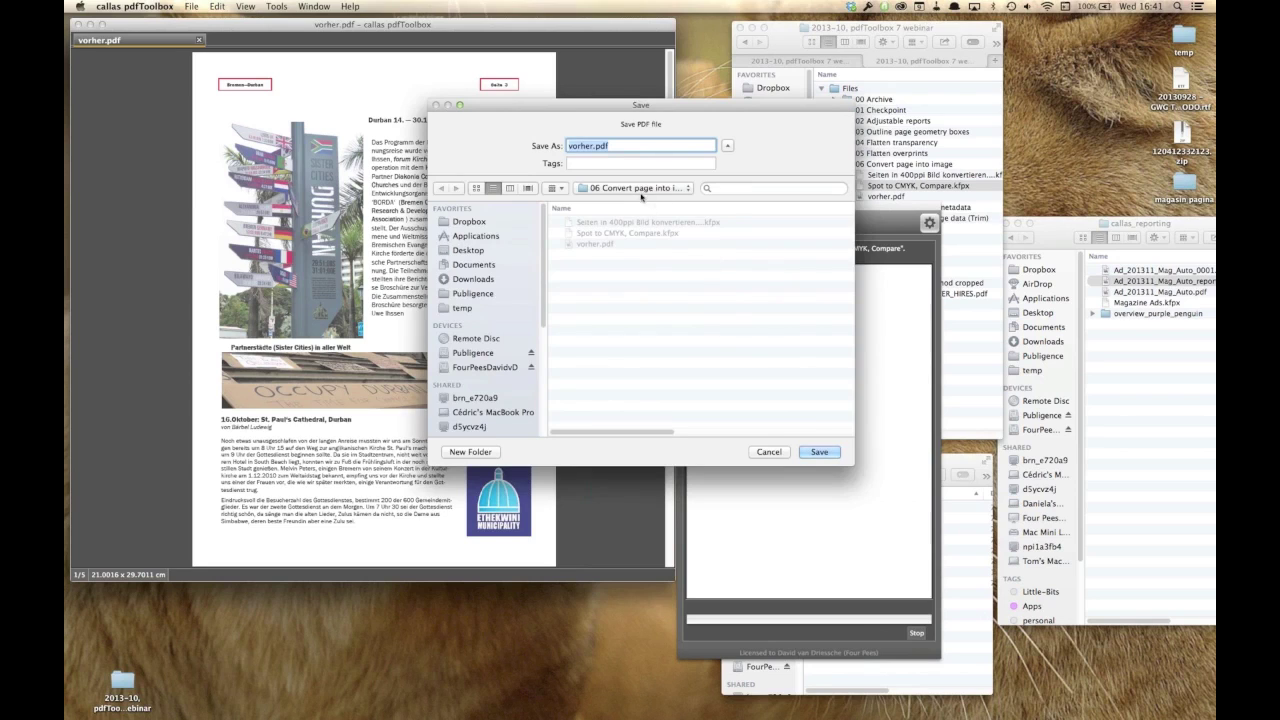
# - Save the spot-converted file as vorher.pdf in the webinar's Results folder
pyautogui.click(640, 194)
pyautogui.click(640, 207)
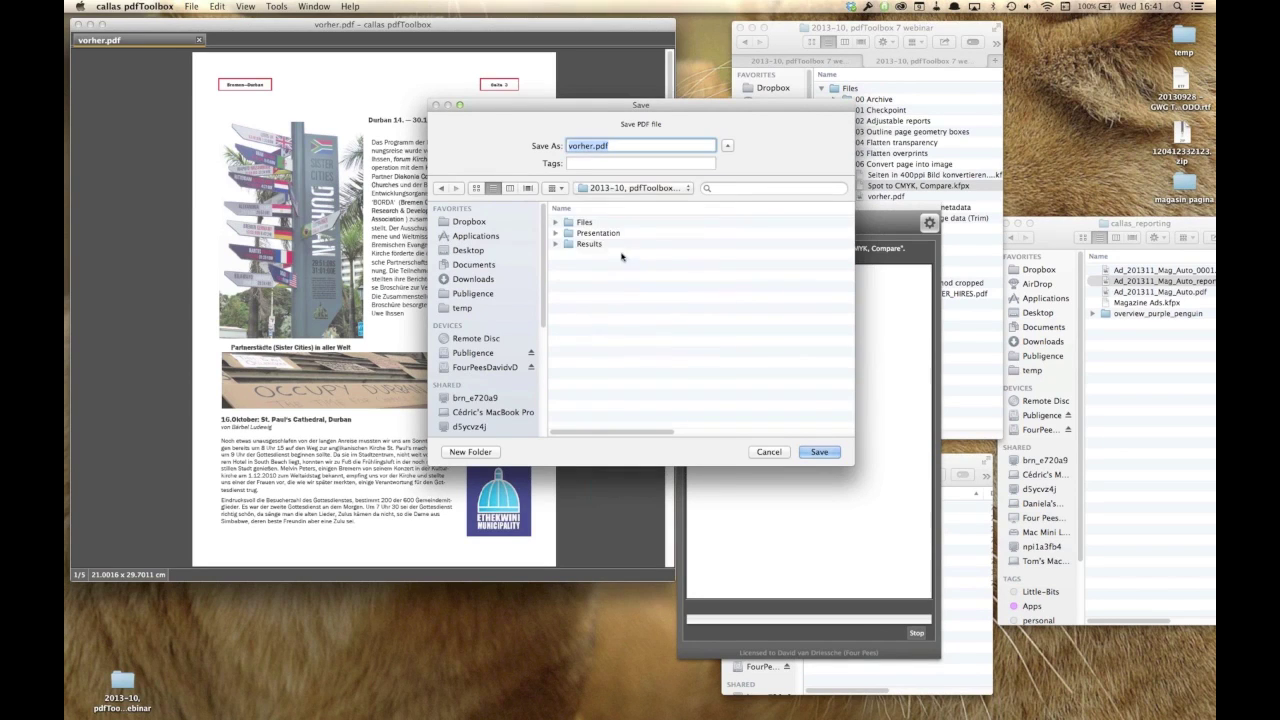
pyautogui.doubleClick(589, 244)
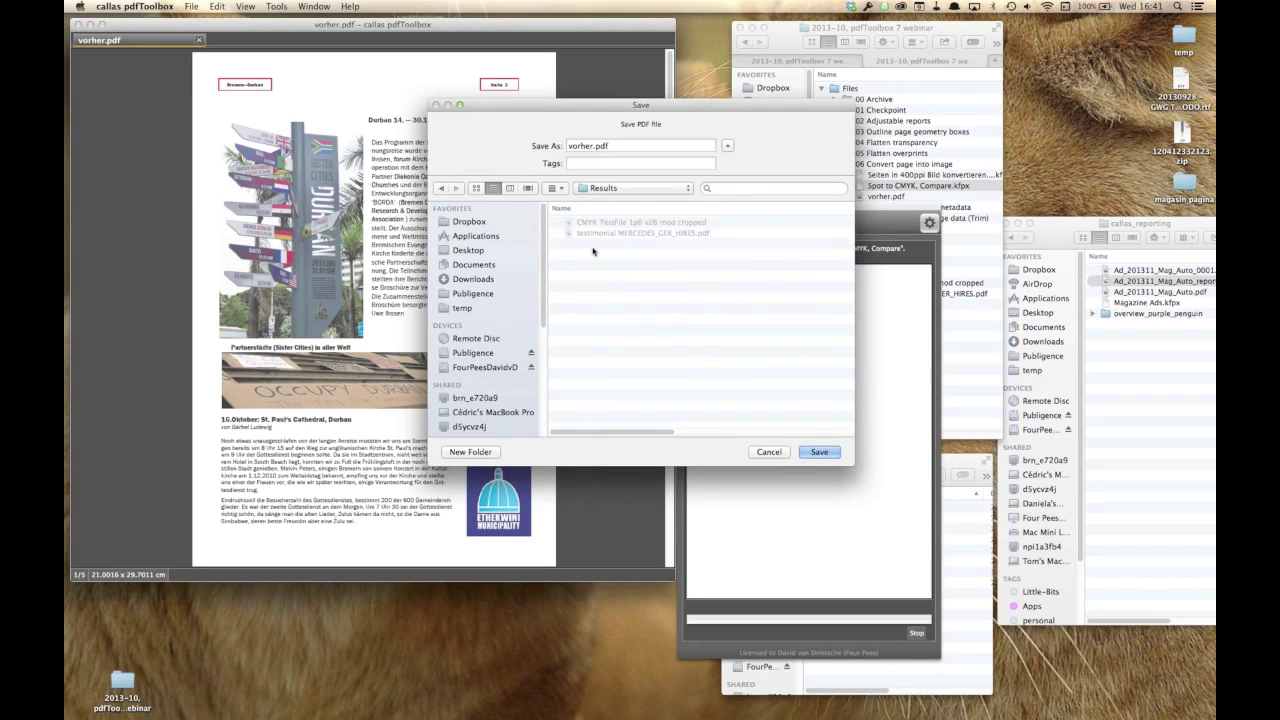
pyautogui.click(820, 452)
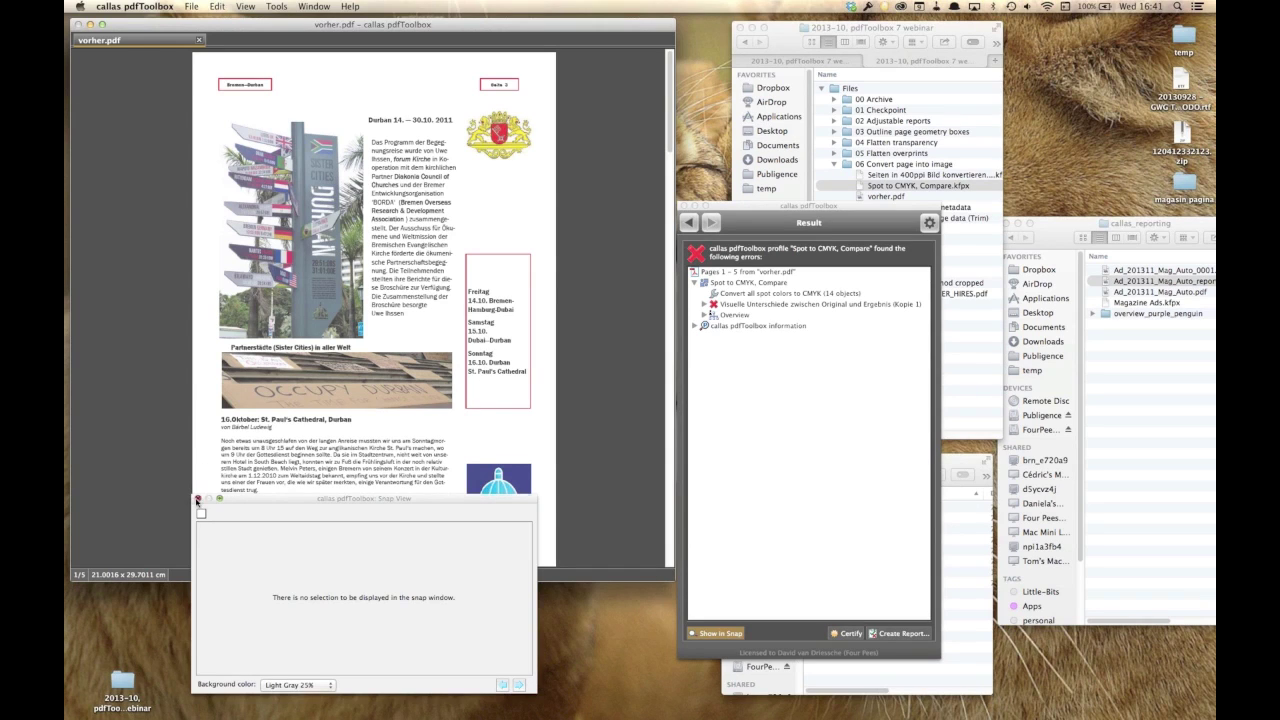
# - Close the Snap View window and go to page 2 of vorher.pdf
pyautogui.click(198, 499)
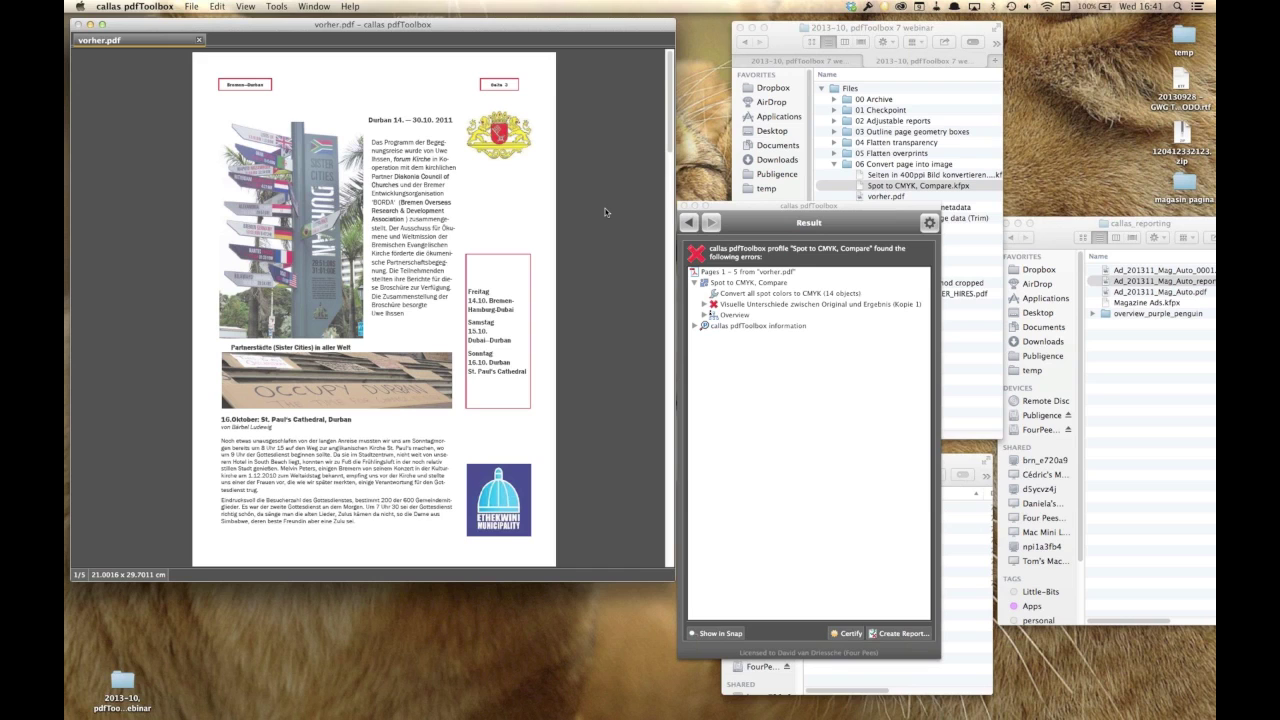
pyautogui.scroll(-2, 604, 208)
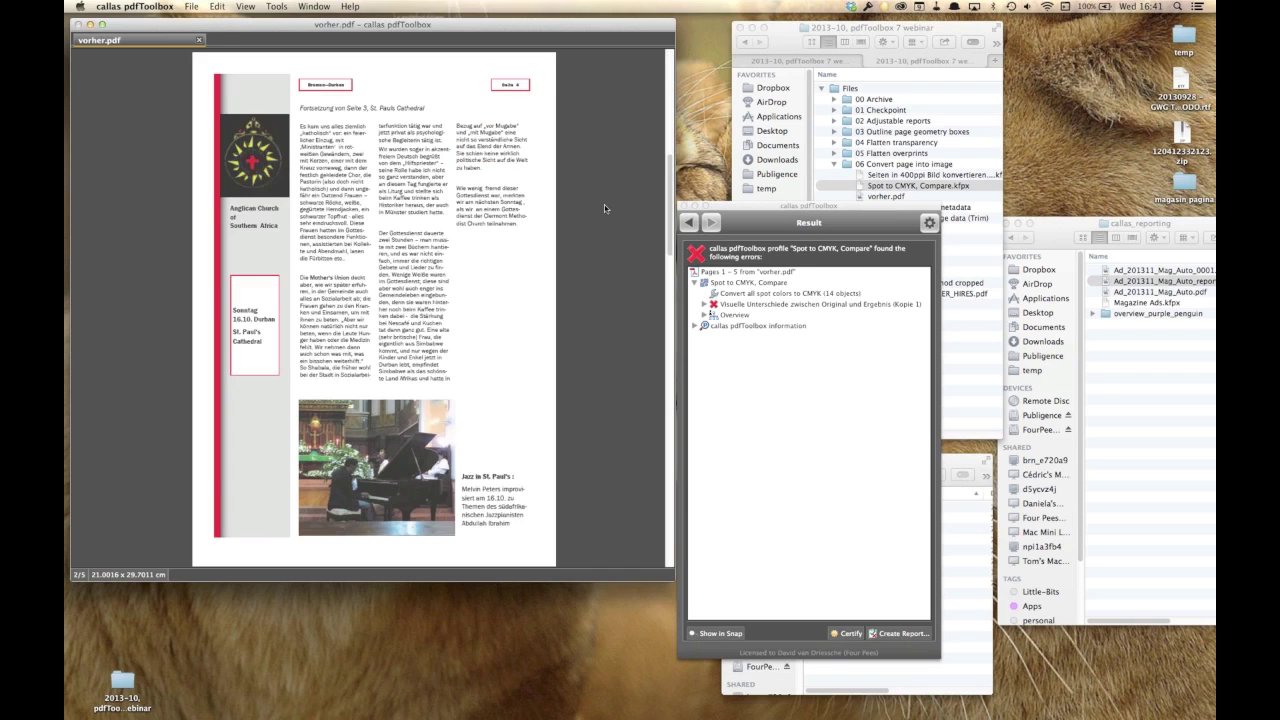
# - Open the original vorher.pdf beside the converted copy to compare page 3 in both, and close the converted copy
pyautogui.scroll(-2, 604, 204)
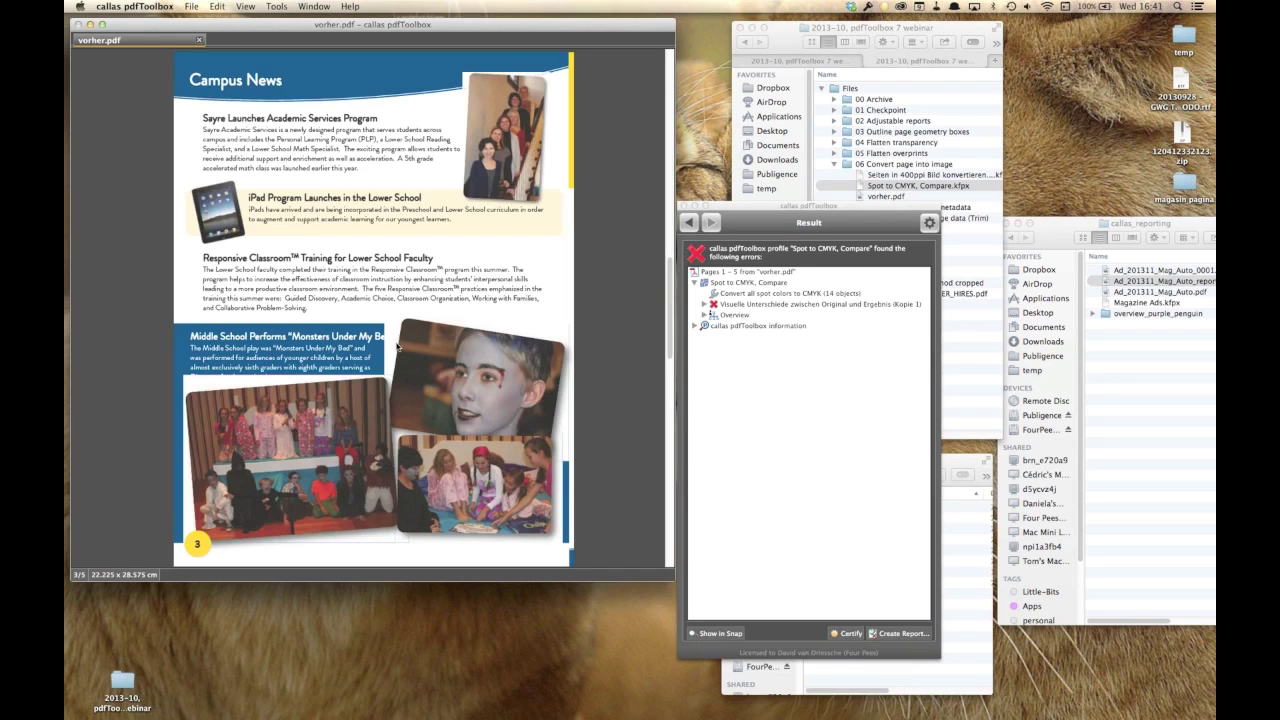
pyautogui.click(976, 332)
pyautogui.moveTo(855, 200); pyautogui.dragTo(613, 104)
pyautogui.scroll(-4, 571, 217)
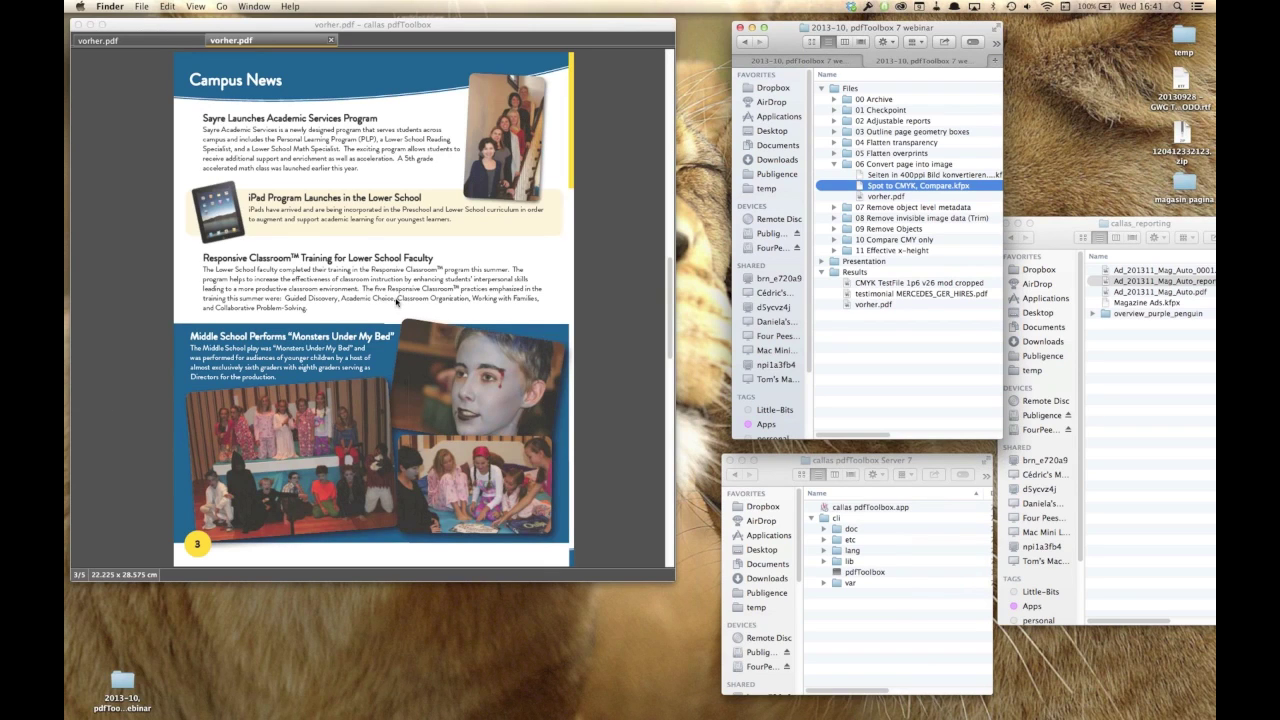
pyautogui.click(125, 42)
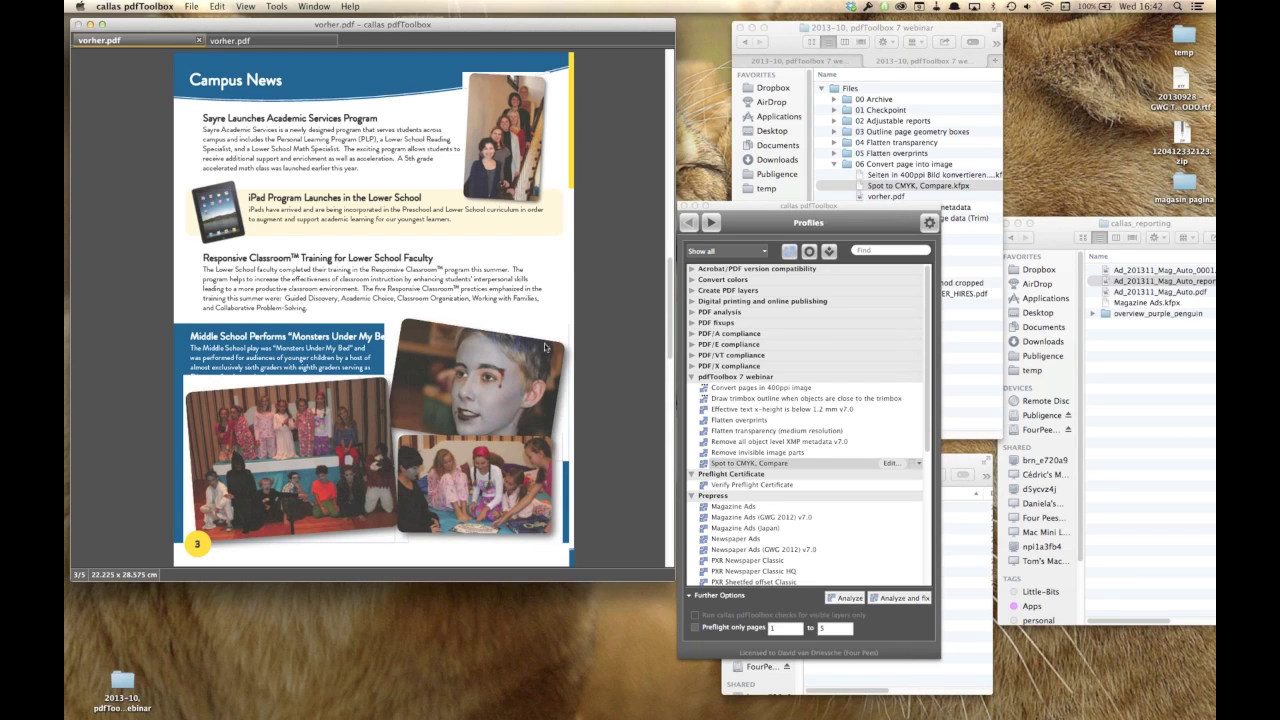
pyautogui.click(199, 42)
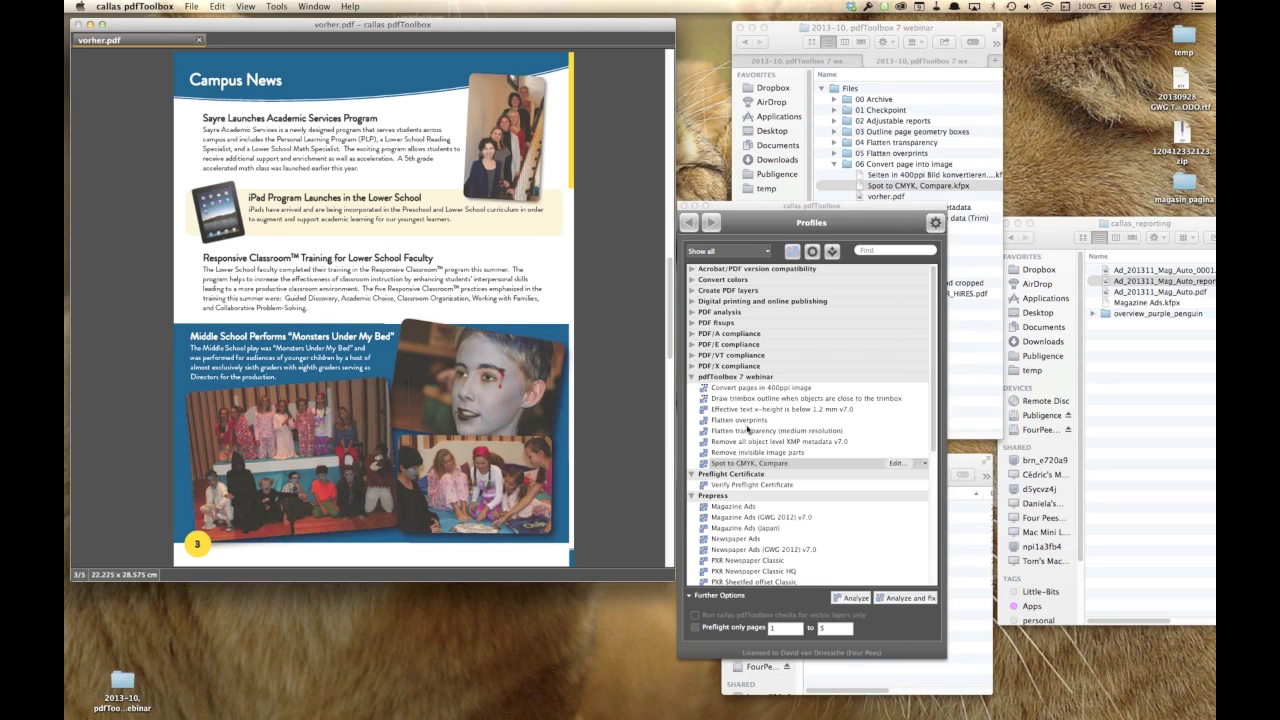
# - Run the Convert pages in 400ppi image profile with analyze and fix on vorher.pdf, converting page number 3
pyautogui.click(750, 389)
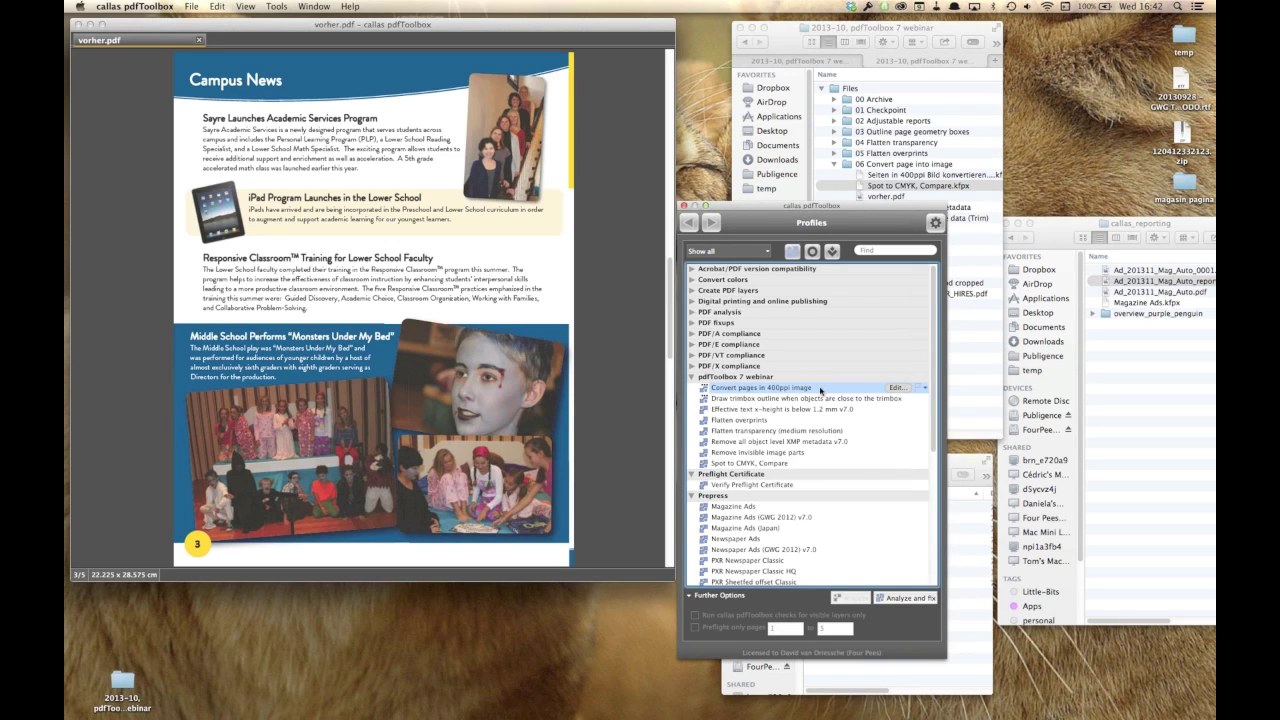
pyautogui.click(912, 598)
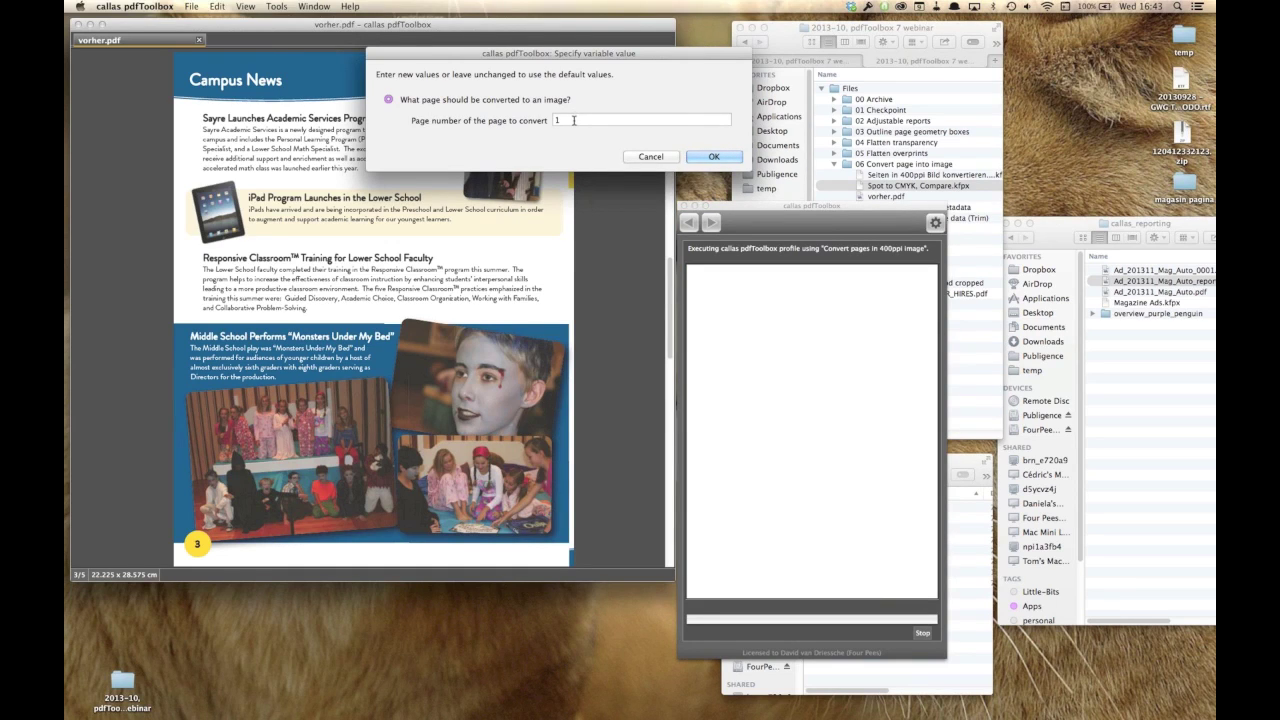
pyautogui.doubleClick(573, 120)
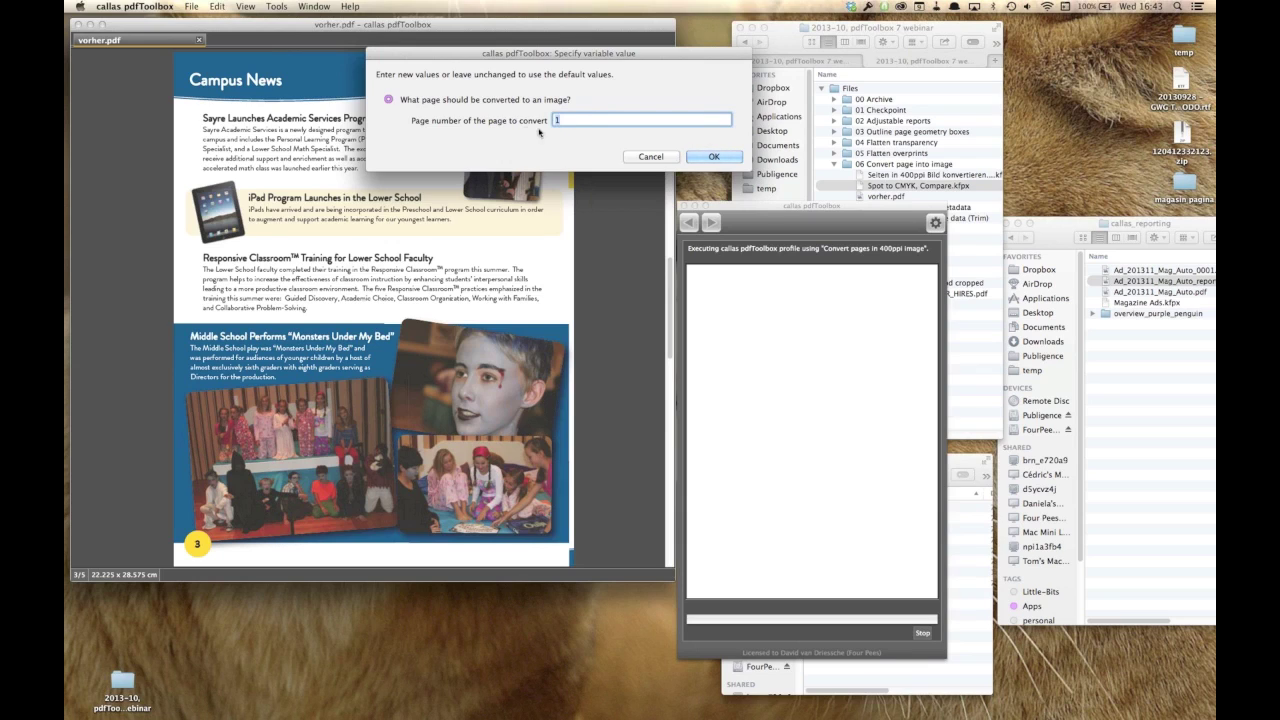
pyautogui.write('3')
pyautogui.click(715, 161)
# - Save the converted file as vorher - processed.pdf in the webinar's Results folder
pyautogui.click(633, 189)
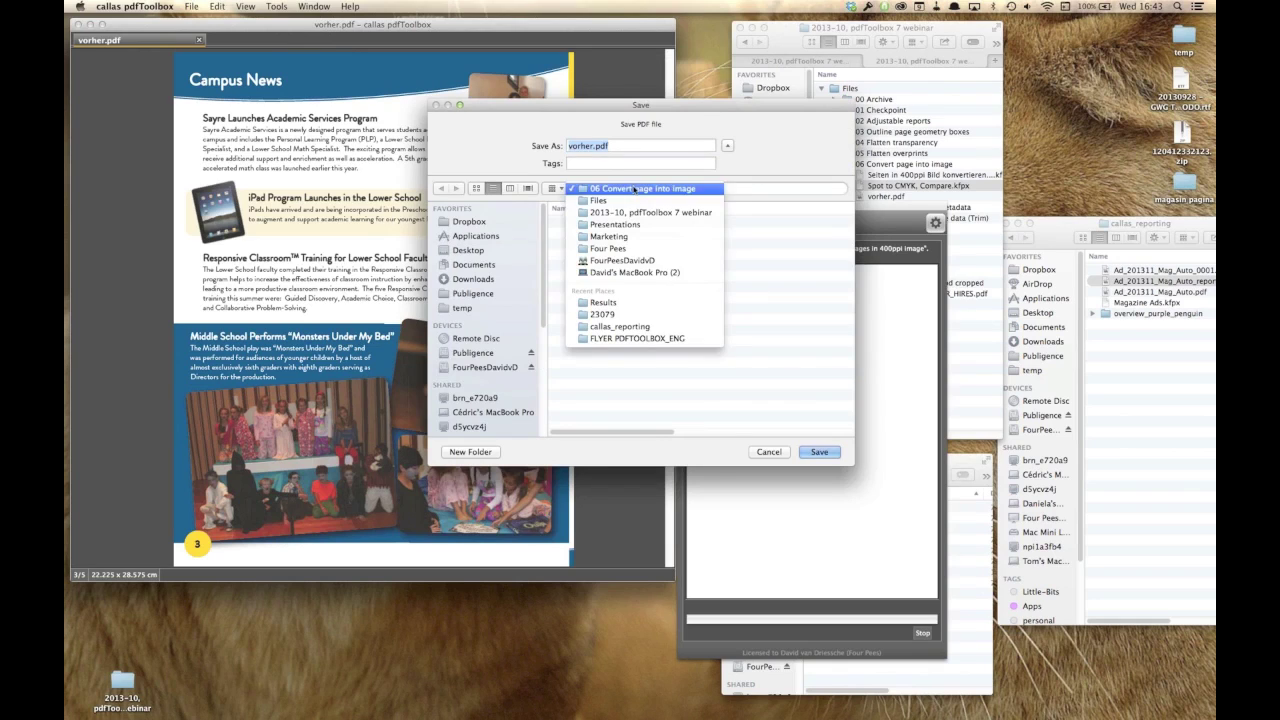
pyautogui.click(603, 302)
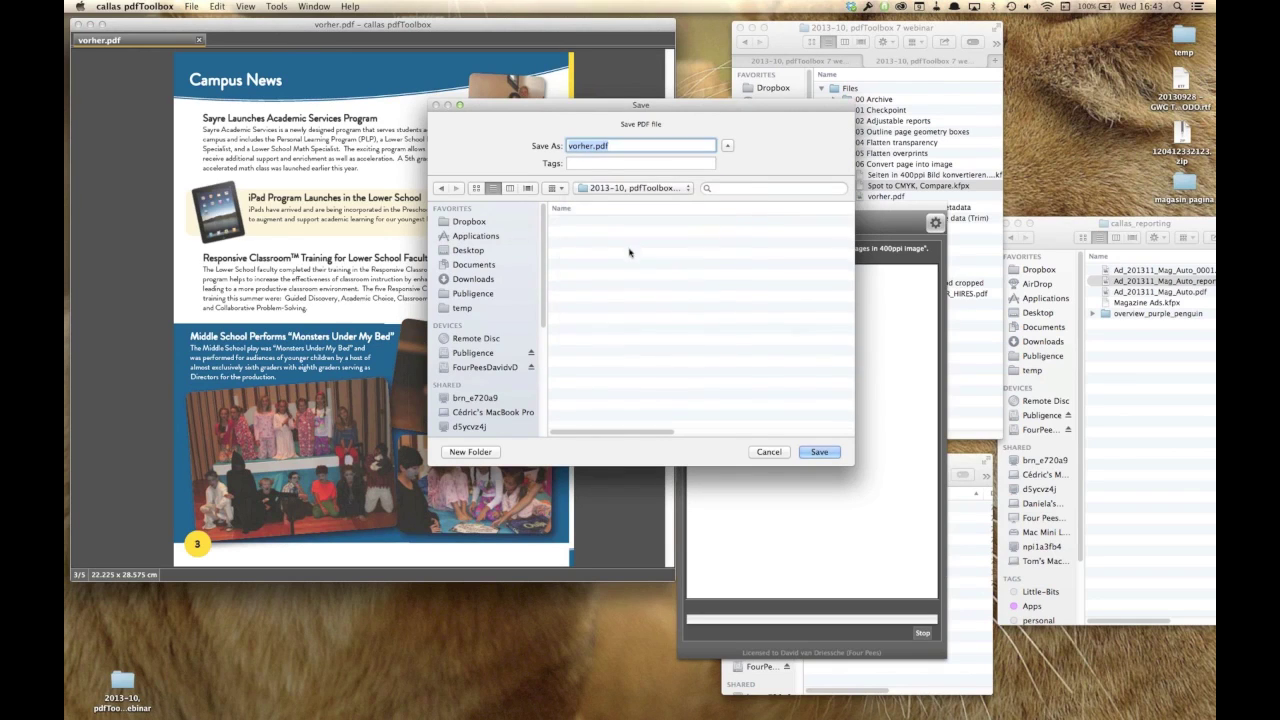
pyautogui.click(599, 143)
pyautogui.write('- procs')
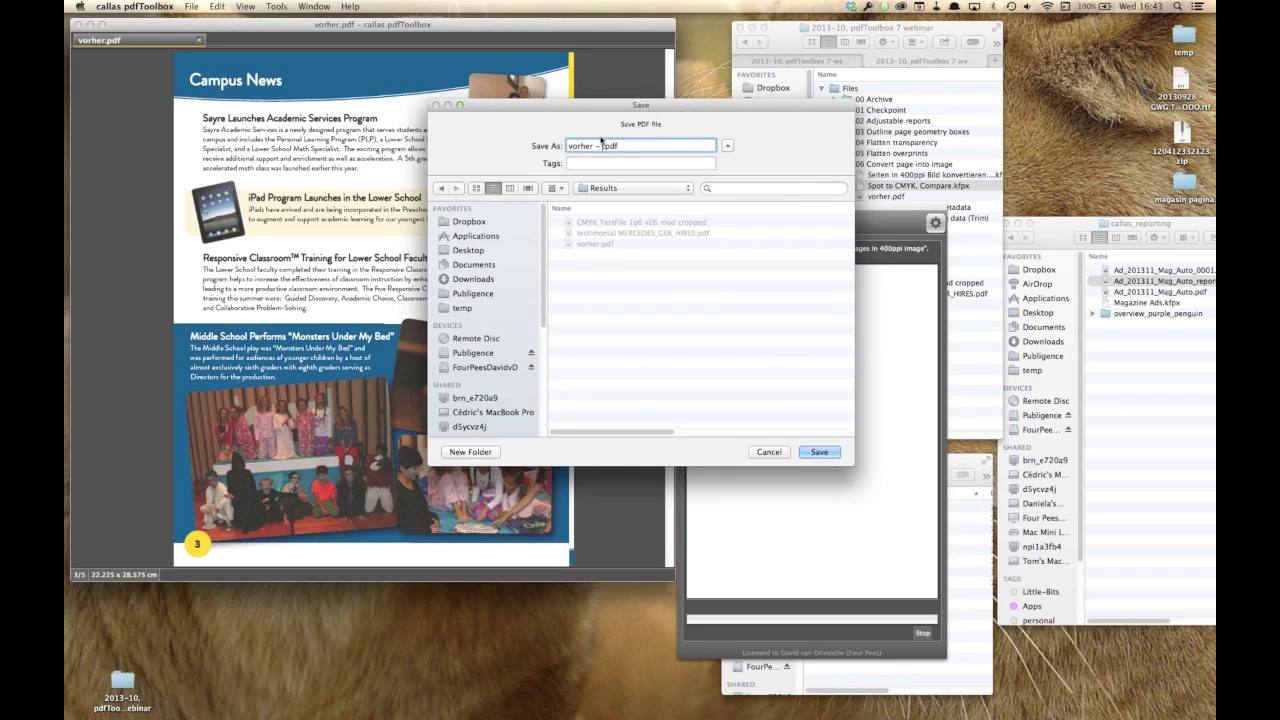
pyautogui.press('BackSpace')
pyautogui.write('essed')
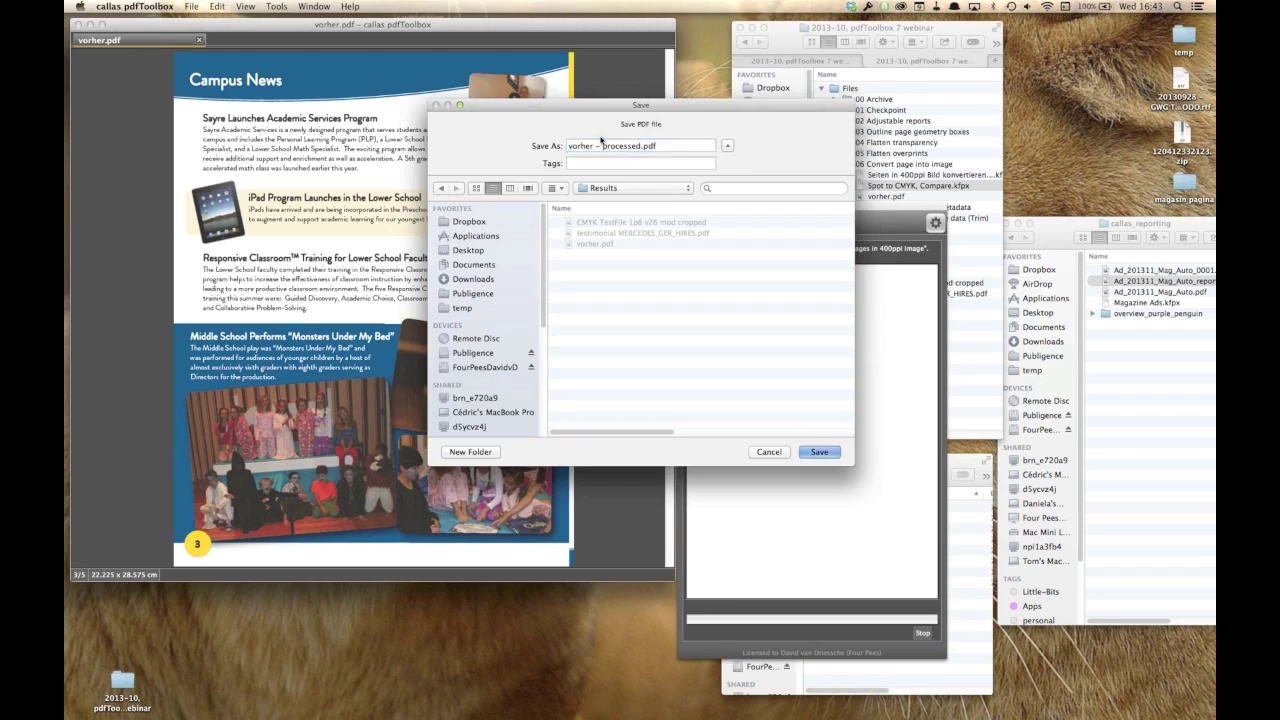
pyautogui.press('Return')
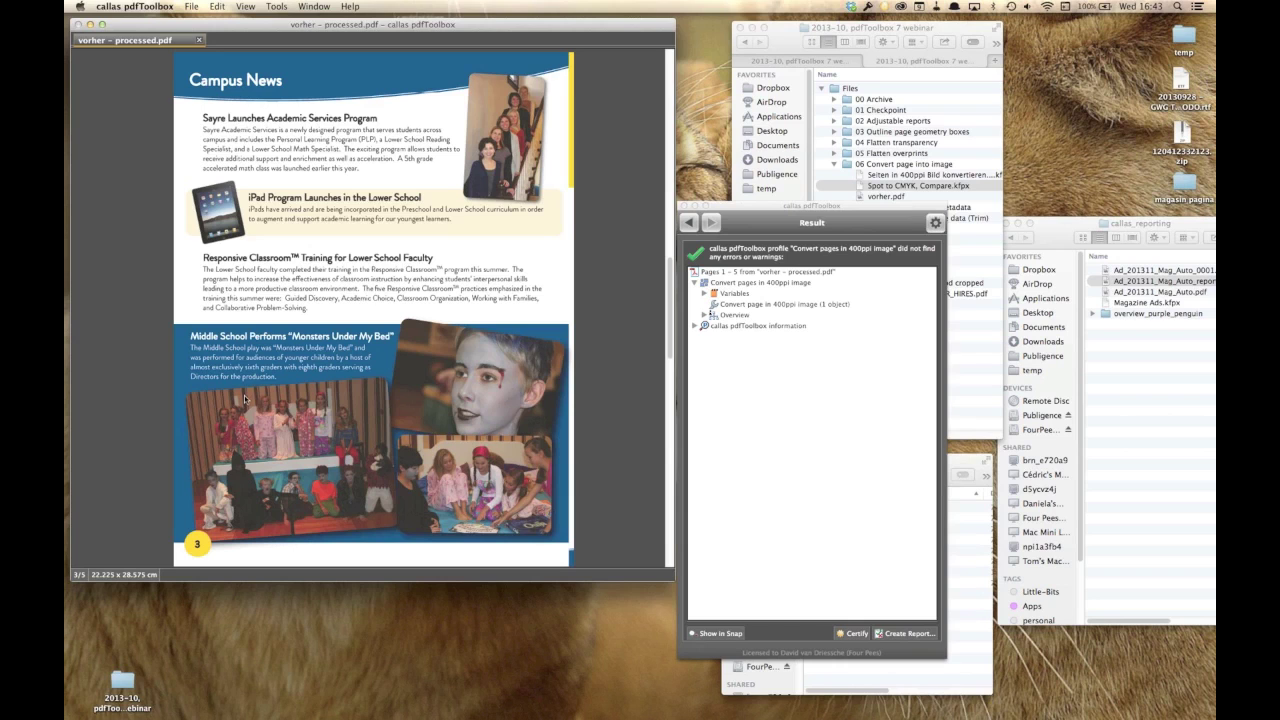
# - Examine the "Middle School Performs" text on page 3 with the Loupe, and close the Loupe window
pyautogui.moveTo(184, 328); pyautogui.dragTo(214, 356)
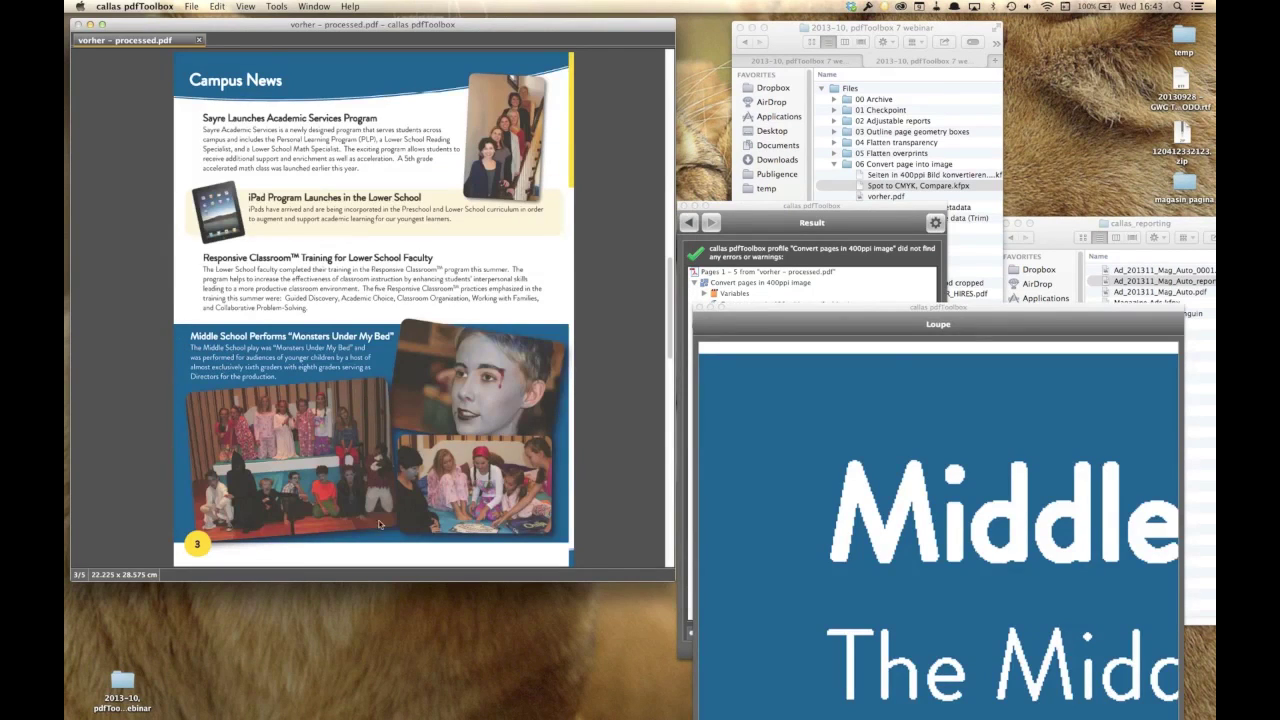
pyautogui.moveTo(886, 365); pyautogui.dragTo(399, 116)
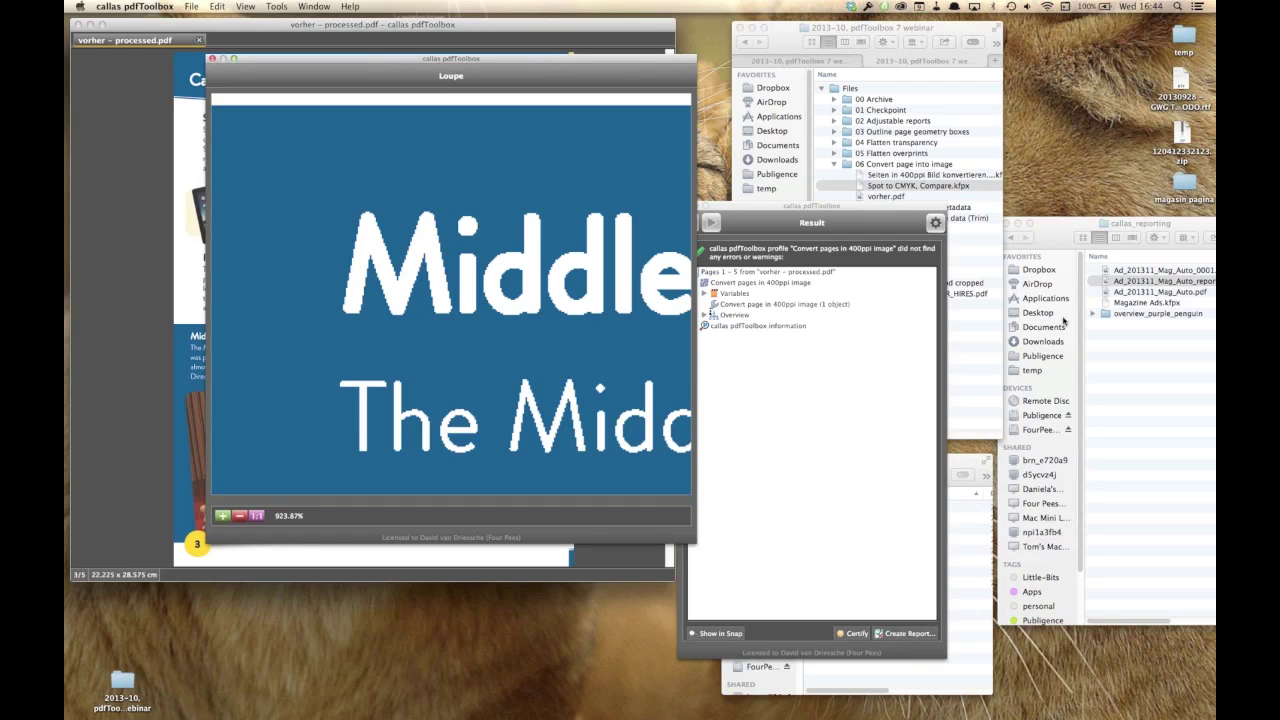
pyautogui.click(213, 60)
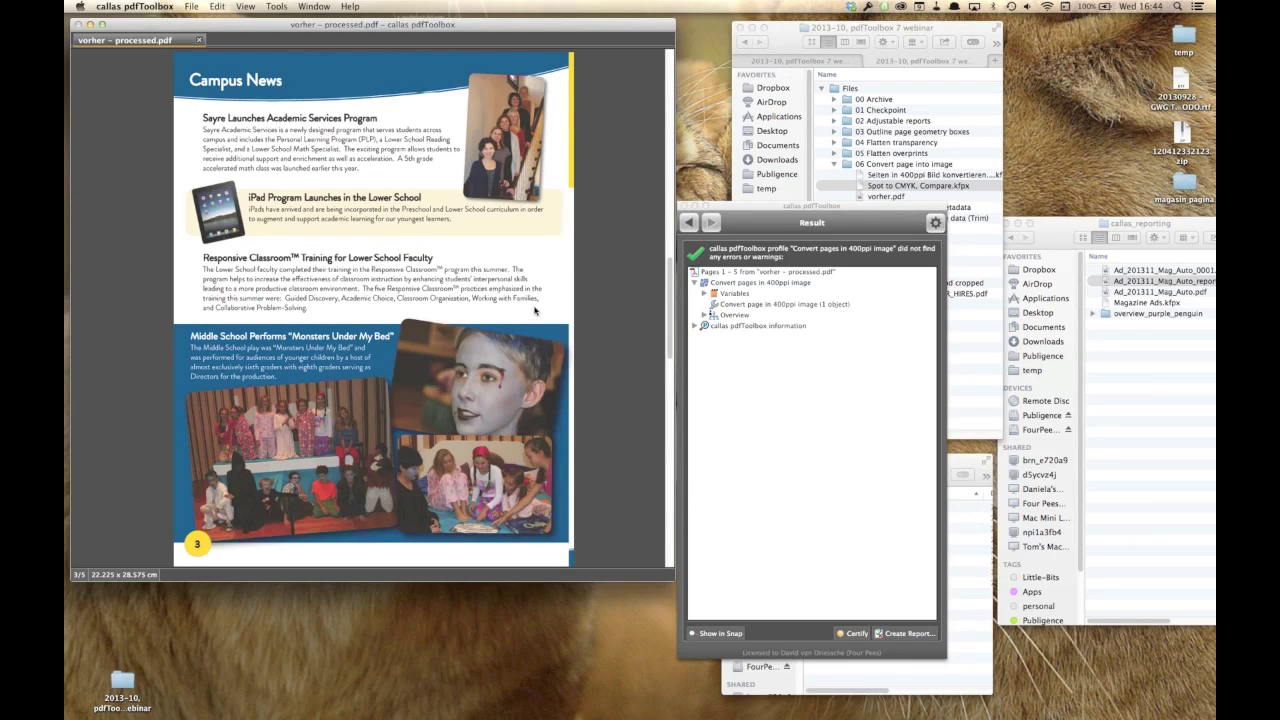
# - Close vorher - processed.pdf and open 01b_Metadaten_aus_EPS.pdf from the 07 Remove object level metadata folder in pdfToolbox
pyautogui.click(690, 222)
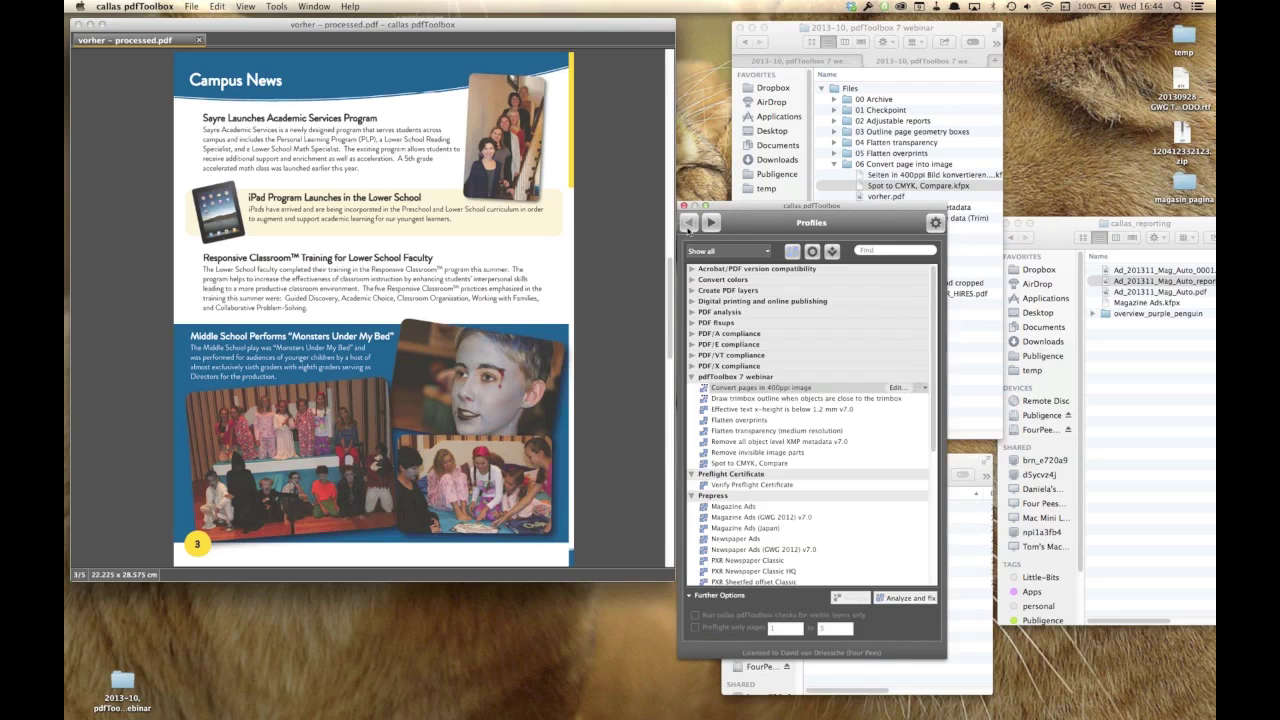
pyautogui.click(200, 41)
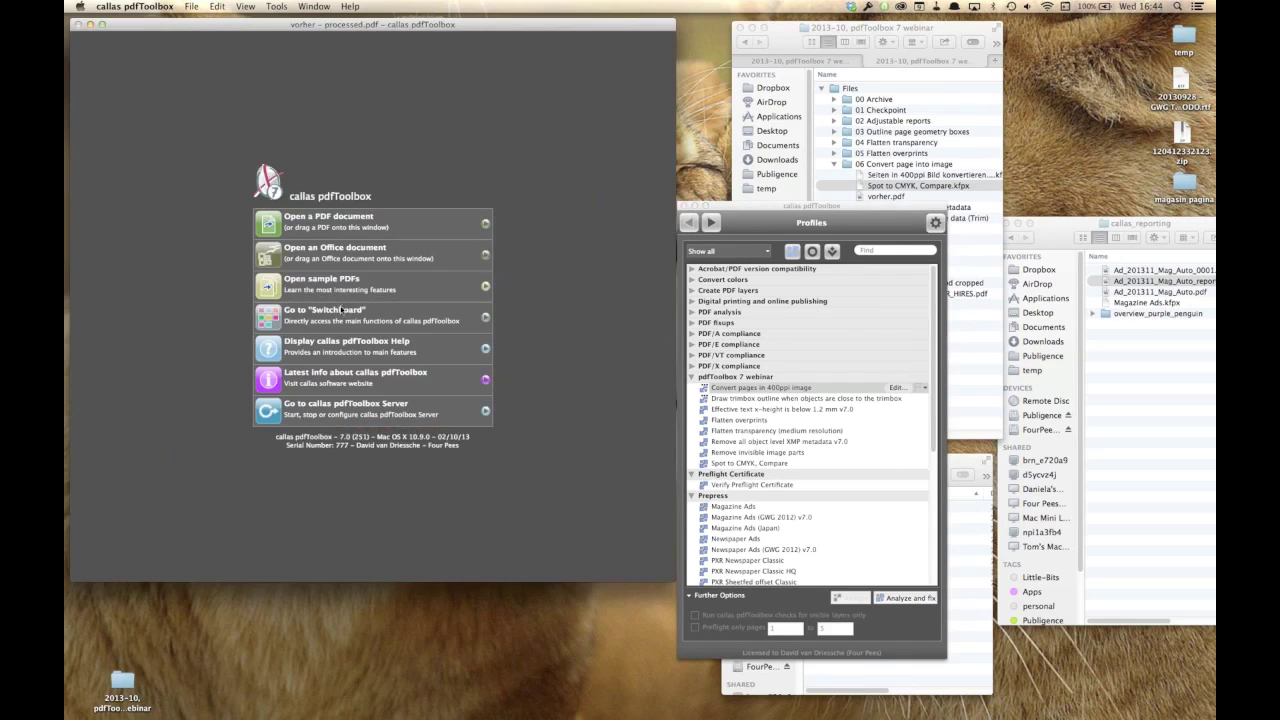
pyautogui.moveTo(870, 208); pyautogui.dragTo(850, 328)
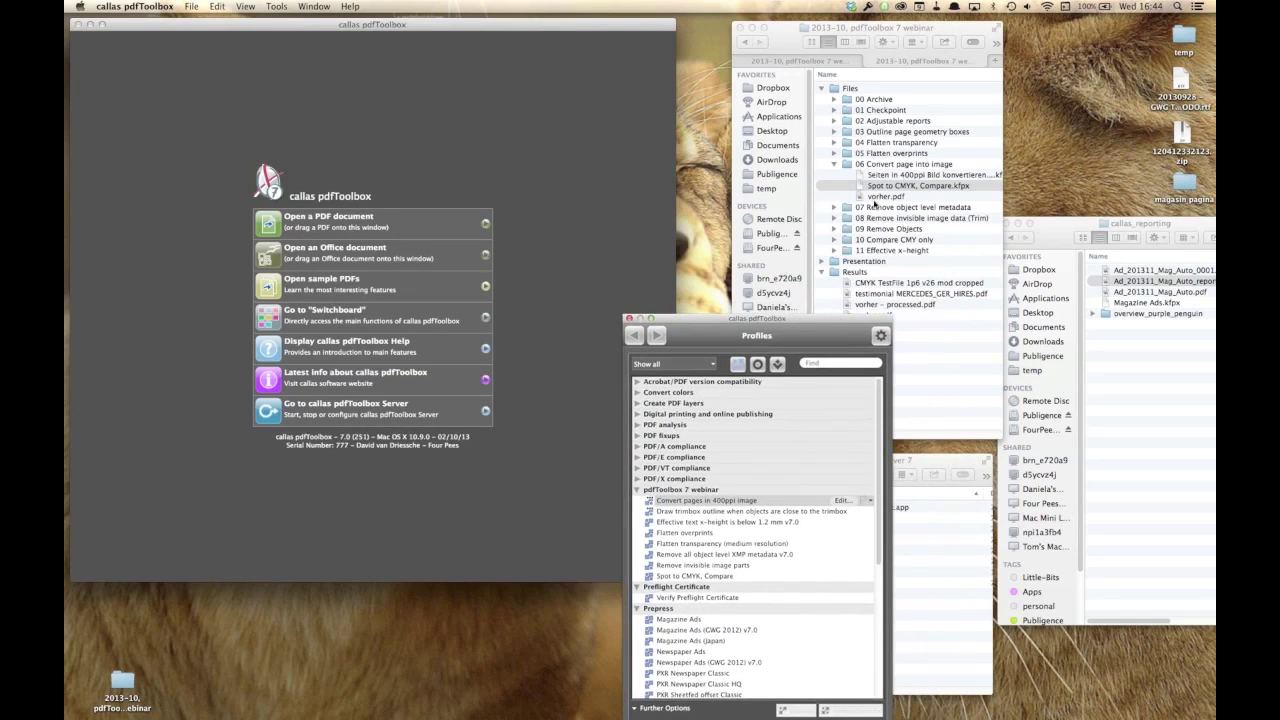
pyautogui.click(845, 186)
pyautogui.click(834, 164)
pyautogui.click(834, 175)
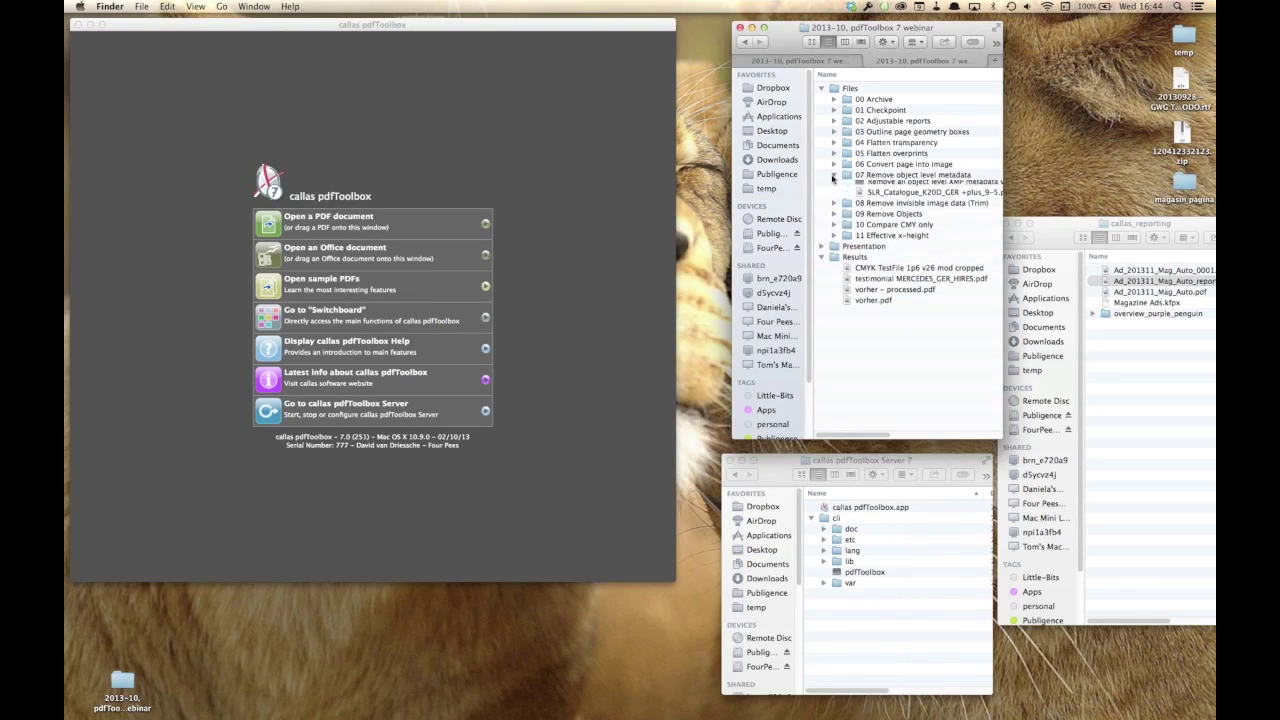
pyautogui.click(901, 186)
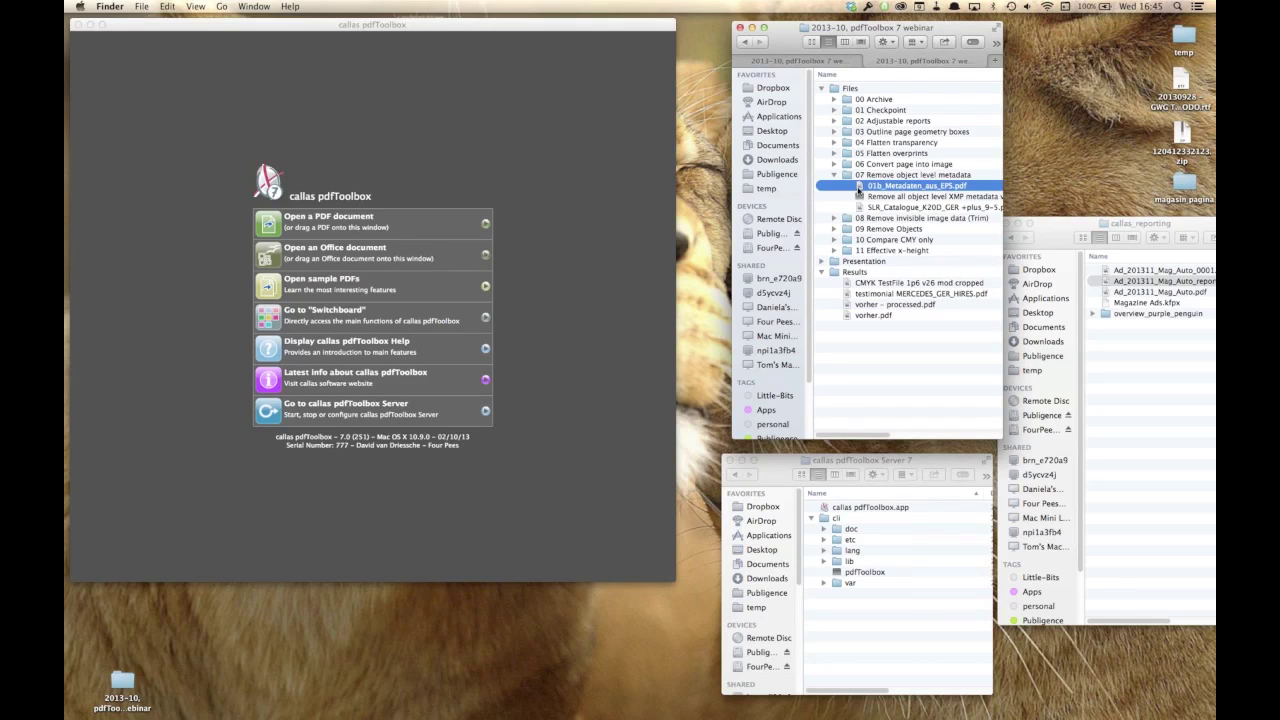
pyautogui.moveTo(832, 192); pyautogui.dragTo(491, 158)
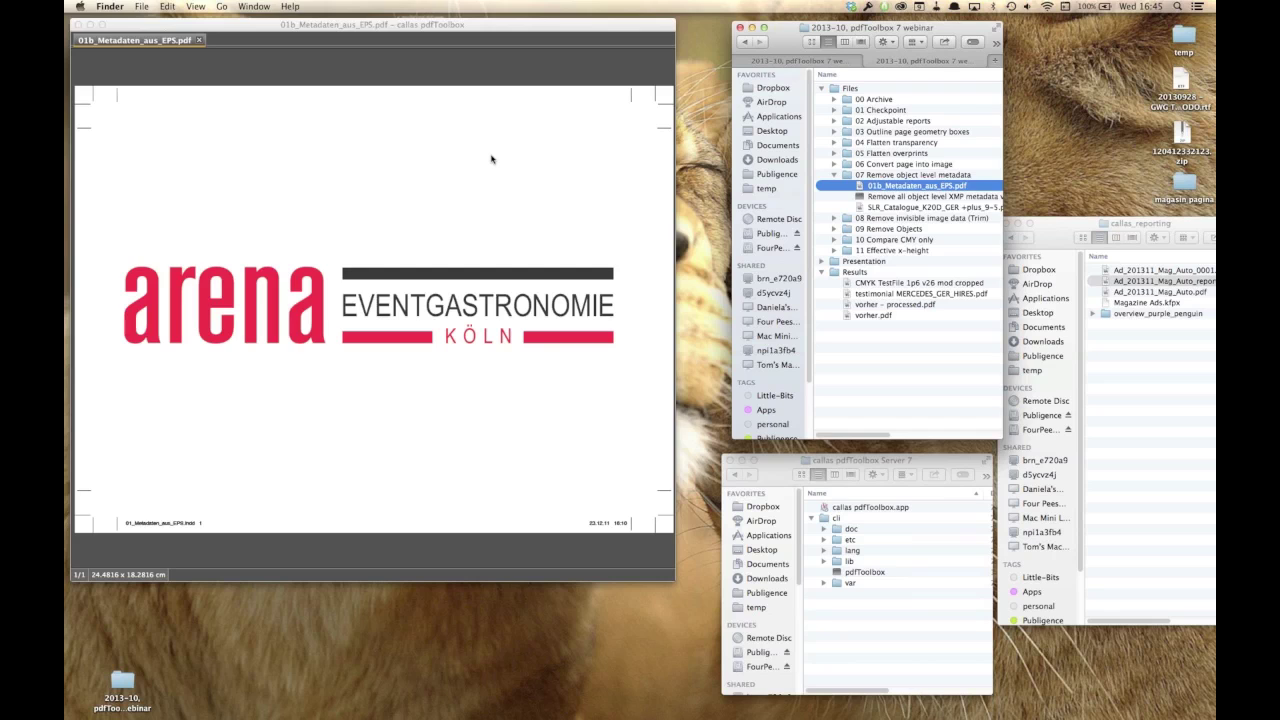
# - Examine the metadata of 01b_Metadaten_aus_EPS.pdf, including its XMP Media Management history, in the Metadata Explorer and close it
pyautogui.click(388, 93)
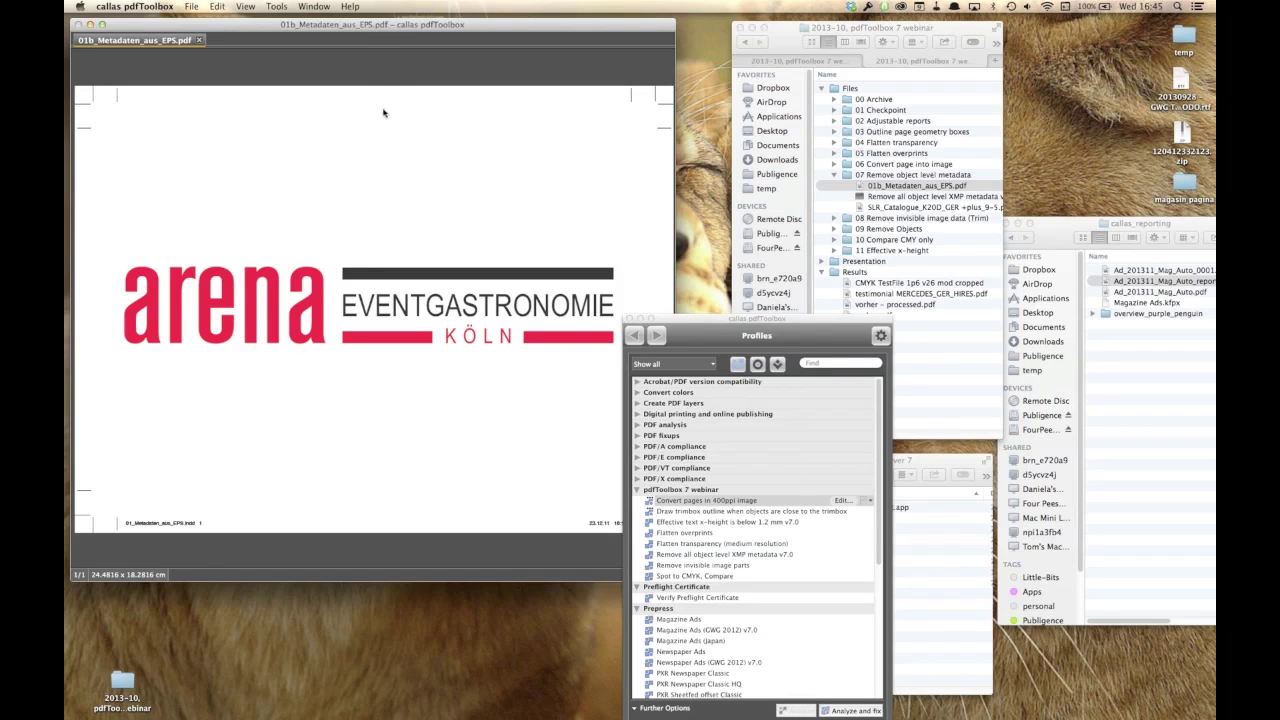
pyautogui.click(278, 6)
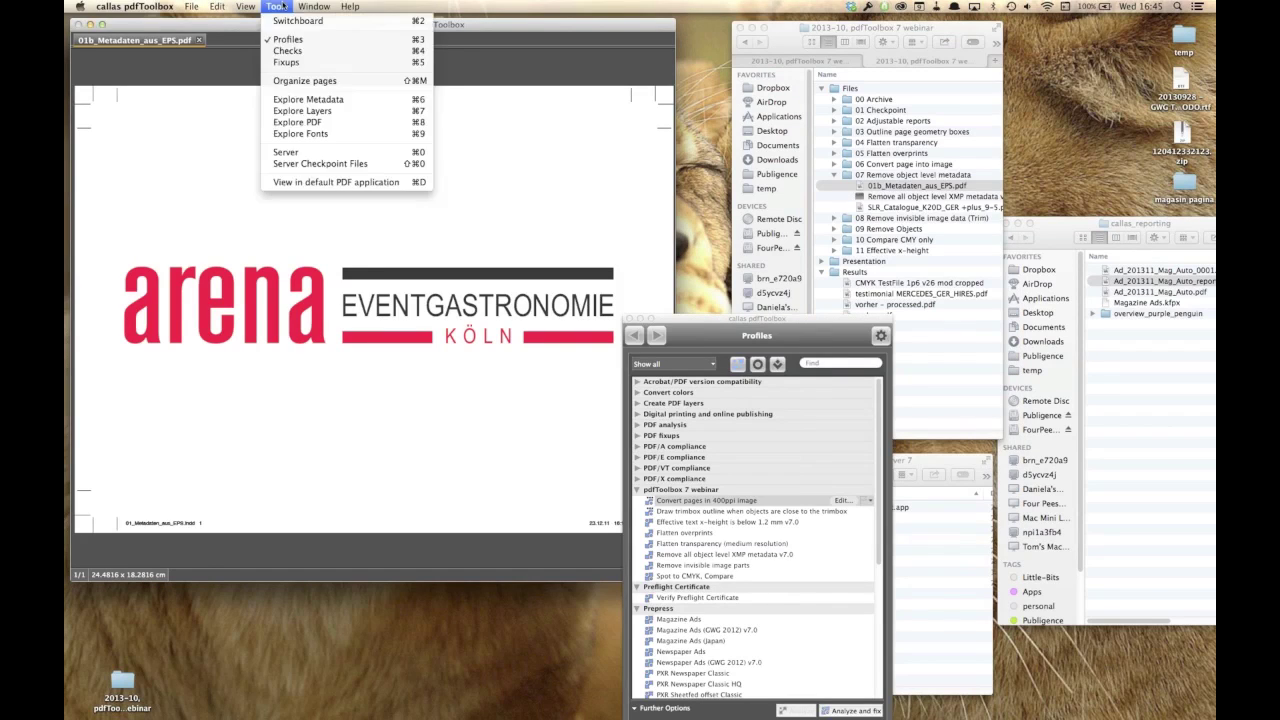
pyautogui.click(305, 100)
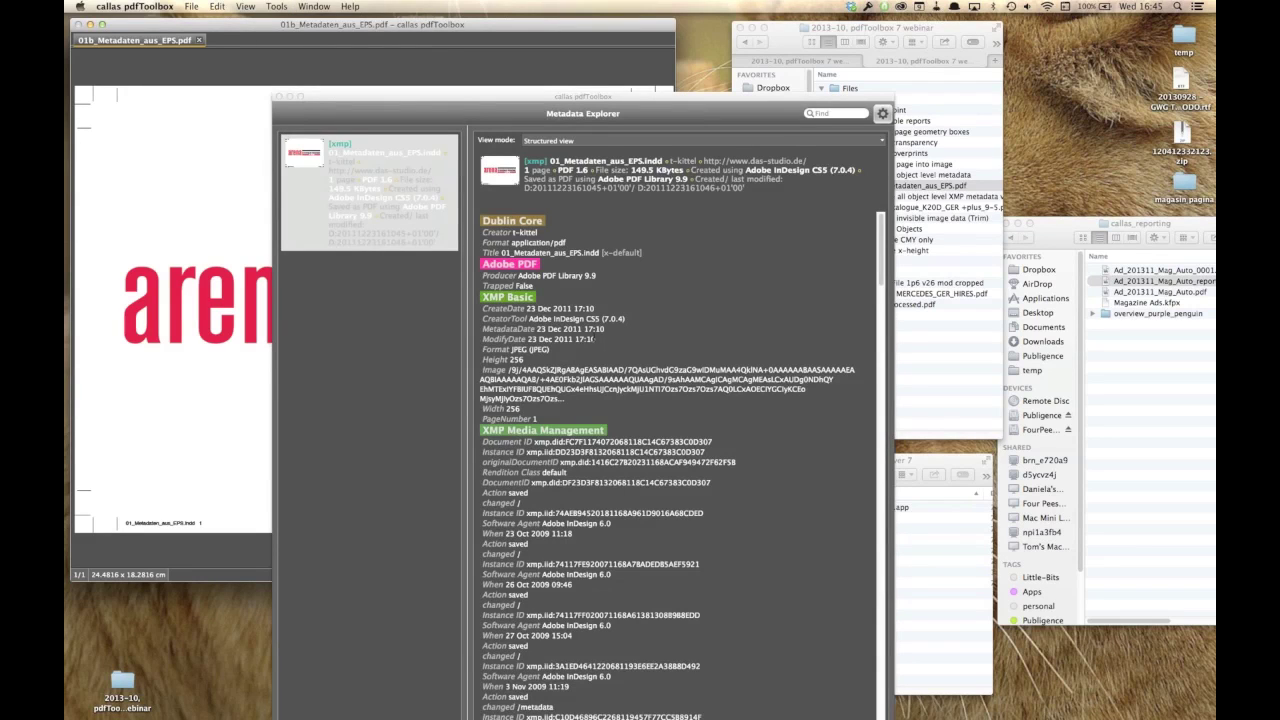
pyautogui.scroll(-10, 680, 470)
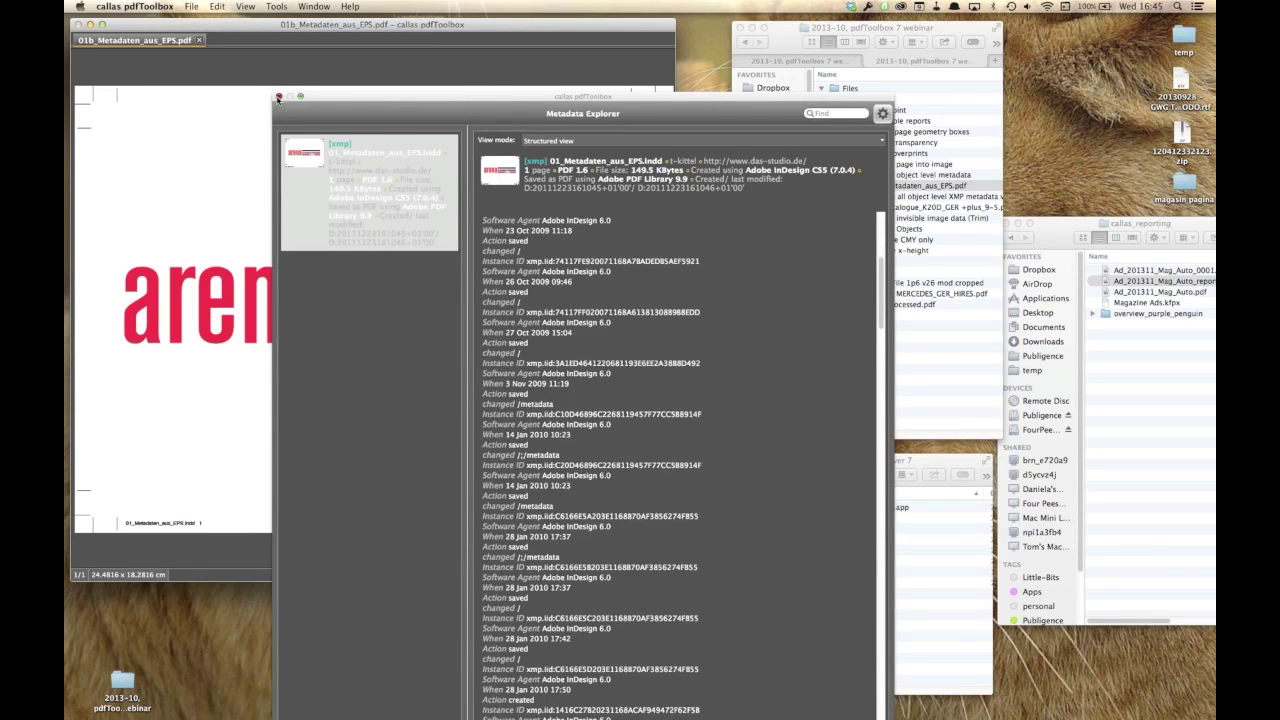
pyautogui.click(278, 98)
# - Bring the Profiles window forward and select the Remove all object level XMP metadata v7.0 profile in the pdfToolbox 7 webinar group
pyautogui.click(872, 440)
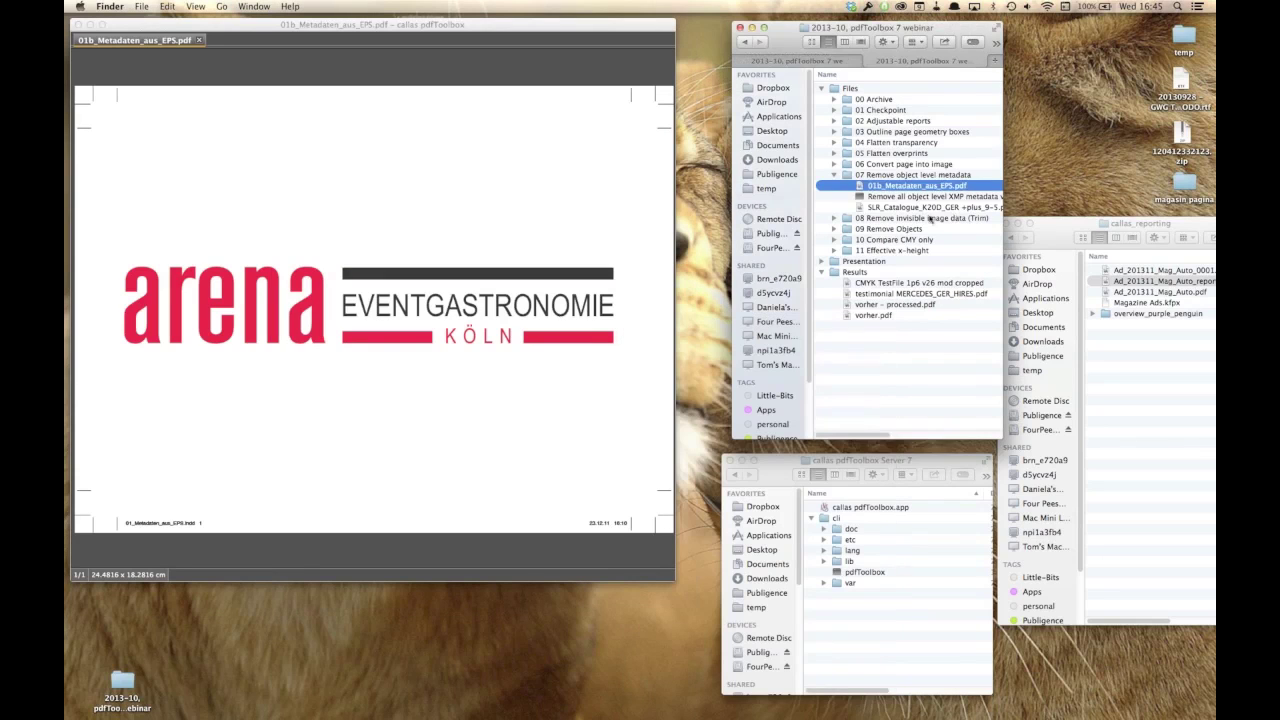
pyautogui.hscroll(5, 880, 437)
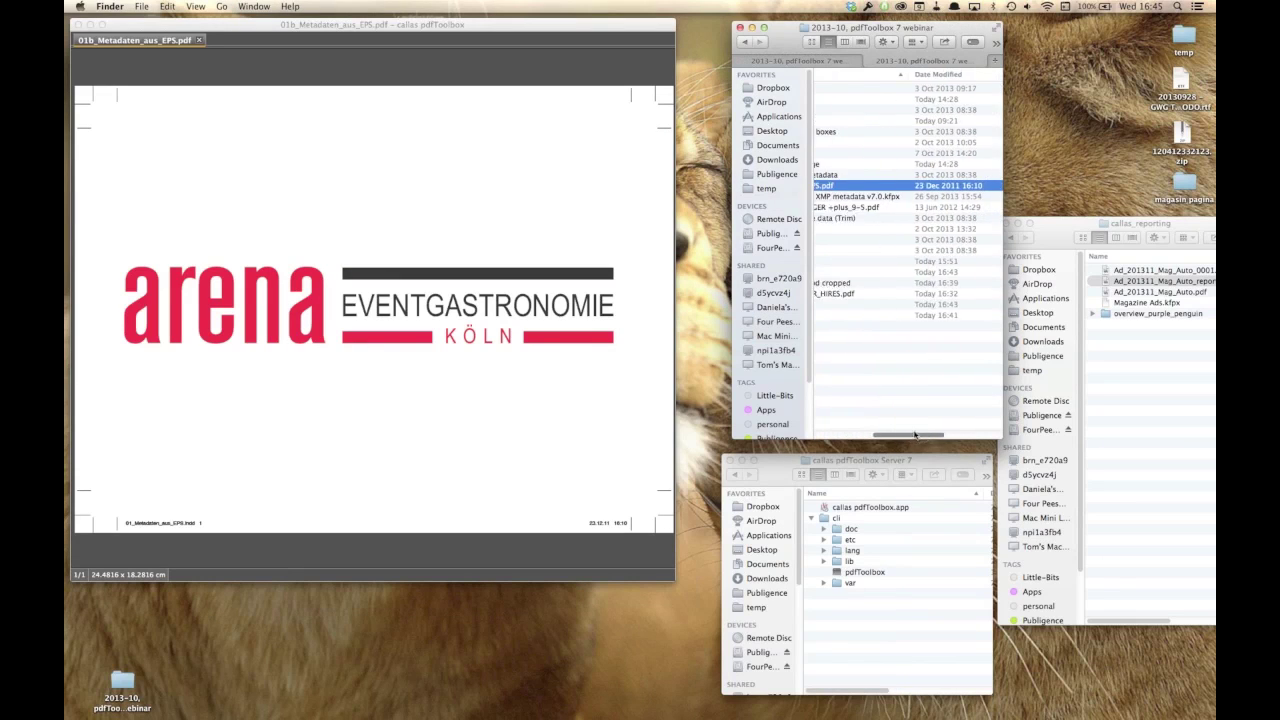
pyautogui.hscroll(-5, 889, 434)
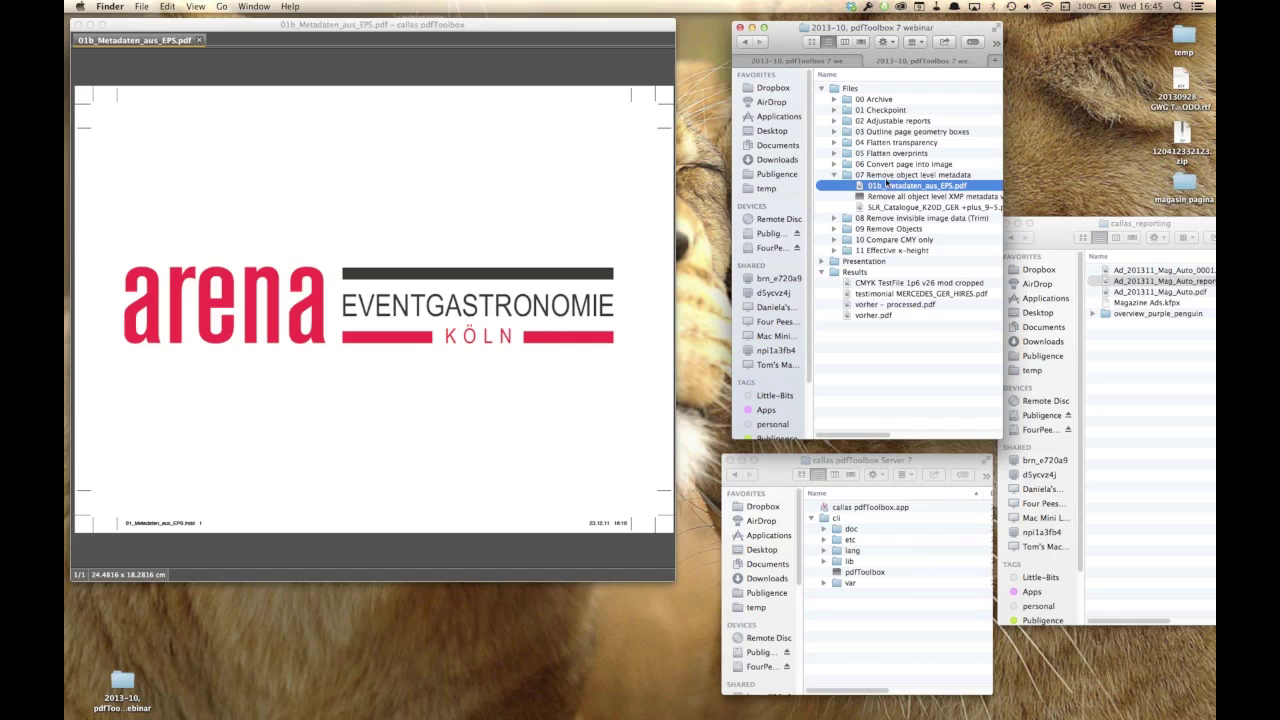
pyautogui.click(629, 214)
pyautogui.click(748, 313)
pyautogui.moveTo(748, 313); pyautogui.dragTo(727, 16)
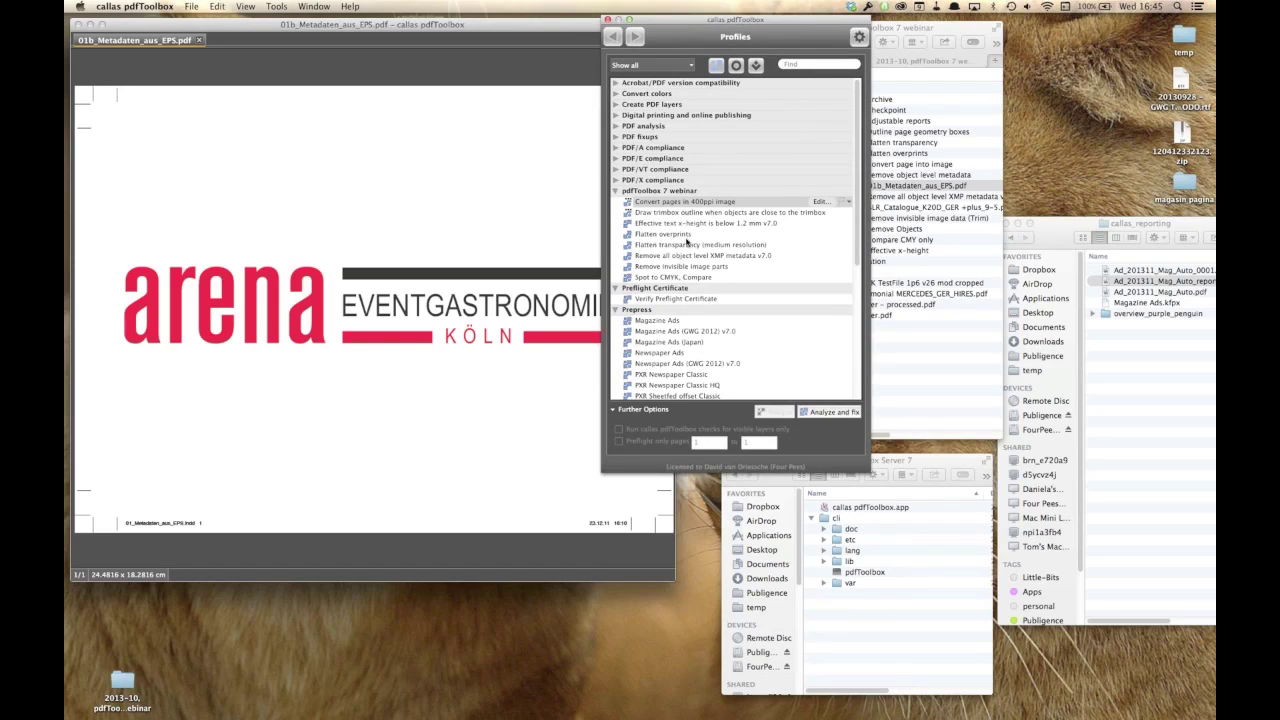
pyautogui.click(654, 258)
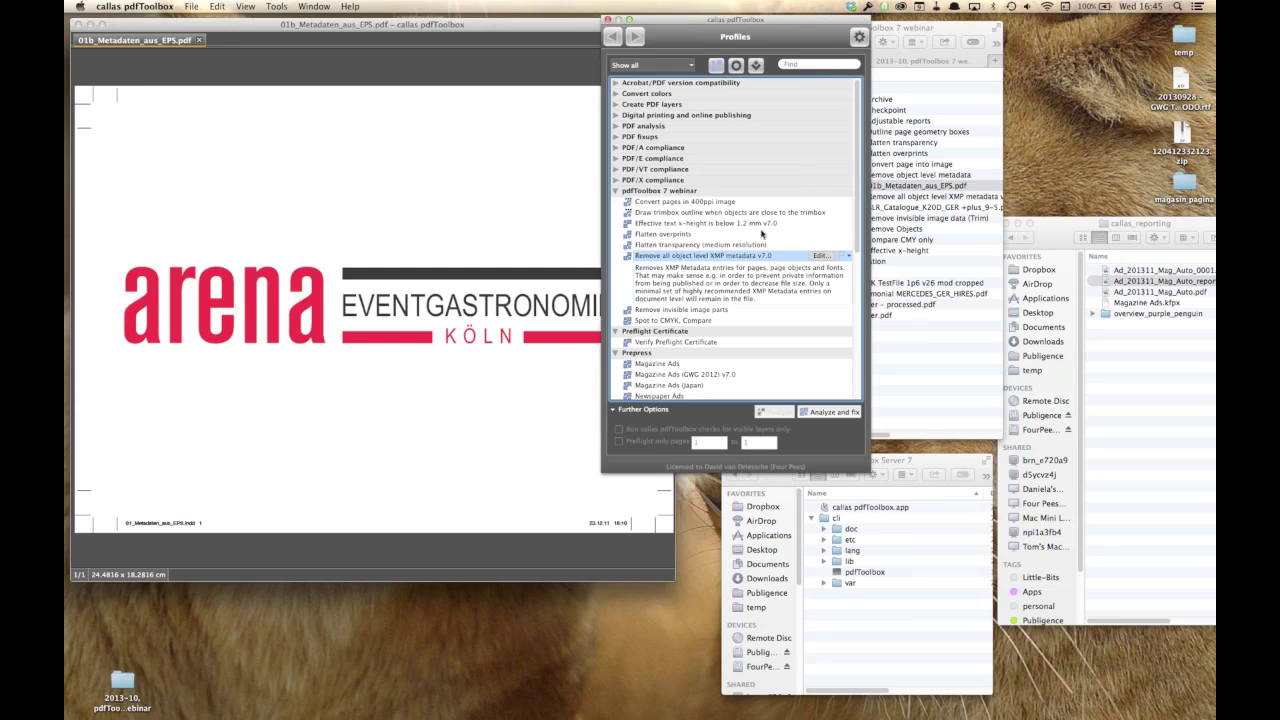
# - Close 01b_Metadaten_aus_EPS.pdf and open SLR_Catalogue_K20D_GER +plus_9-5.pdf from the 07 Remove object level metadata folder in pdfToolbox
pyautogui.click(199, 41)
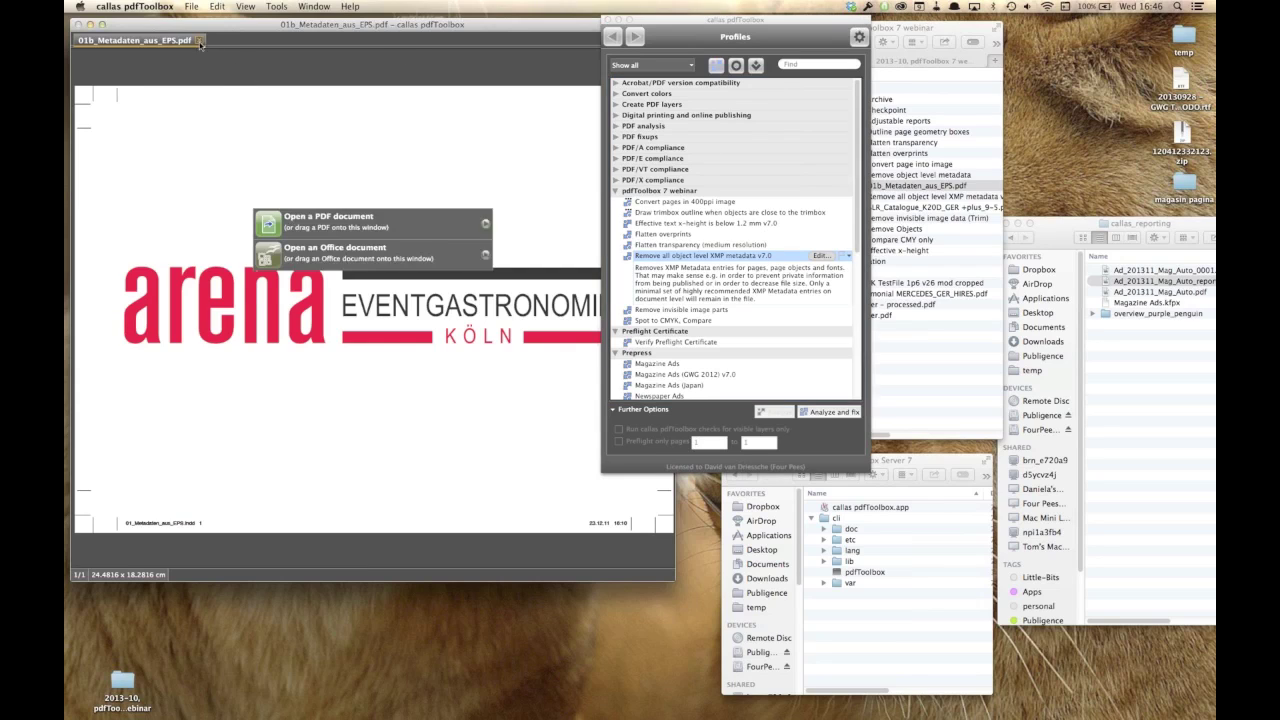
pyautogui.click(930, 330)
pyautogui.click(918, 208)
pyautogui.moveTo(918, 208); pyautogui.dragTo(223, 121)
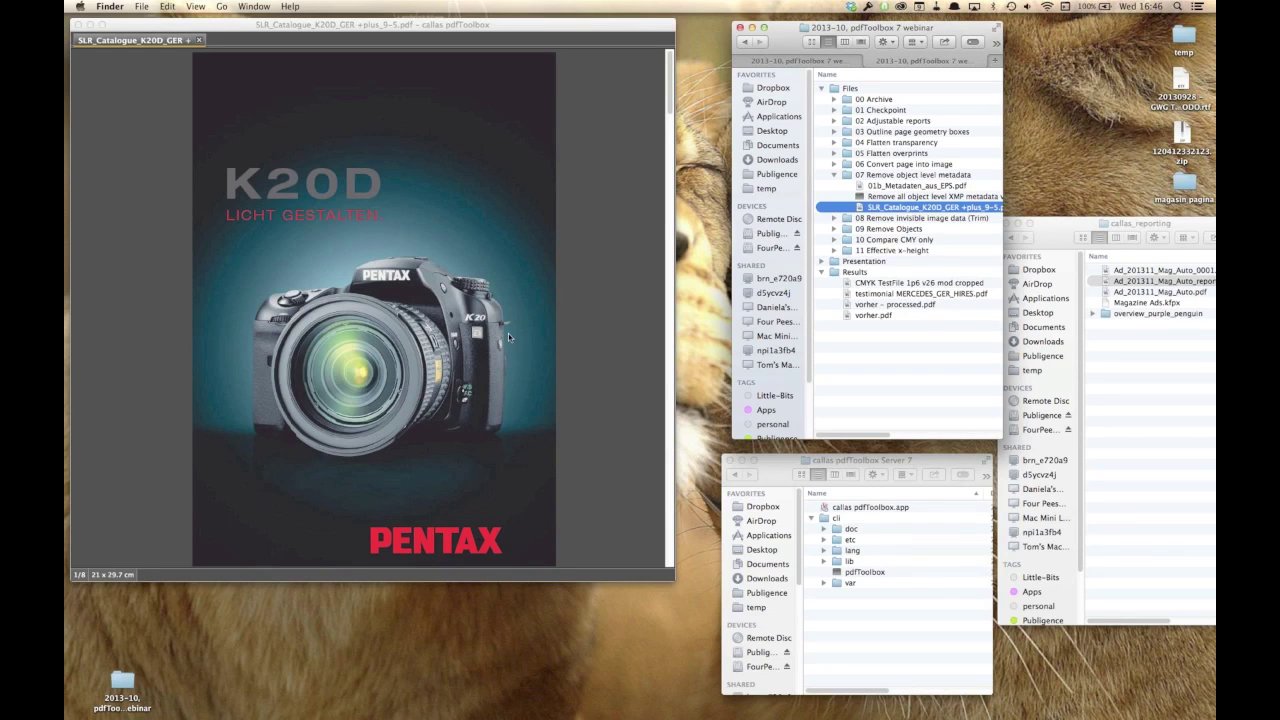
# - Move the Profiles window off the camera catalogue's page and open the Metadata Explorer for the catalogue
pyautogui.click(603, 229)
pyautogui.click(653, 21)
pyautogui.moveTo(653, 21); pyautogui.dragTo(730, 25)
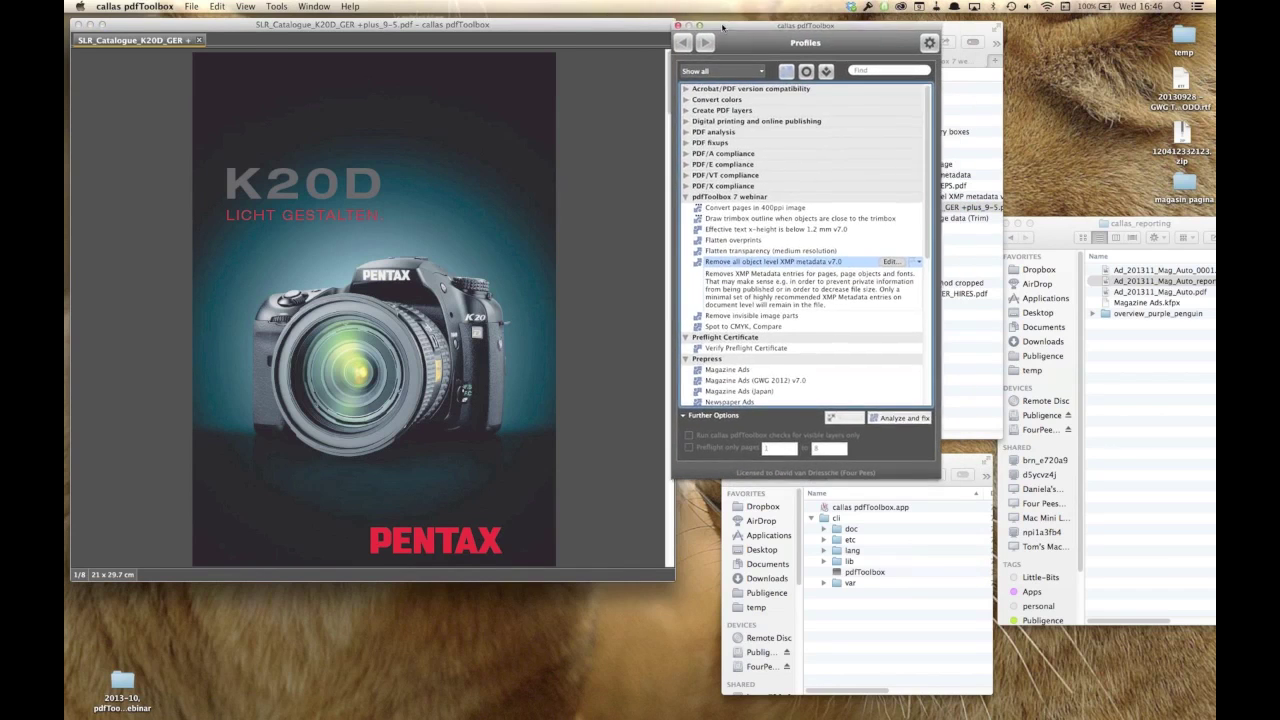
pyautogui.click(276, 6)
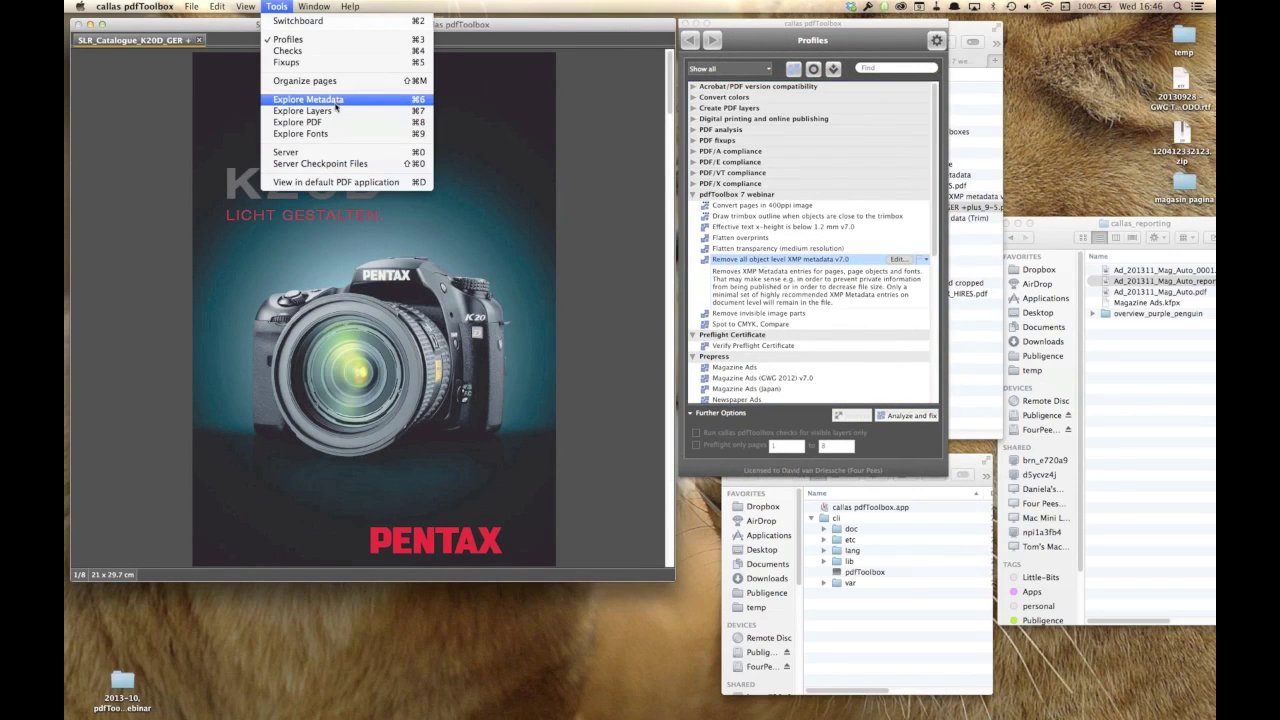
pyautogui.click(337, 104)
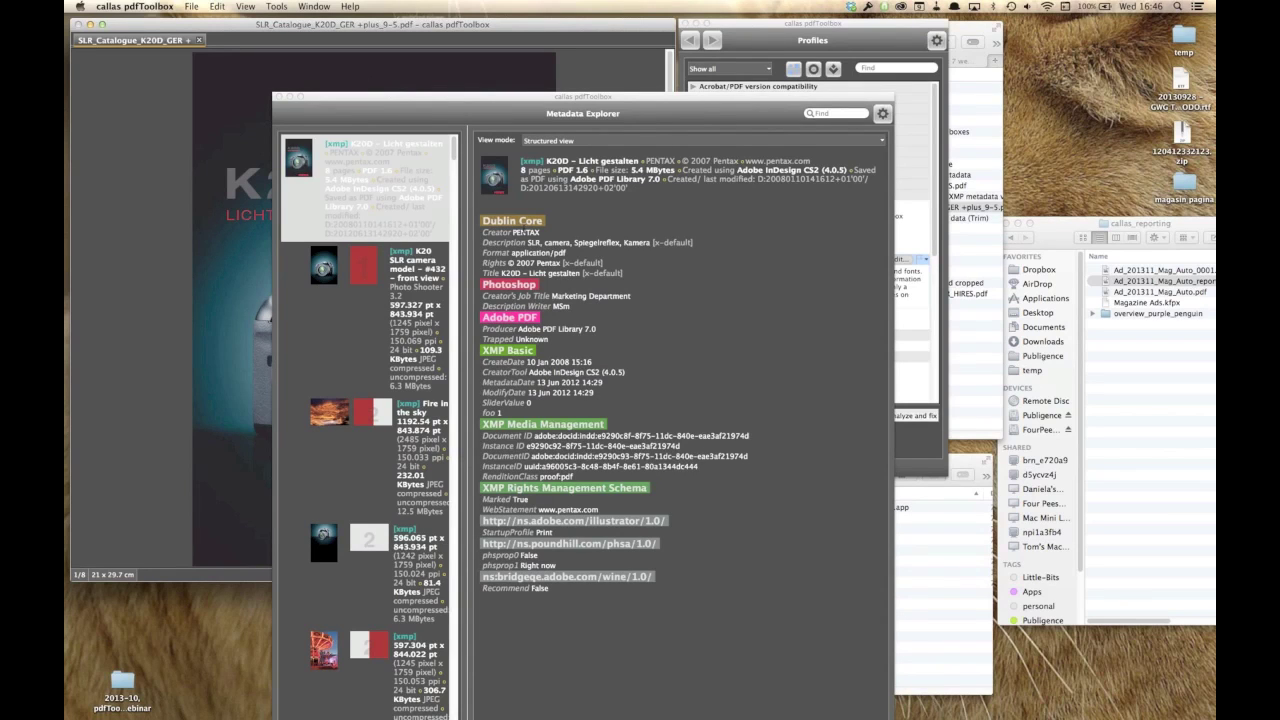
# - Move the Metadata Explorer fully into view and examine the catalogue's document-level metadata, highlighting the Dublin Core description
pyautogui.click(593, 96)
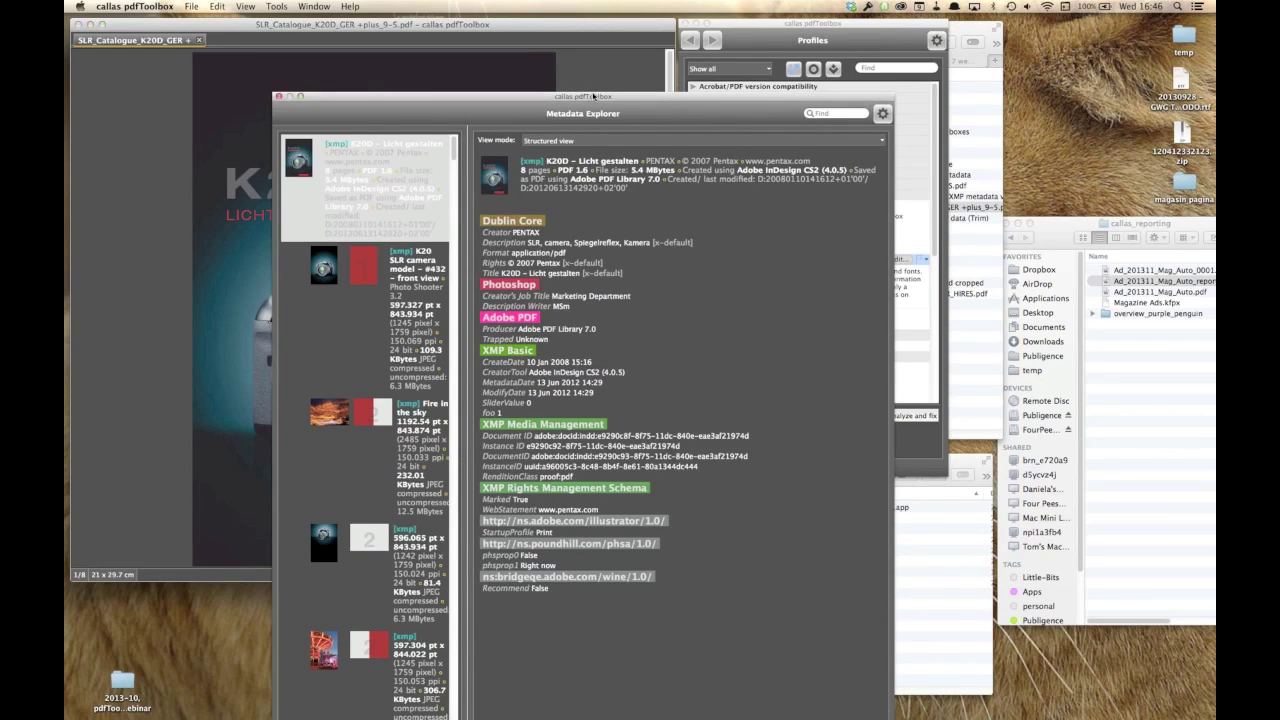
pyautogui.moveTo(593, 96); pyautogui.dragTo(550, 18)
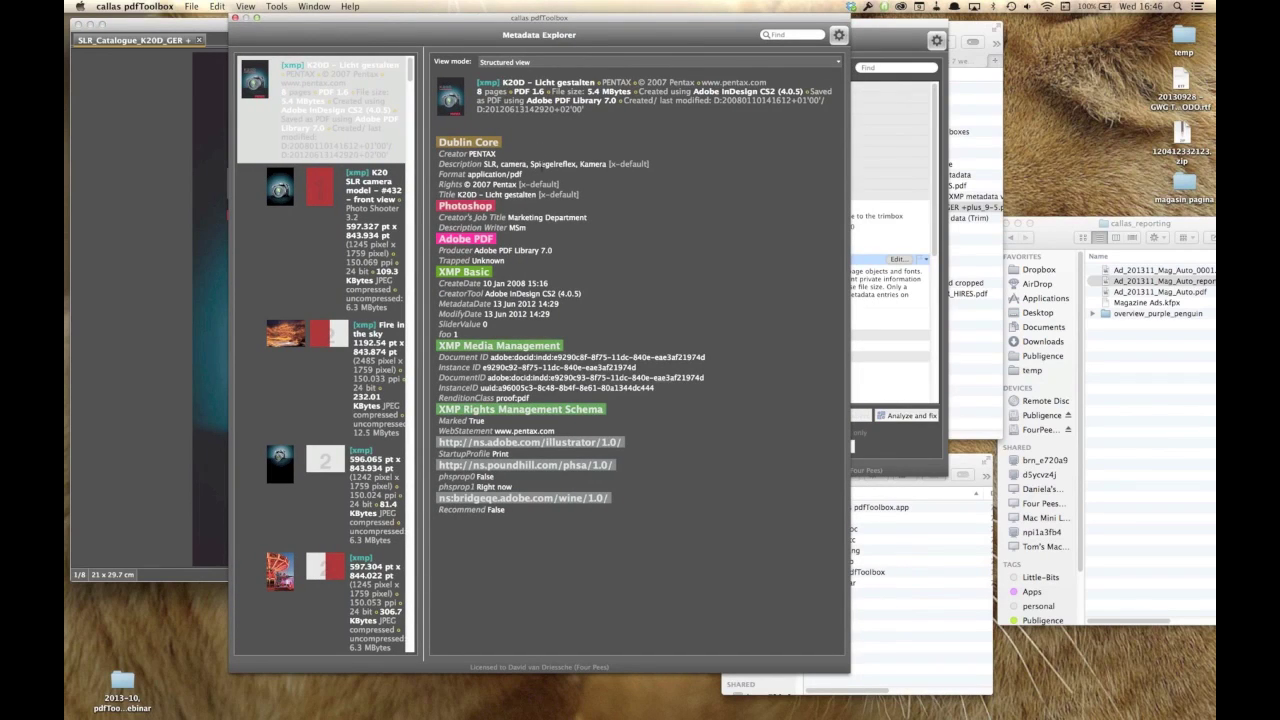
pyautogui.moveTo(484, 163); pyautogui.dragTo(655, 170)
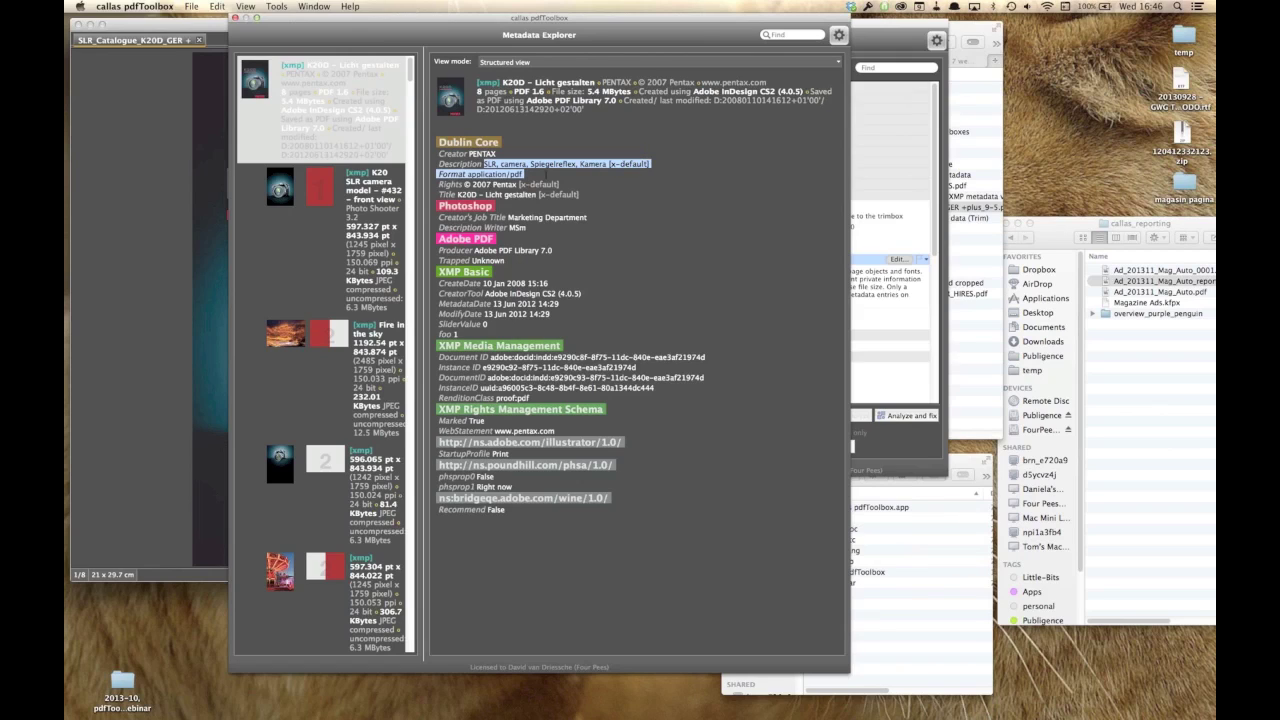
pyautogui.click(519, 174)
pyautogui.moveTo(484, 163); pyautogui.dragTo(574, 164)
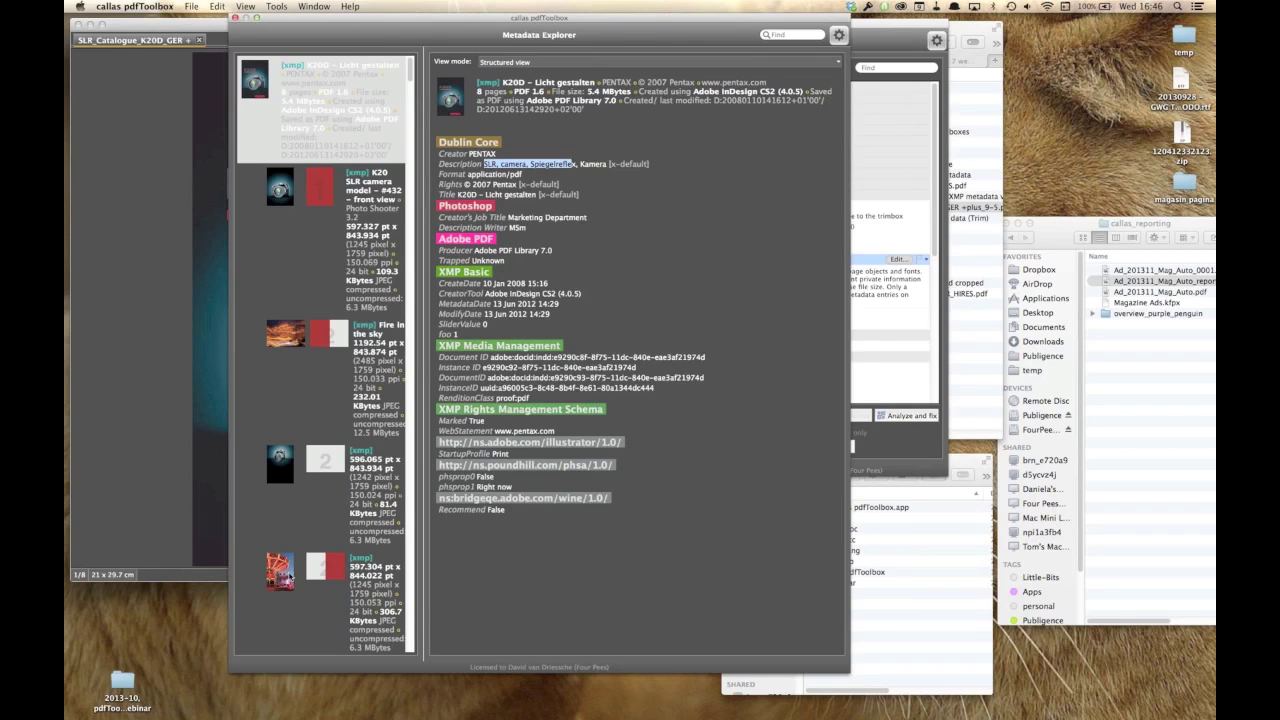
# - Examine the page 2 carousel image's metadata beside the page, highlight its EXIF camera model, and close the Metadata Explorer
pyautogui.click(289, 578)
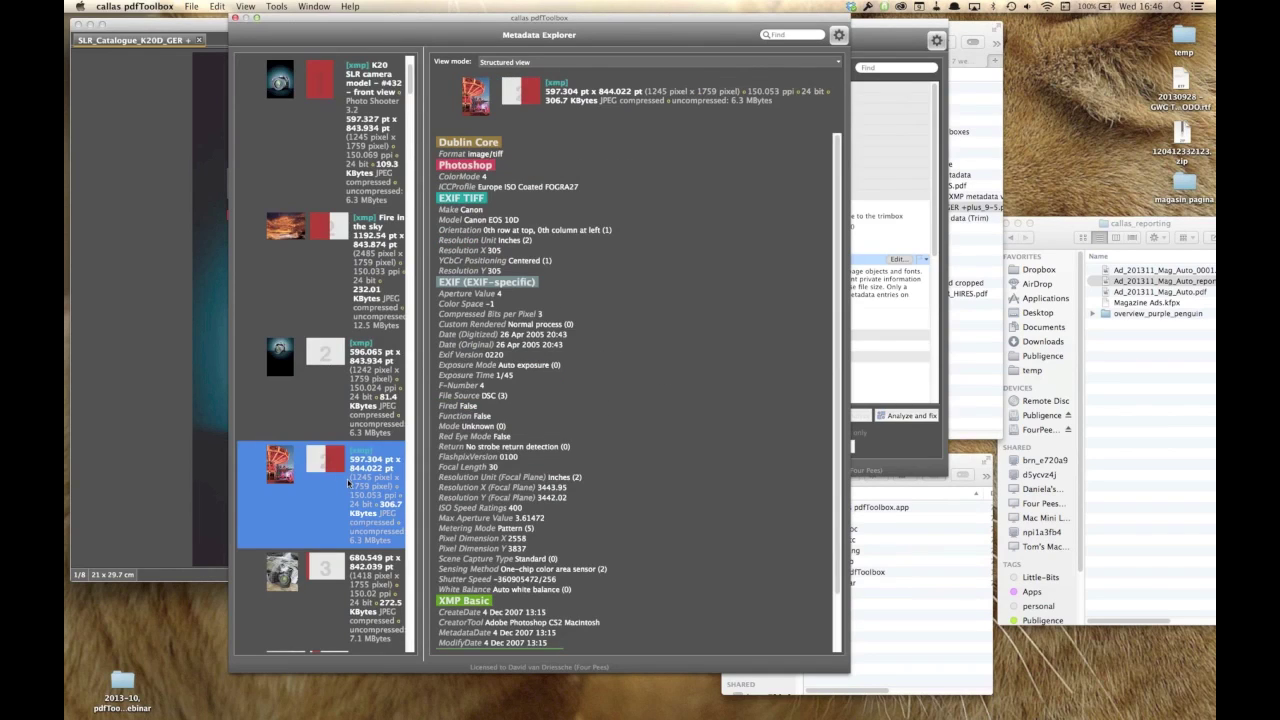
pyautogui.moveTo(357, 26); pyautogui.dragTo(675, 26)
pyautogui.scroll(-3, 315, 215)
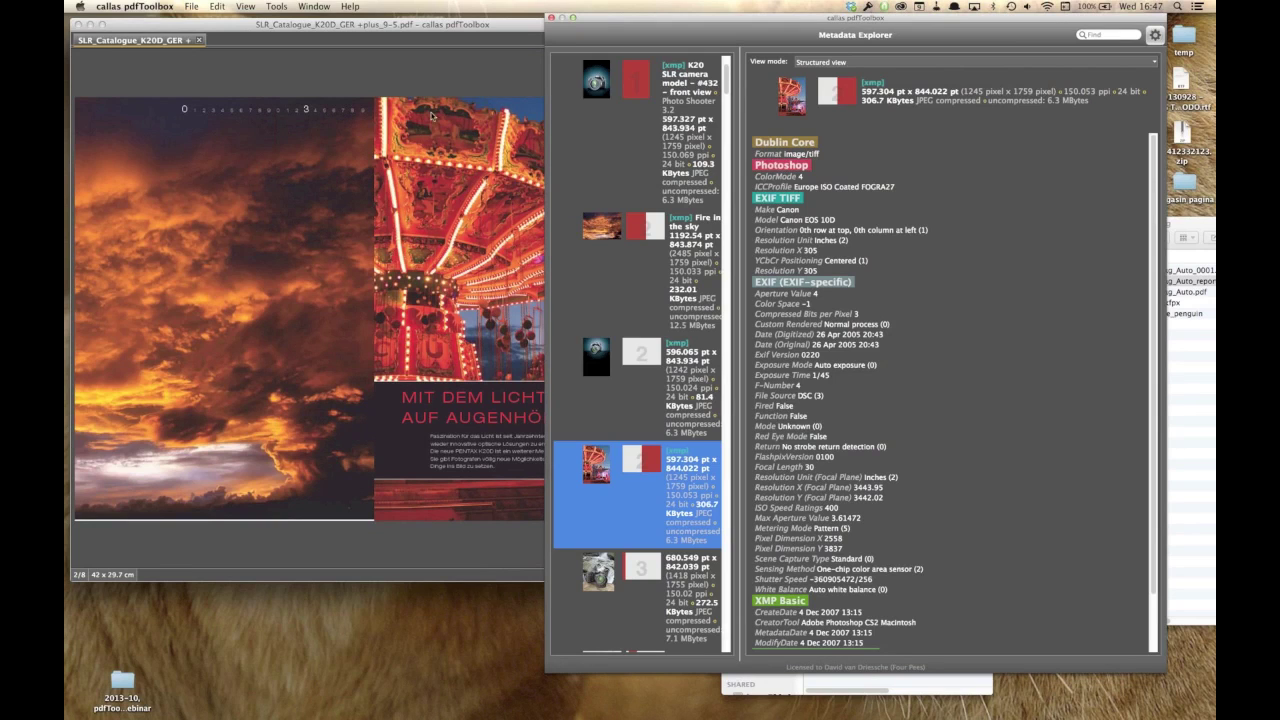
pyautogui.moveTo(707, 20); pyautogui.dragTo(538, 20)
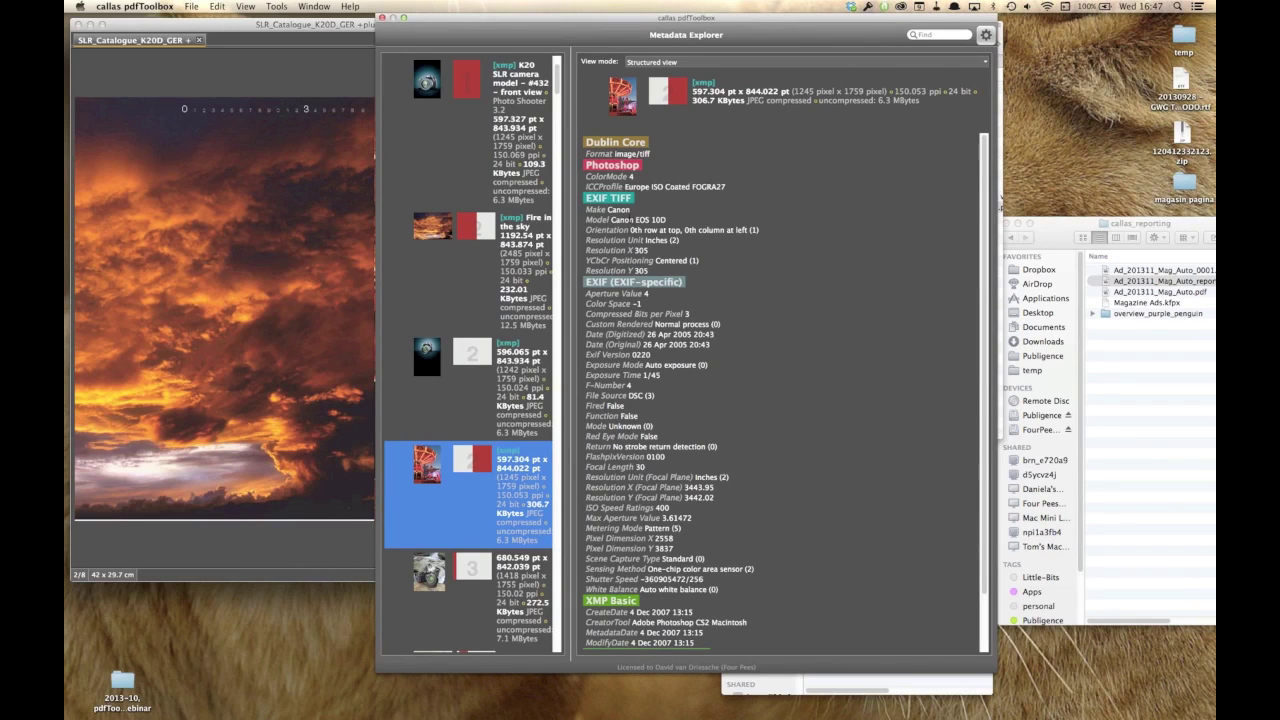
pyautogui.moveTo(639, 219); pyautogui.dragTo(668, 219)
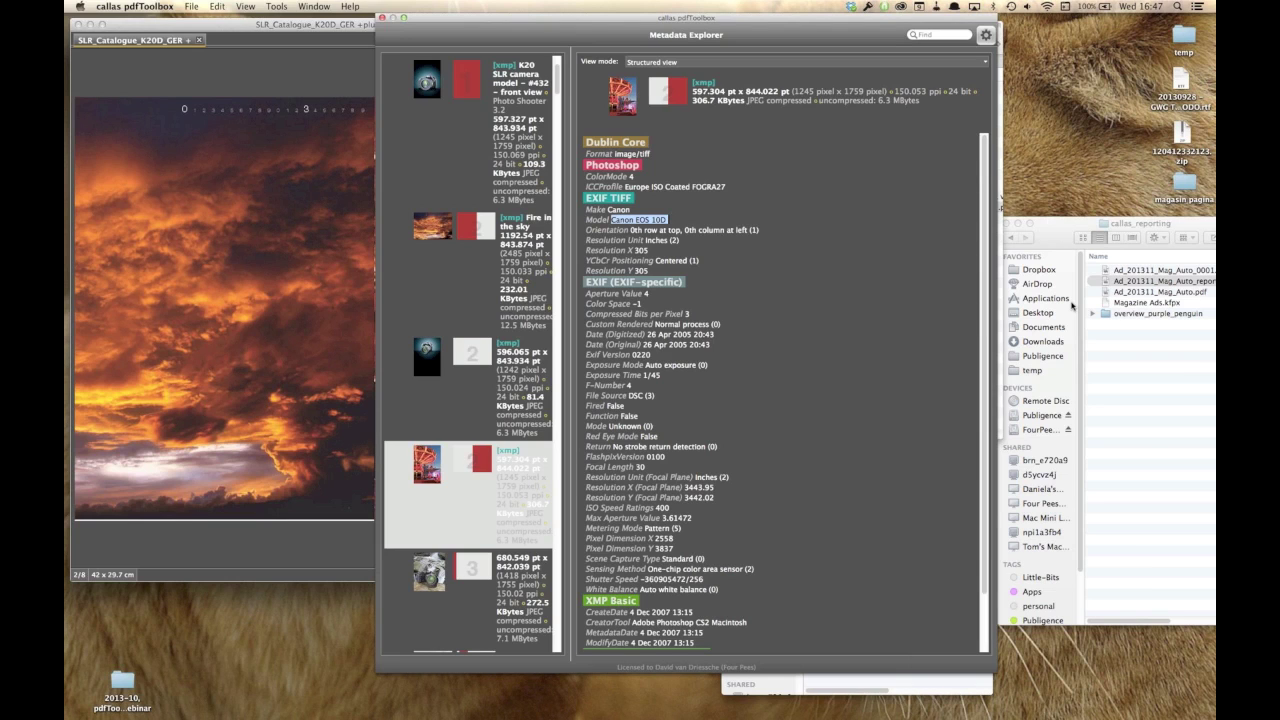
pyautogui.click(381, 19)
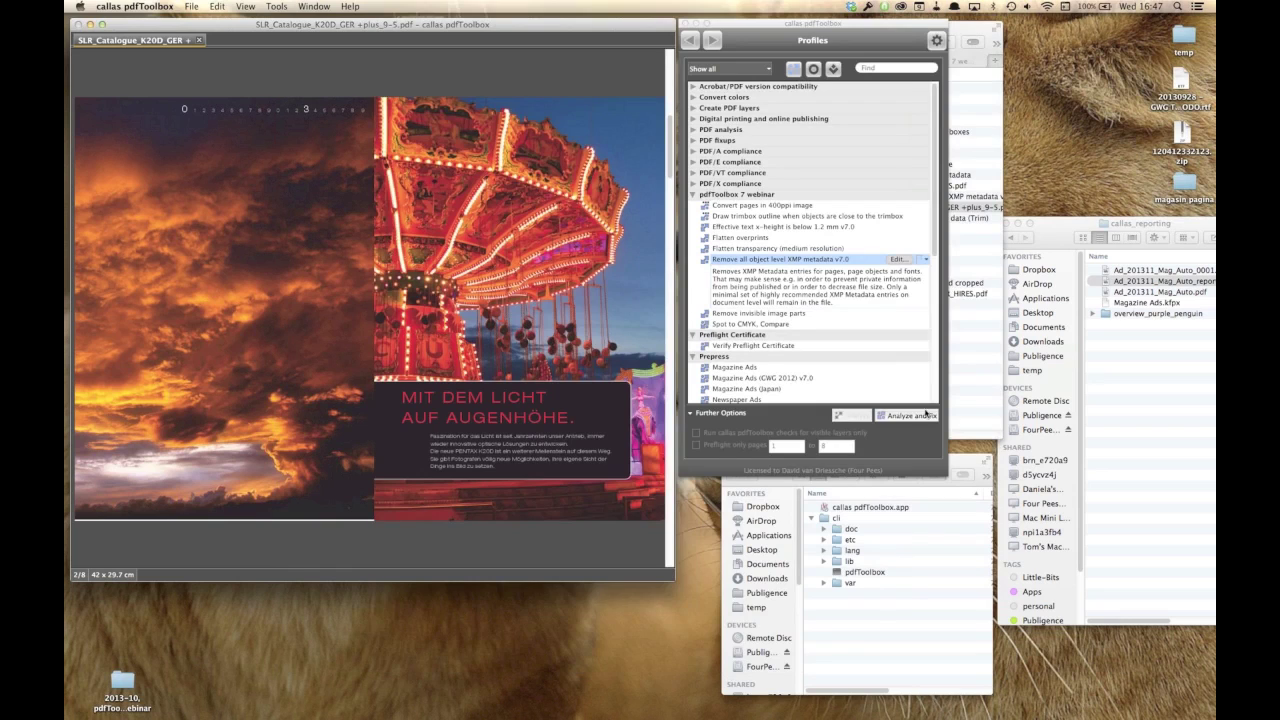
# - Run the Remove all object level XMP metadata v7.0 profile on the catalogue and save the PDF in the webinar's Results folder
pyautogui.click(910, 415)
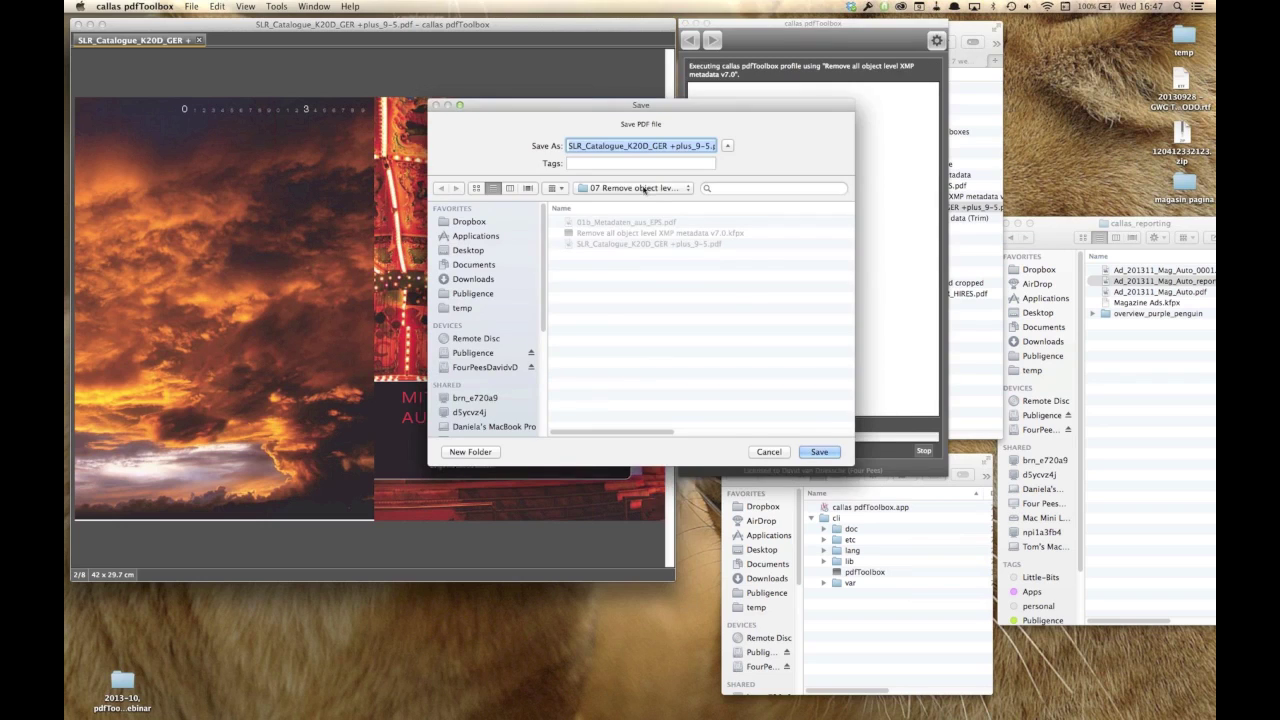
pyautogui.click(640, 188)
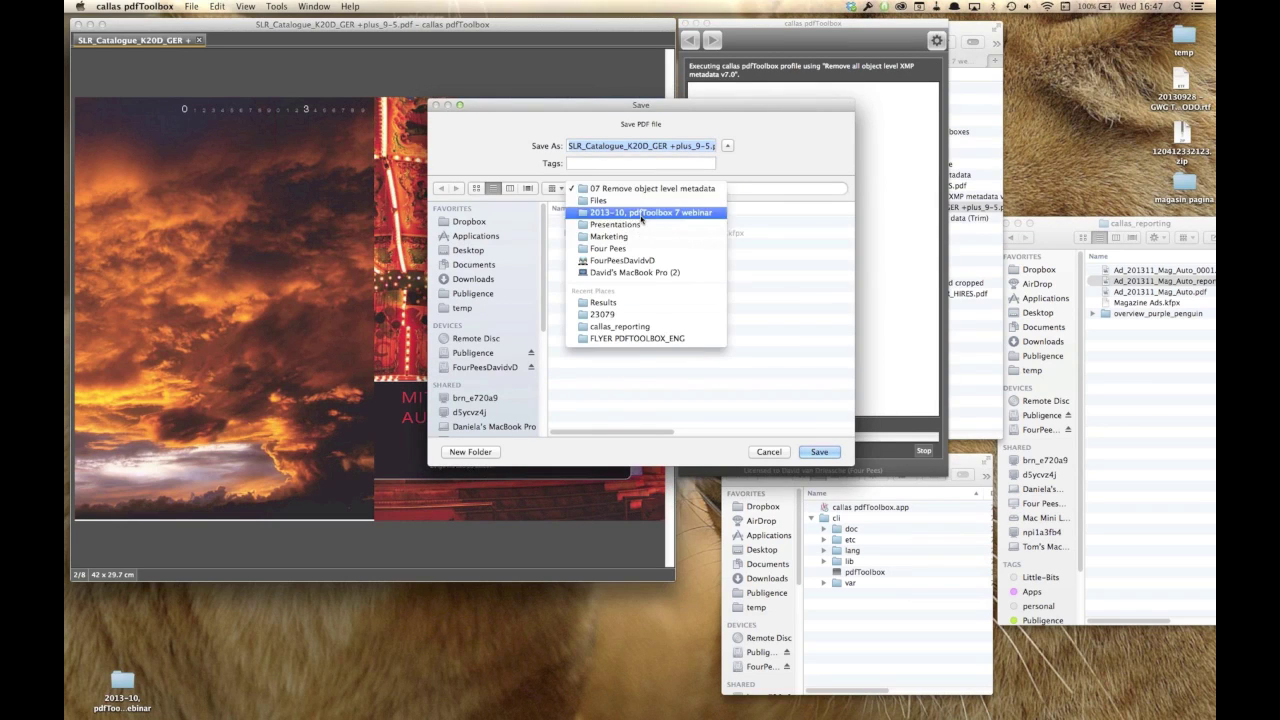
pyautogui.click(640, 212)
pyautogui.click(590, 245)
pyautogui.doubleClick(590, 245)
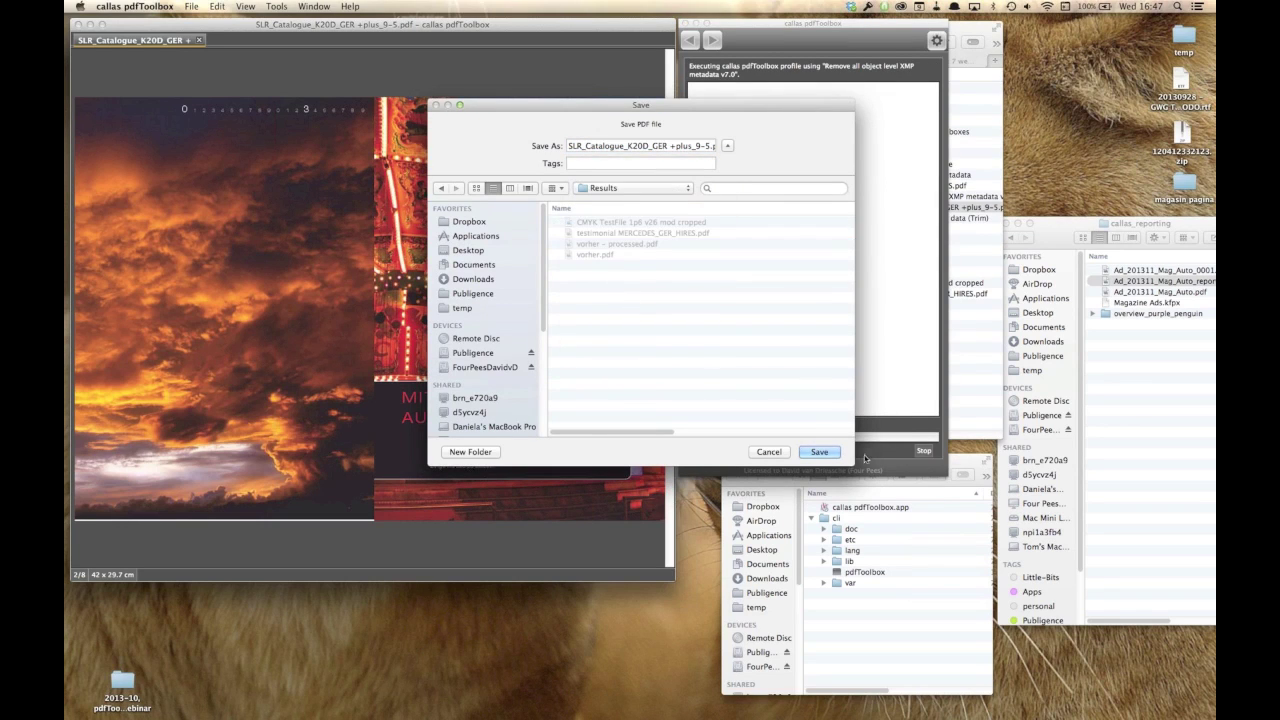
pyautogui.click(819, 452)
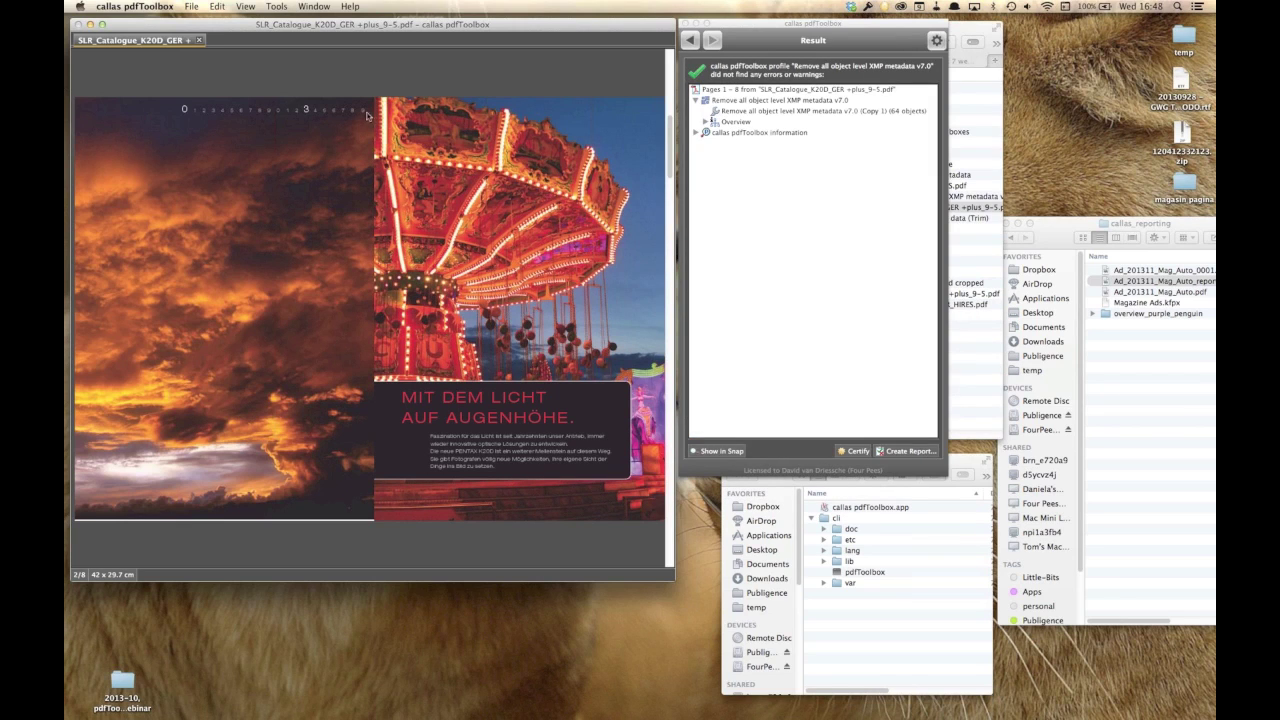
# - Check the processed catalogue's document and image metadata in the Metadata Explorer, including the carousel image, and close it
pyautogui.click(276, 7)
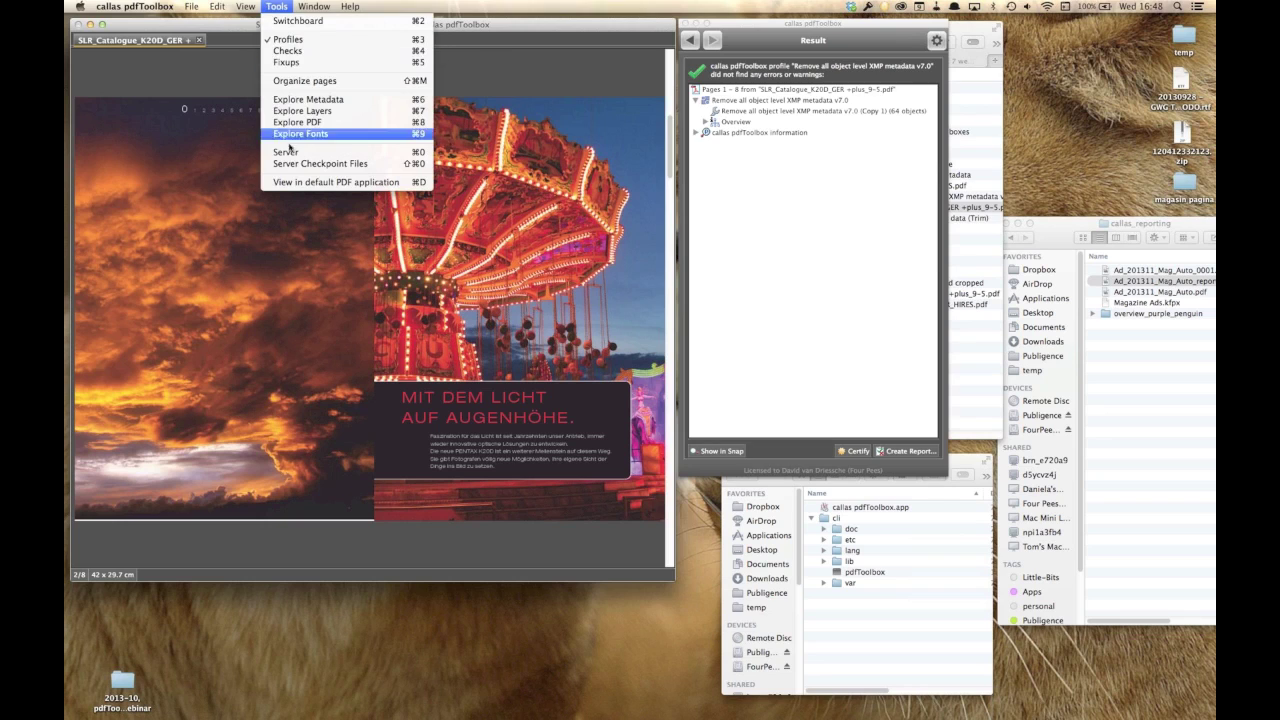
pyautogui.click(296, 104)
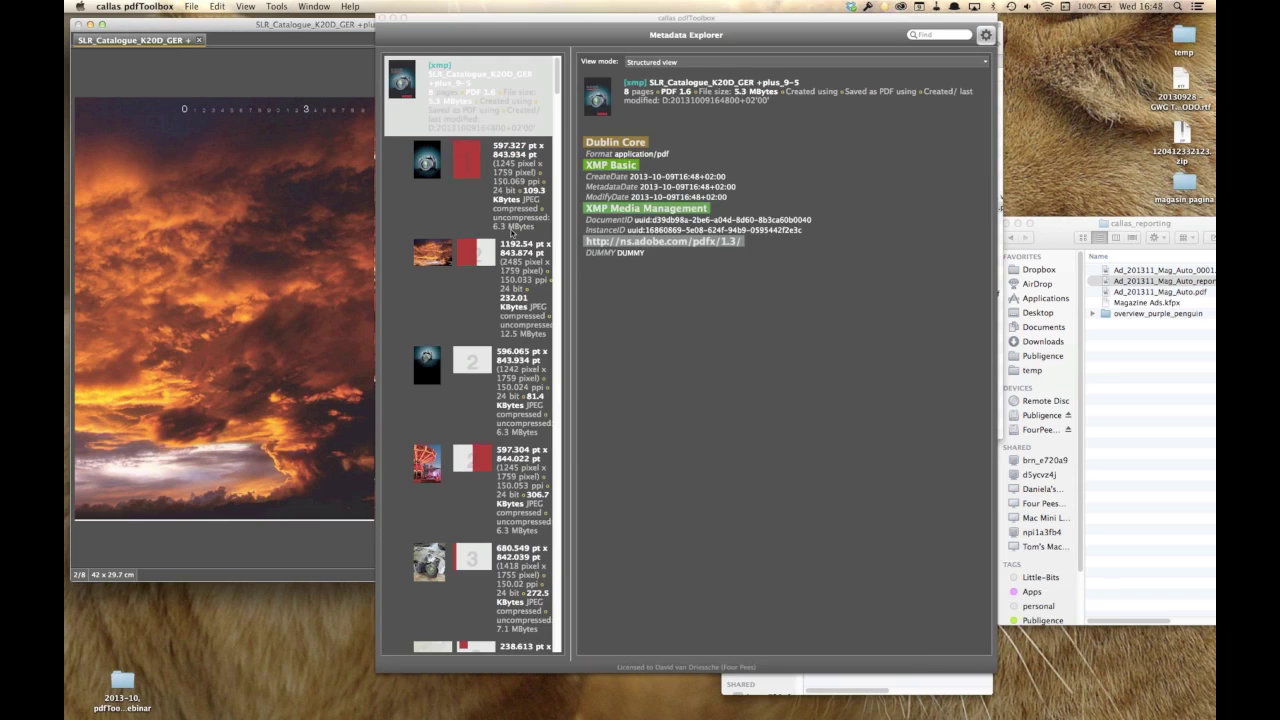
pyautogui.click(512, 228)
pyautogui.click(516, 242)
pyautogui.click(518, 346)
pyautogui.click(523, 476)
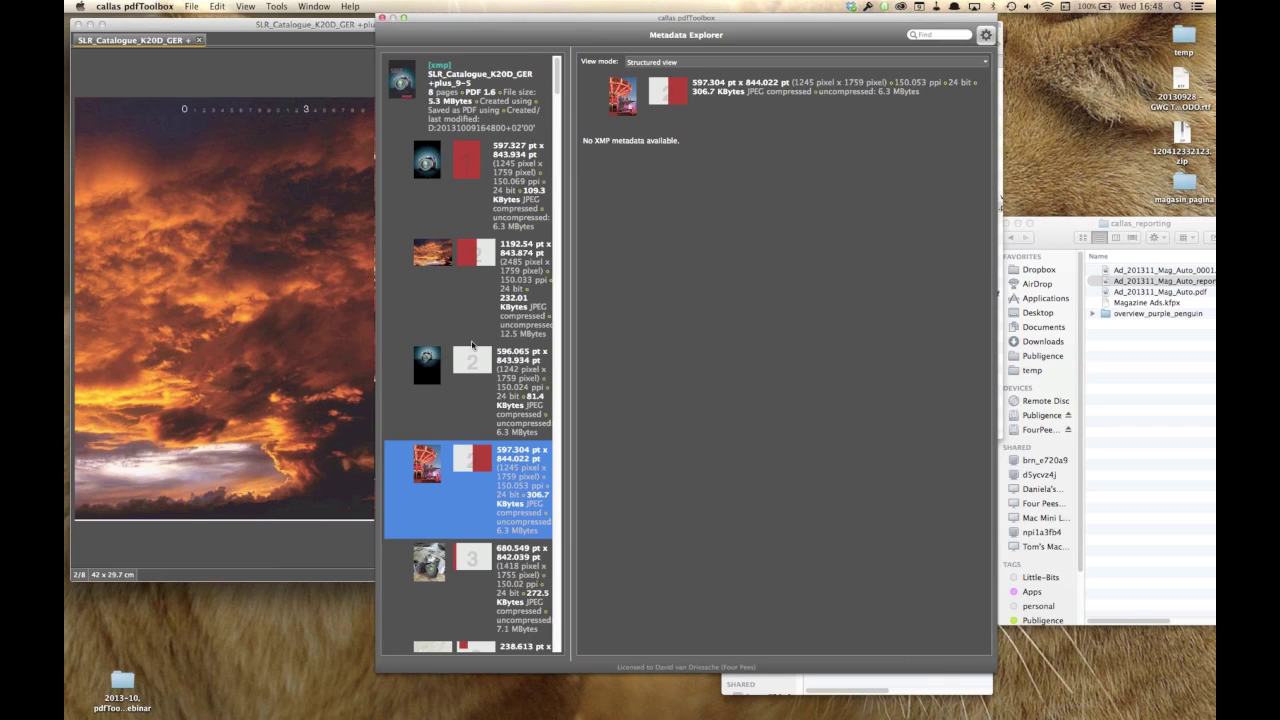
pyautogui.scroll(-15, 471, 341)
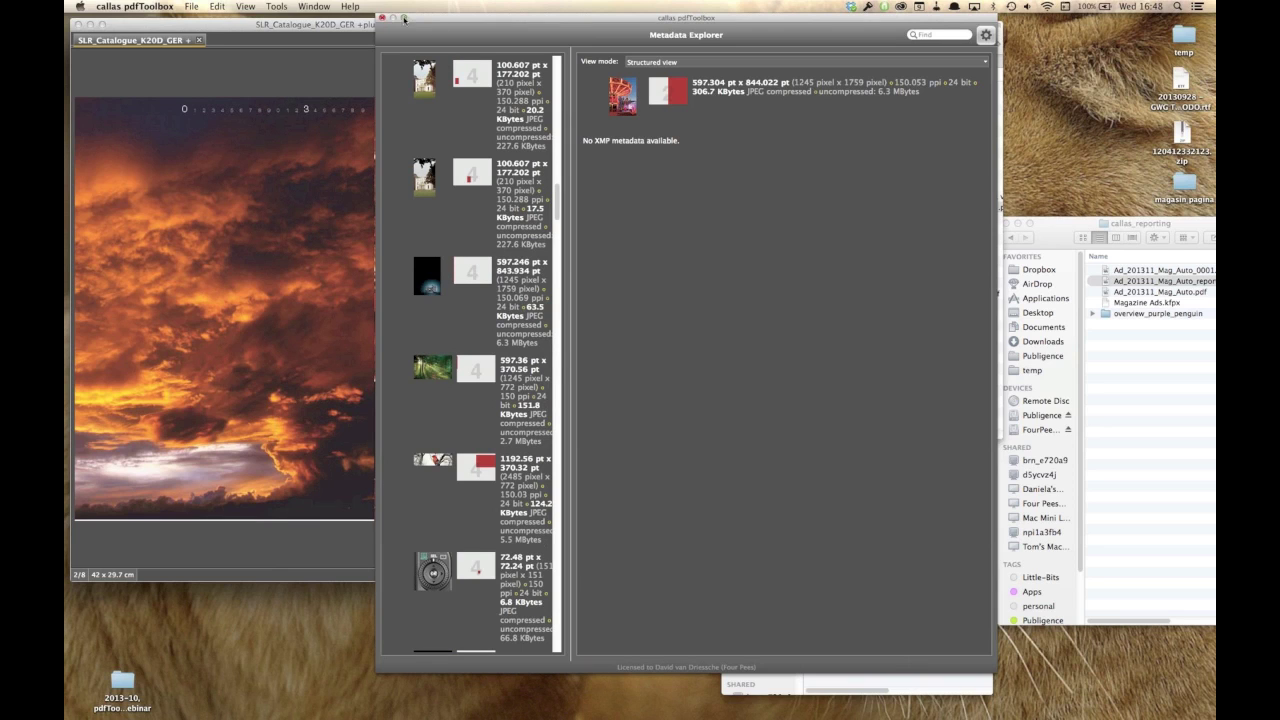
pyautogui.click(382, 18)
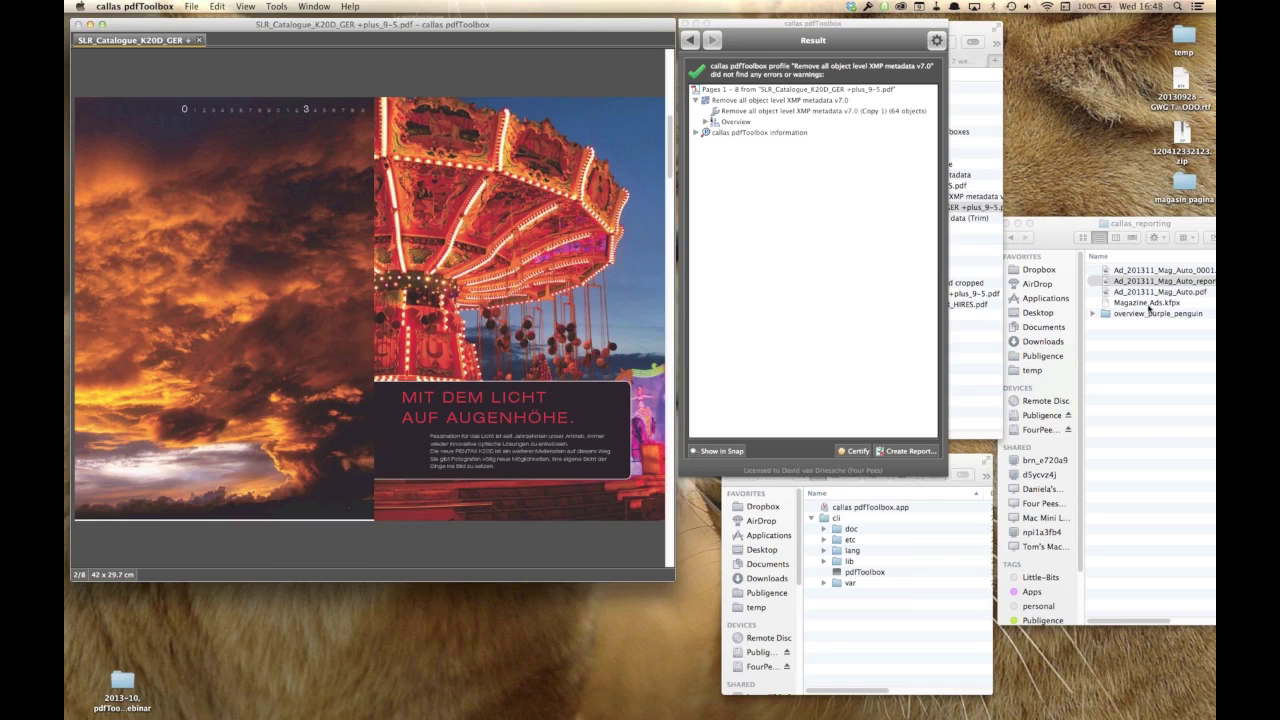
# - Compare the file sizes of the original and processed SLR_Catalogue_K20D_GER +plus_9-5.pdf in Finder
pyautogui.click(980, 356)
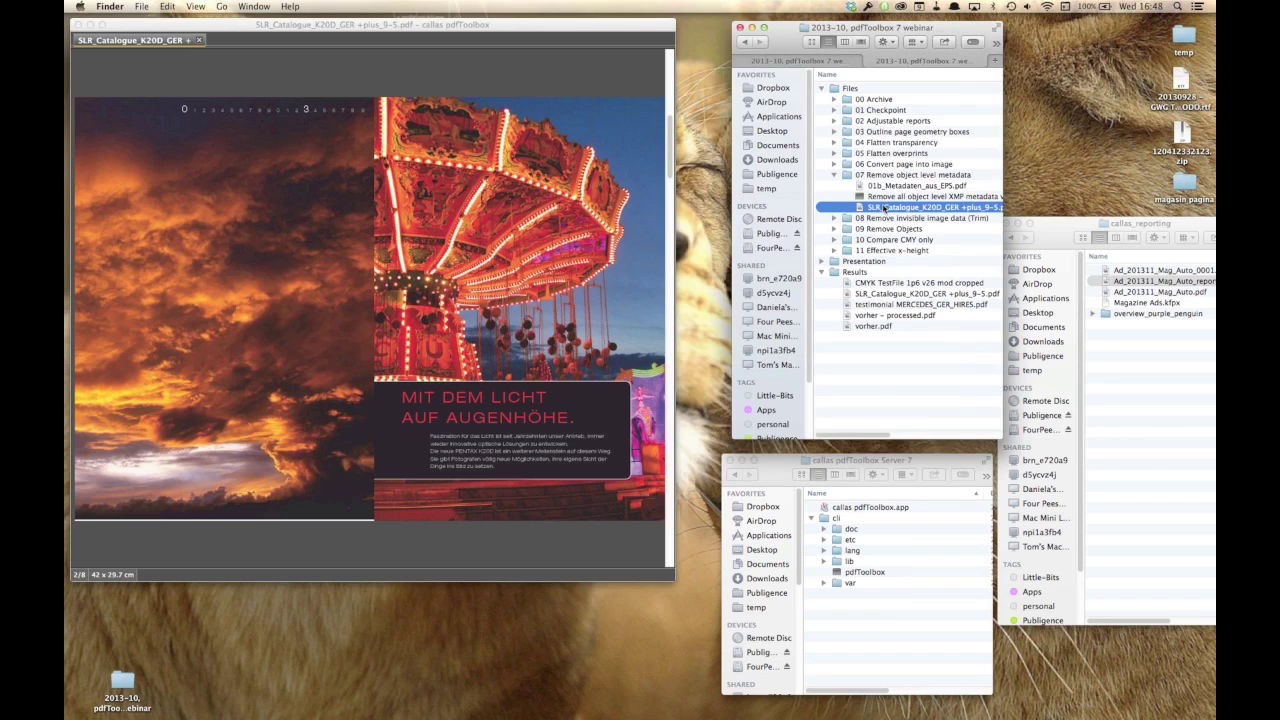
pyautogui.hscroll(1, 872, 437)
pyautogui.moveTo(872, 437); pyautogui.dragTo(956, 439)
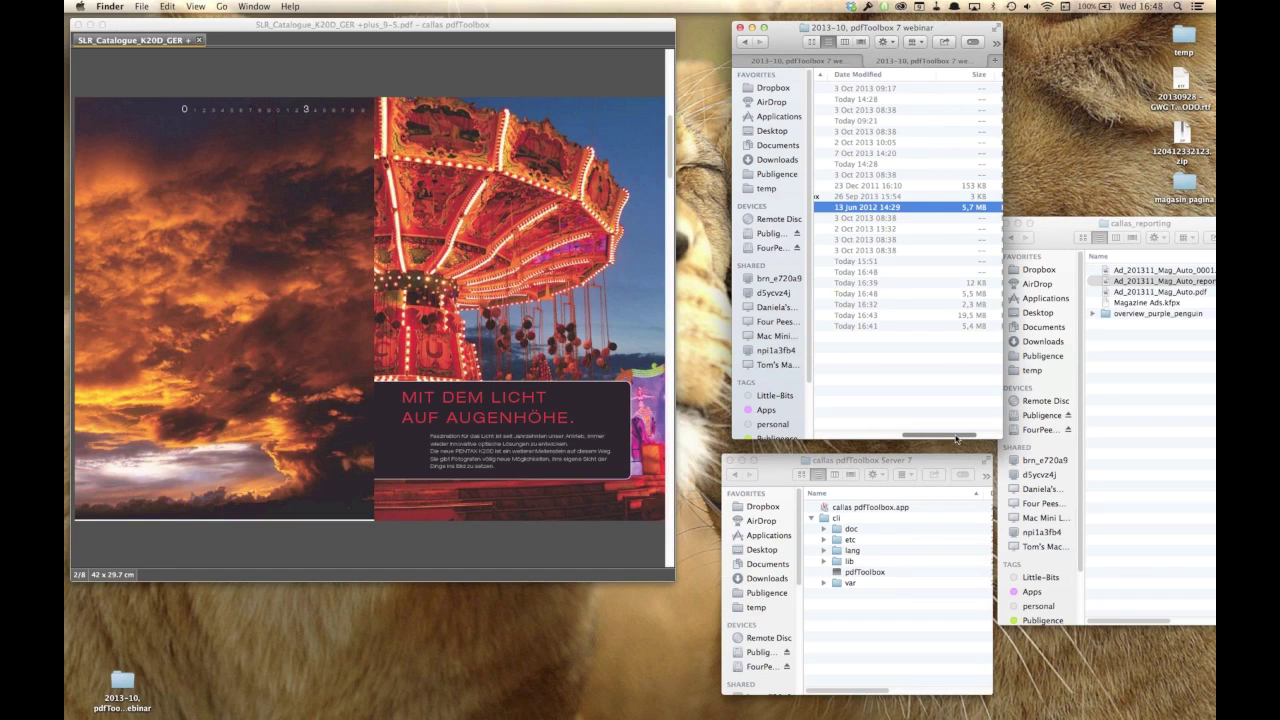
pyautogui.moveTo(956, 439)
pyautogui.mouseDown()
pyautogui.moveTo(878, 437)
pyautogui.moveTo(962, 437)
pyautogui.mouseUp()
pyautogui.click(884, 294)
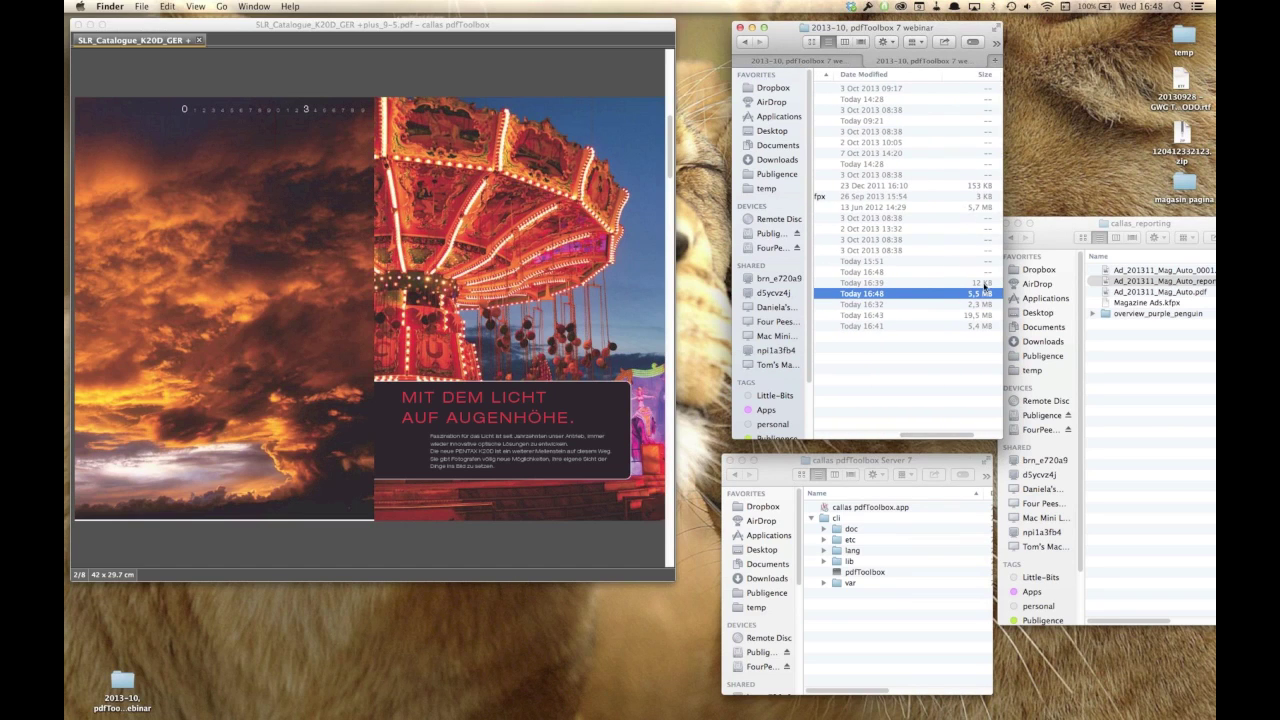
pyautogui.moveTo(937, 437); pyautogui.dragTo(852, 438)
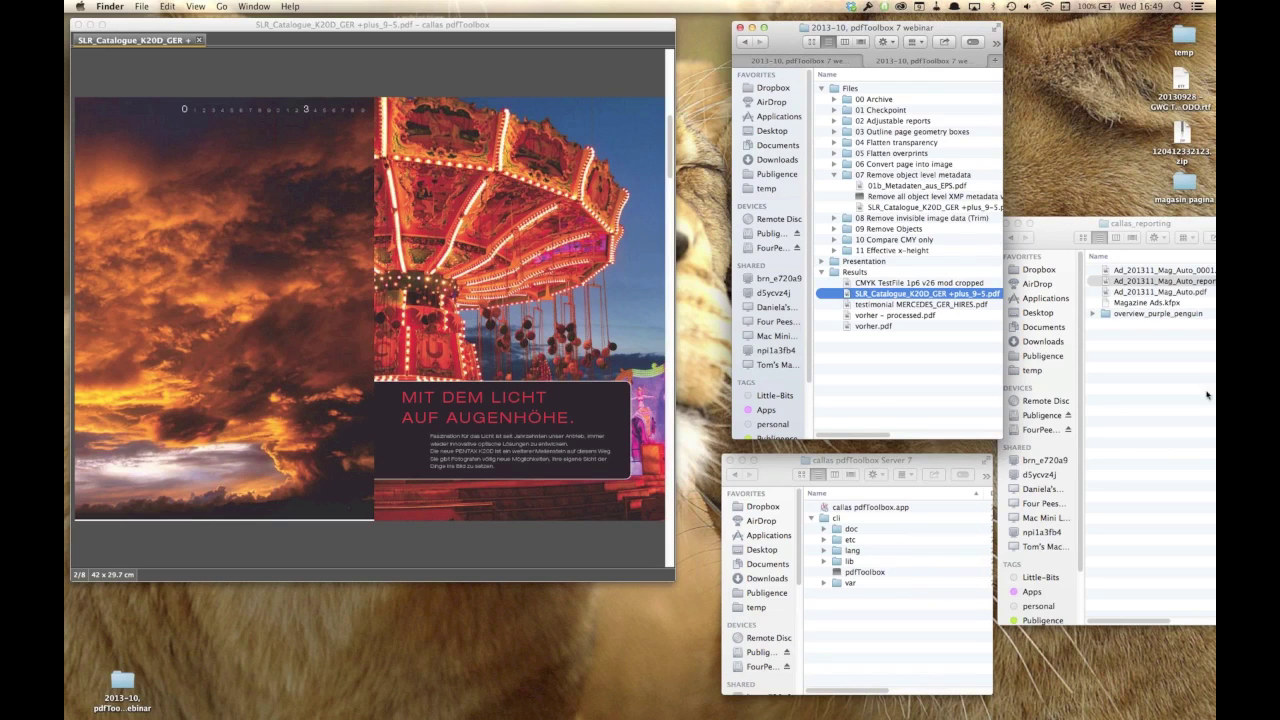
# - Close the catalogue, open CropImages__.pdf from the 08 Remove invisible image data (Trim) folder in pdfToolbox, and check its file size in Finder
pyautogui.click(1109, 325)
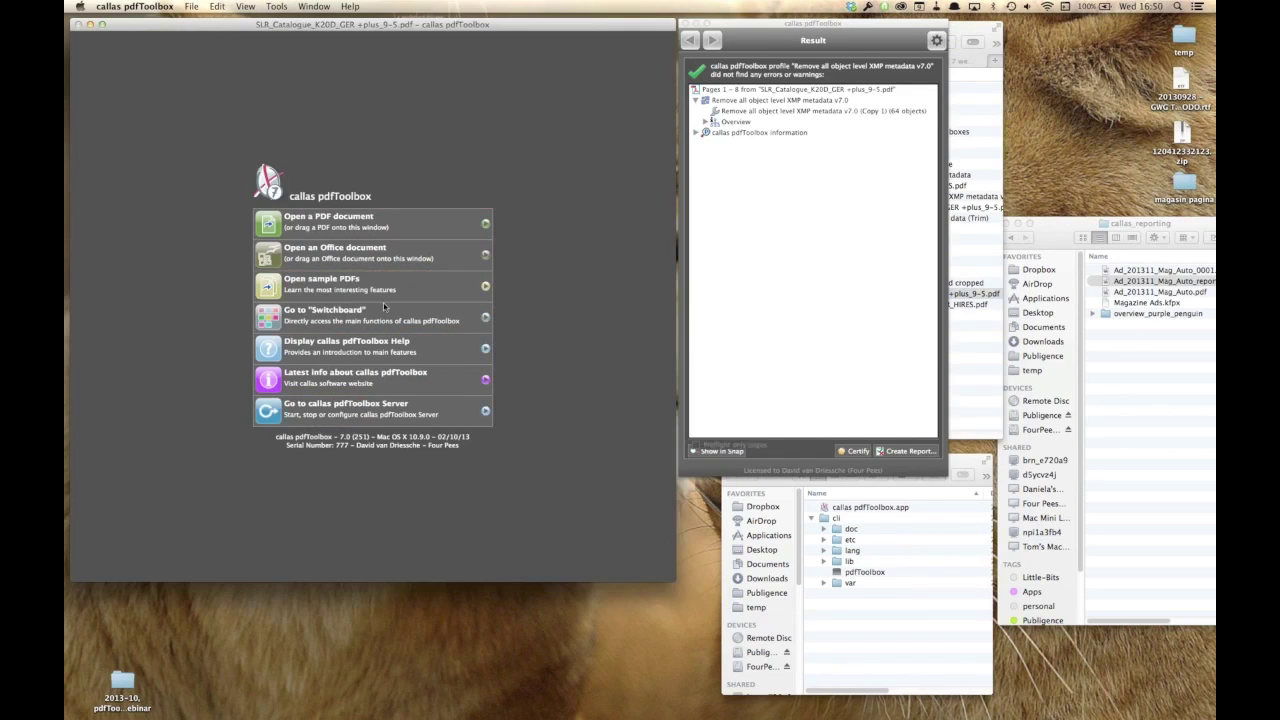
pyautogui.click(978, 154)
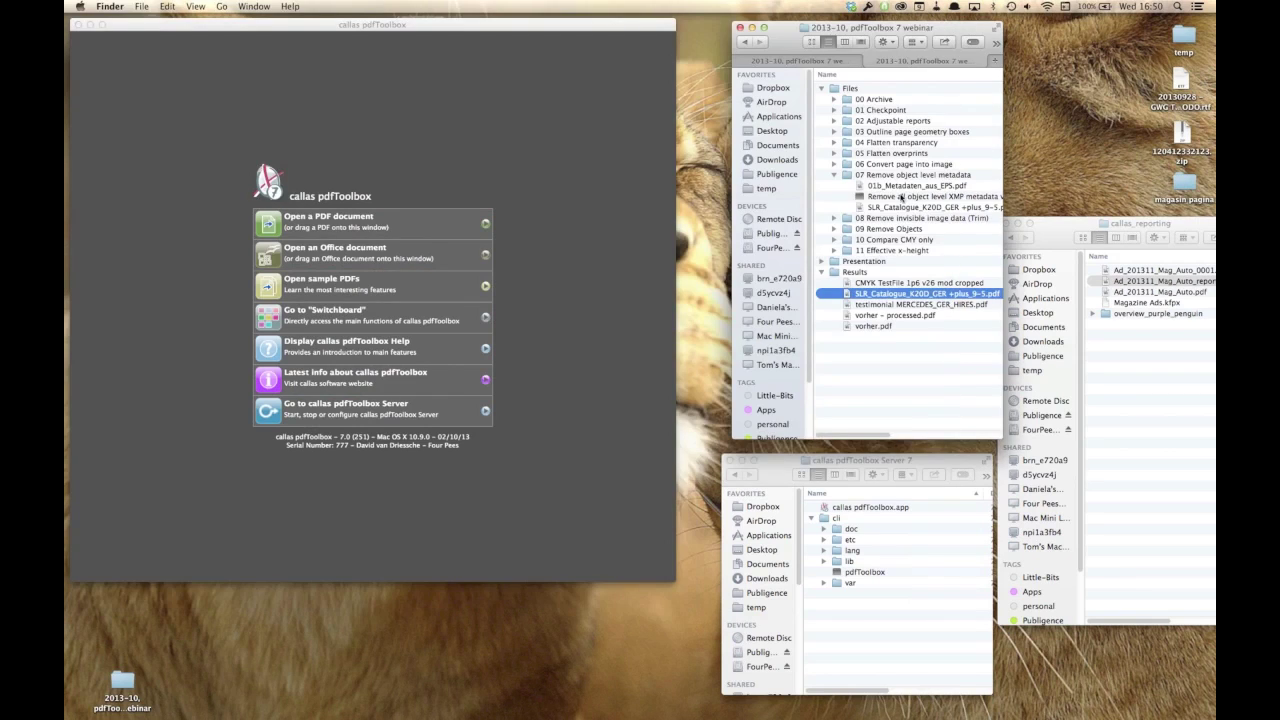
pyautogui.click(834, 175)
pyautogui.click(834, 186)
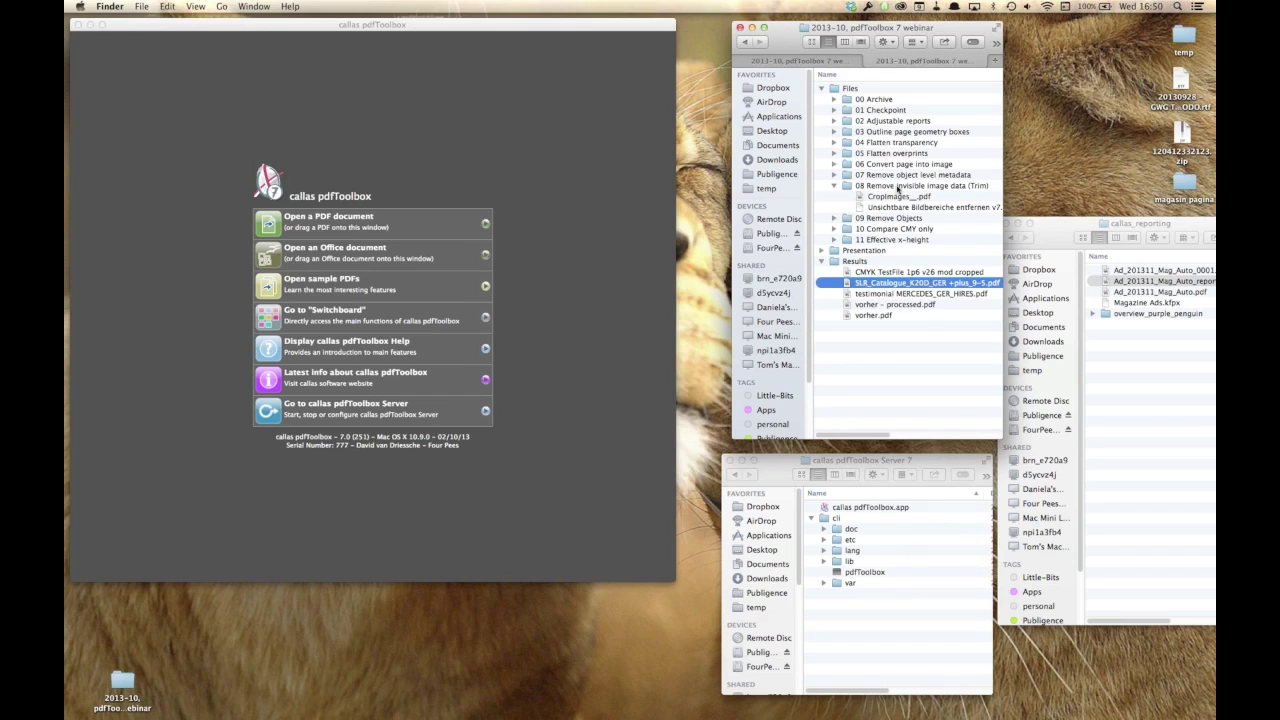
pyautogui.click(897, 187)
pyautogui.moveTo(890, 196); pyautogui.dragTo(413, 203)
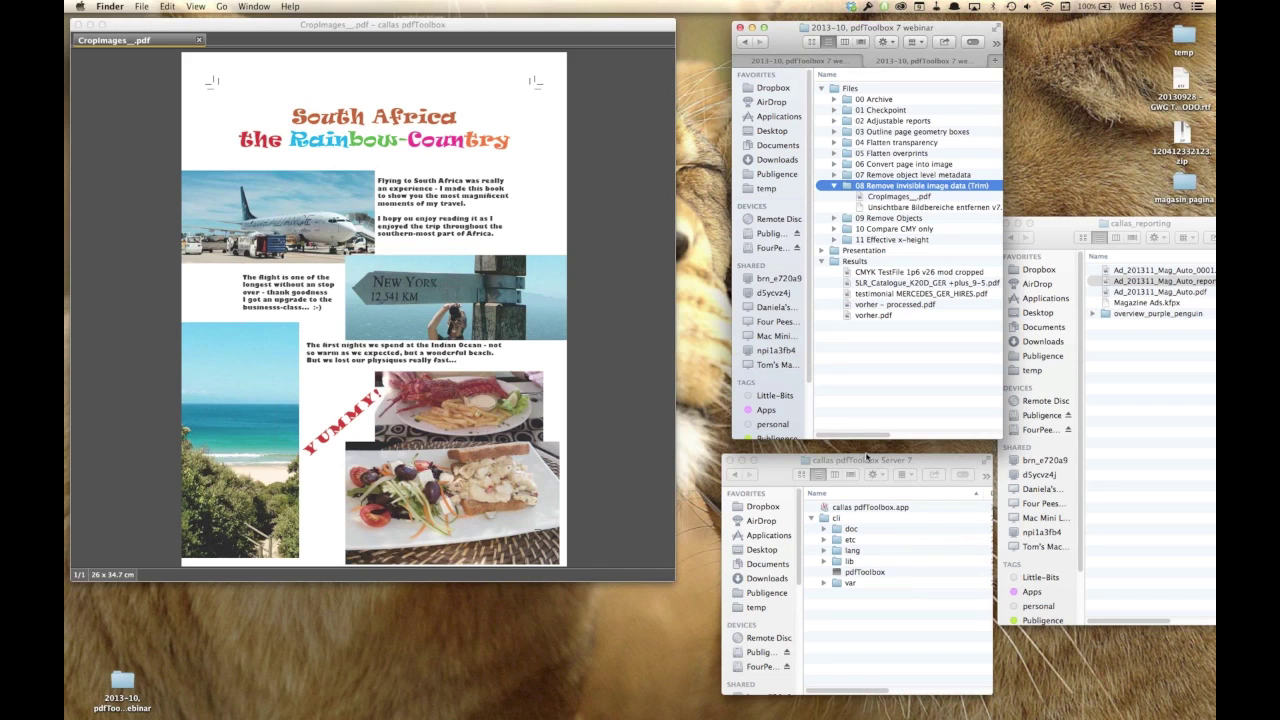
pyautogui.moveTo(864, 437); pyautogui.dragTo(940, 438)
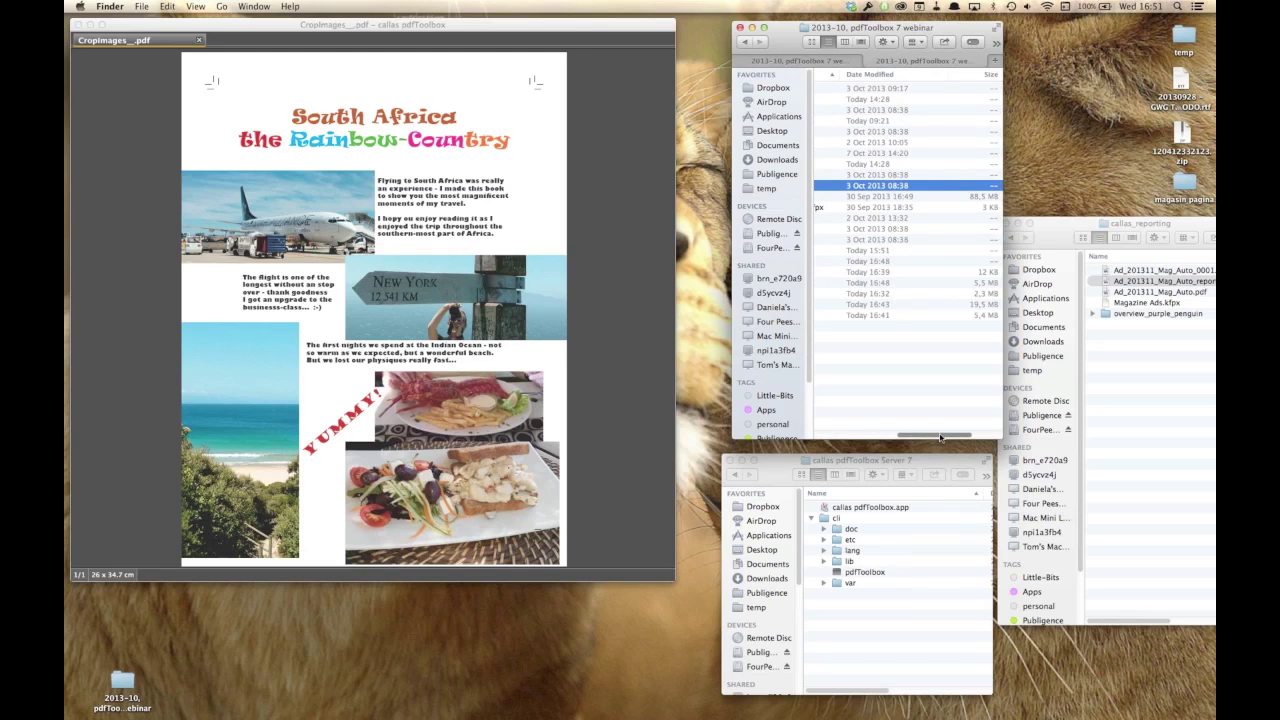
pyautogui.moveTo(940, 437); pyautogui.dragTo(790, 437)
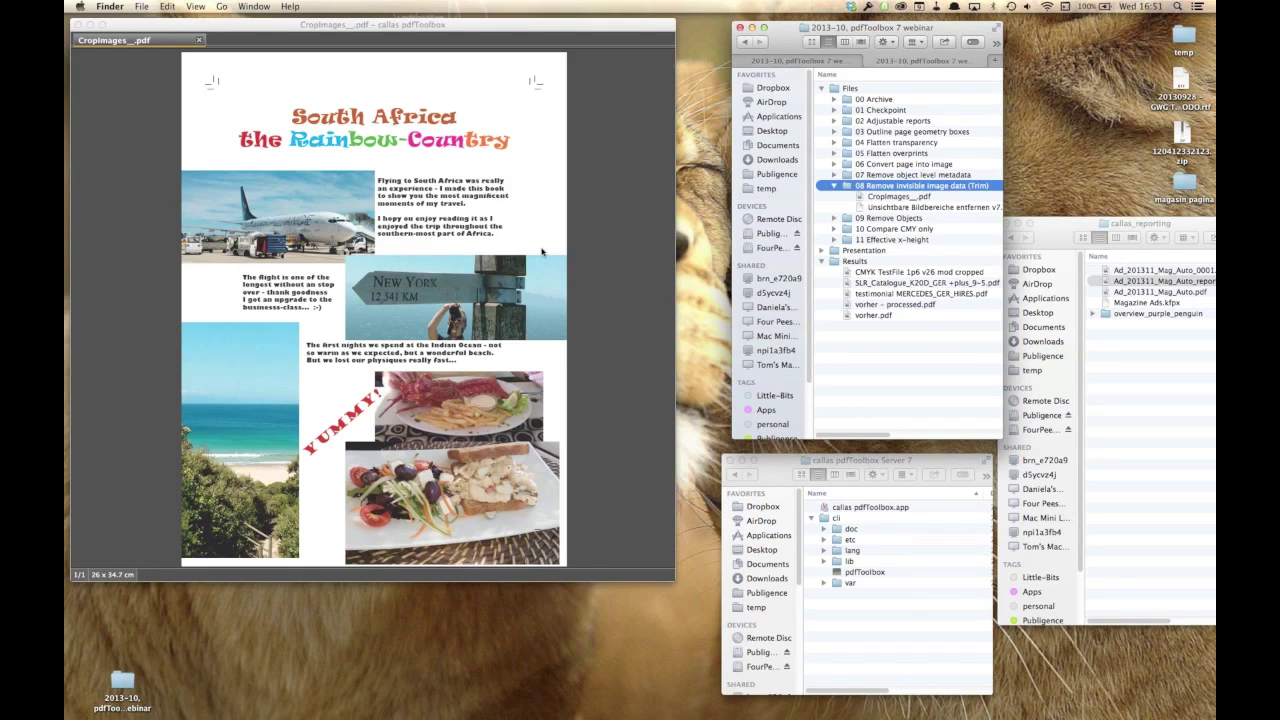
# - Run the Remove invisible image parts profile on CropImages__.pdf and save the PDF in the webinar's Results folder
pyautogui.click(630, 201)
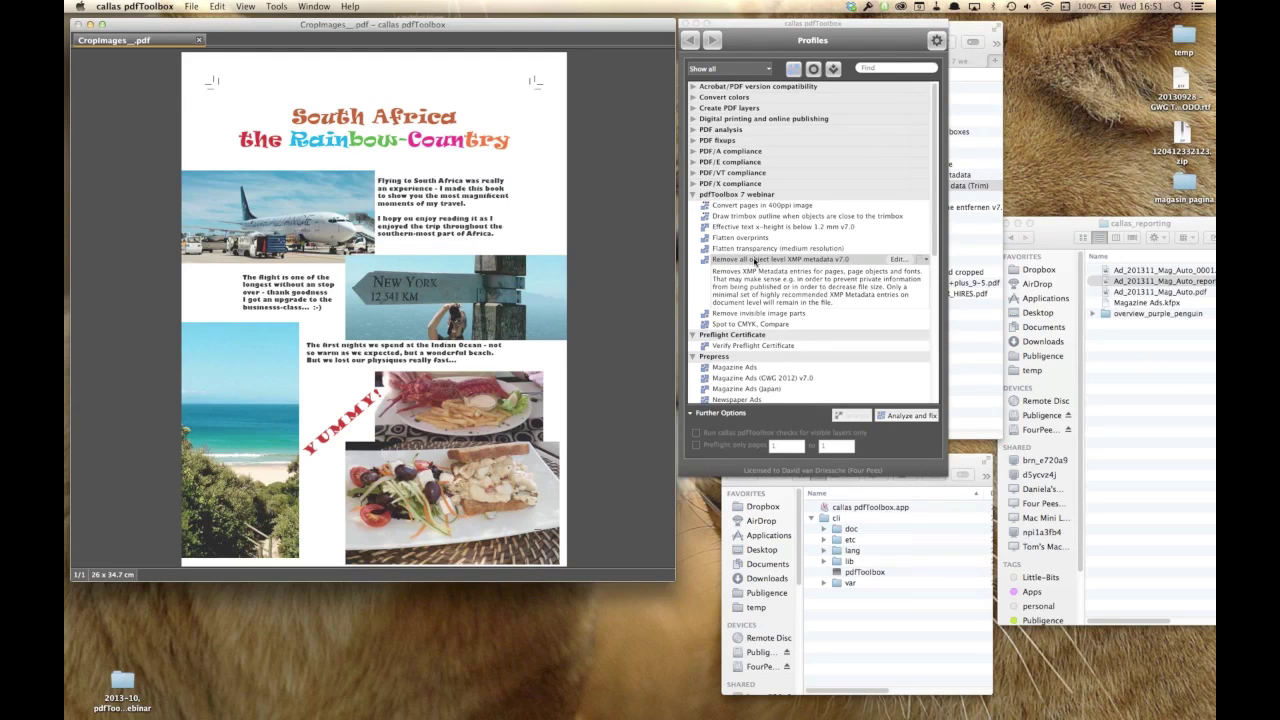
pyautogui.click(759, 316)
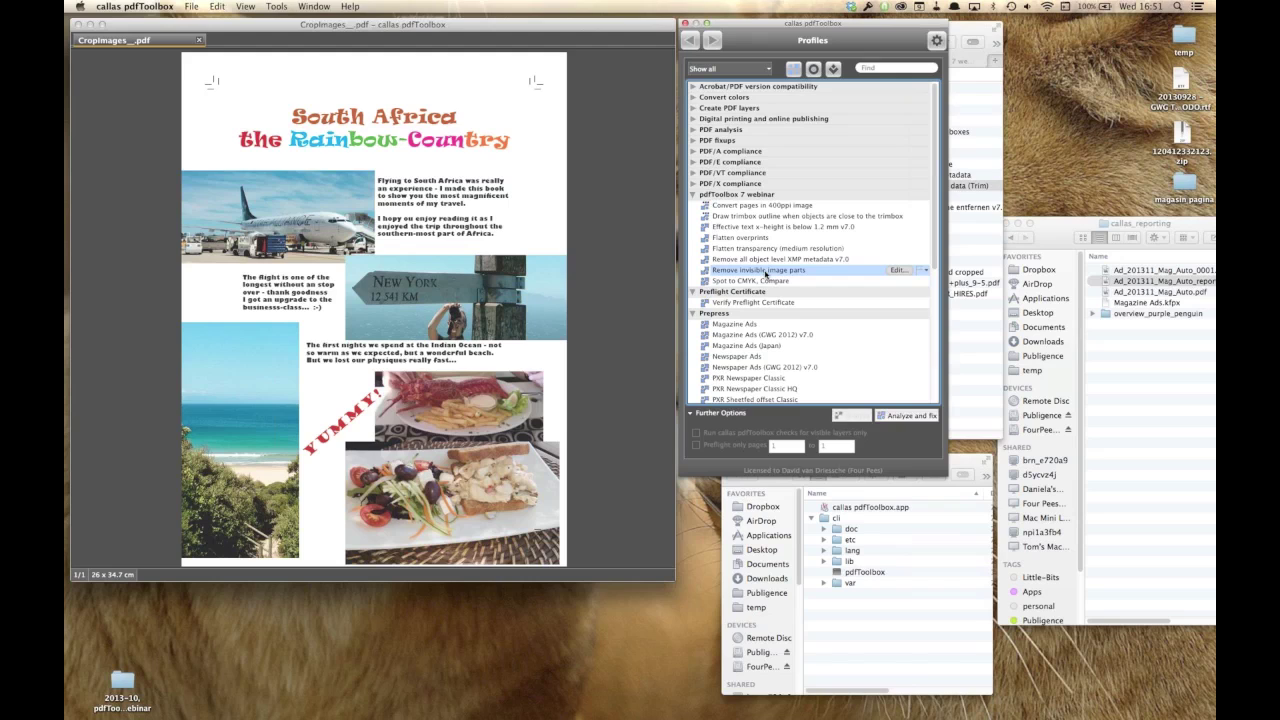
pyautogui.click(907, 415)
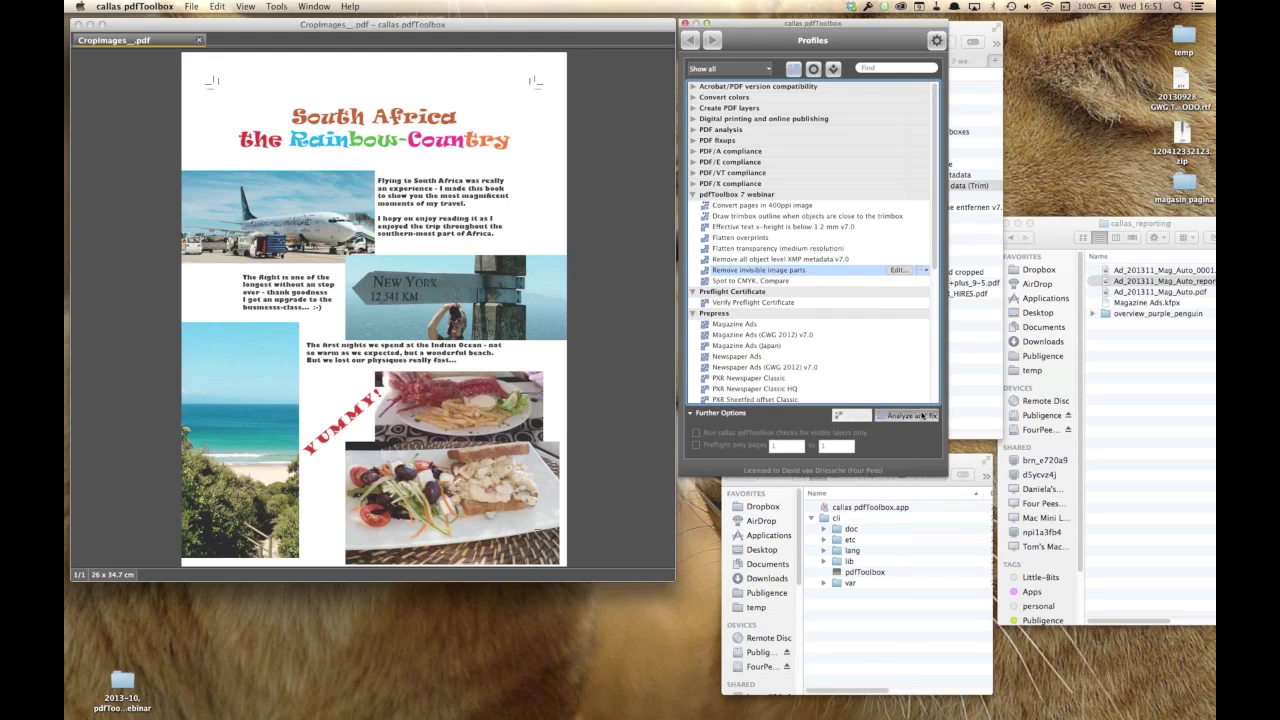
pyautogui.click(644, 188)
pyautogui.click(644, 213)
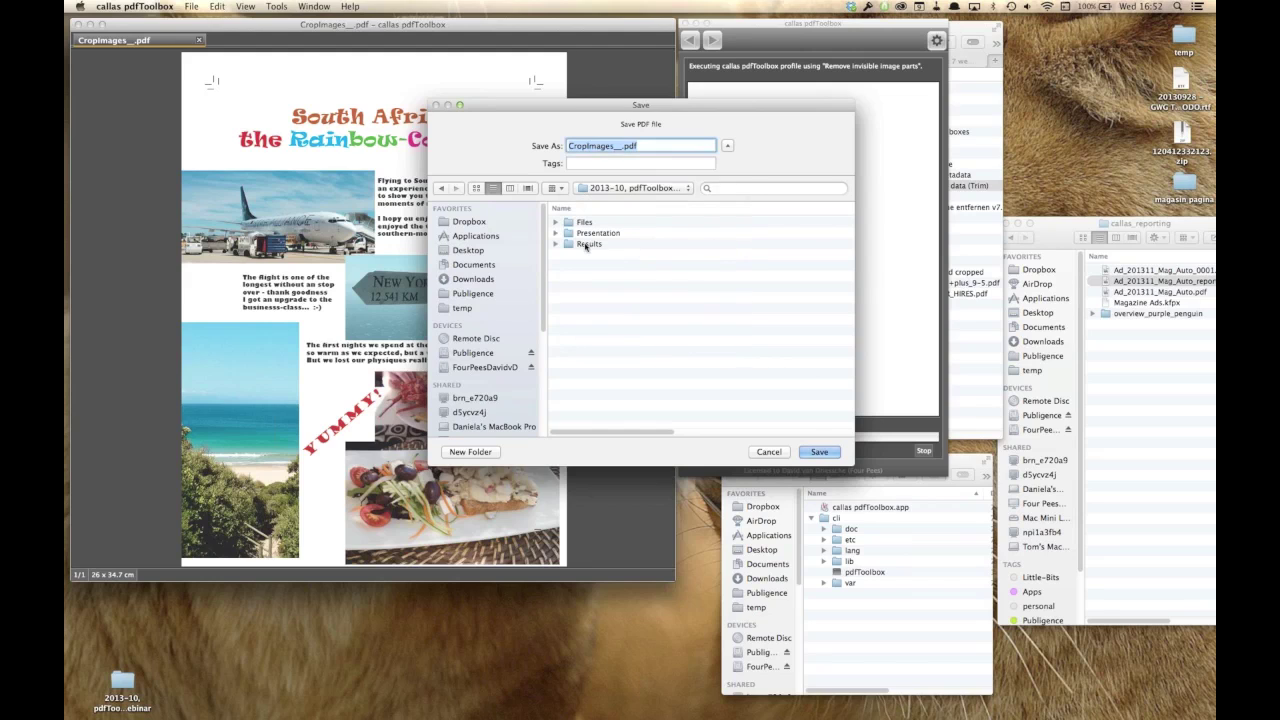
pyautogui.doubleClick(590, 244)
pyautogui.click(812, 452)
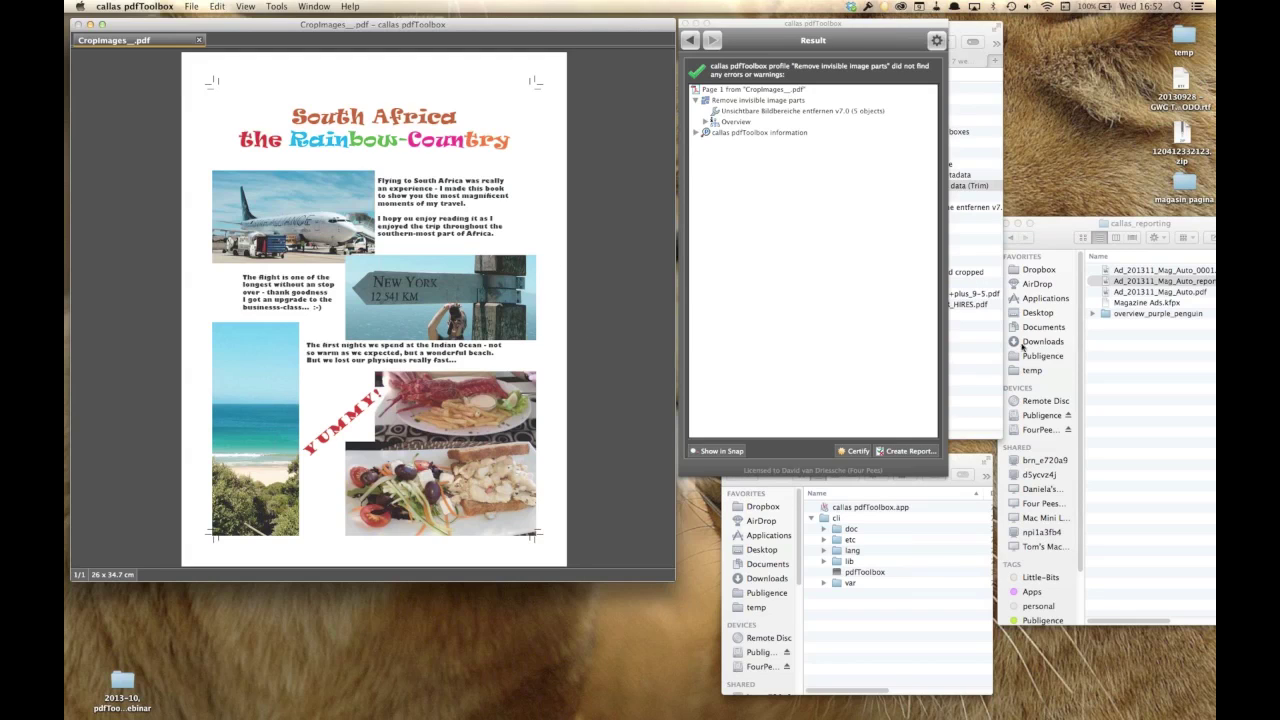
# - Compare the file sizes of the original and processed CropImages__.pdf in Finder
pyautogui.click(973, 344)
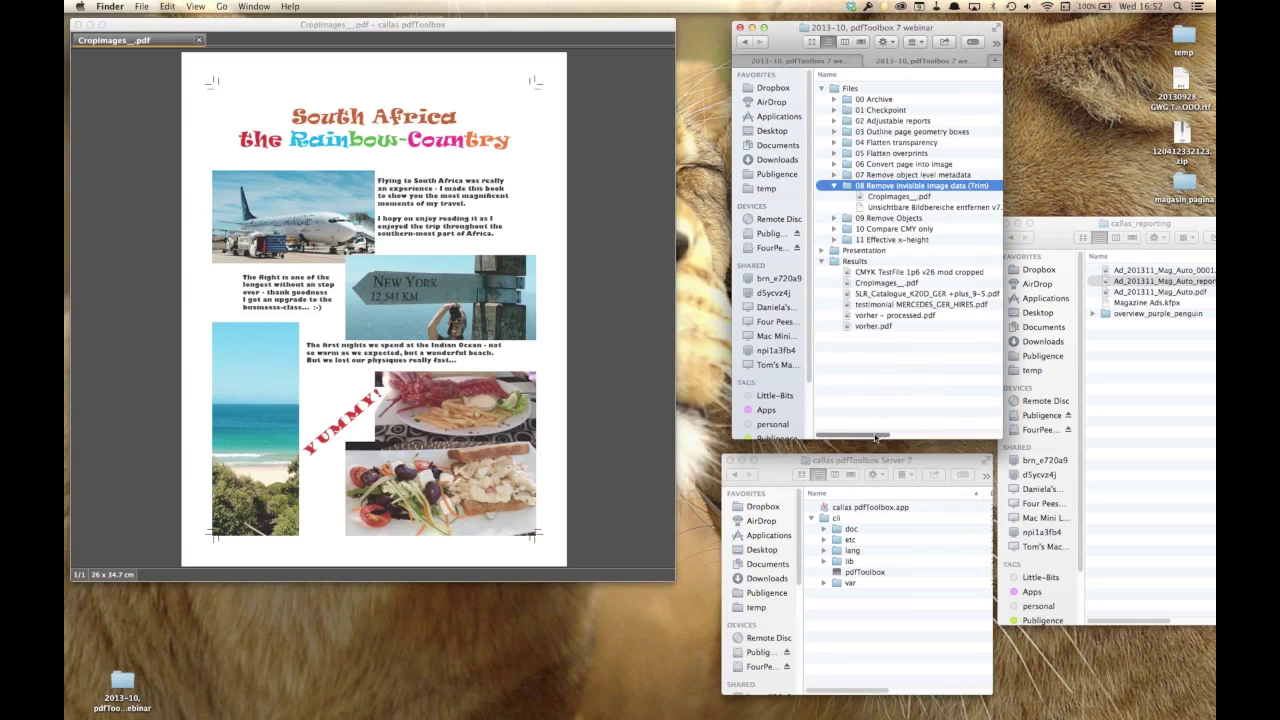
pyautogui.moveTo(736, 304); pyautogui.dragTo(514, 305)
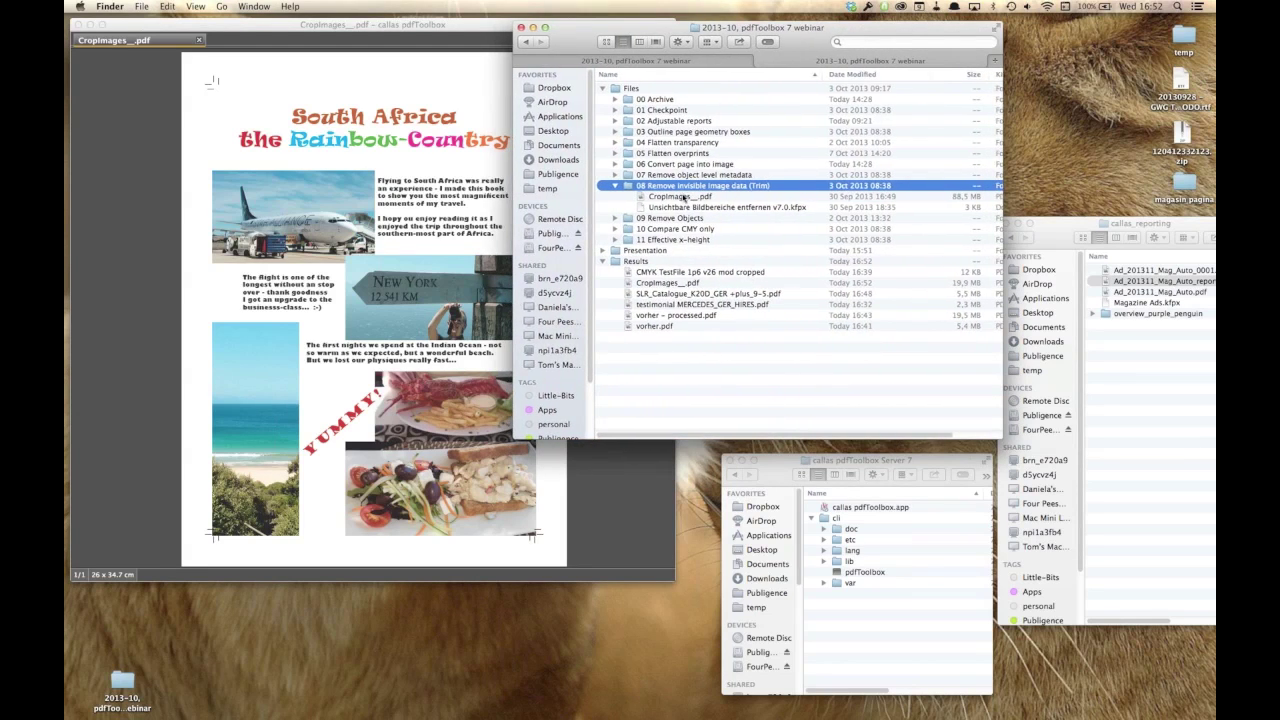
pyautogui.click(682, 197)
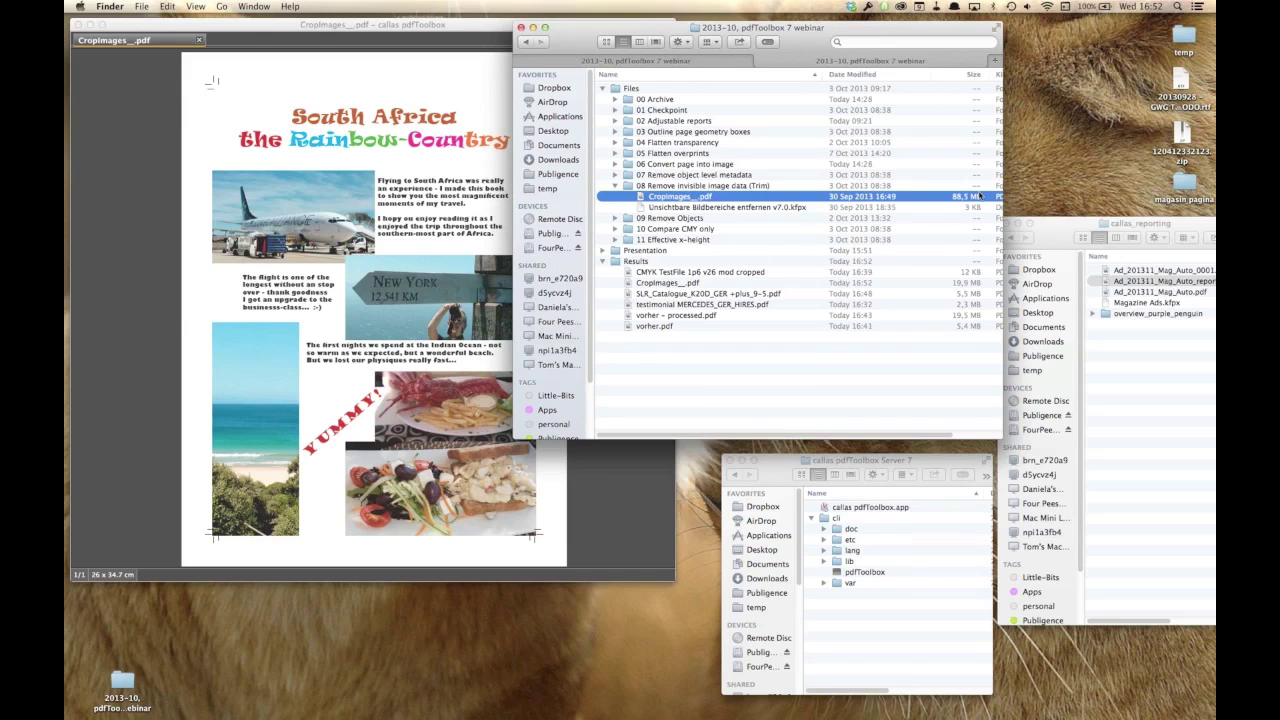
pyautogui.click(658, 283)
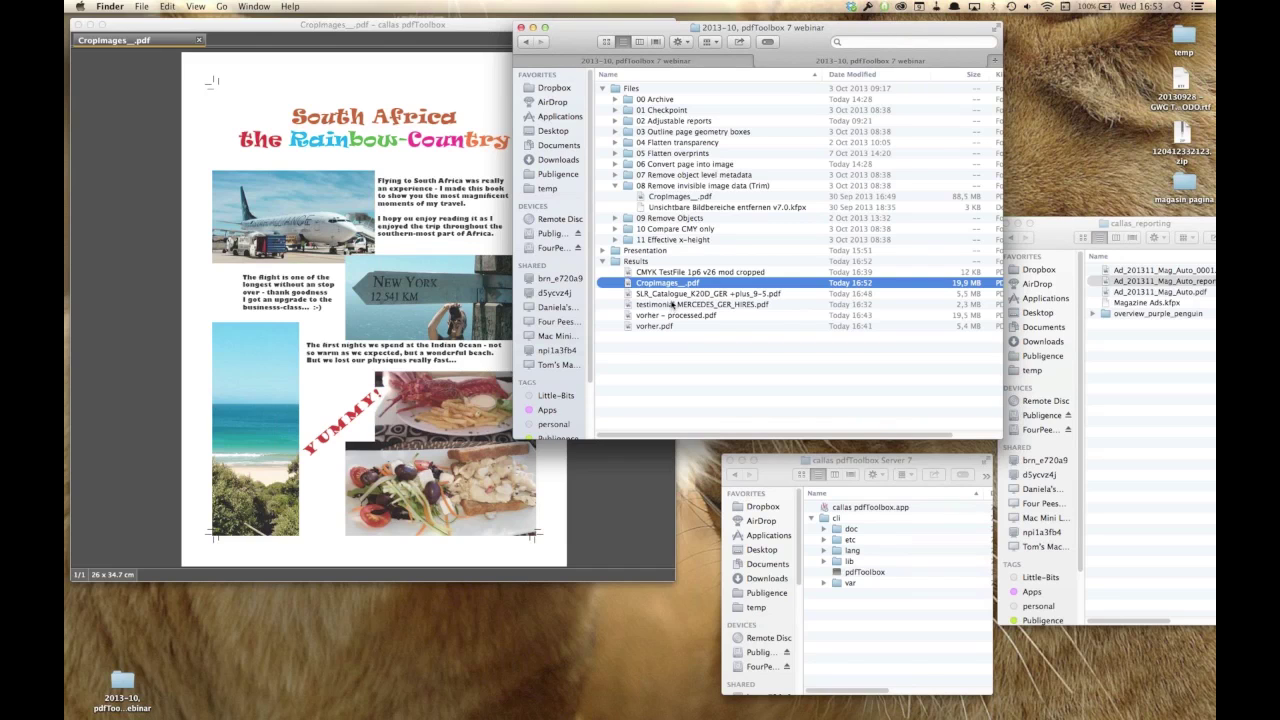
pyautogui.moveTo(514, 258); pyautogui.dragTo(720, 254)
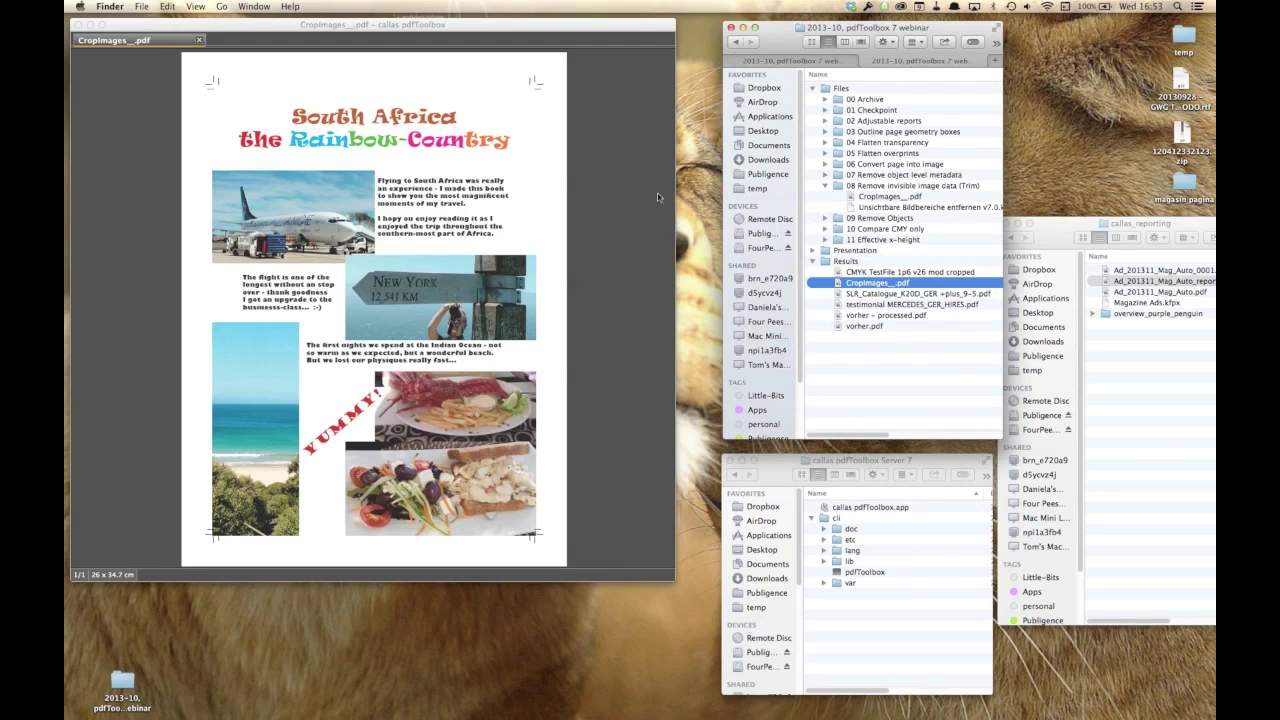
# - Close CropImages__.pdf in pdfToolbox and open Schuber_Schnittzeichnung.pdf from the 09 Remove Objects folder
pyautogui.click(587, 158)
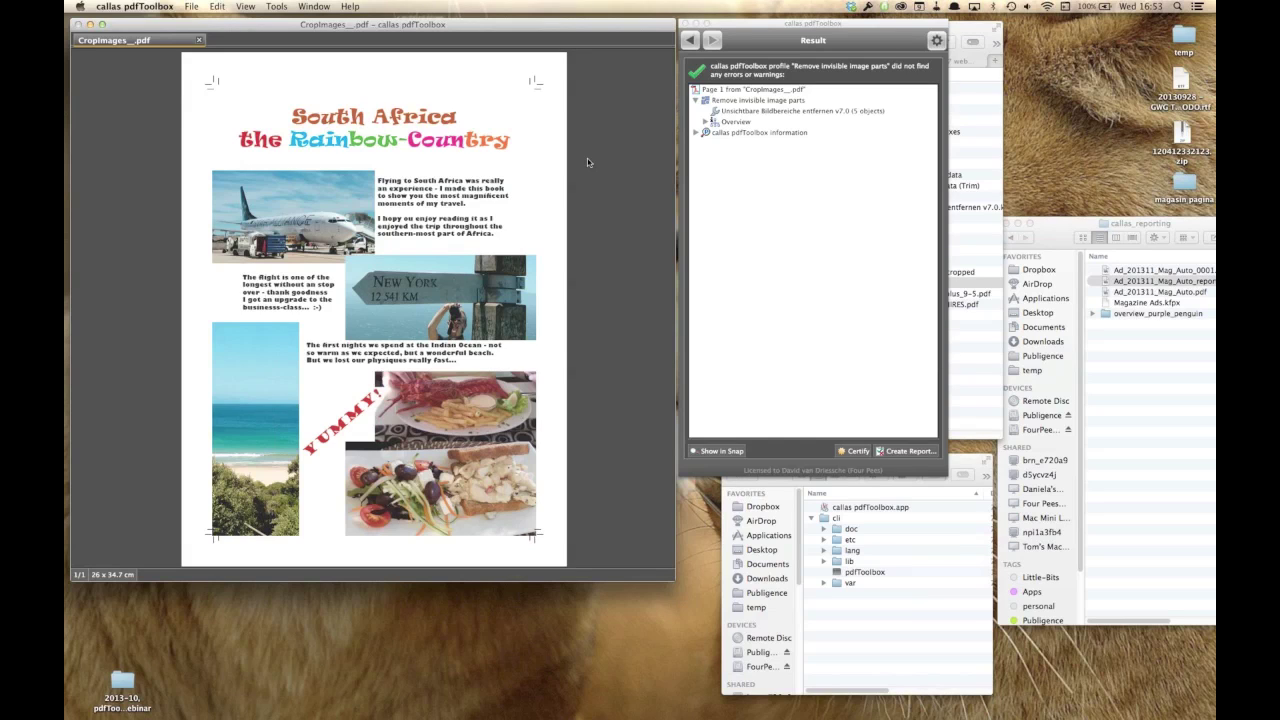
pyautogui.click(702, 50)
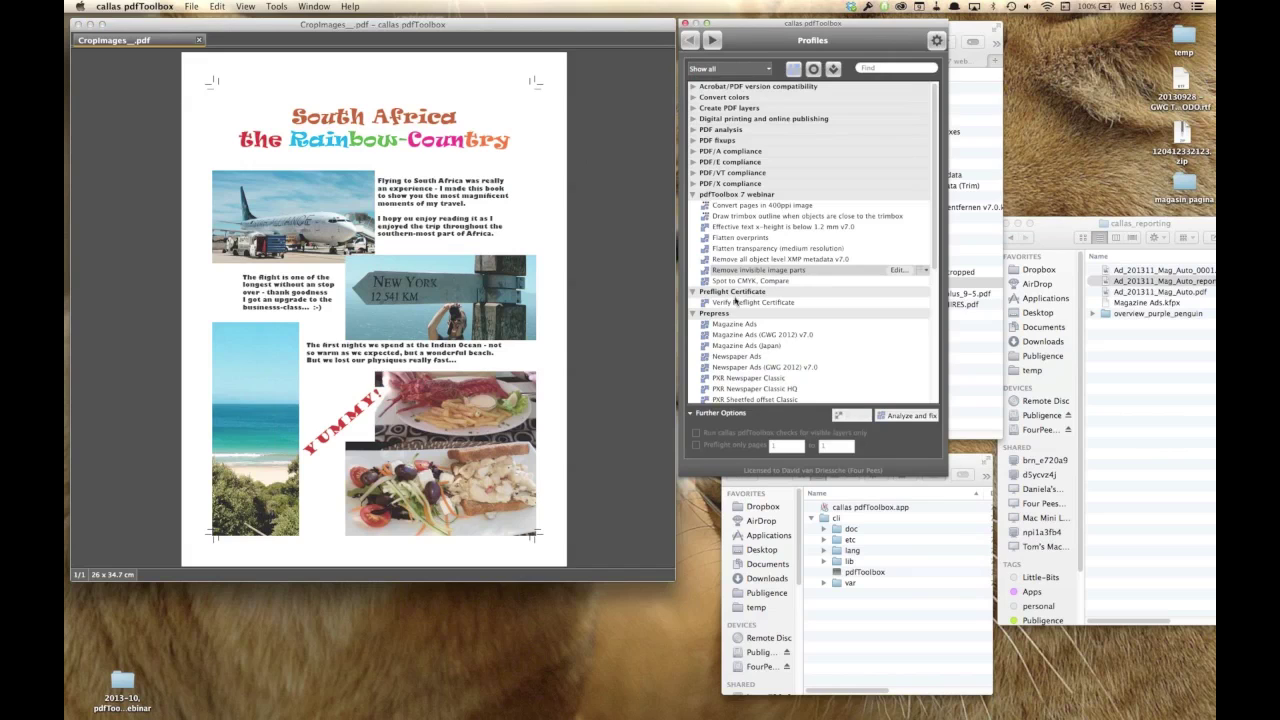
pyautogui.click(204, 48)
pyautogui.press('super+w')
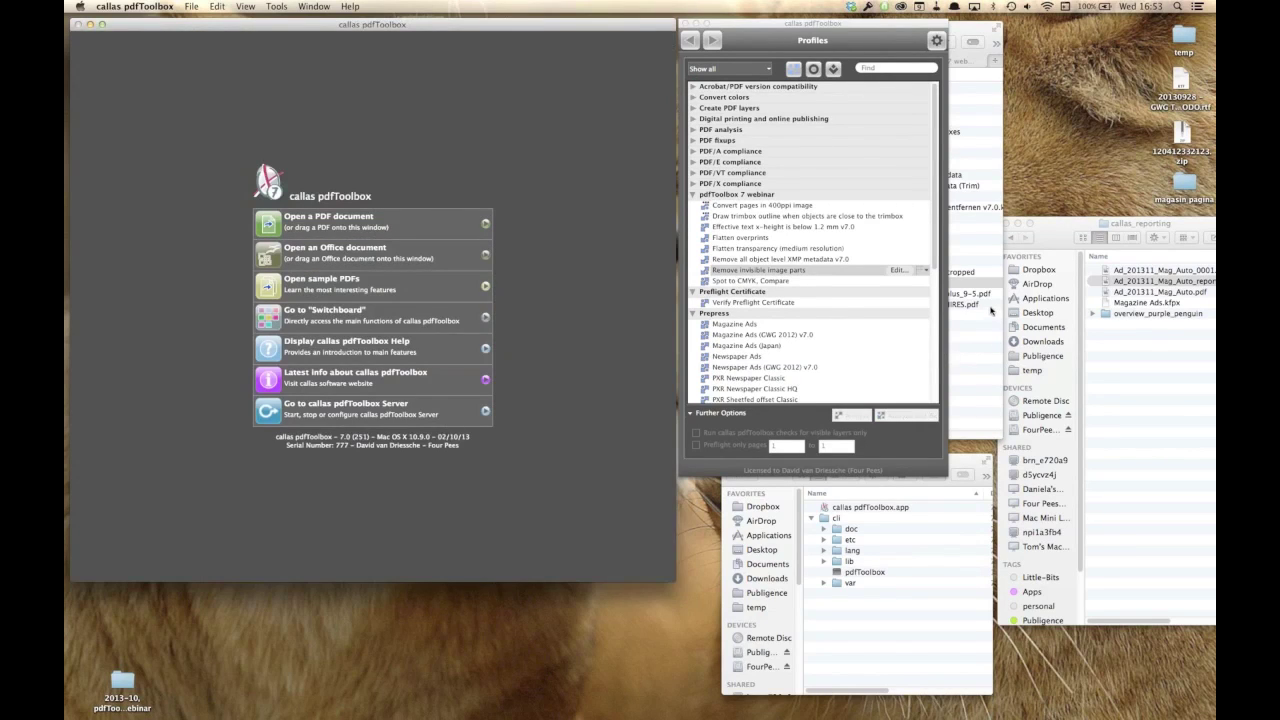
pyautogui.press('super+Tab')
pyautogui.click(825, 186)
pyautogui.click(826, 197)
pyautogui.moveTo(880, 208); pyautogui.dragTo(444, 125)
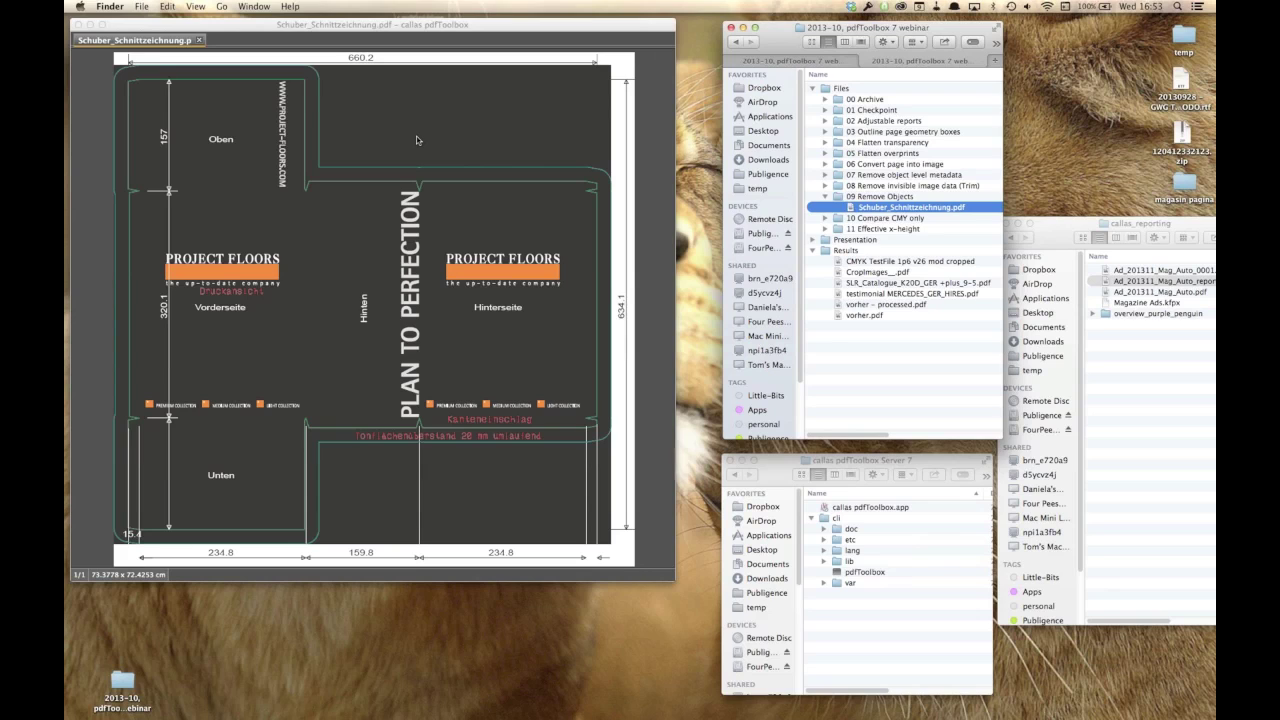
# - Open the Switchboard's Spot colors action and review all spot colors used in Schuber_Schnittzeichnung.pdf
pyautogui.click(387, 36)
pyautogui.click(314, 6)
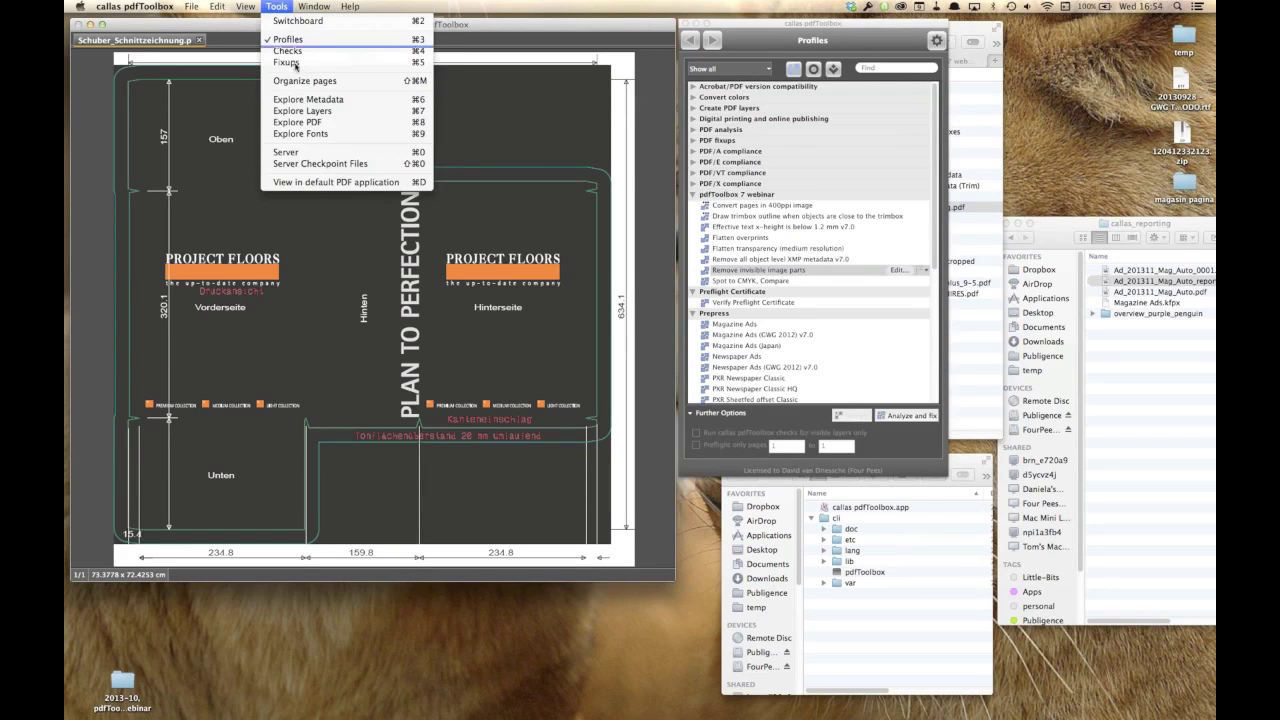
pyautogui.click(298, 20)
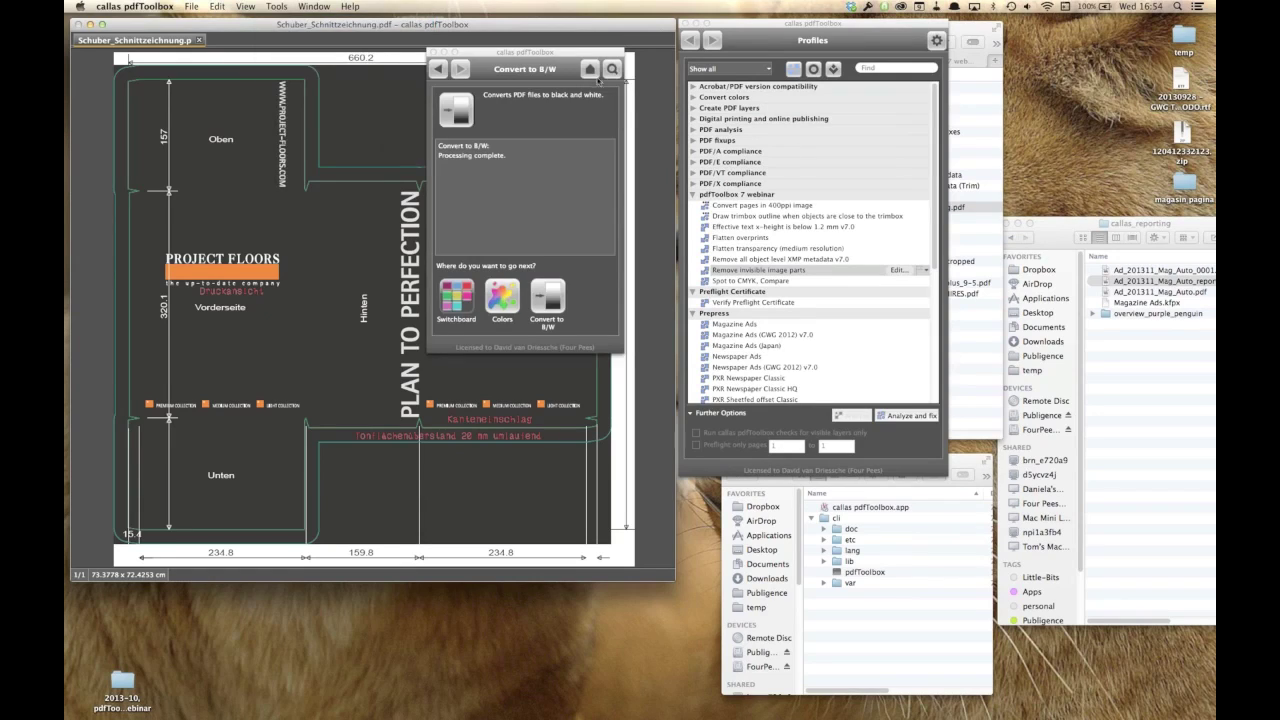
pyautogui.click(590, 68)
pyautogui.click(595, 176)
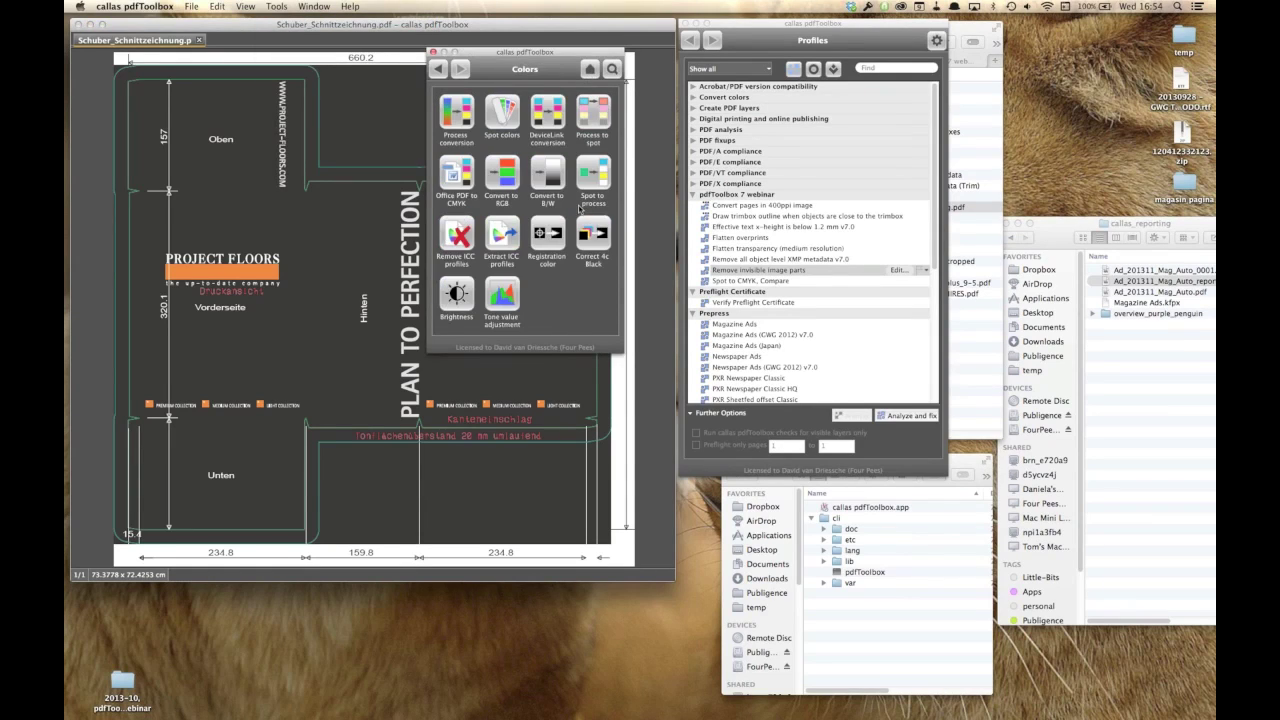
pyautogui.click(513, 126)
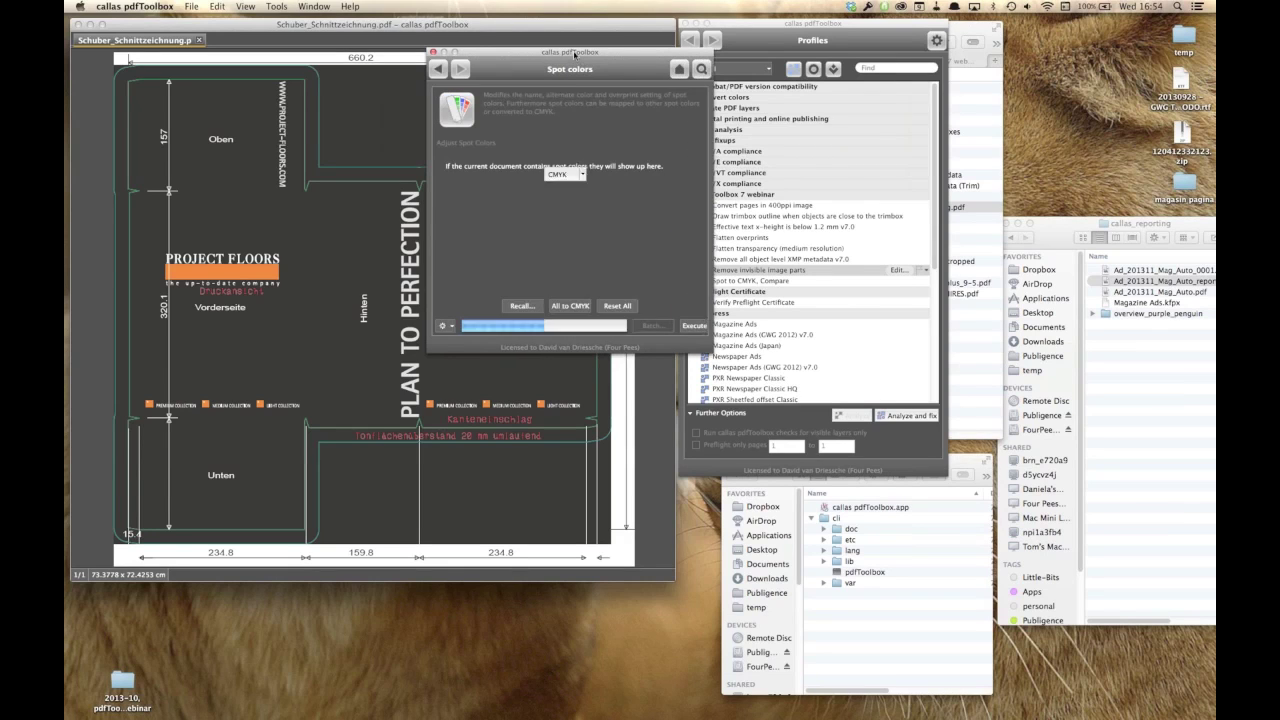
pyautogui.moveTo(596, 51); pyautogui.dragTo(824, 21)
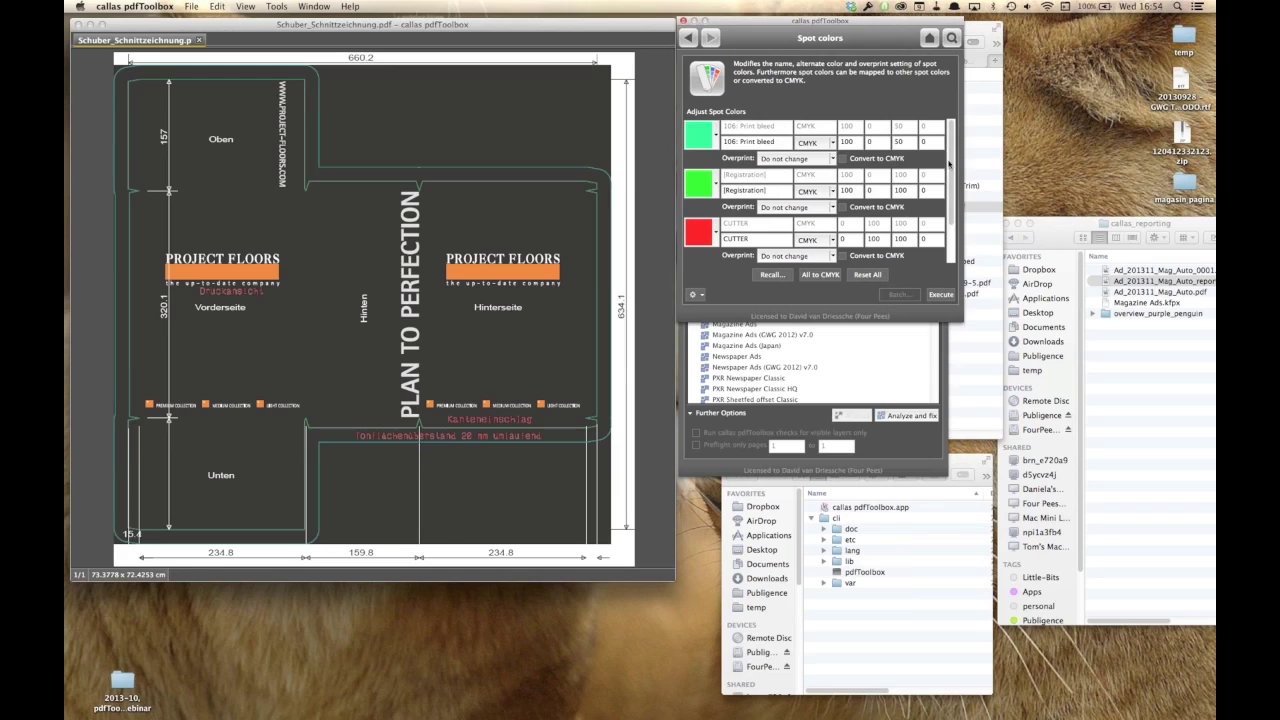
pyautogui.scroll(-2, 953, 186)
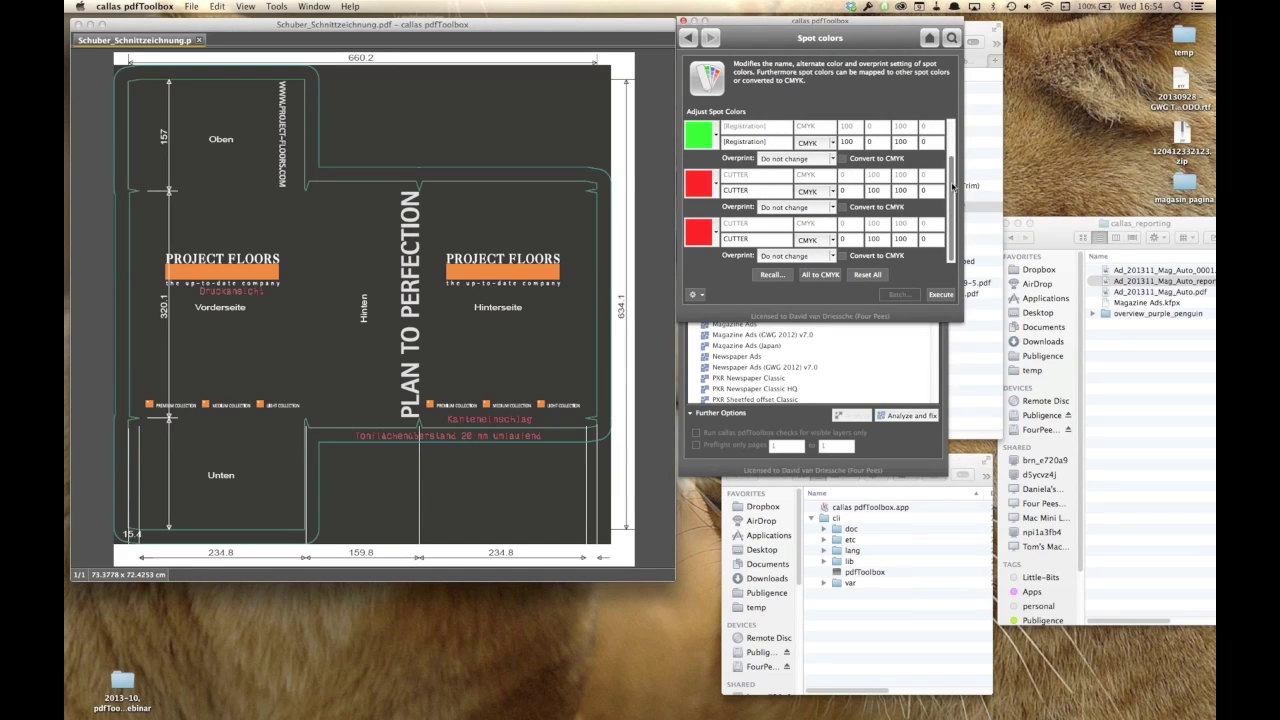
pyautogui.scroll(2, 956, 168)
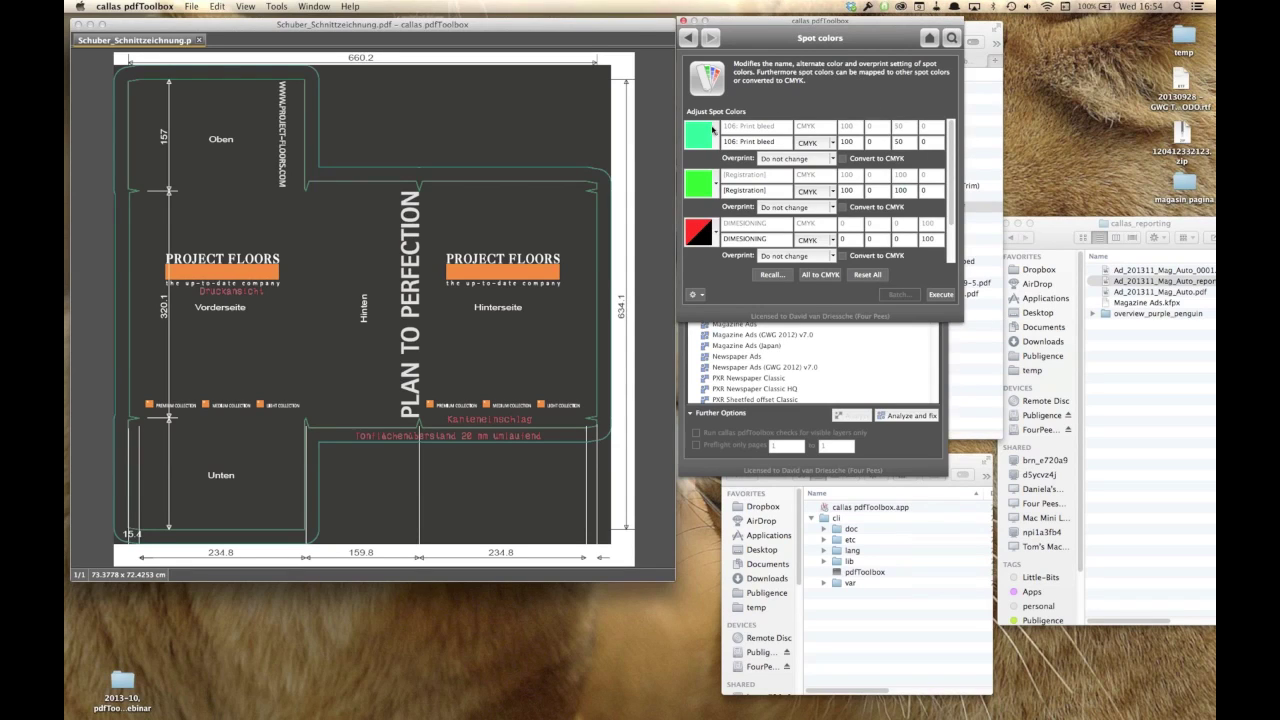
# - Copy the spot color name "106: Print bleed" and close the Switchboard without executing the Spot colors action
pyautogui.tripleClick(778, 142)
pyautogui.press('super+c')
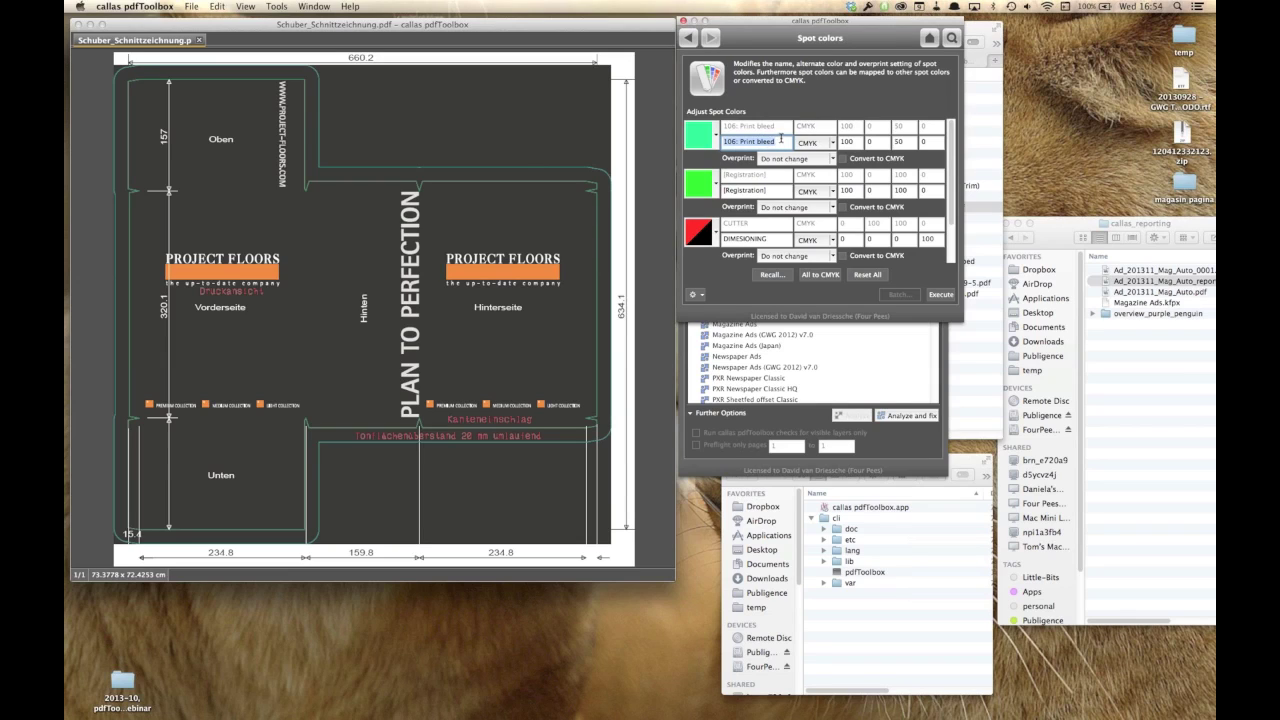
pyautogui.click(683, 21)
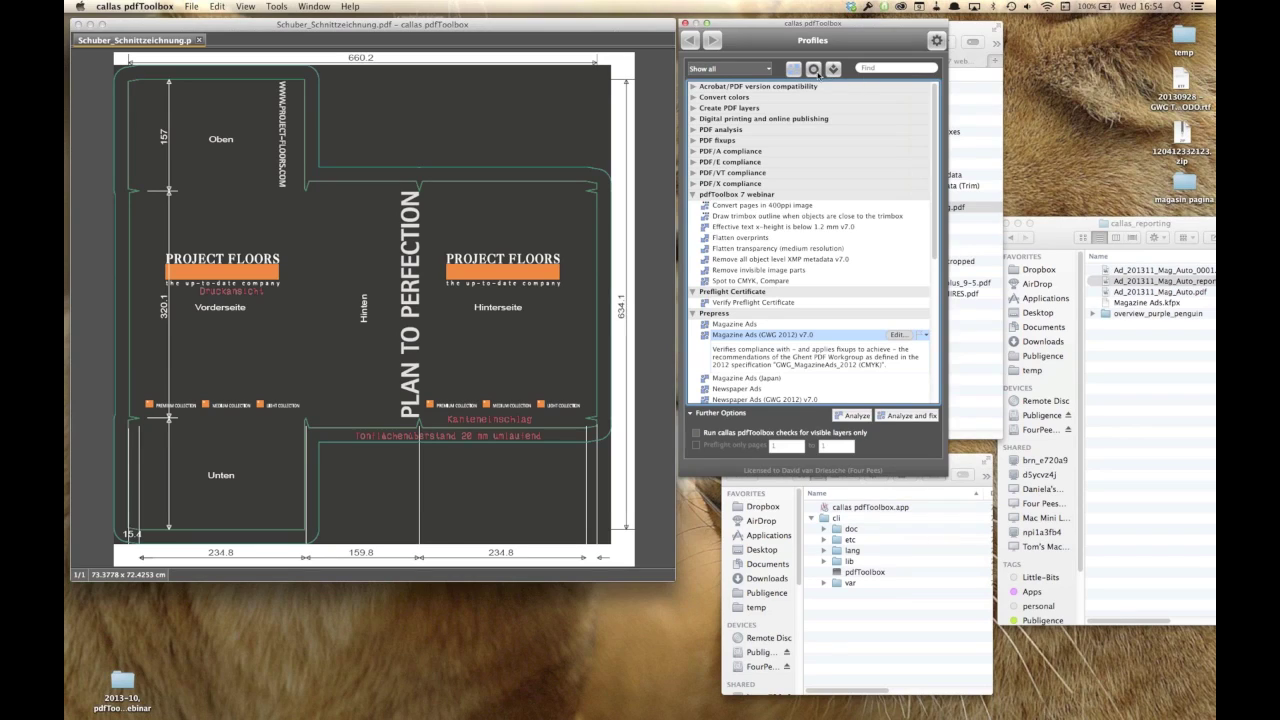
# - Show the fixups and search them for "spot" to find the one that removes objects by spot color
pyautogui.click(814, 69)
pyautogui.doubleClick(876, 67)
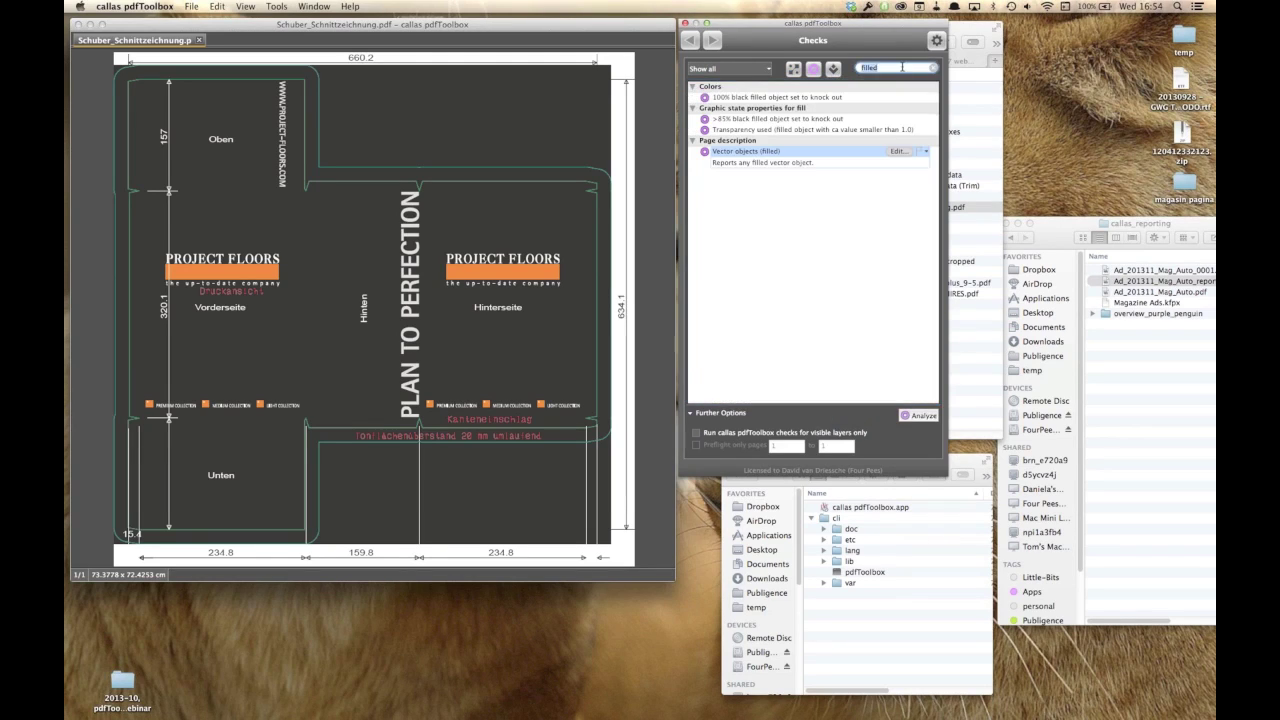
pyautogui.click(833, 69)
pyautogui.write('remove')
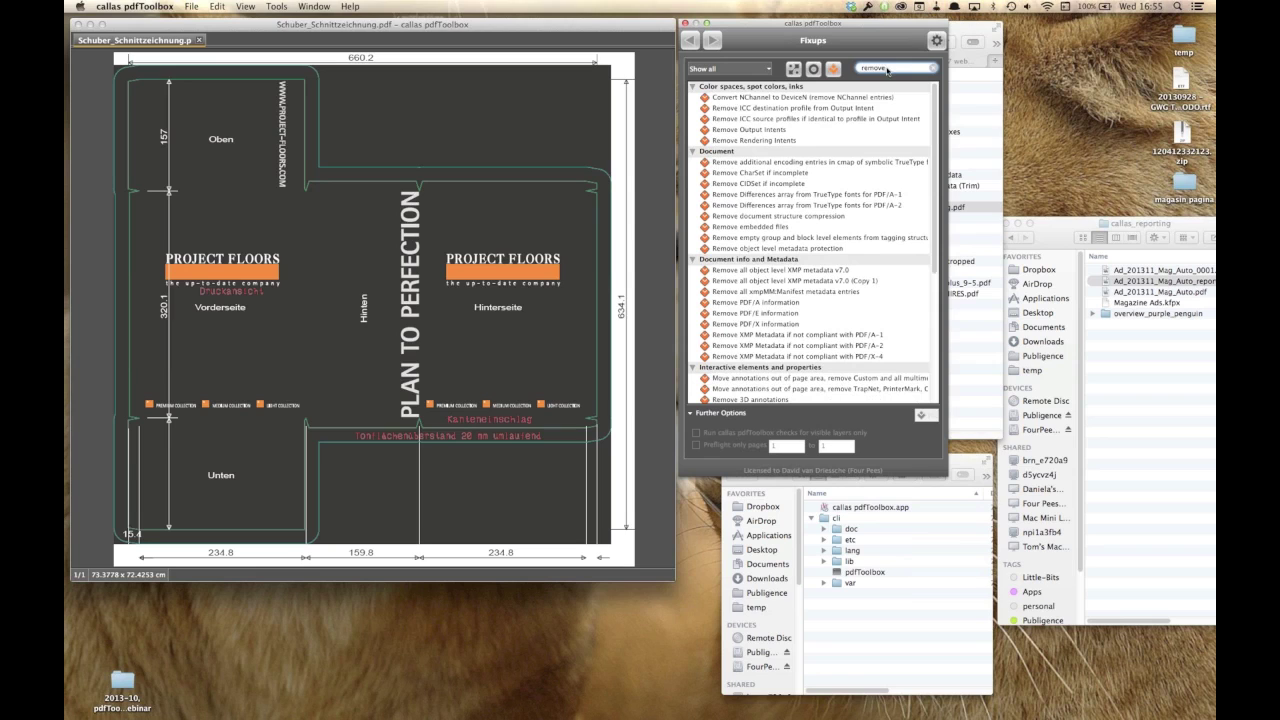
pyautogui.doubleClick(885, 67)
pyautogui.write('spot')
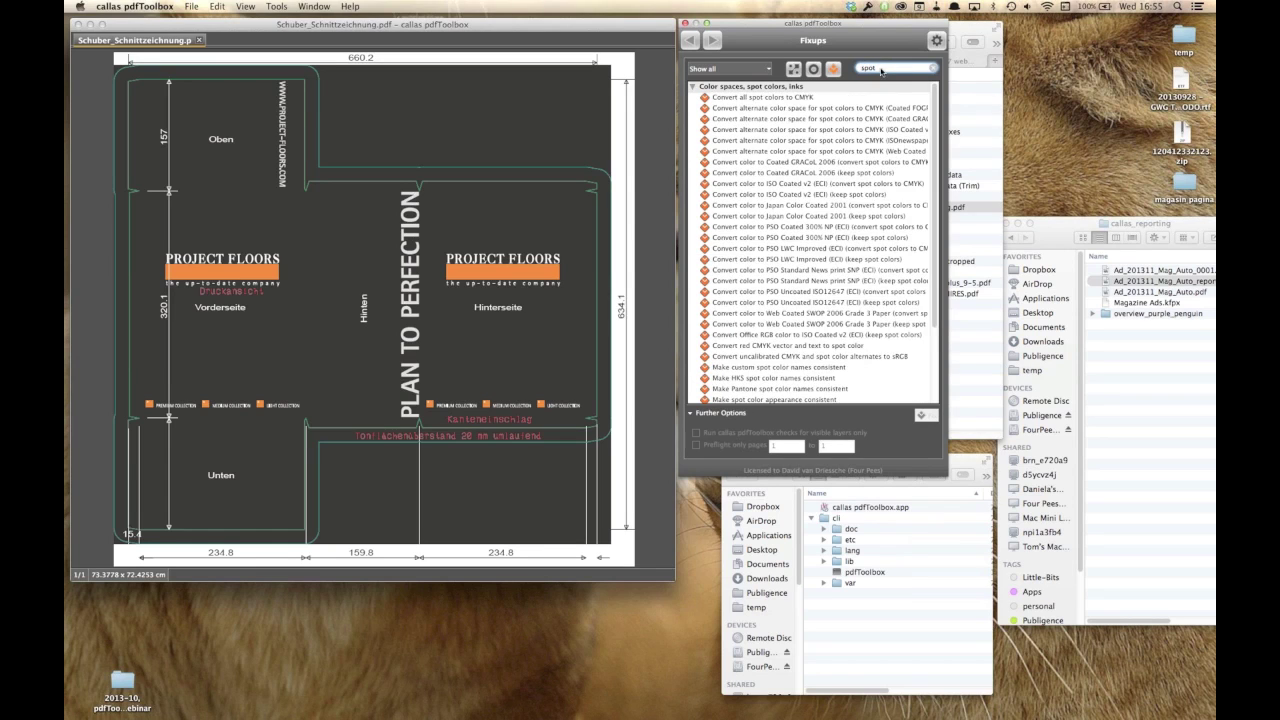
pyautogui.scroll(-3, 752, 290)
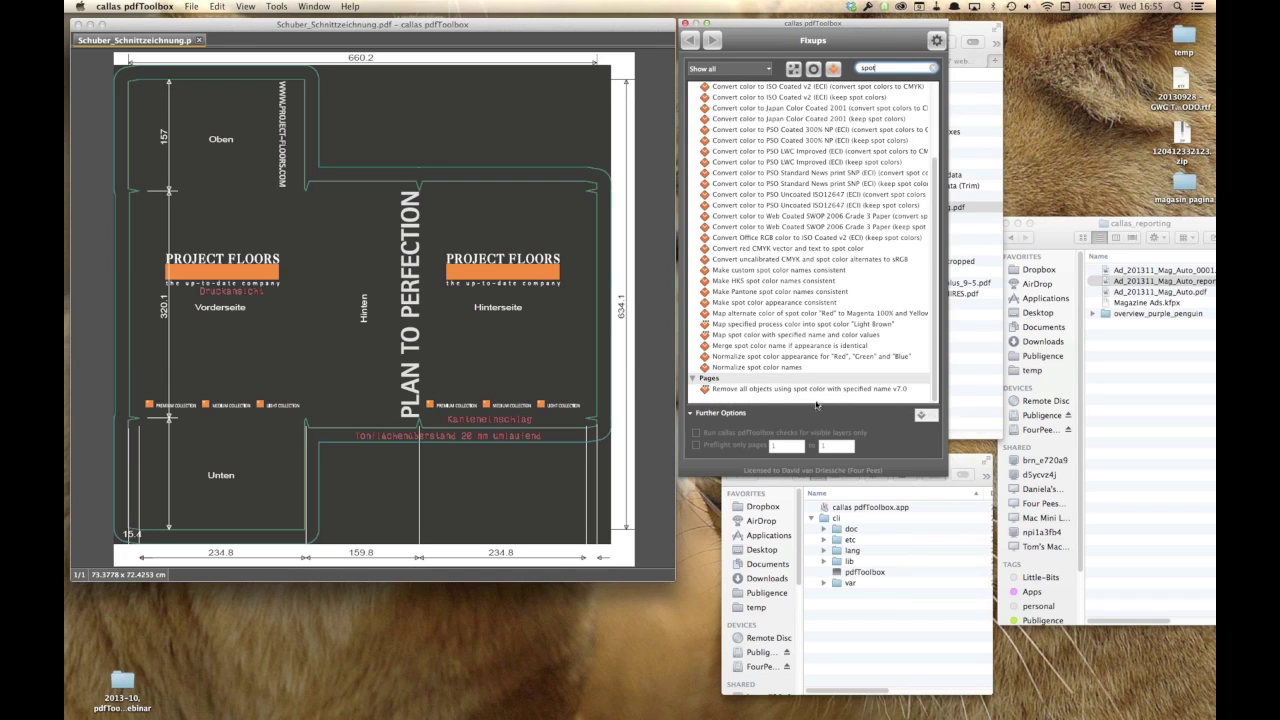
# - Inspect the settings of the "Remove all objects using spot color with specified name v7.0" fixup and close them without changes
pyautogui.click(808, 392)
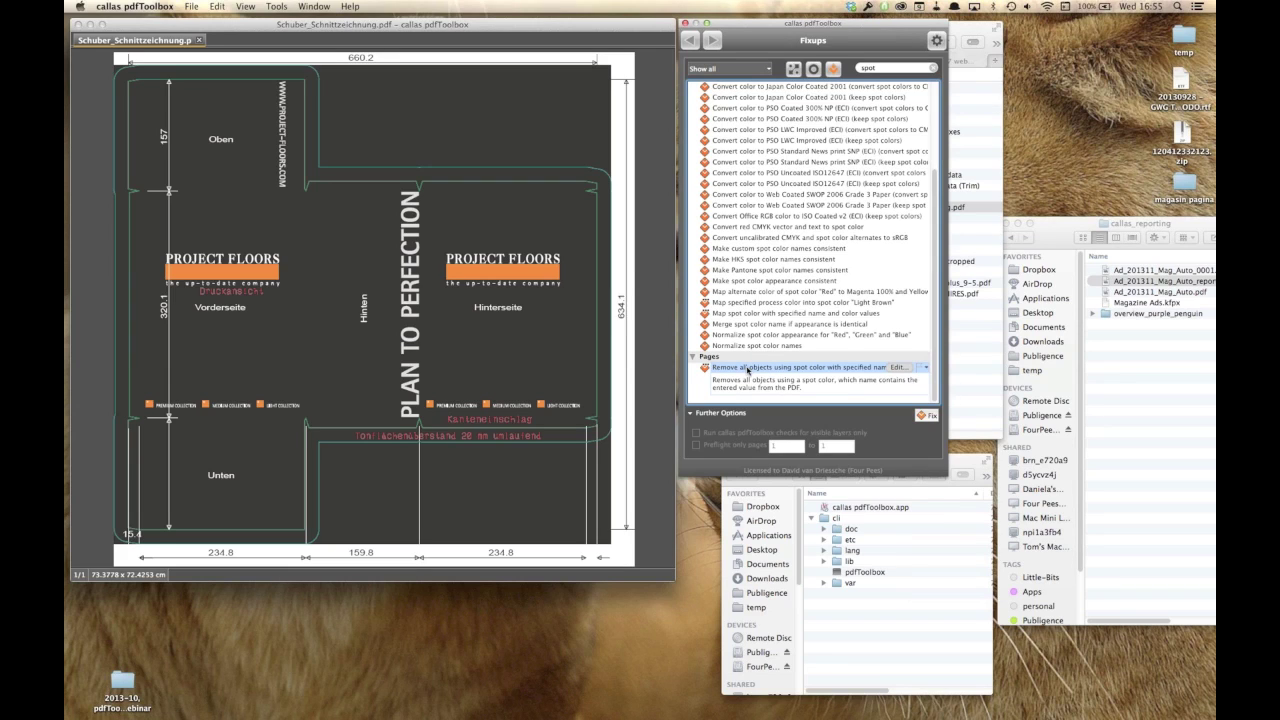
pyautogui.click(900, 367)
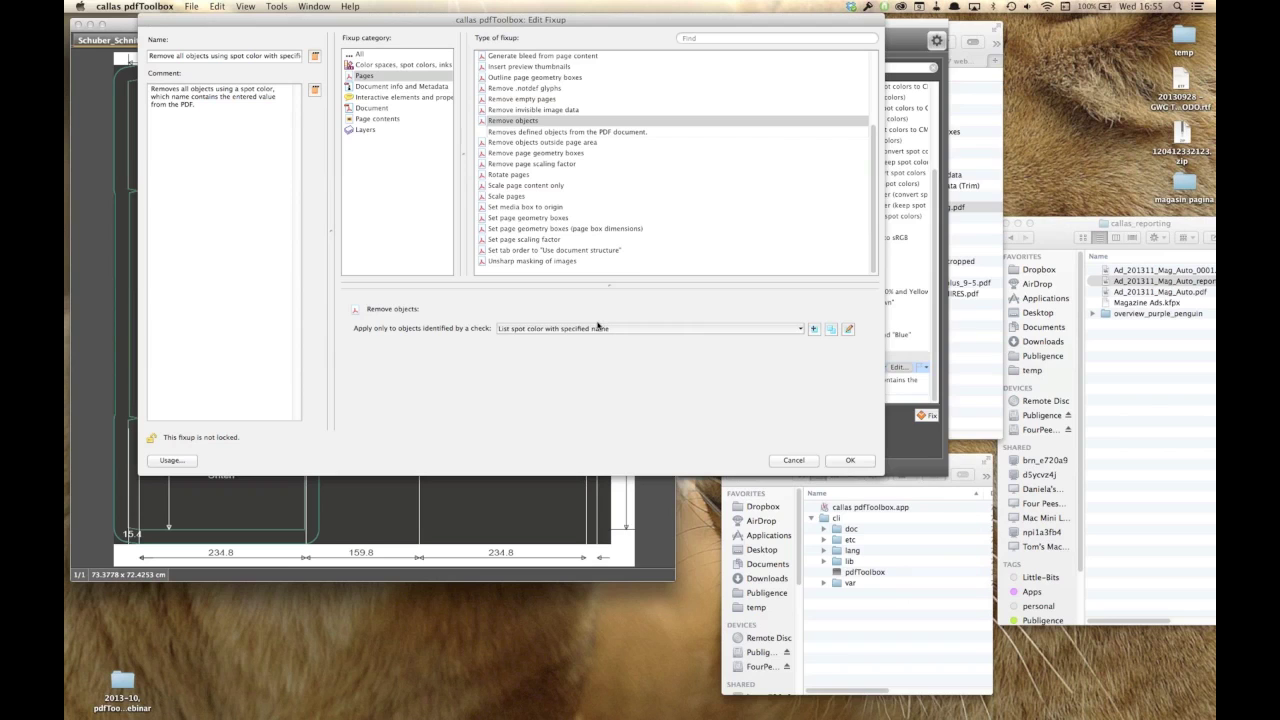
pyautogui.click(793, 460)
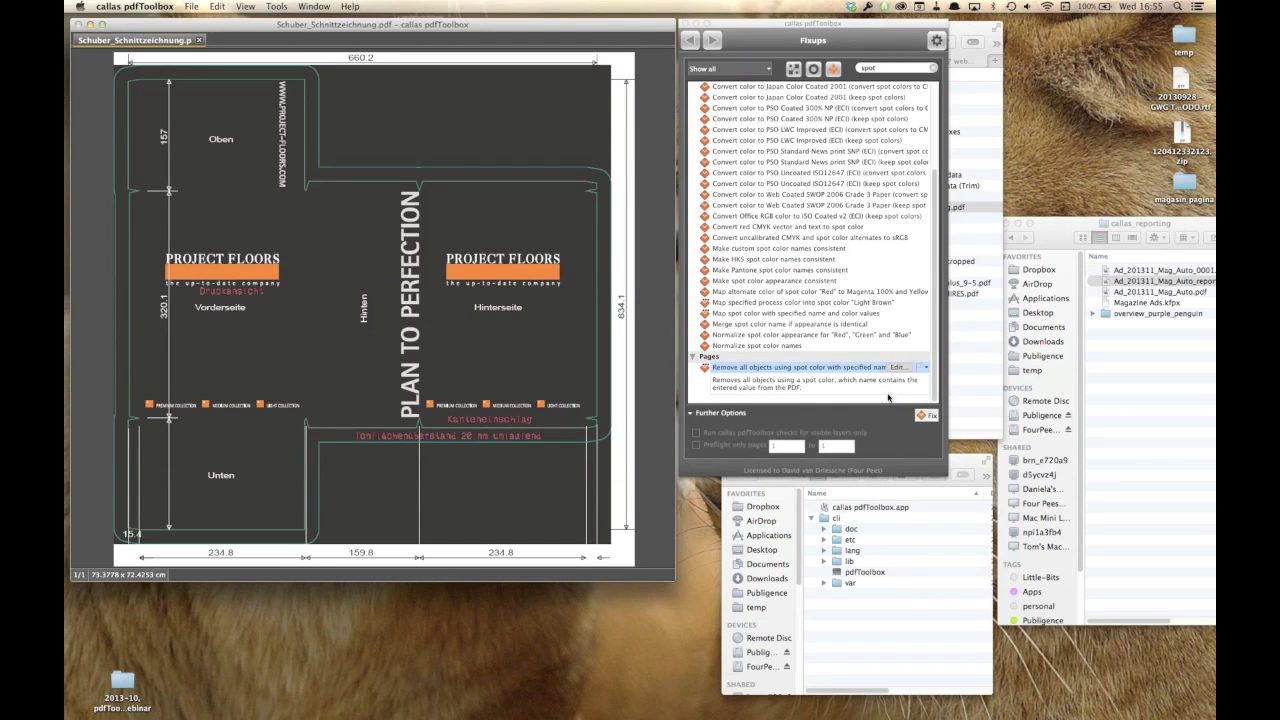
# - Run the "Remove all objects using spot color with specified name v7.0" fixup with the spot color name "106: Print bleed"
pyautogui.click(802, 372)
pyautogui.click(921, 416)
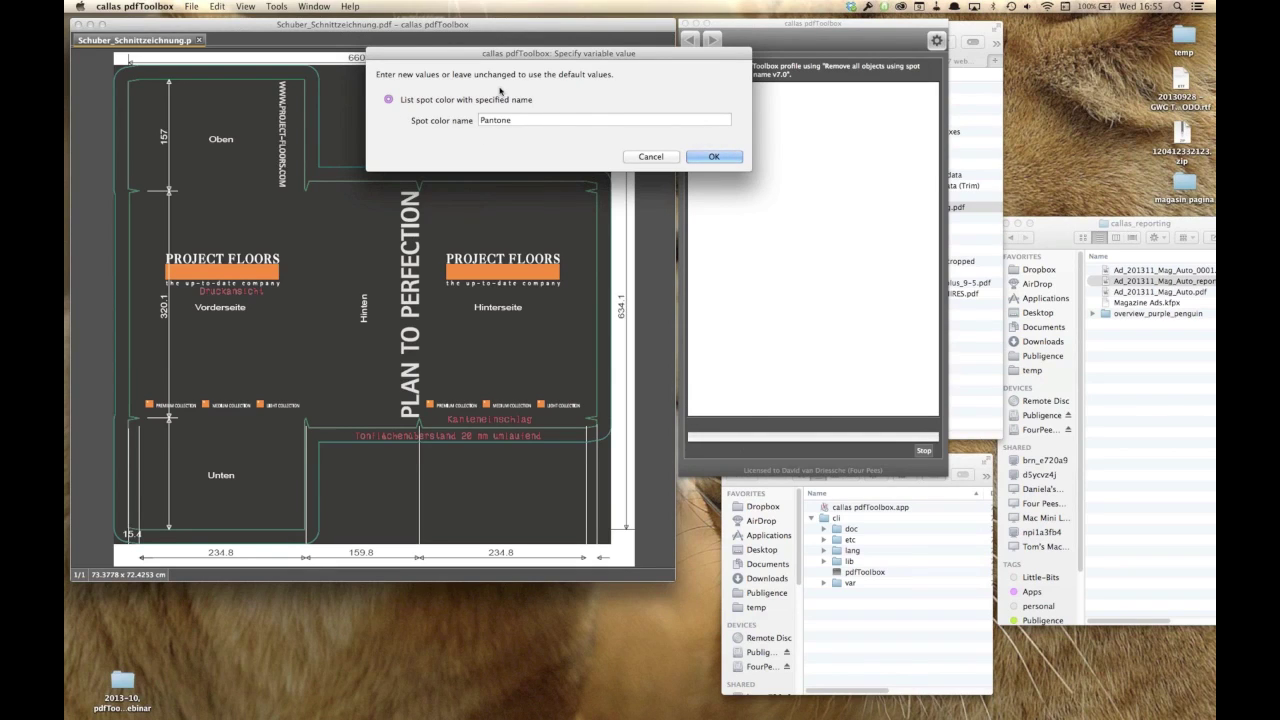
pyautogui.click(521, 120)
pyautogui.doubleClick(521, 120)
pyautogui.press('super+v')
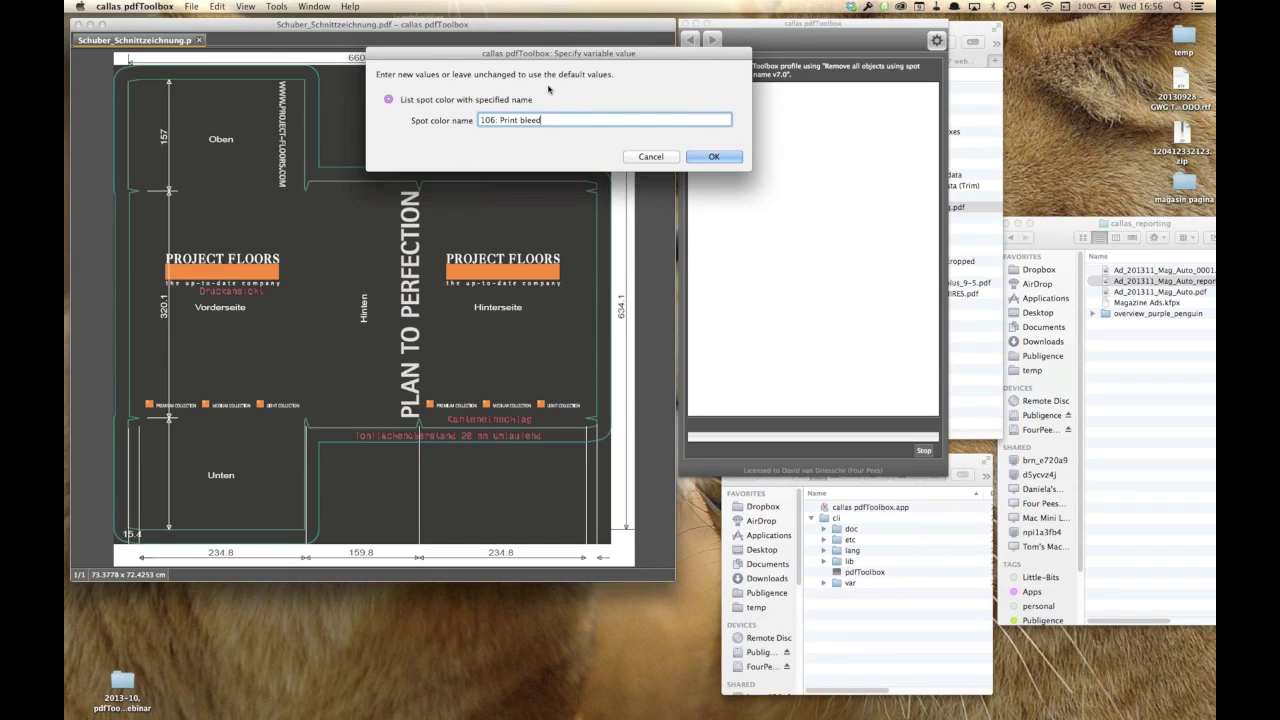
pyautogui.click(716, 157)
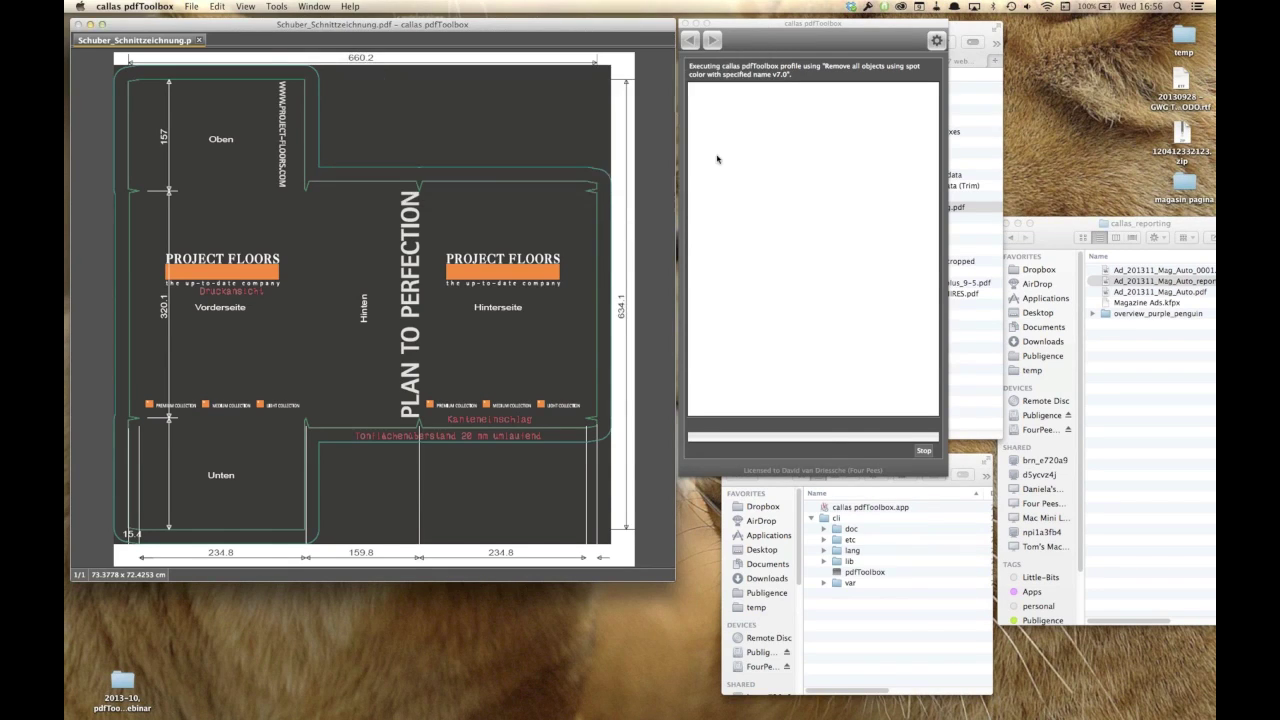
# - Save the processed Schuber_Schnittzeichnung.pdf in the Results folder of 2013-10, pdfToolbox 7 webinar
pyautogui.click(628, 188)
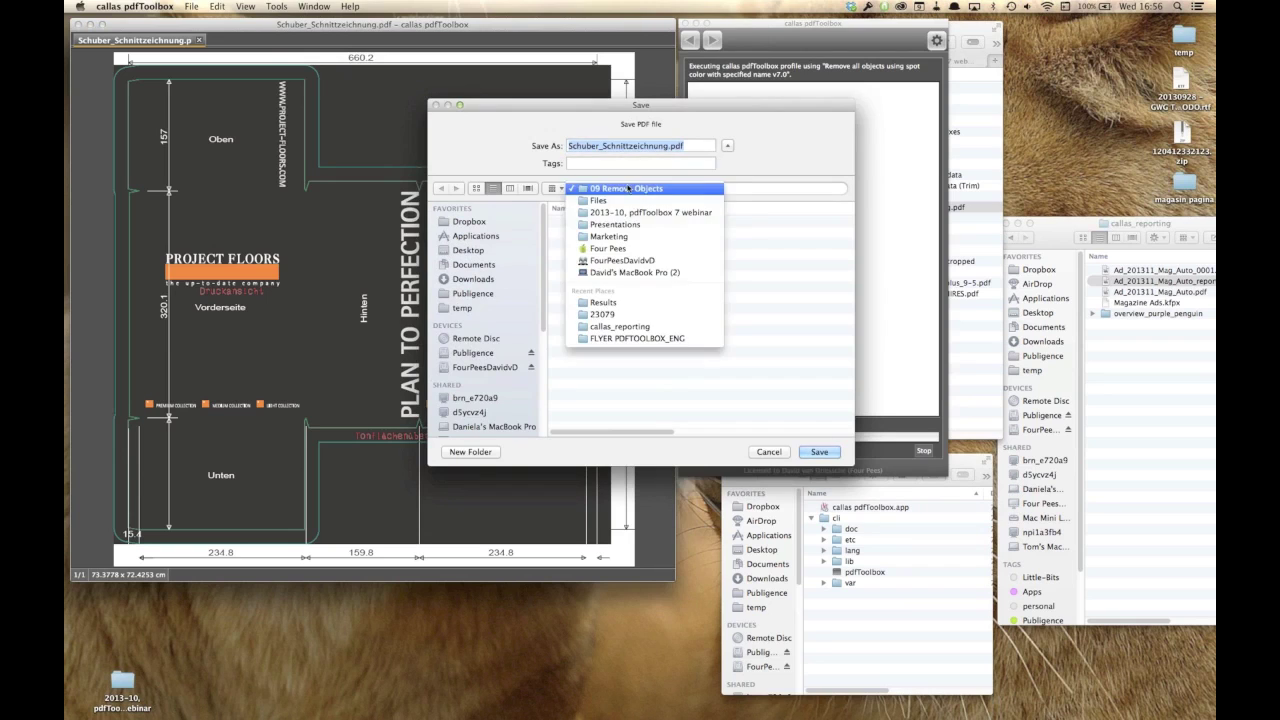
pyautogui.click(645, 212)
pyautogui.click(589, 244)
pyautogui.doubleClick(589, 244)
pyautogui.click(819, 452)
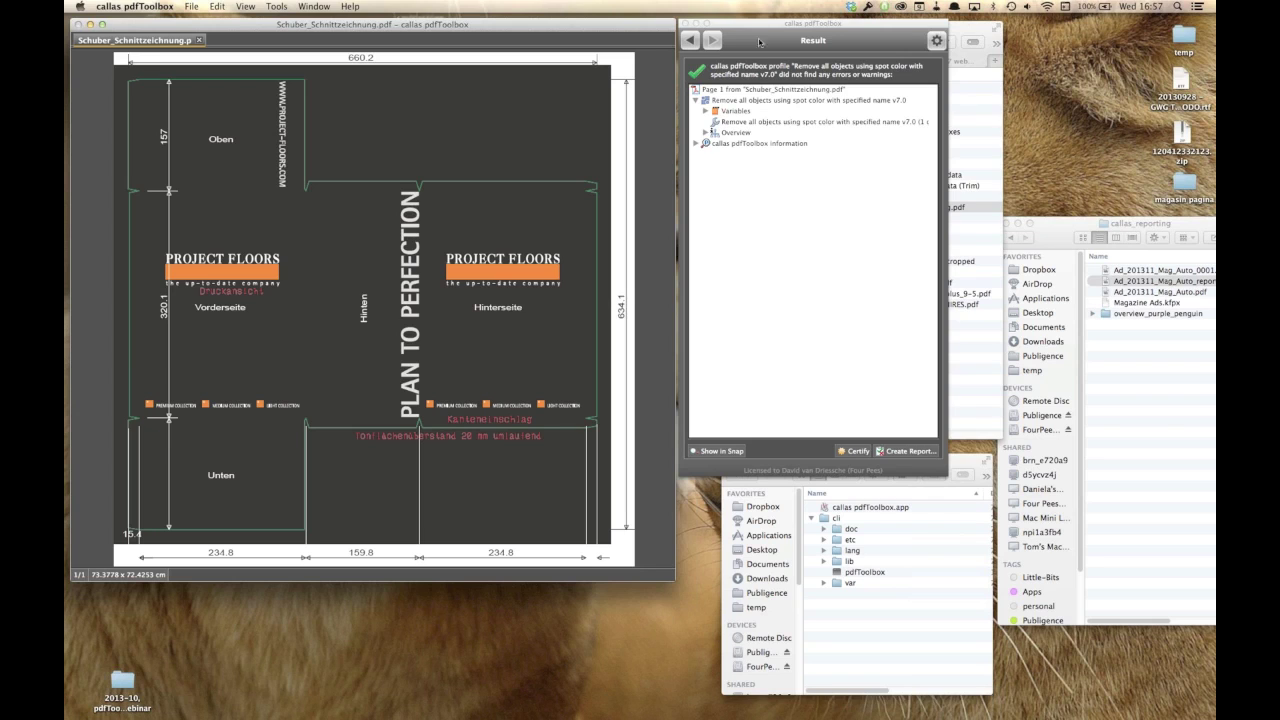
# - Close Schuber_Schnittzeichnung.pdf and open the English and French language layers example PDFs from the 10 Compare CMY only folder in pdfToolbox
pyautogui.click(691, 40)
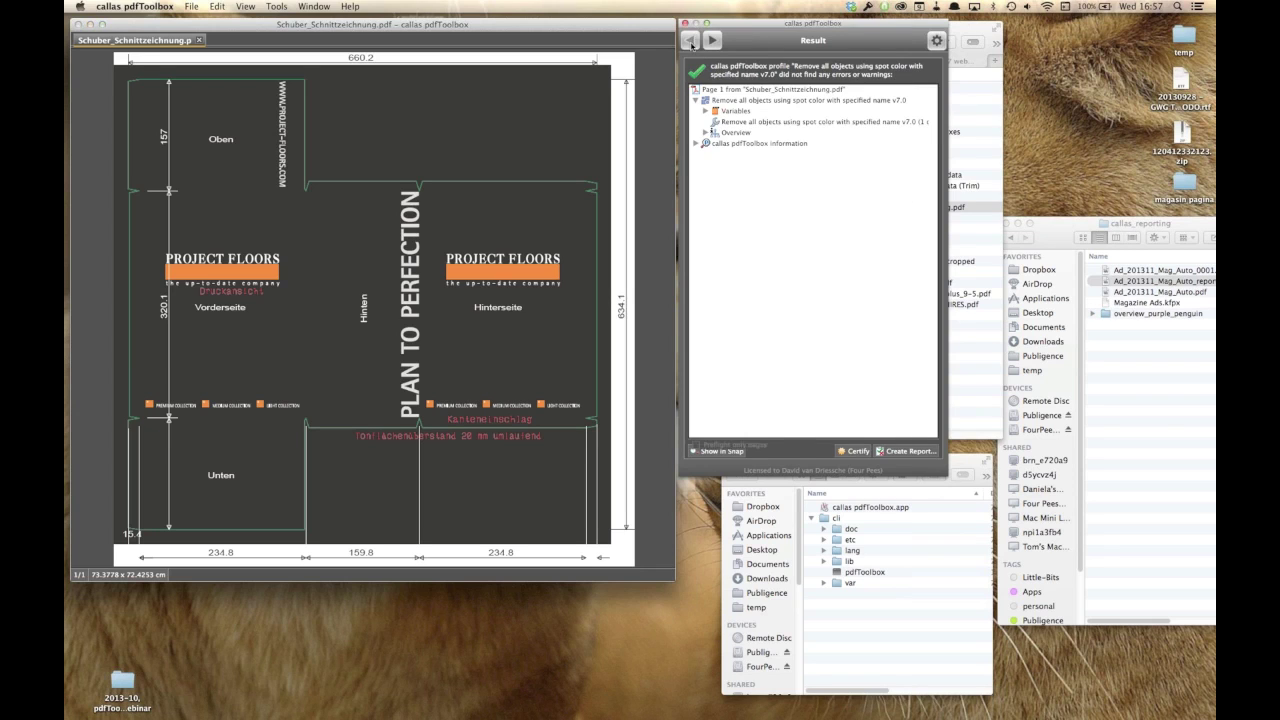
pyautogui.click(200, 41)
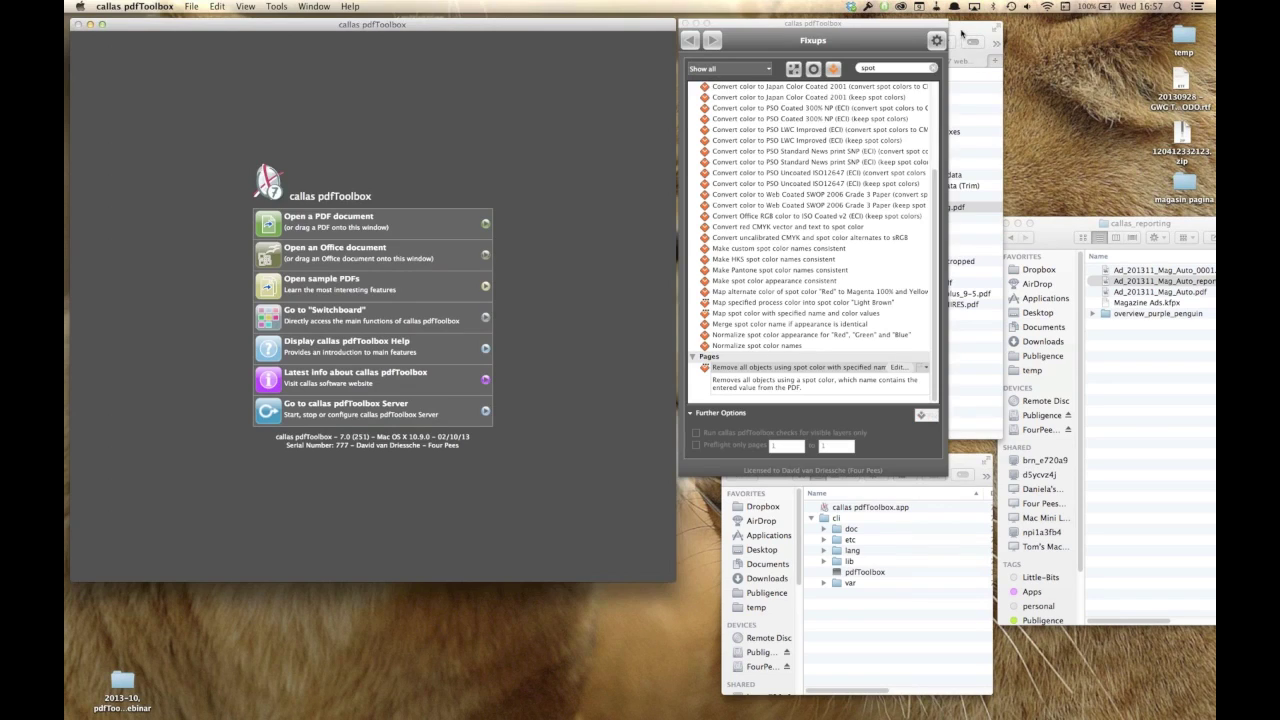
pyautogui.click(962, 34)
pyautogui.click(825, 218)
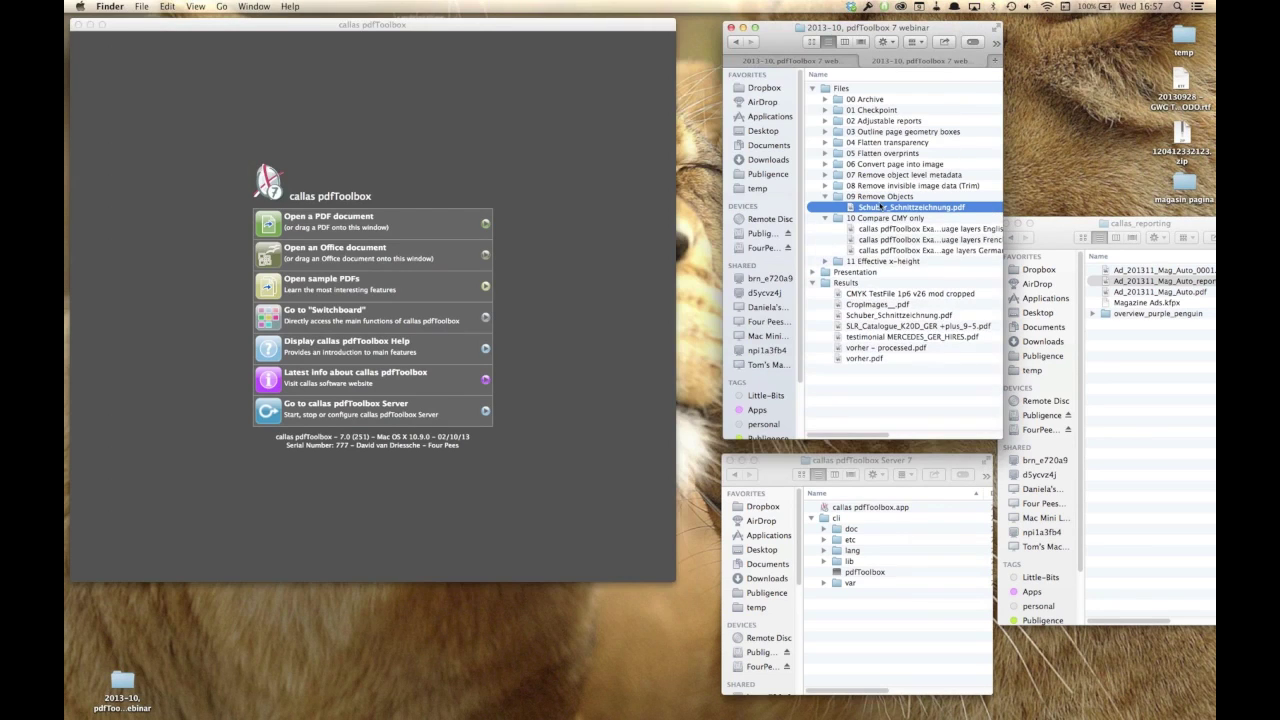
pyautogui.click(911, 249)
pyautogui.click(907, 218)
pyautogui.click(903, 230)
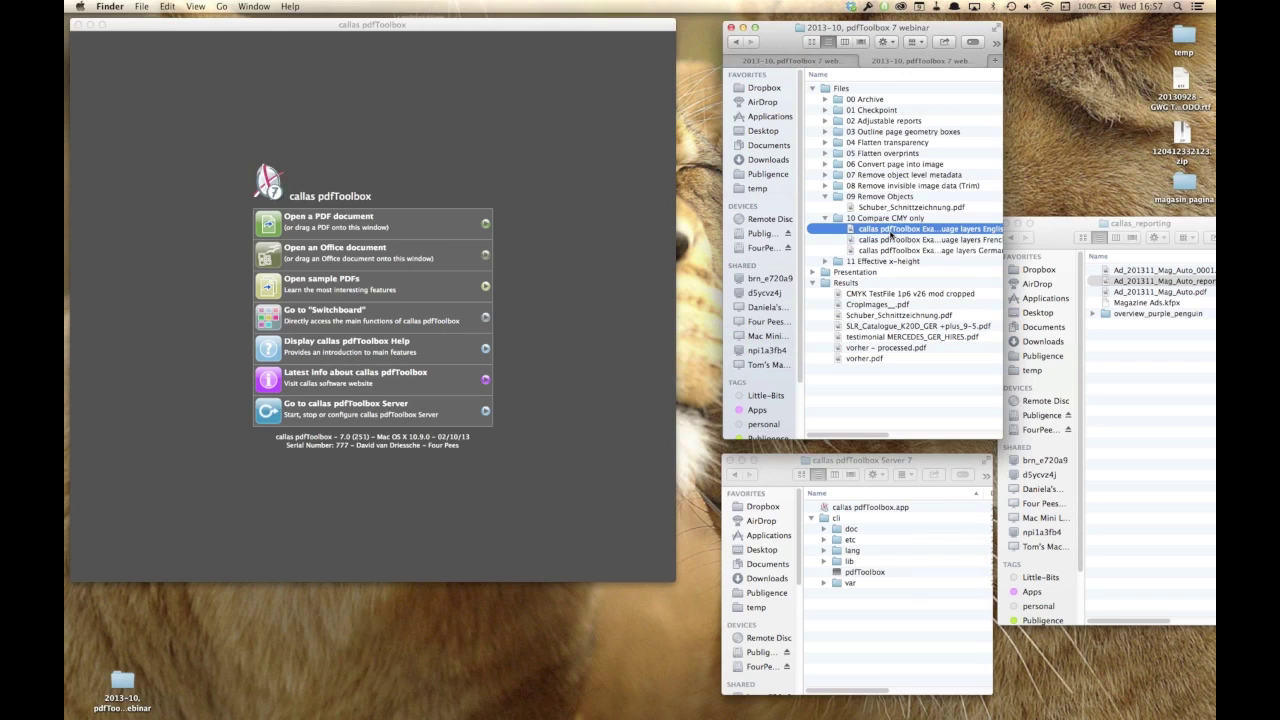
pyautogui.moveTo(890, 234); pyautogui.dragTo(404, 142)
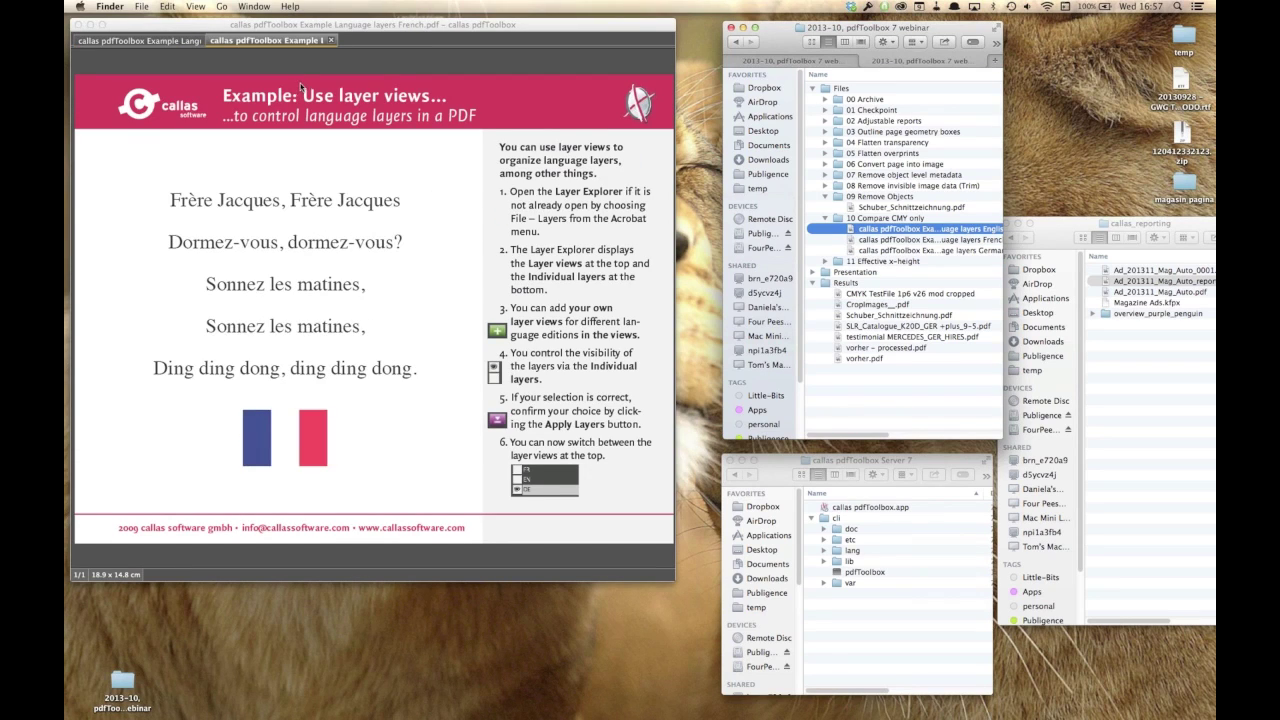
# - Compare the French language layers PDF against the English one using CMY channels only, and close both documents
pyautogui.click(255, 24)
pyautogui.click(218, 6)
pyautogui.moveTo(241, 7)
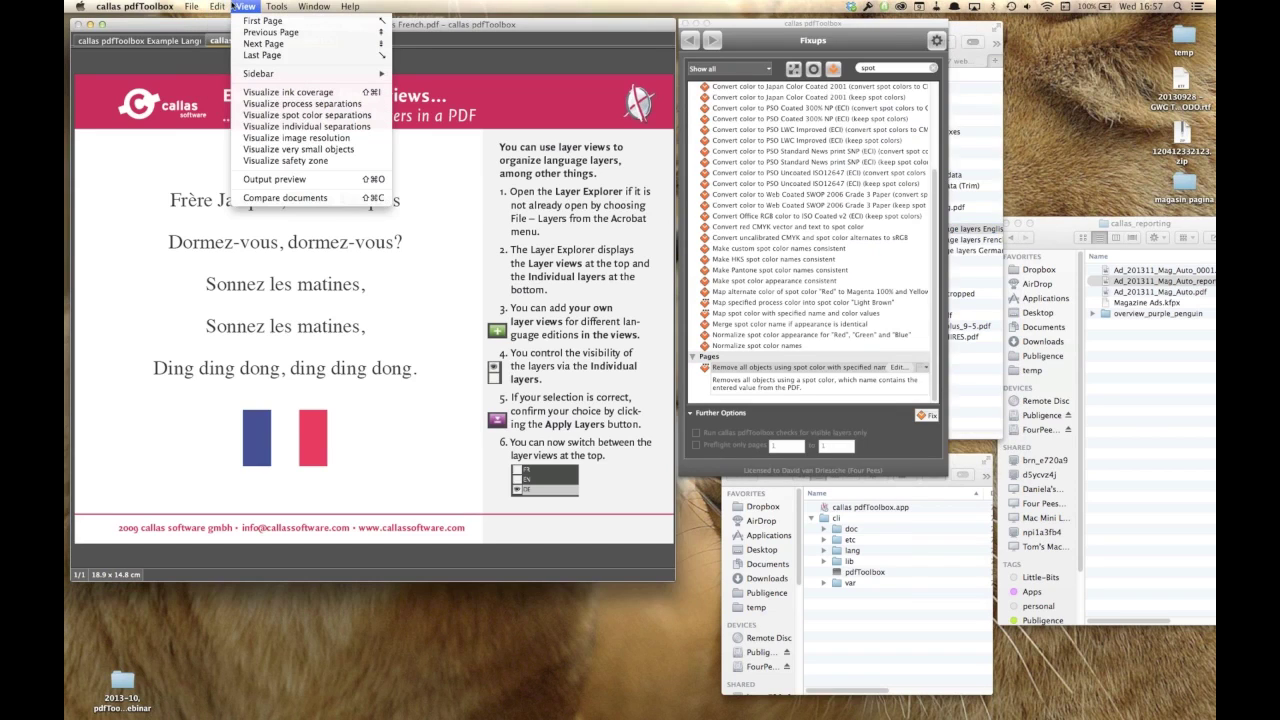
pyautogui.click(287, 198)
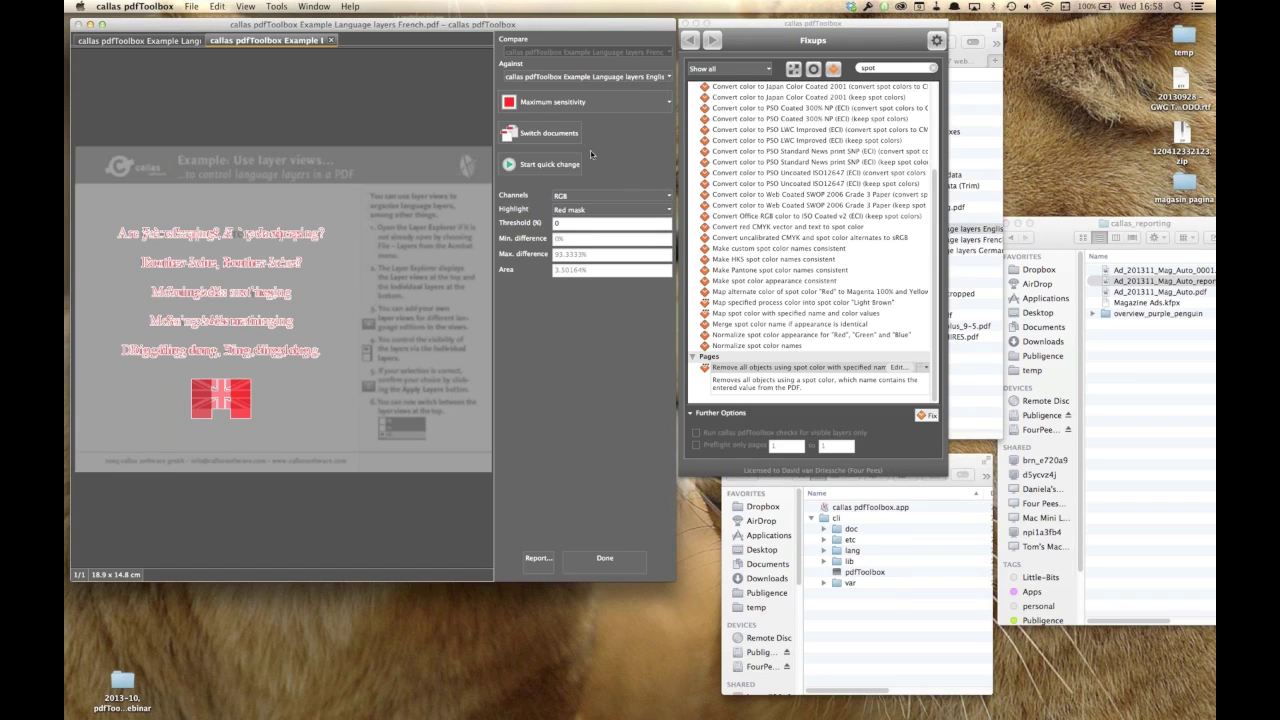
pyautogui.click(572, 199)
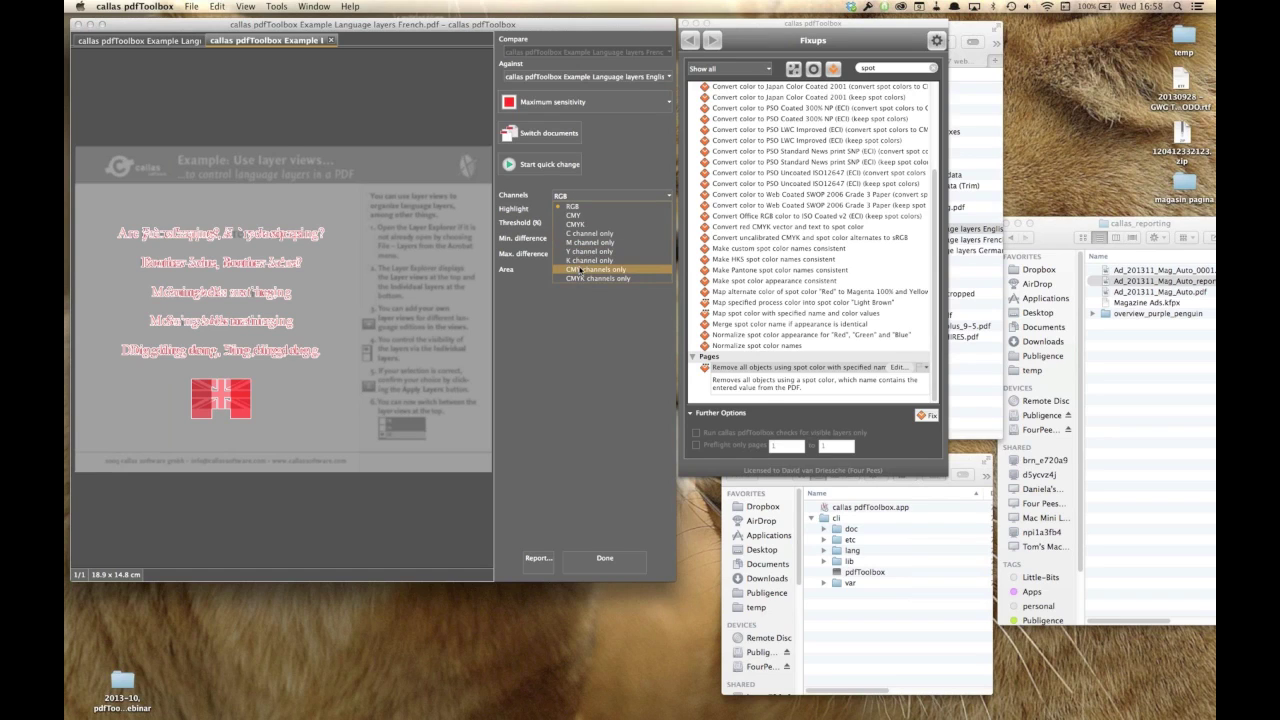
pyautogui.click(643, 272)
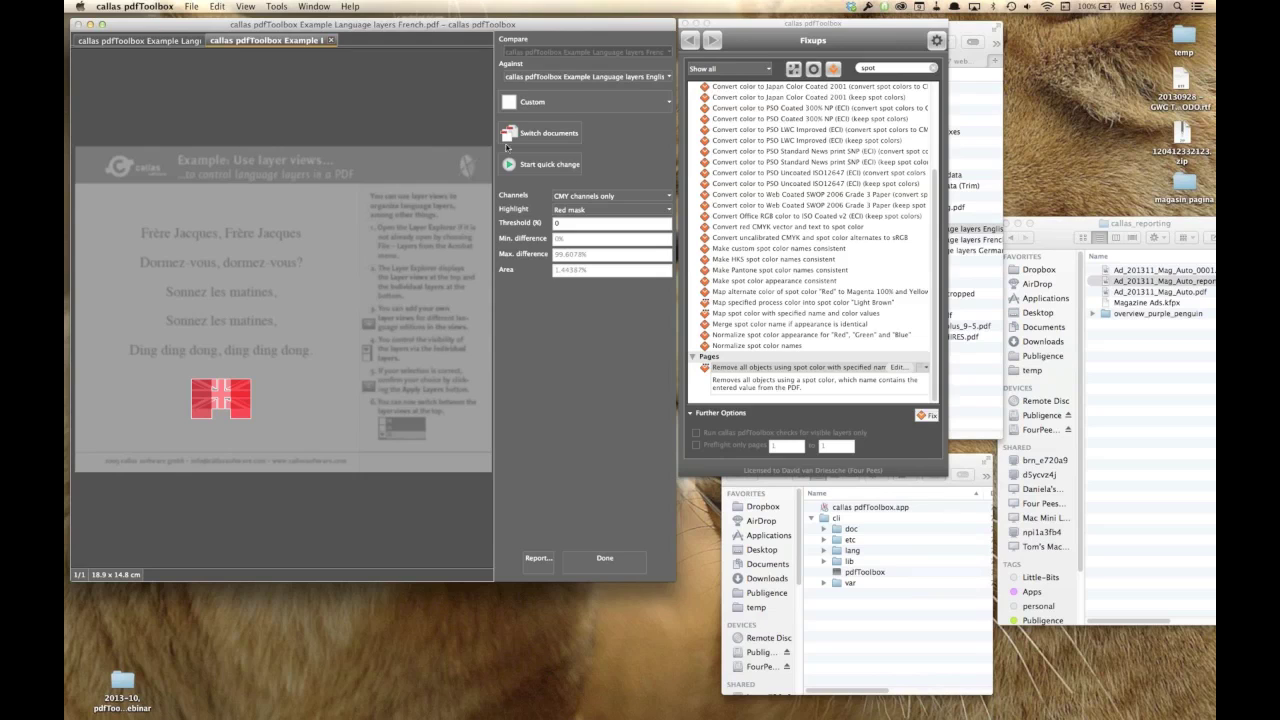
pyautogui.click(330, 40)
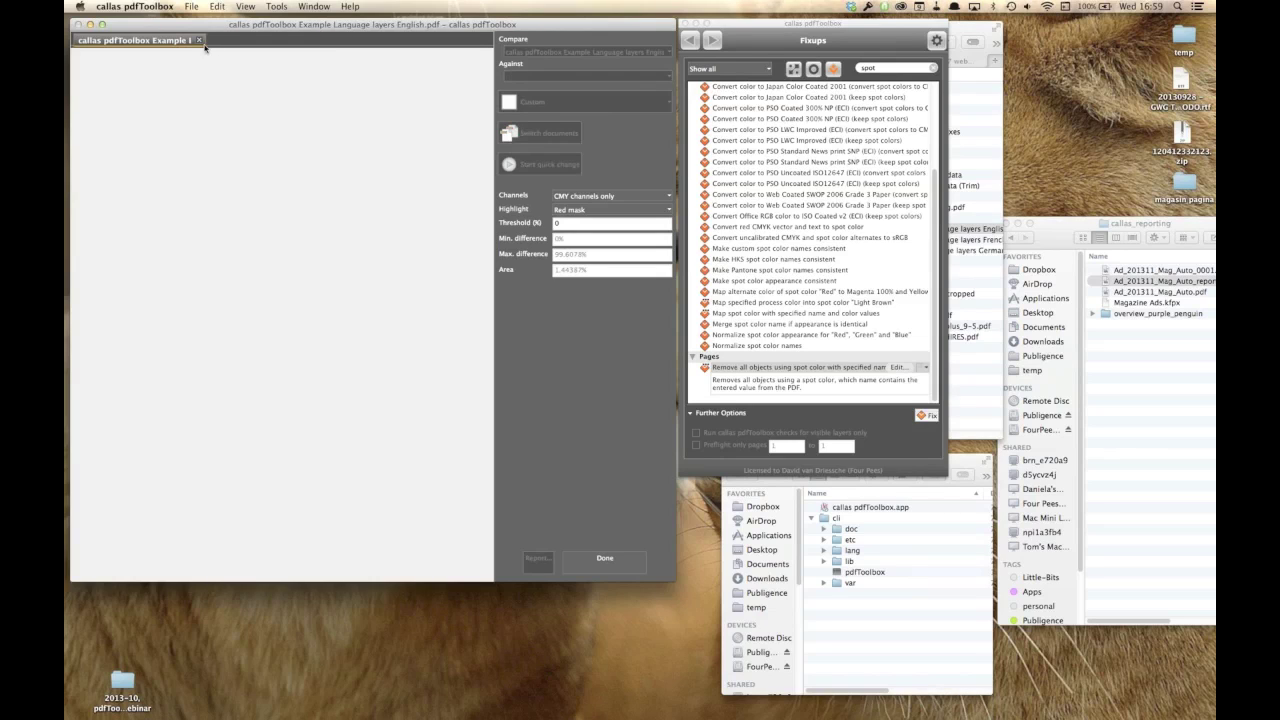
pyautogui.click(200, 40)
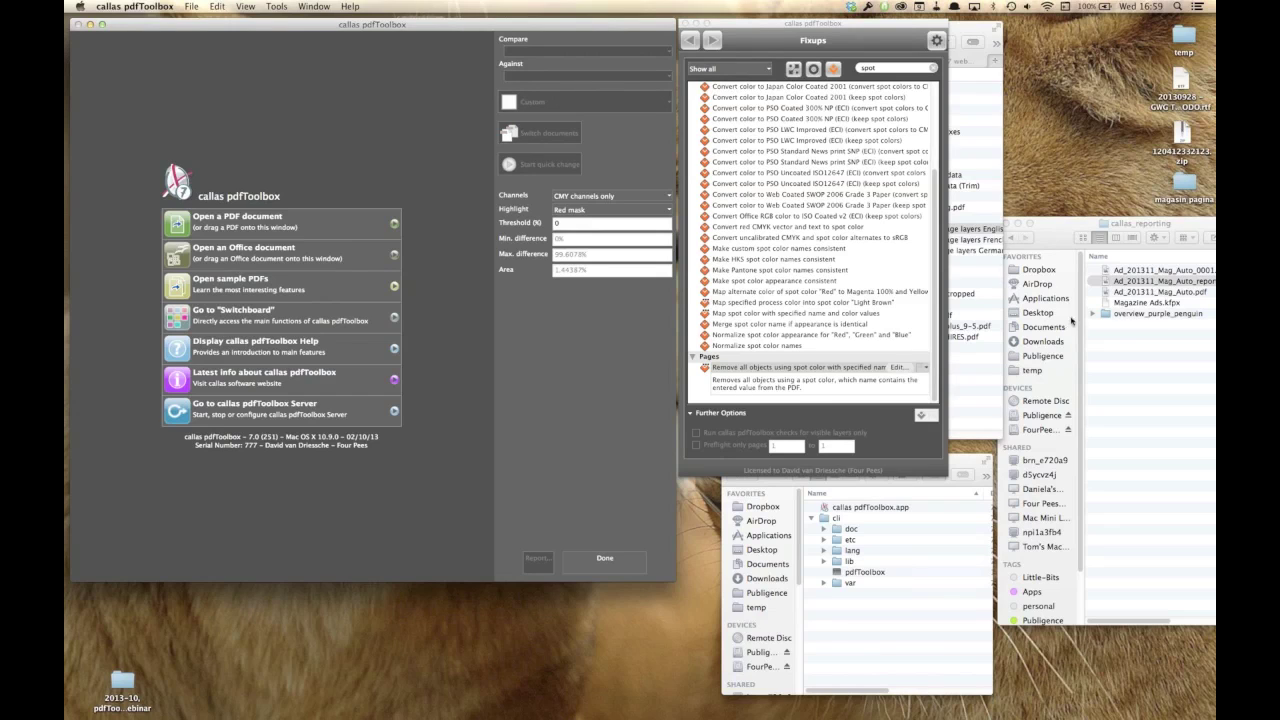
# - Leave the comparison view and open 20121629_D&F_5C 2.pdf from the 11 Effective x-height folder in pdfToolbox
pyautogui.click(991, 271)
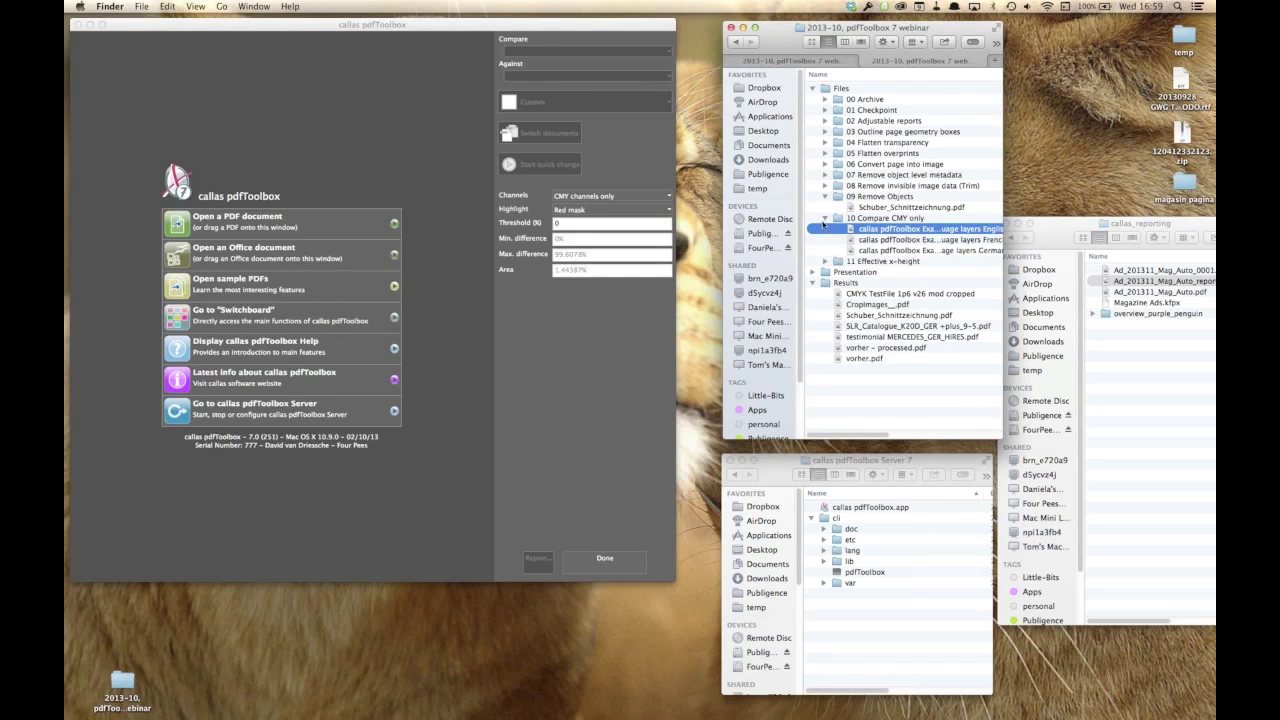
pyautogui.click(825, 218)
pyautogui.click(825, 197)
pyautogui.click(825, 219)
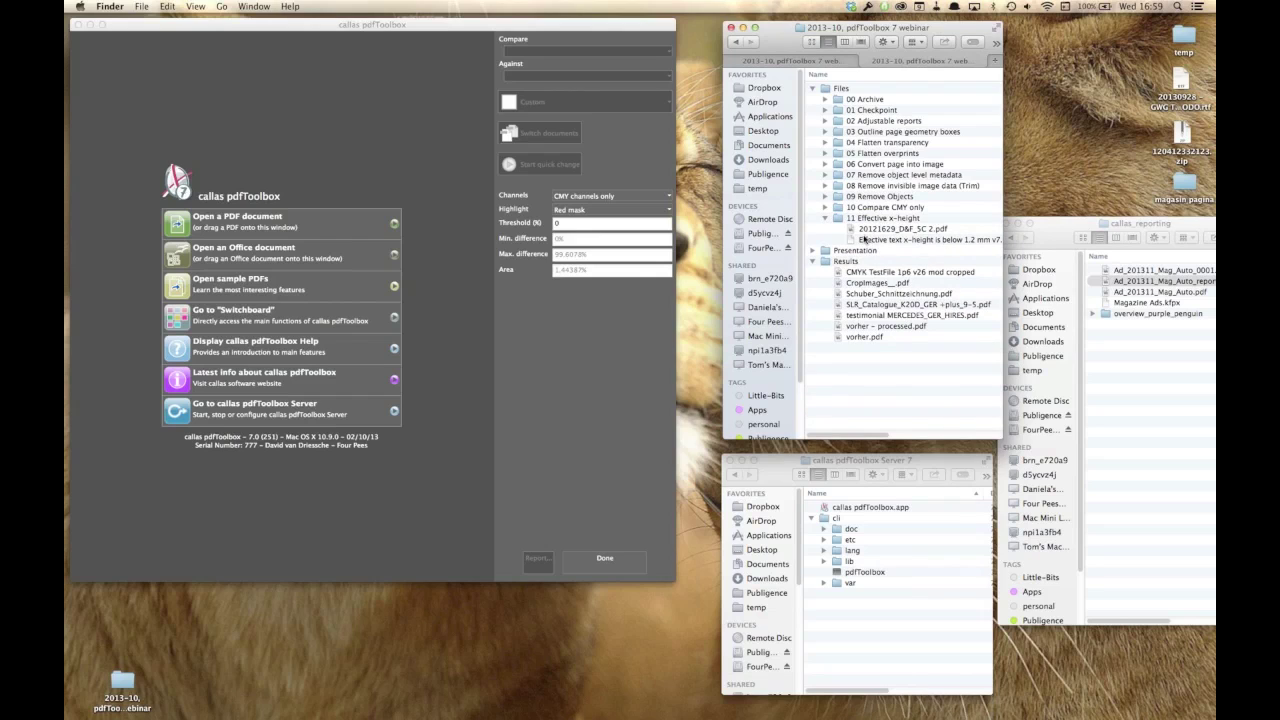
pyautogui.click(606, 562)
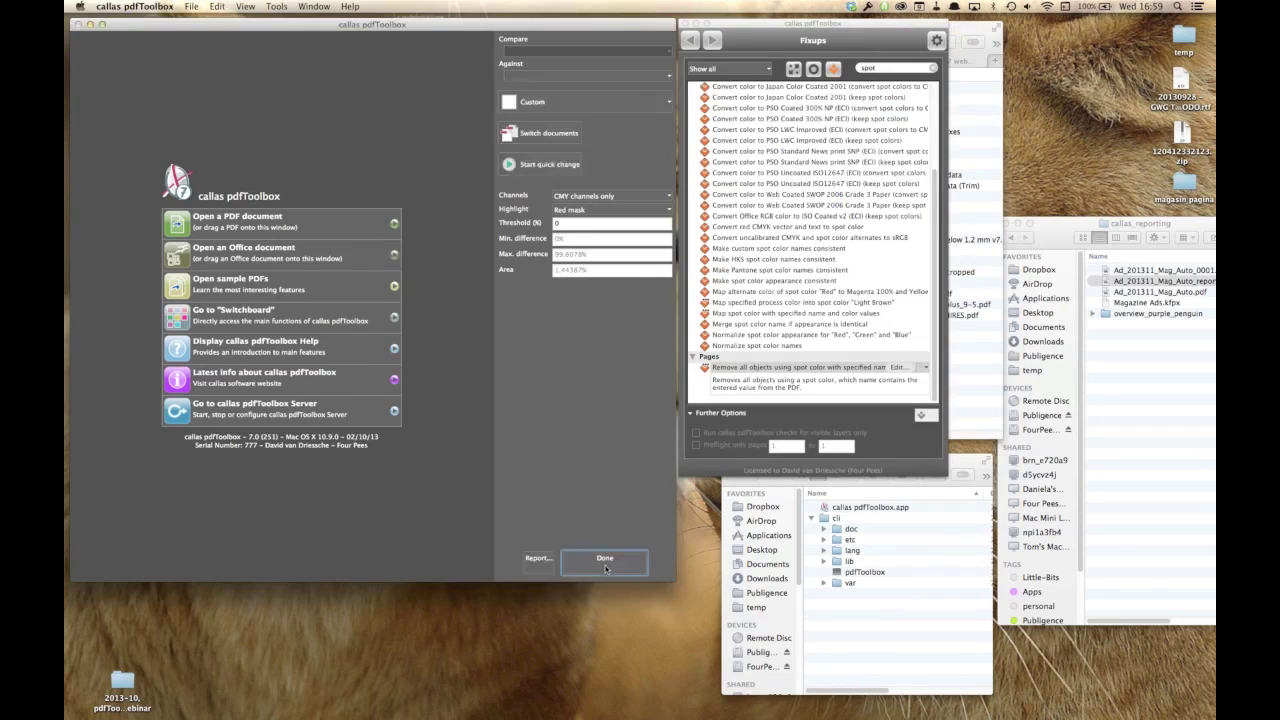
pyautogui.click(969, 218)
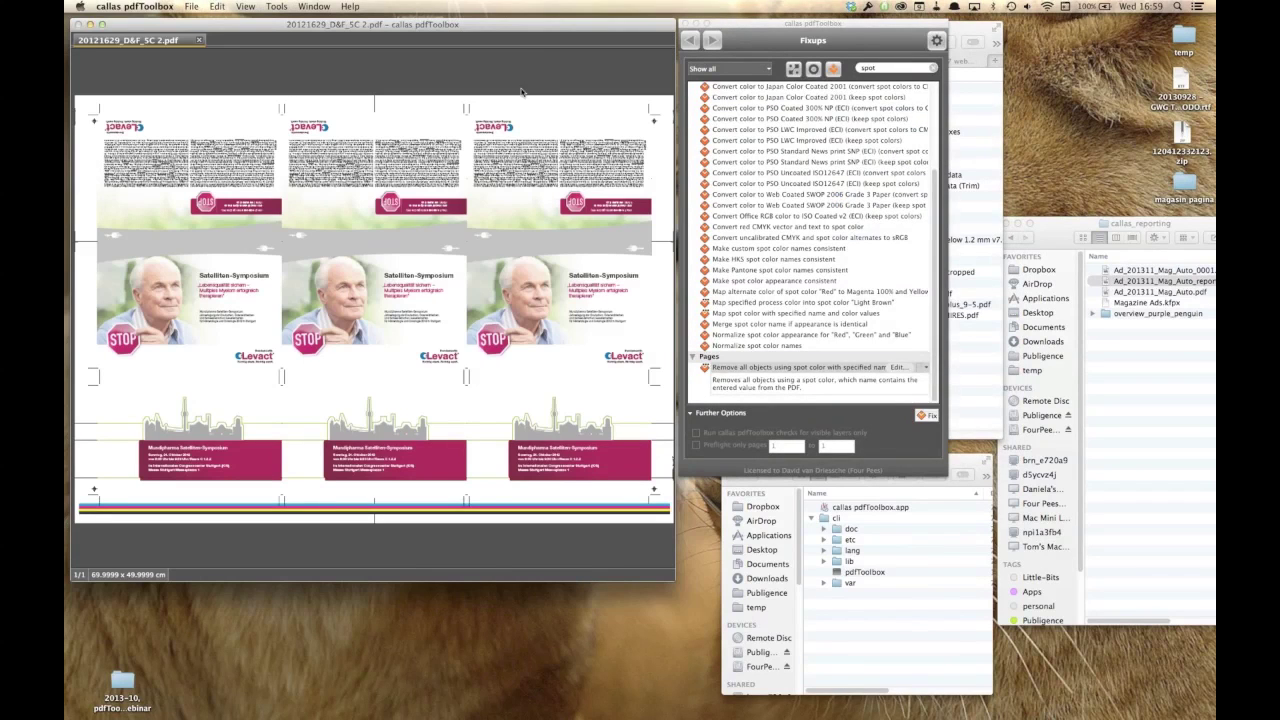
# - Switch to the Keynote presentation and show the slide on EU Regulation 1169/2011 regarding minimal x-height for packaging
pyautogui.press('super+Tab')
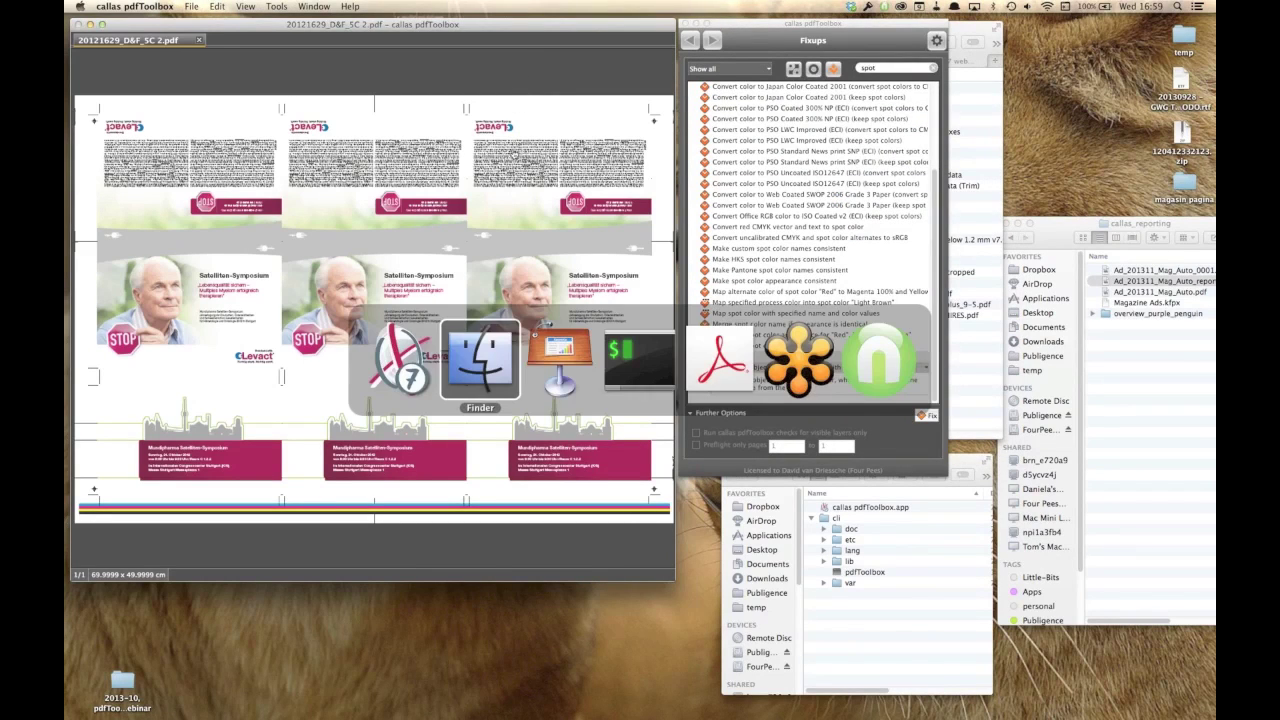
pyautogui.click(567, 370)
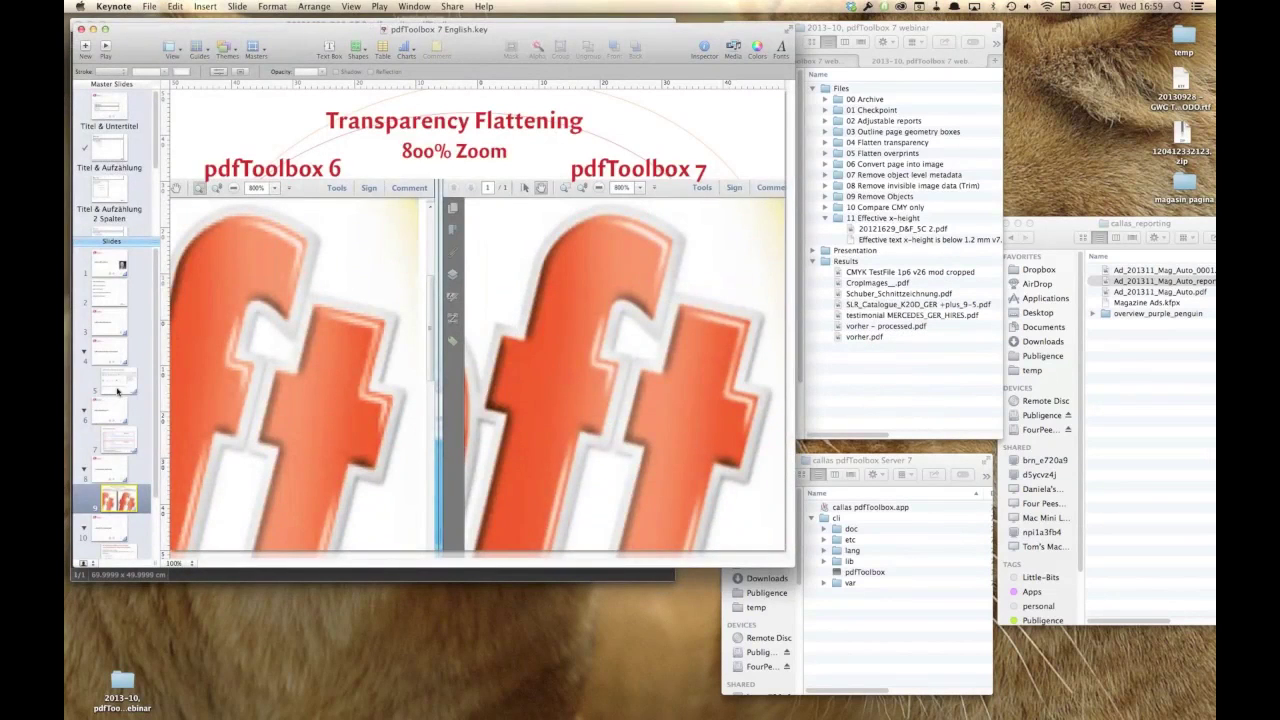
pyautogui.click(117, 388)
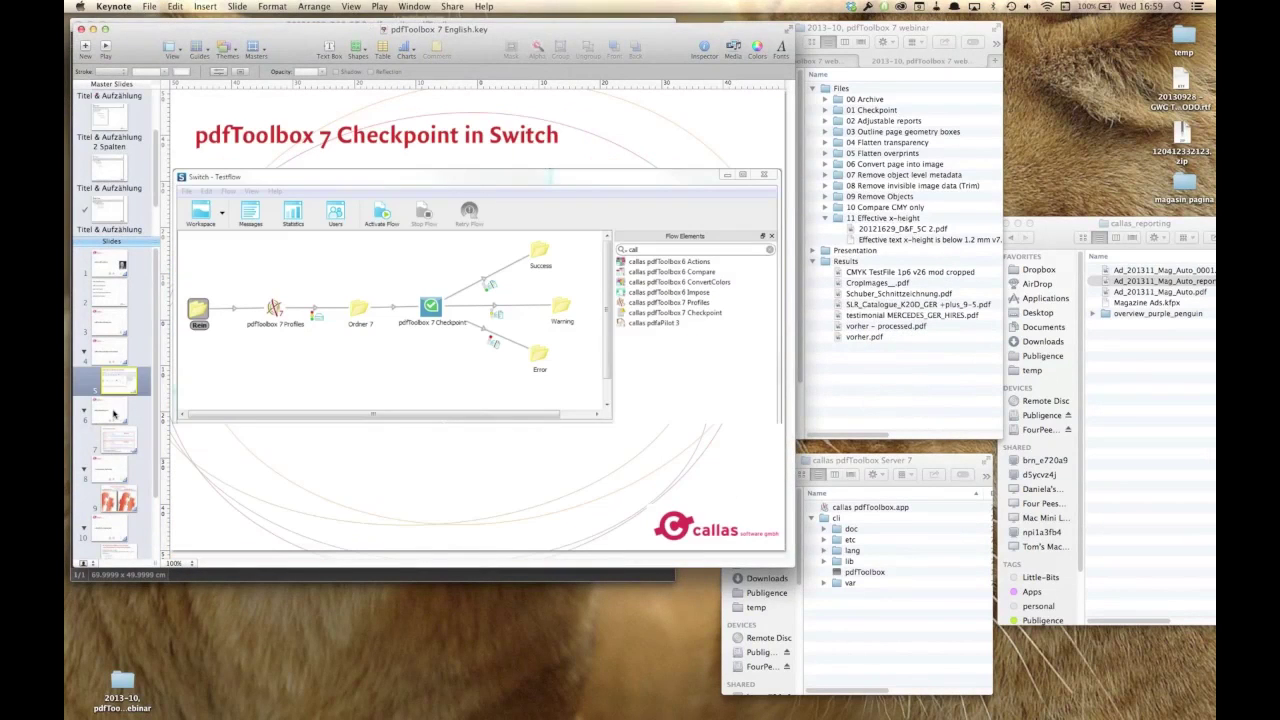
pyautogui.click(113, 412)
pyautogui.click(115, 494)
pyautogui.scroll(-2, 120, 494)
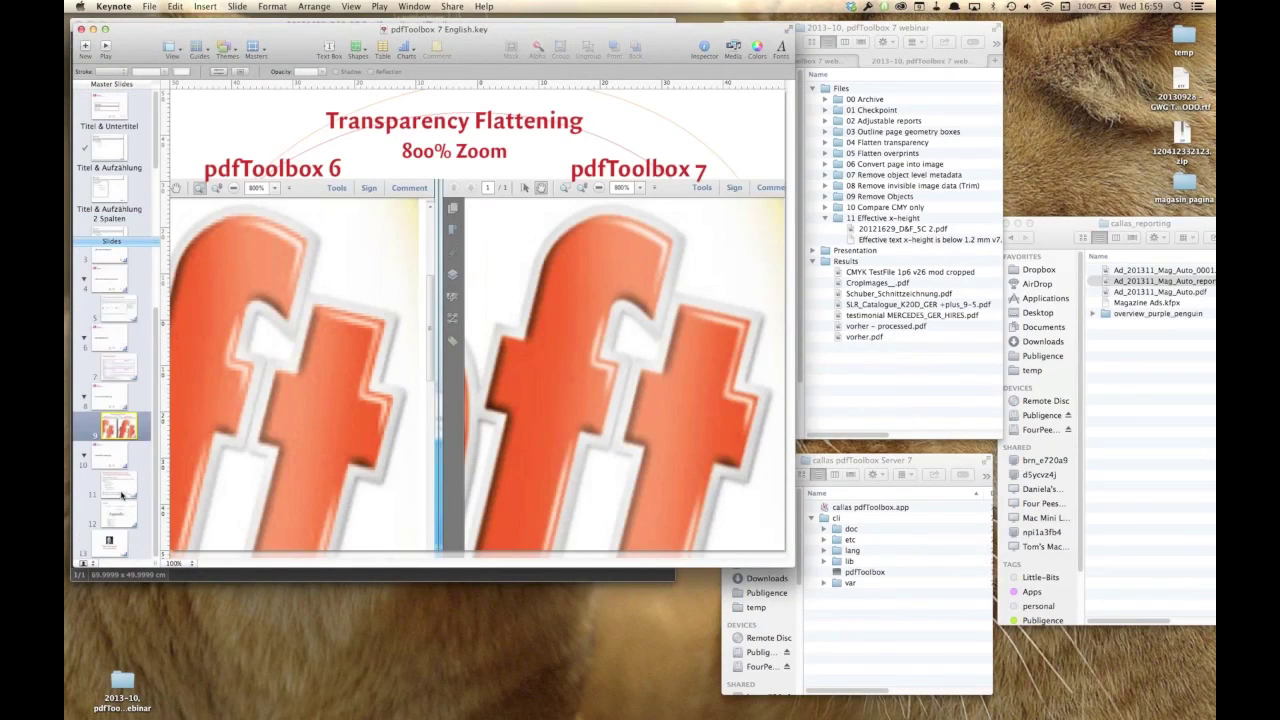
pyautogui.click(125, 494)
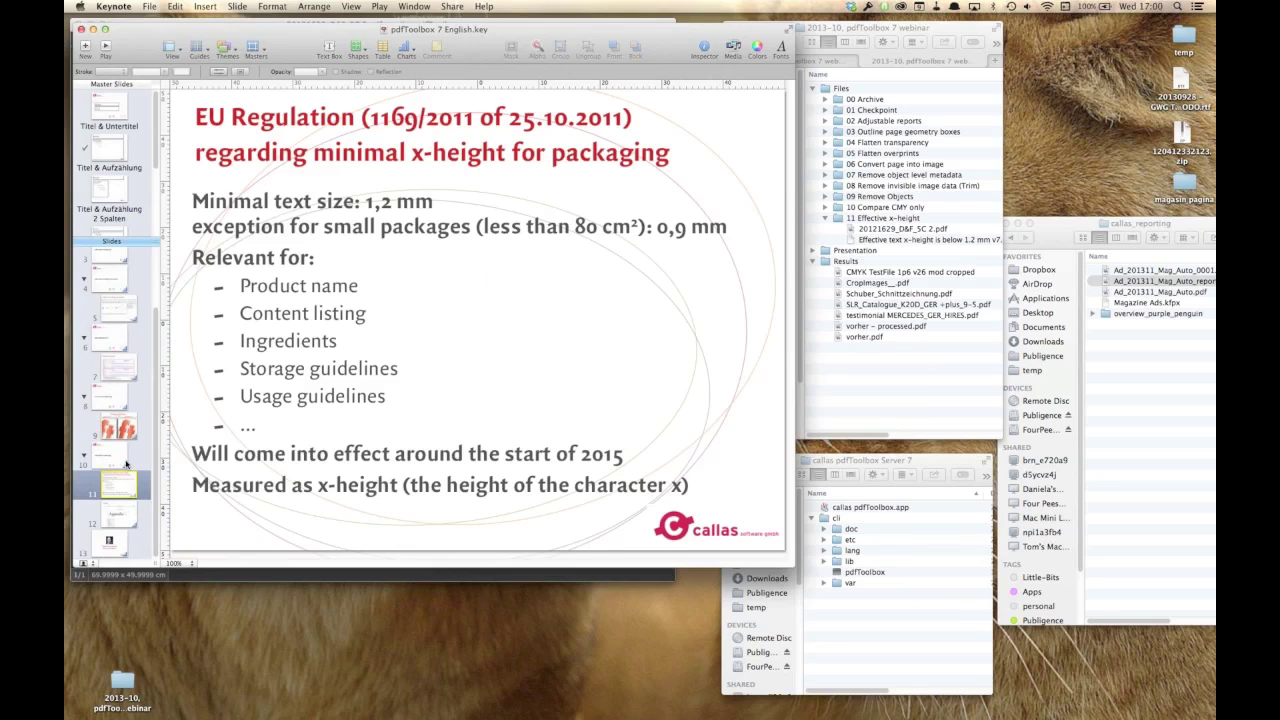
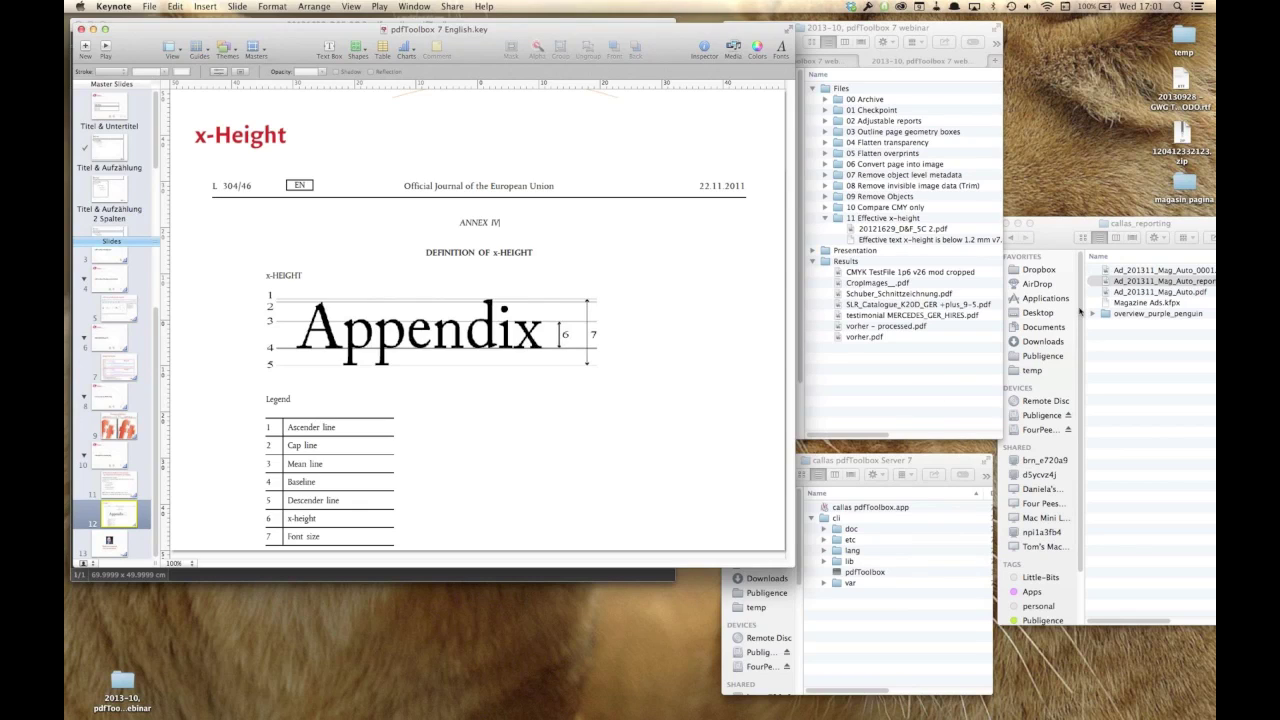
# - Hide Keynote, return to pdfToolbox and select the profile "Effective text x-height is below 1.2 mm v7.0"
pyautogui.click(920, 353)
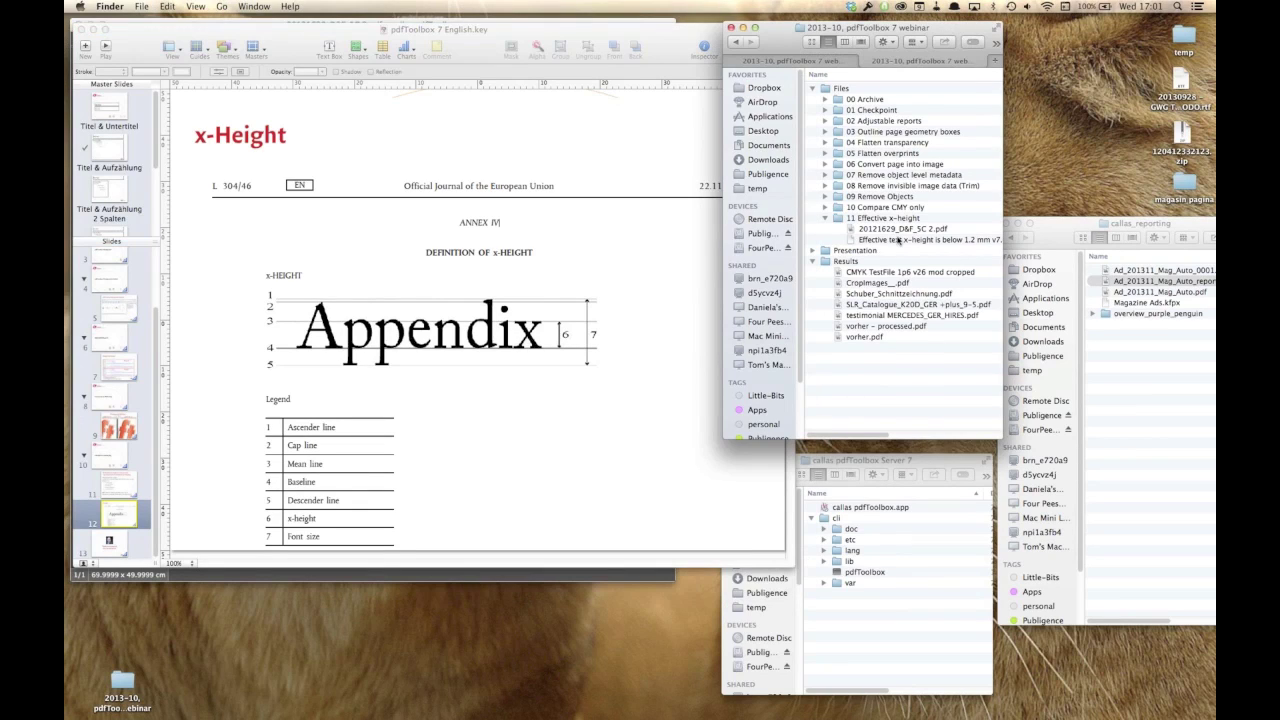
pyautogui.click(546, 236)
pyautogui.press('super+h')
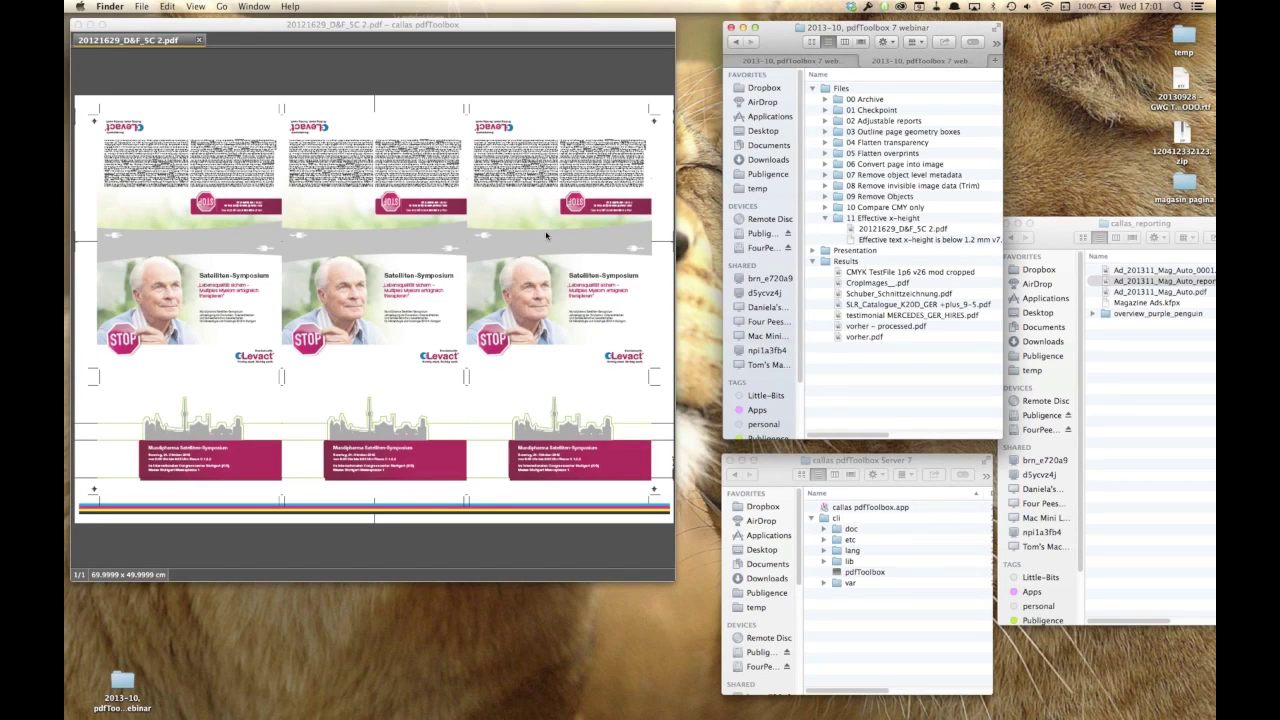
pyautogui.click(516, 76)
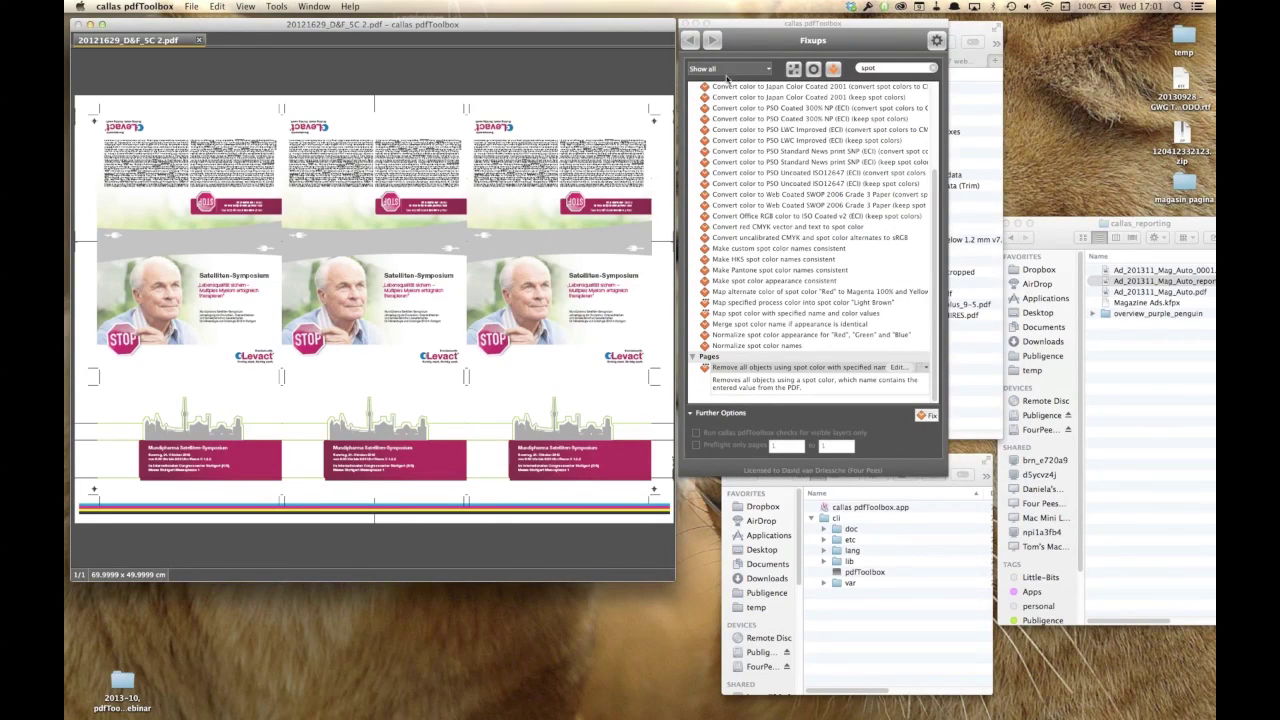
pyautogui.click(796, 70)
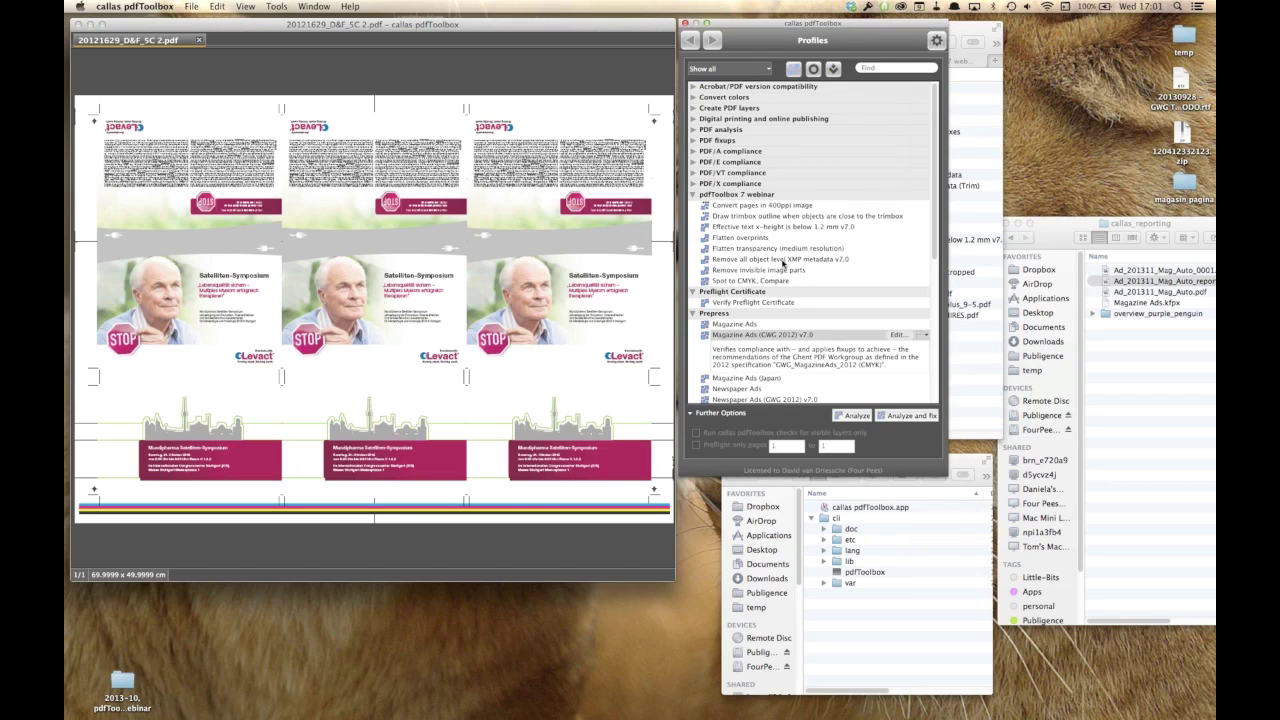
pyautogui.click(783, 231)
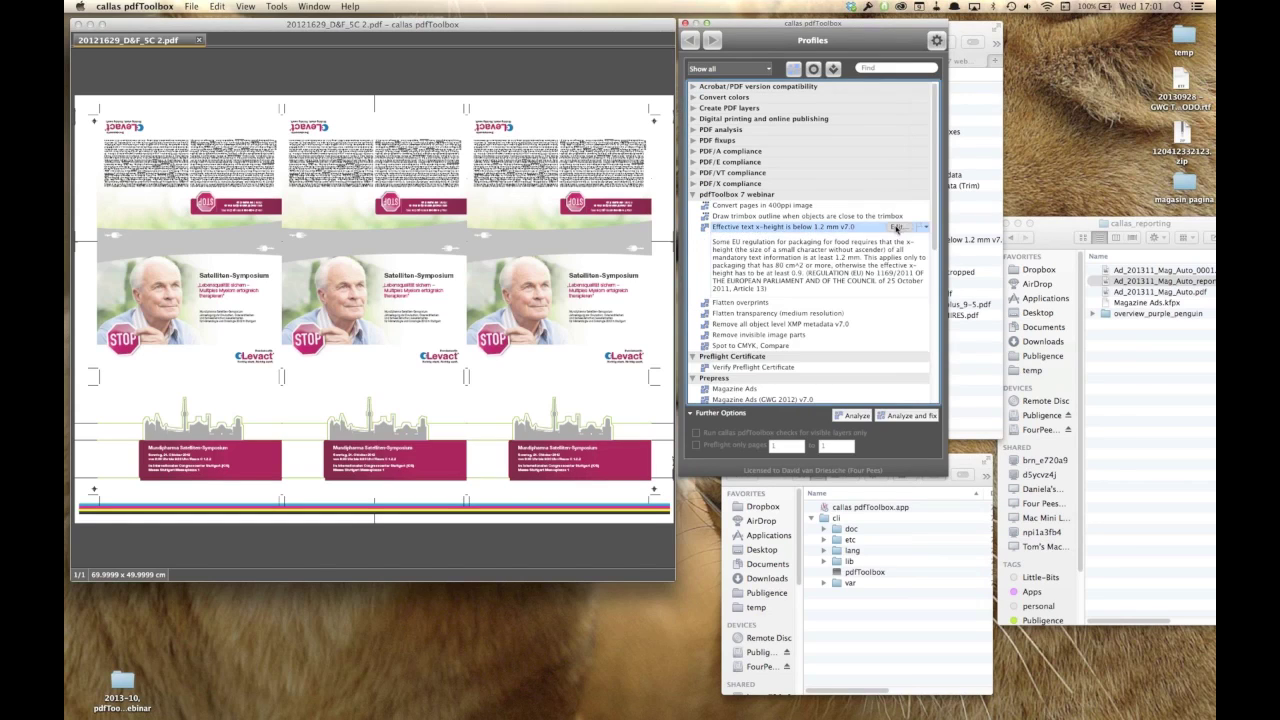
# - Inspect the settings of the custom check in the selected x-height profile and close the editors without changes
pyautogui.click(897, 228)
pyautogui.click(188, 334)
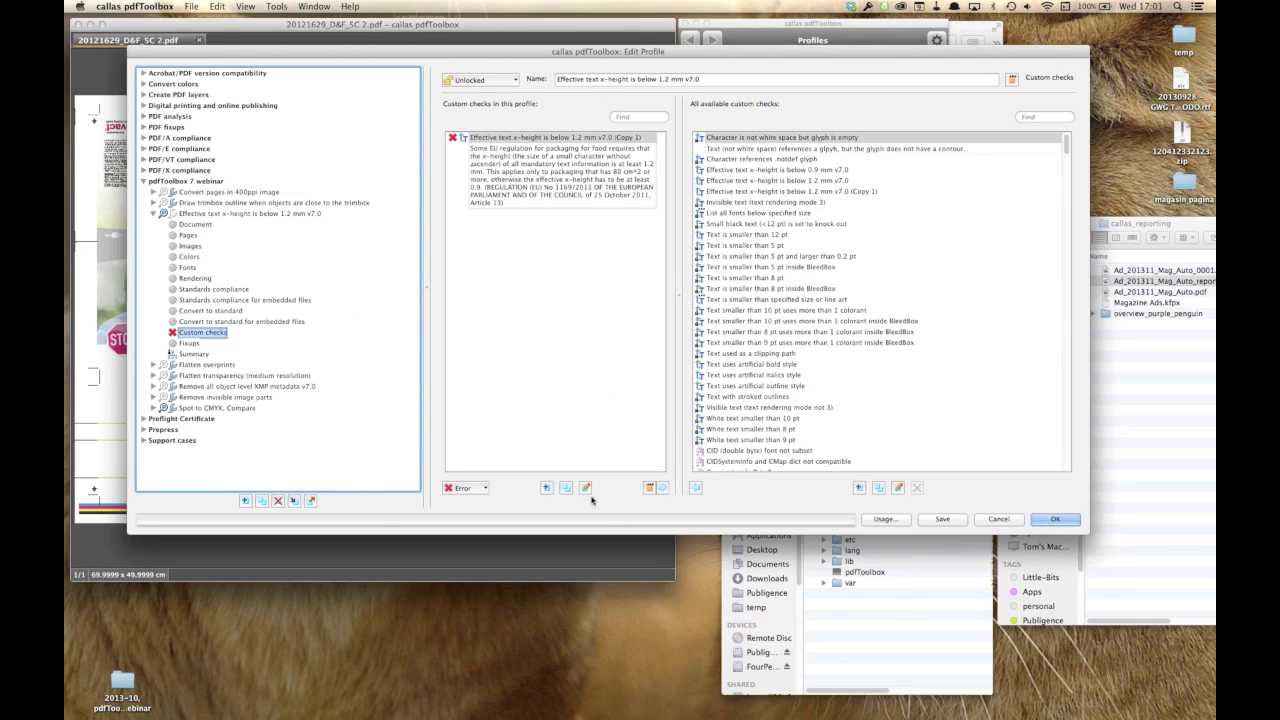
pyautogui.click(586, 488)
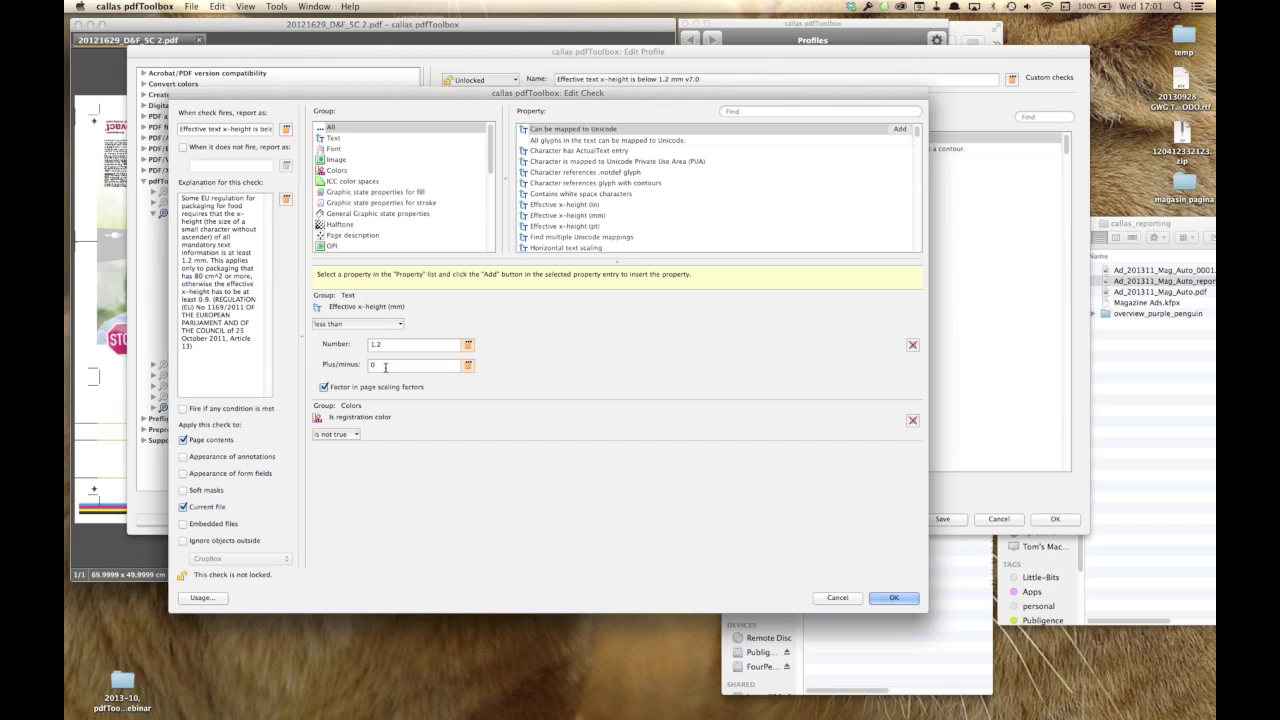
pyautogui.click(843, 603)
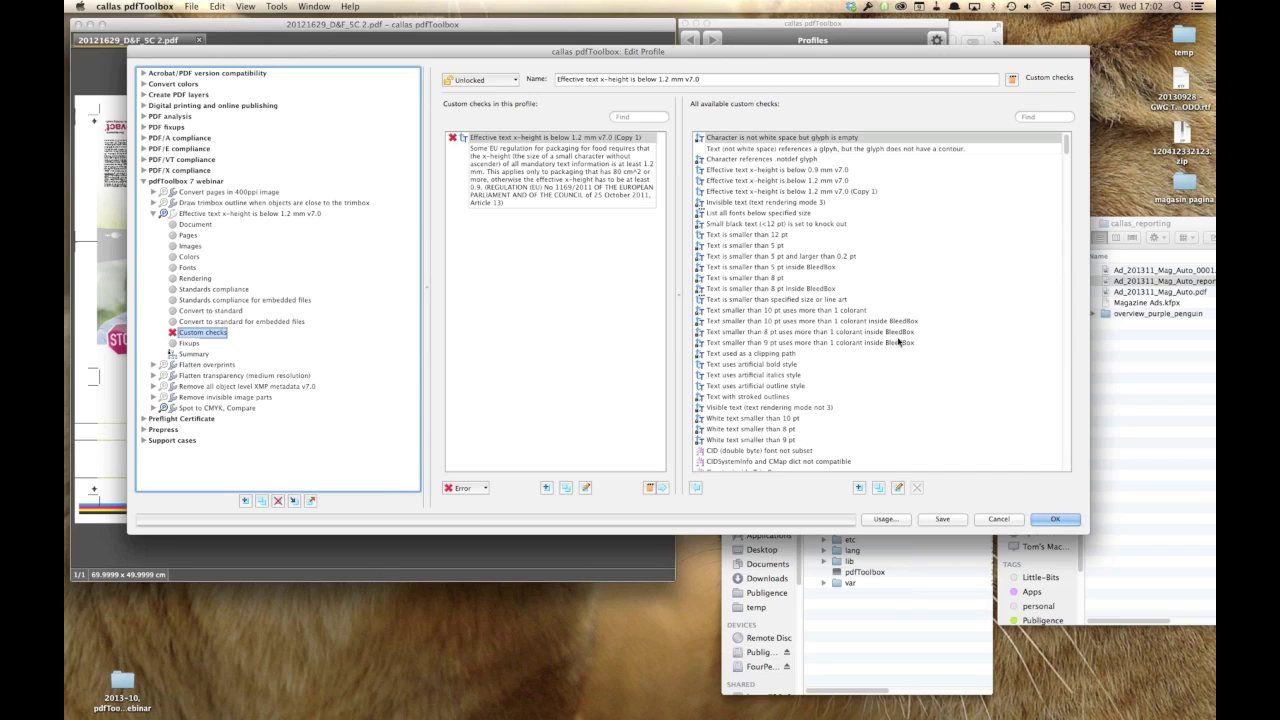
pyautogui.click(997, 525)
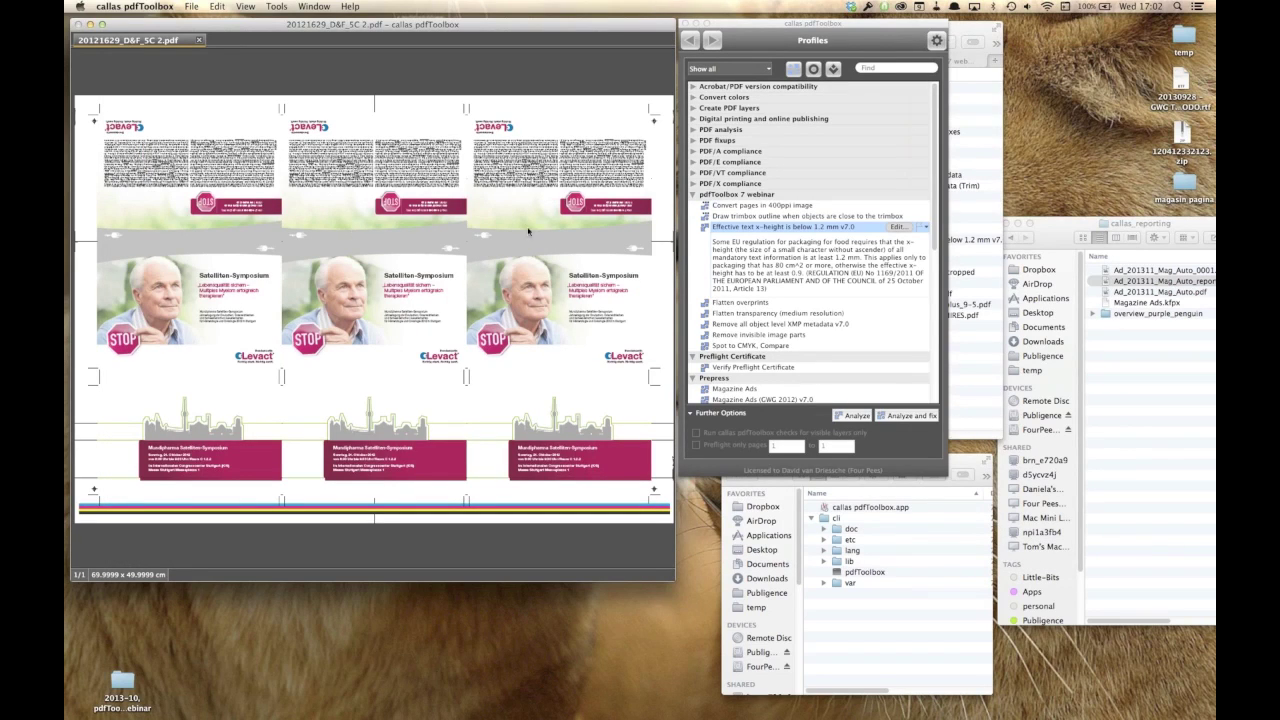
# - Analyze the PDF with the "Effective text x-height is below 1.2 mm v7.0" profile and view the first match in the Loupe
pyautogui.click(853, 416)
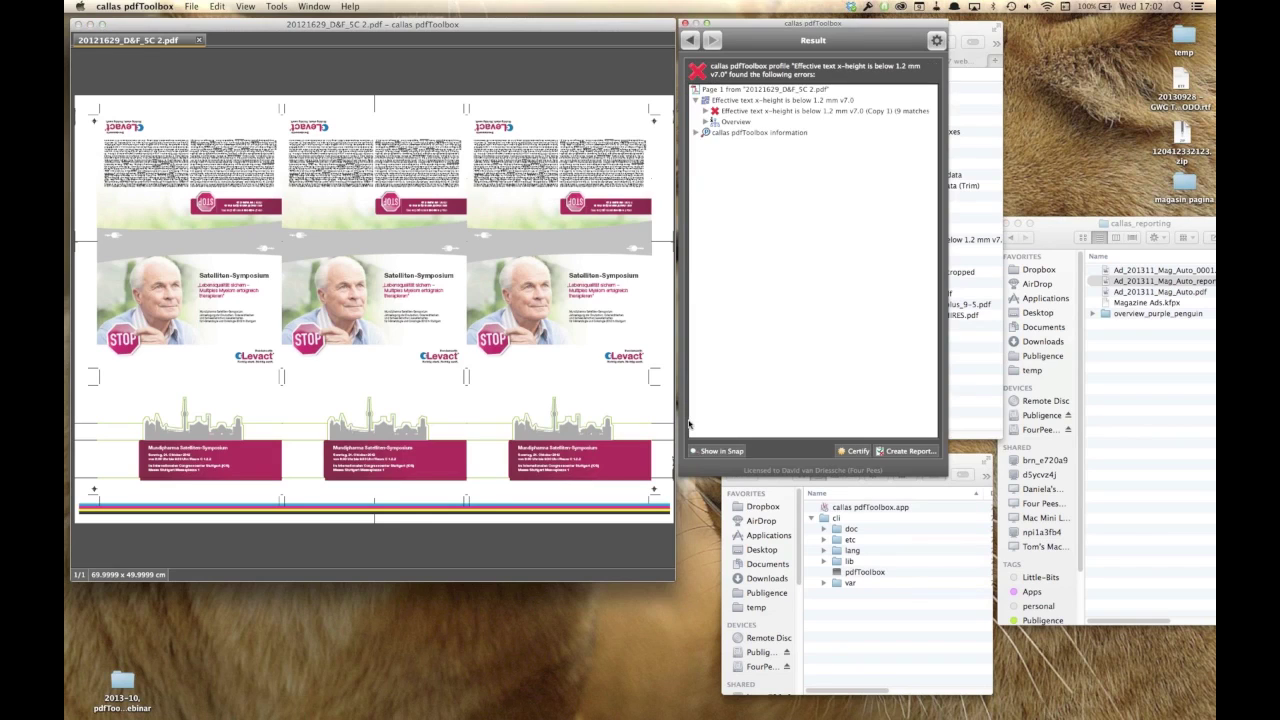
pyautogui.click(705, 111)
pyautogui.moveTo(766, 135)
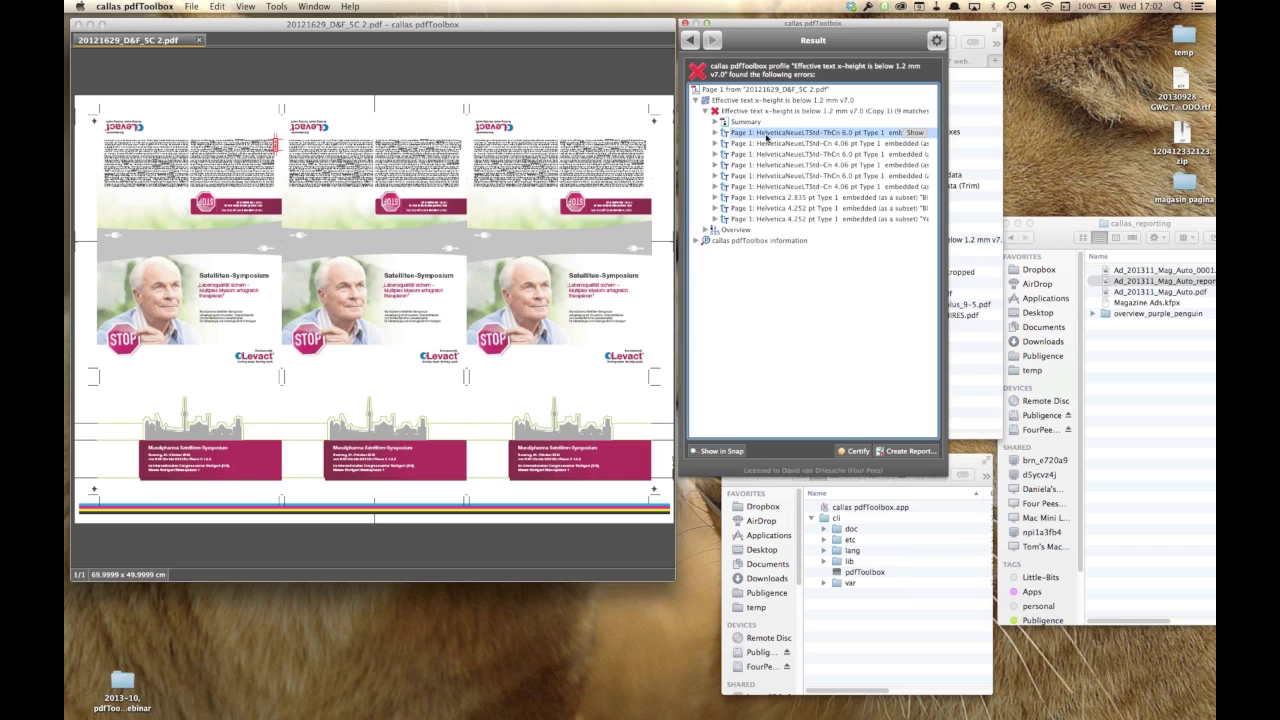
pyautogui.doubleClick(766, 135)
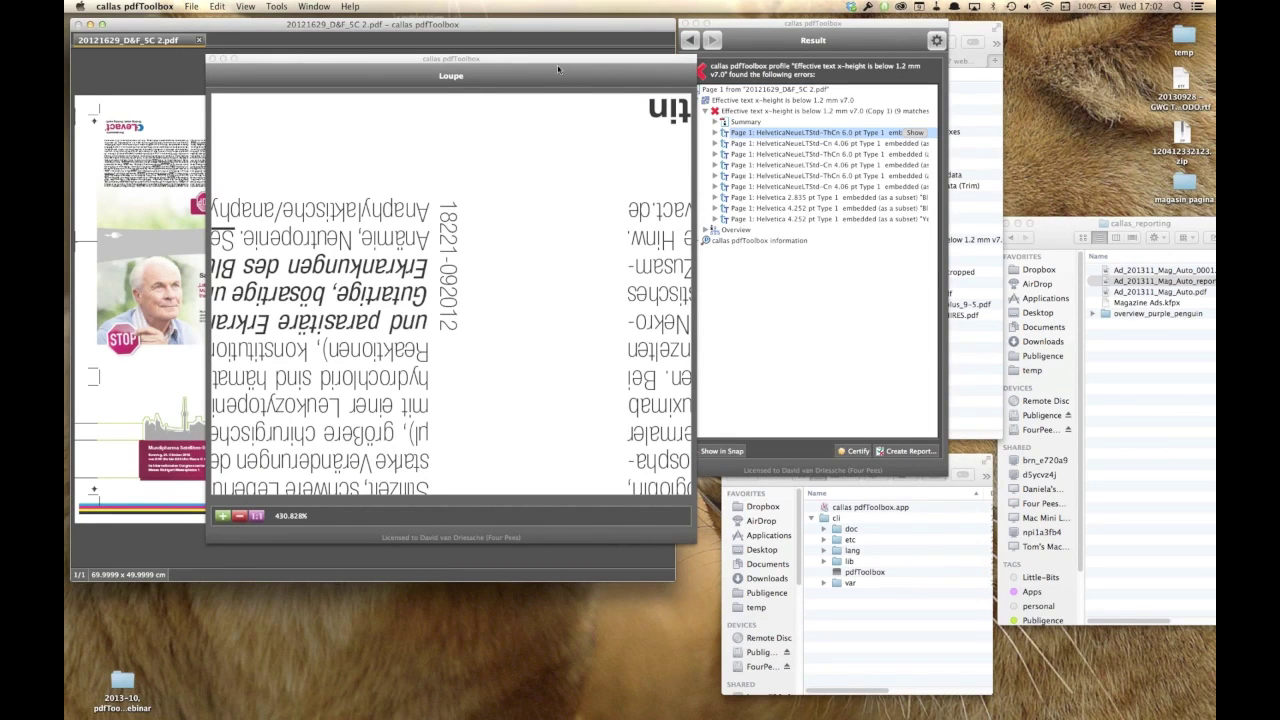
pyautogui.moveTo(548, 75); pyautogui.dragTo(495, 186)
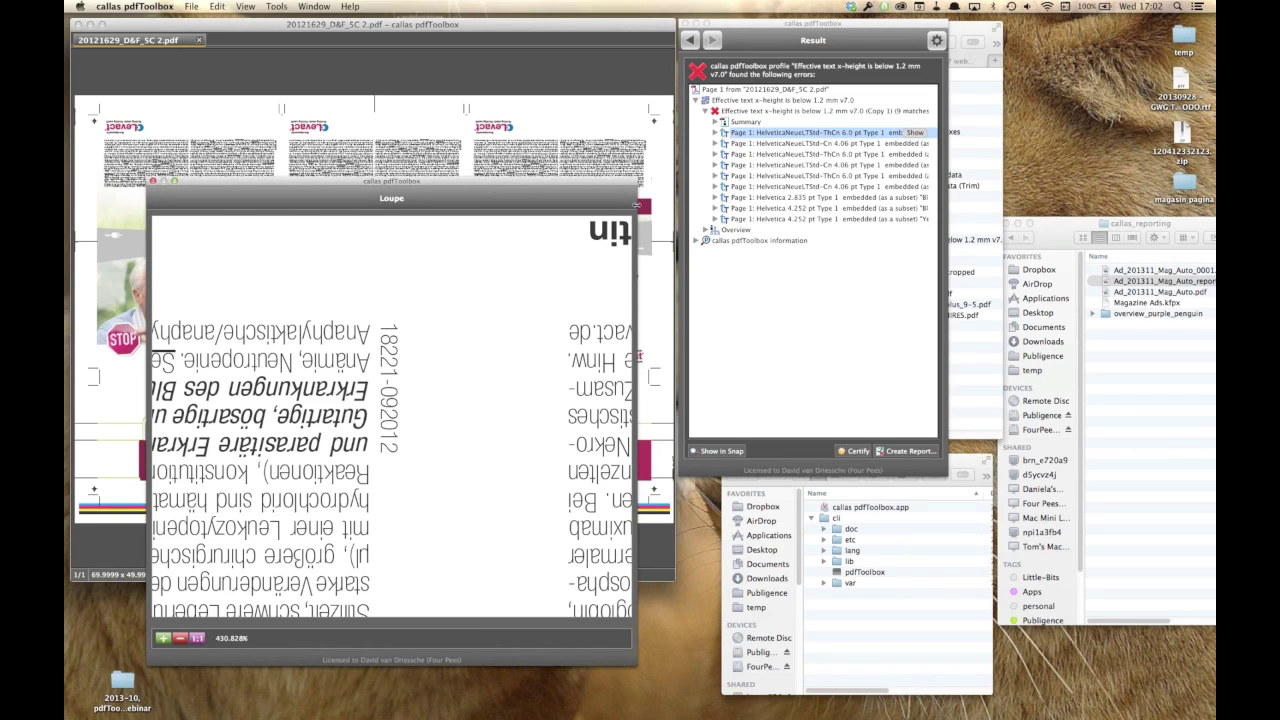
# - Locate the first HelveticaNeueLTStd-Cn 4.06 pt match on the page and examine its small text in the Loupe
pyautogui.click(783, 145)
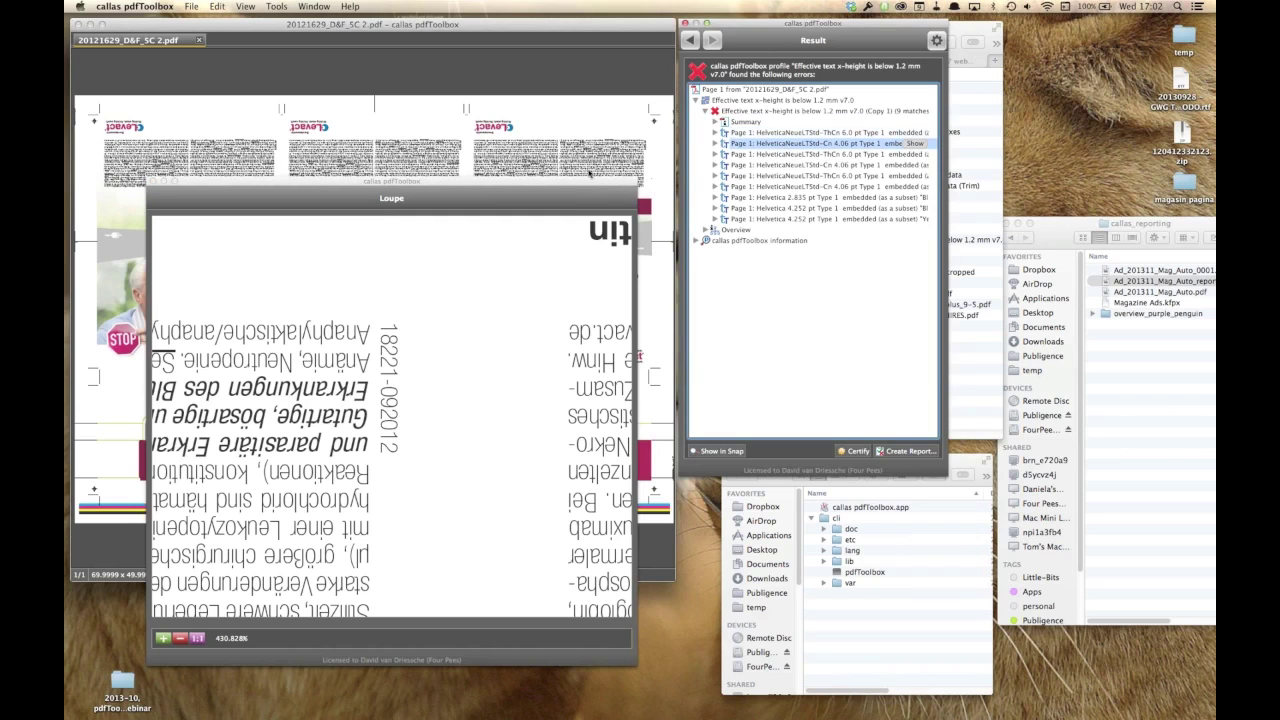
pyautogui.click(523, 184)
pyautogui.moveTo(523, 184); pyautogui.dragTo(532, 320)
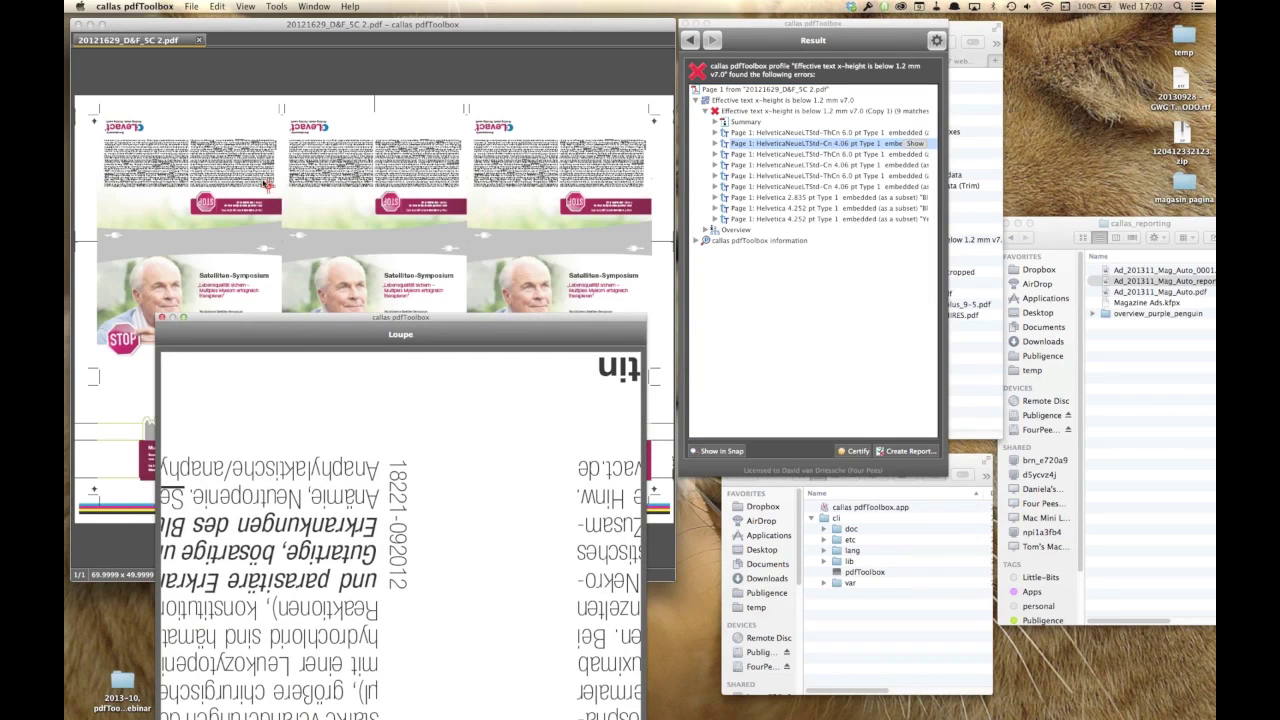
pyautogui.click(264, 184)
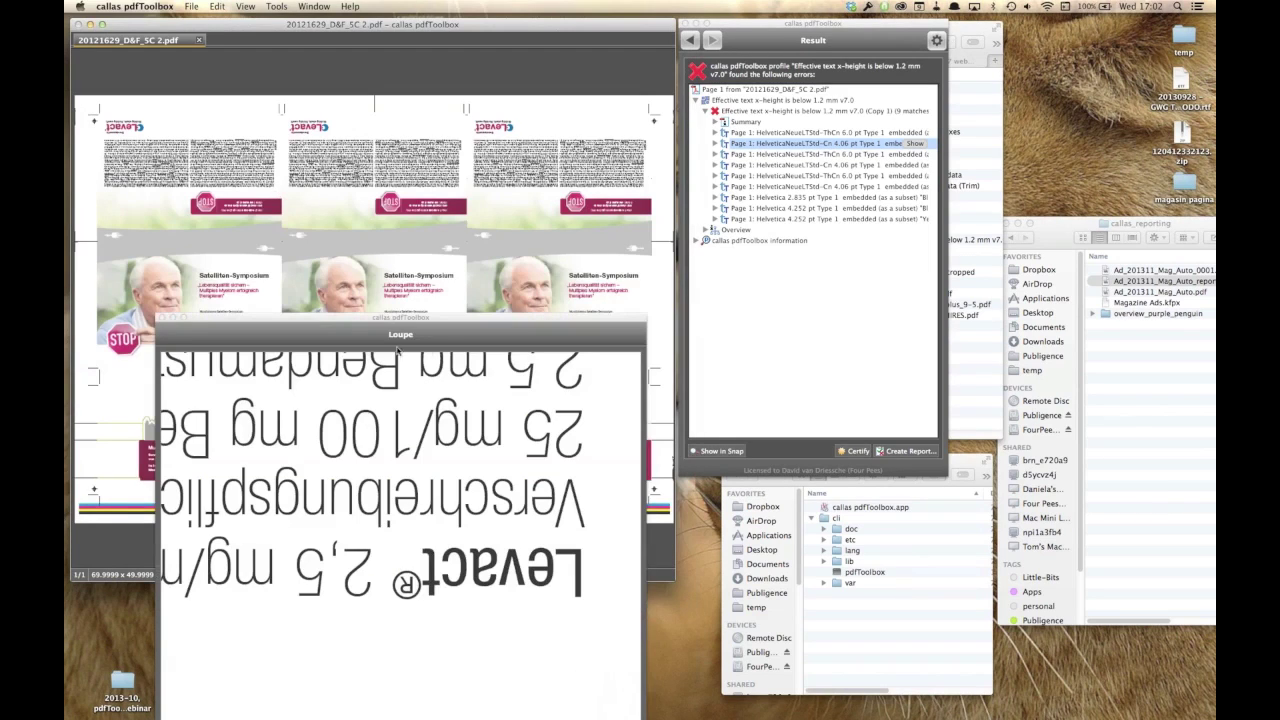
pyautogui.moveTo(436, 320); pyautogui.dragTo(422, 170)
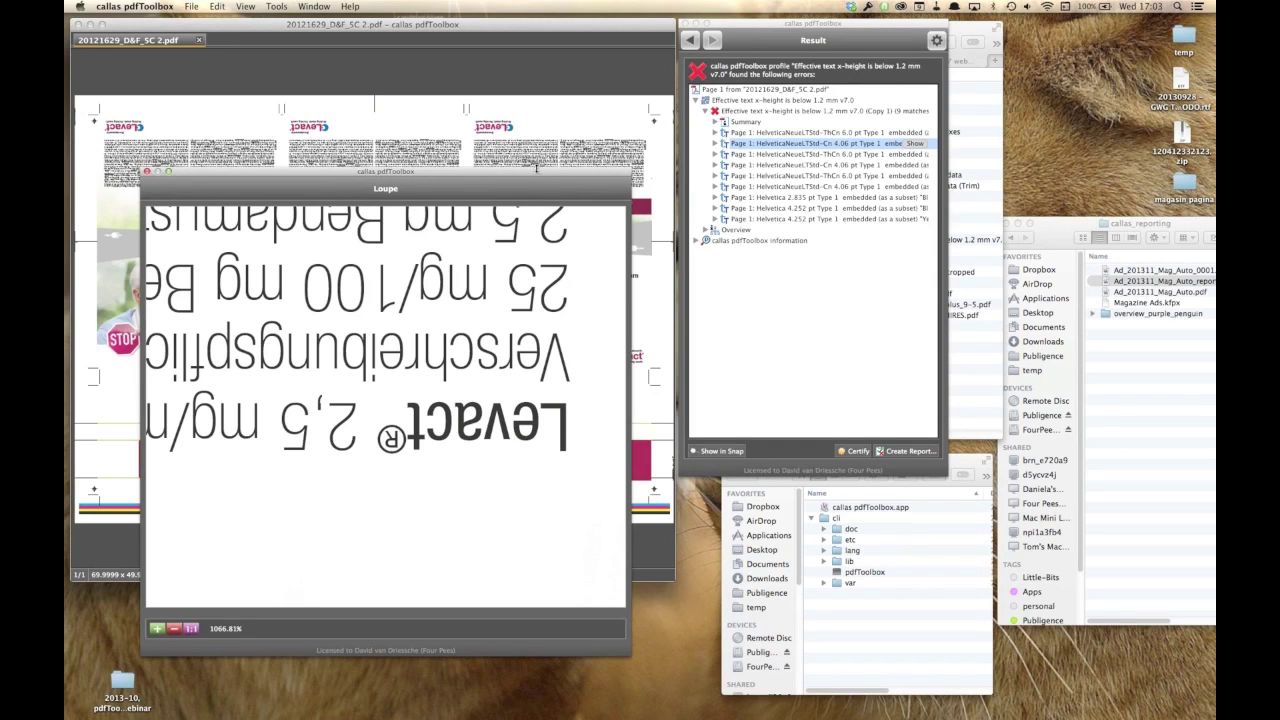
pyautogui.moveTo(538, 179); pyautogui.dragTo(561, 204)
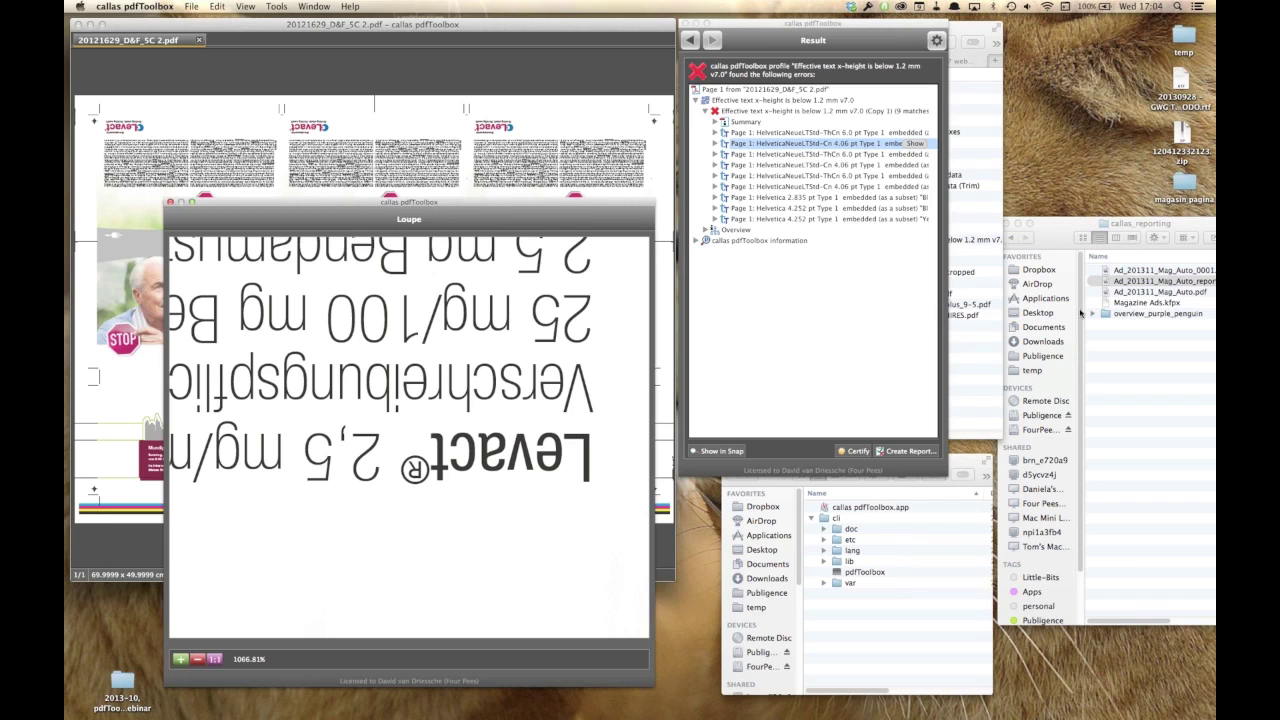
# - Collapse the 11 Effective x-height folder and close 20121629_D&F_5C 2.pdf
pyautogui.click(1040, 210)
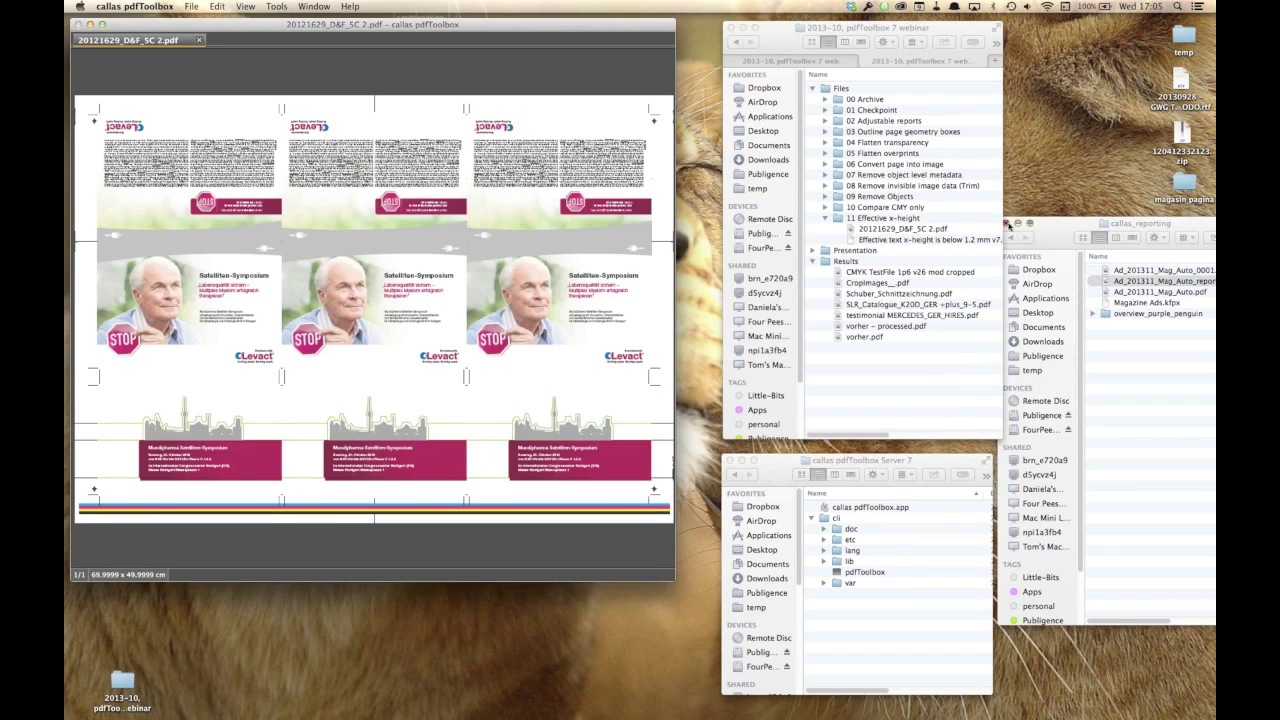
pyautogui.click(825, 217)
pyautogui.click(825, 217)
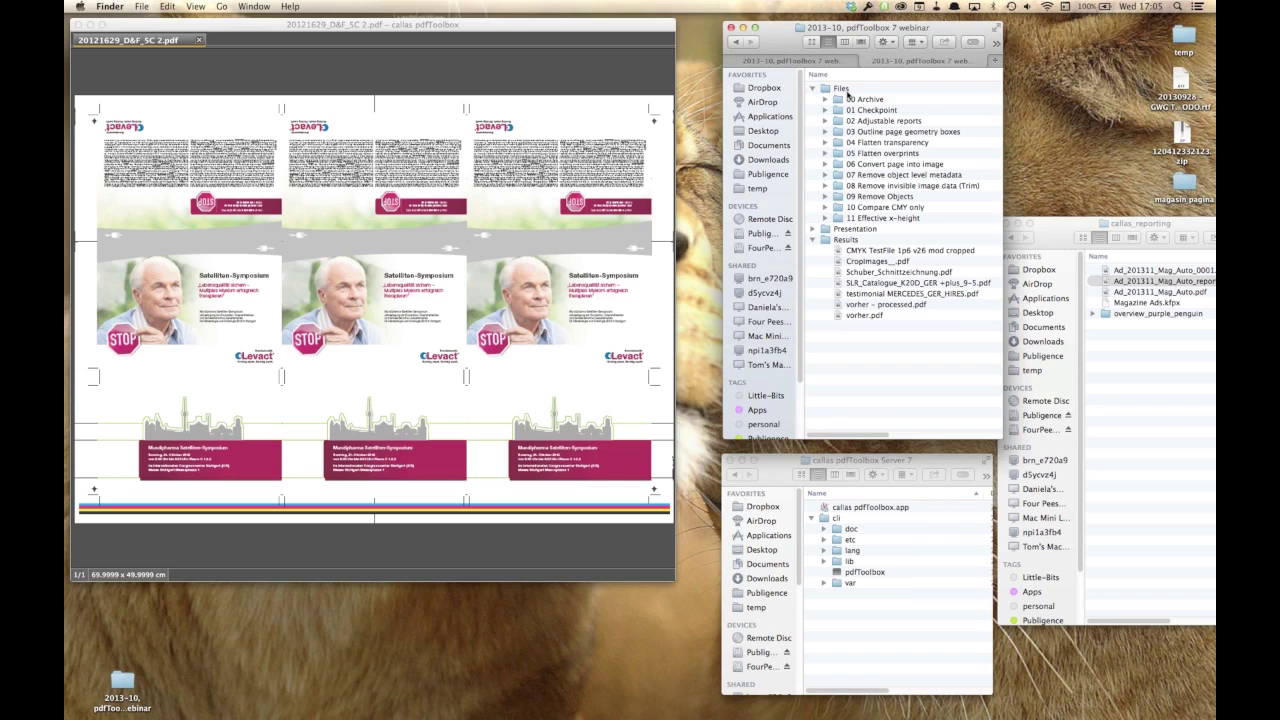
pyautogui.click(199, 41)
pyautogui.click(199, 41)
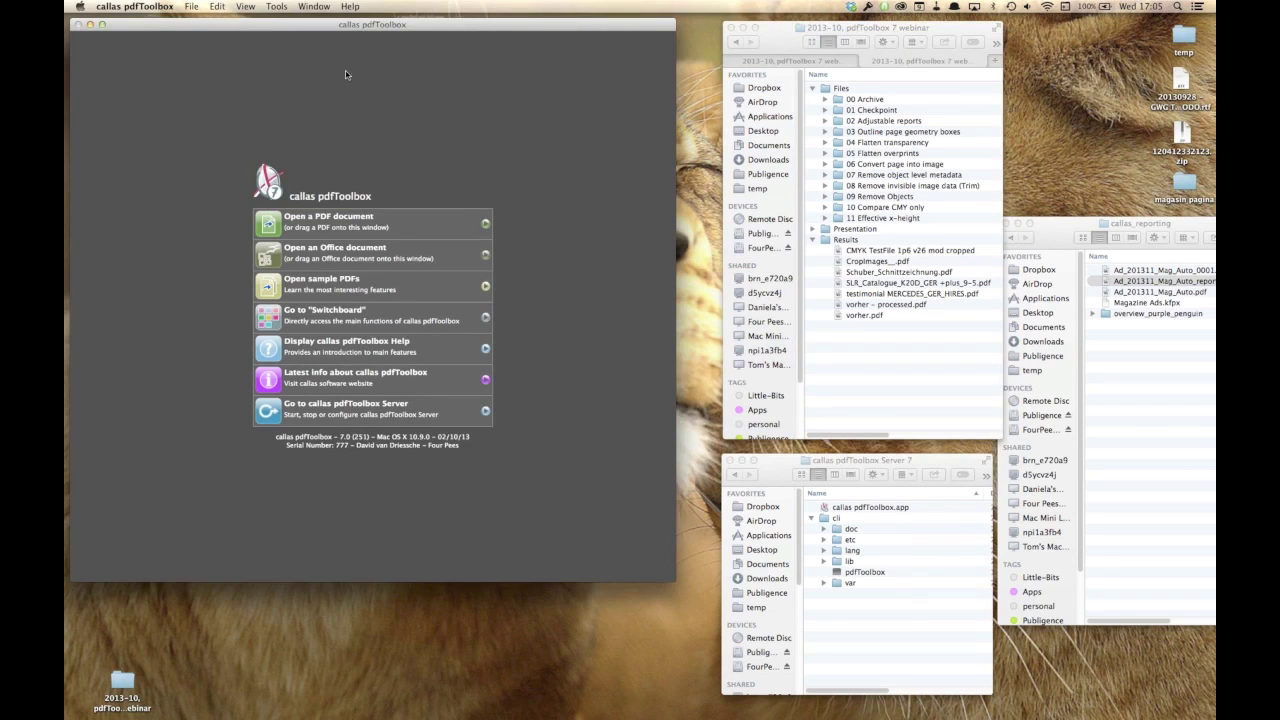